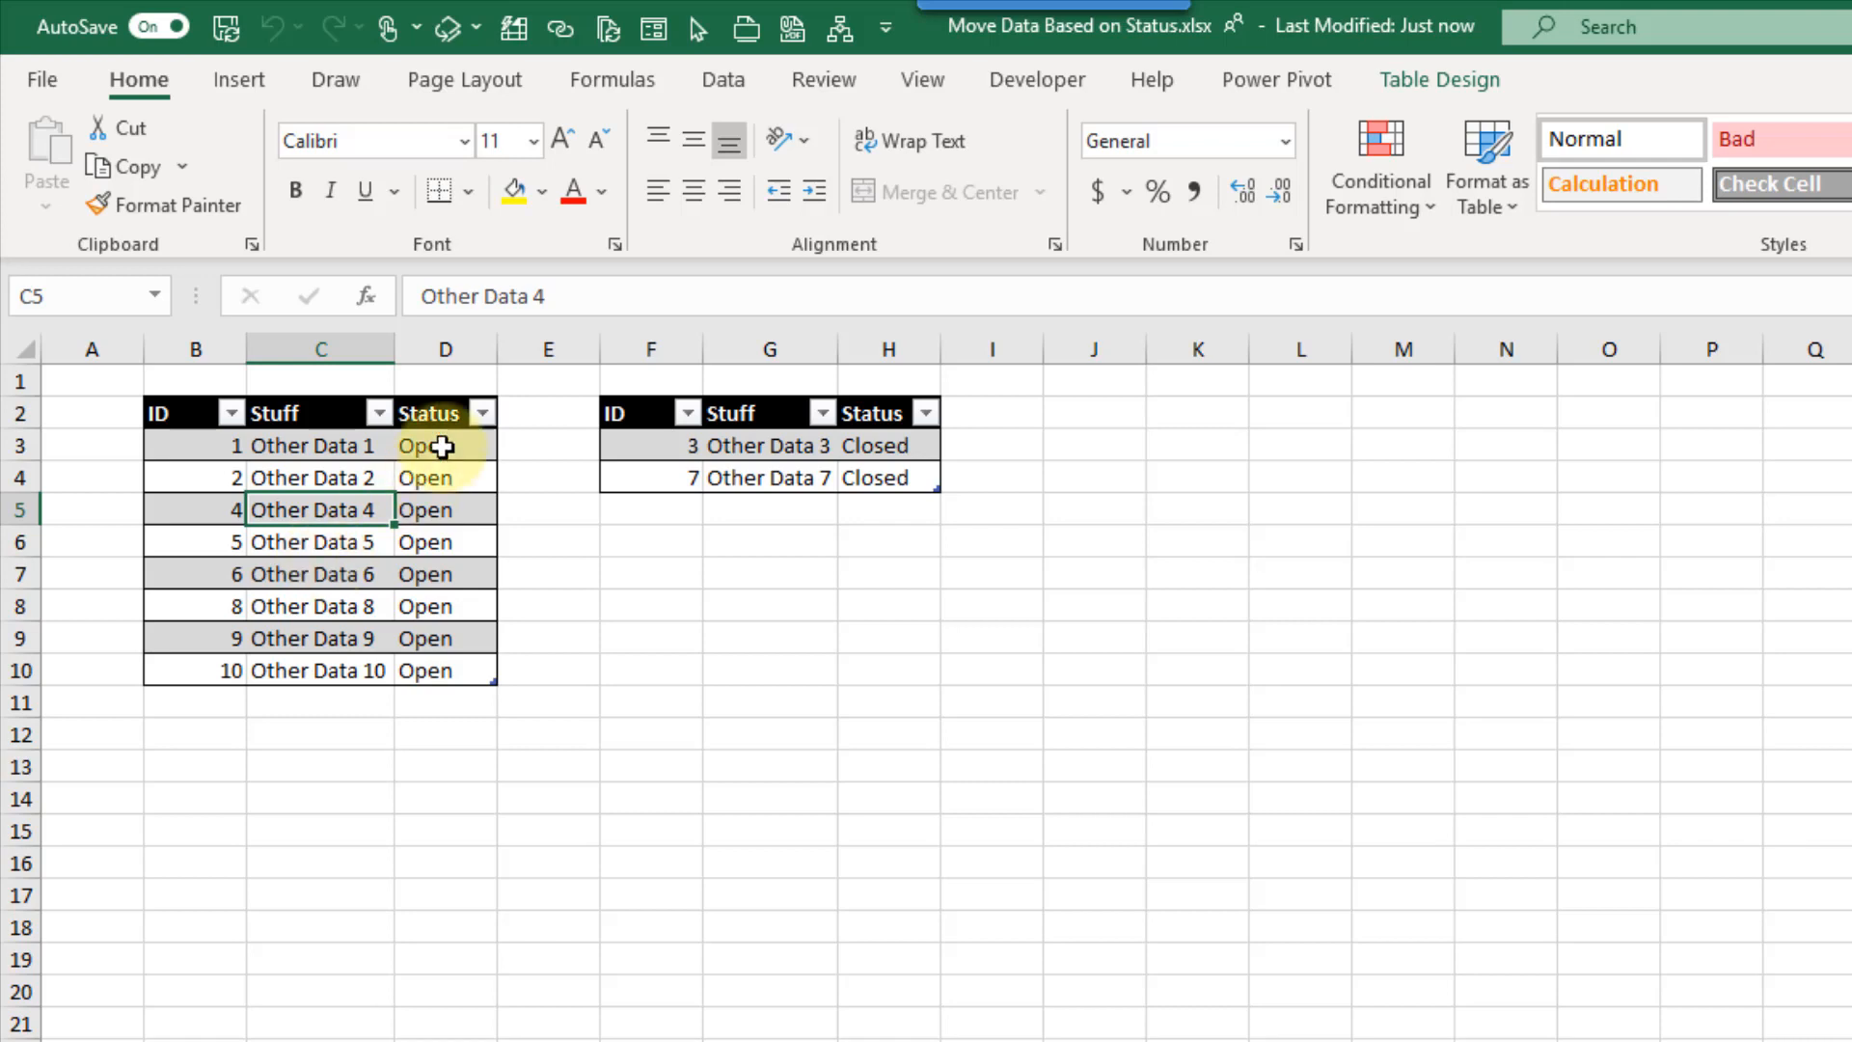
- Set the status of the ID 1 row in the open items table to Closed
click(441, 444)
click(511, 446)
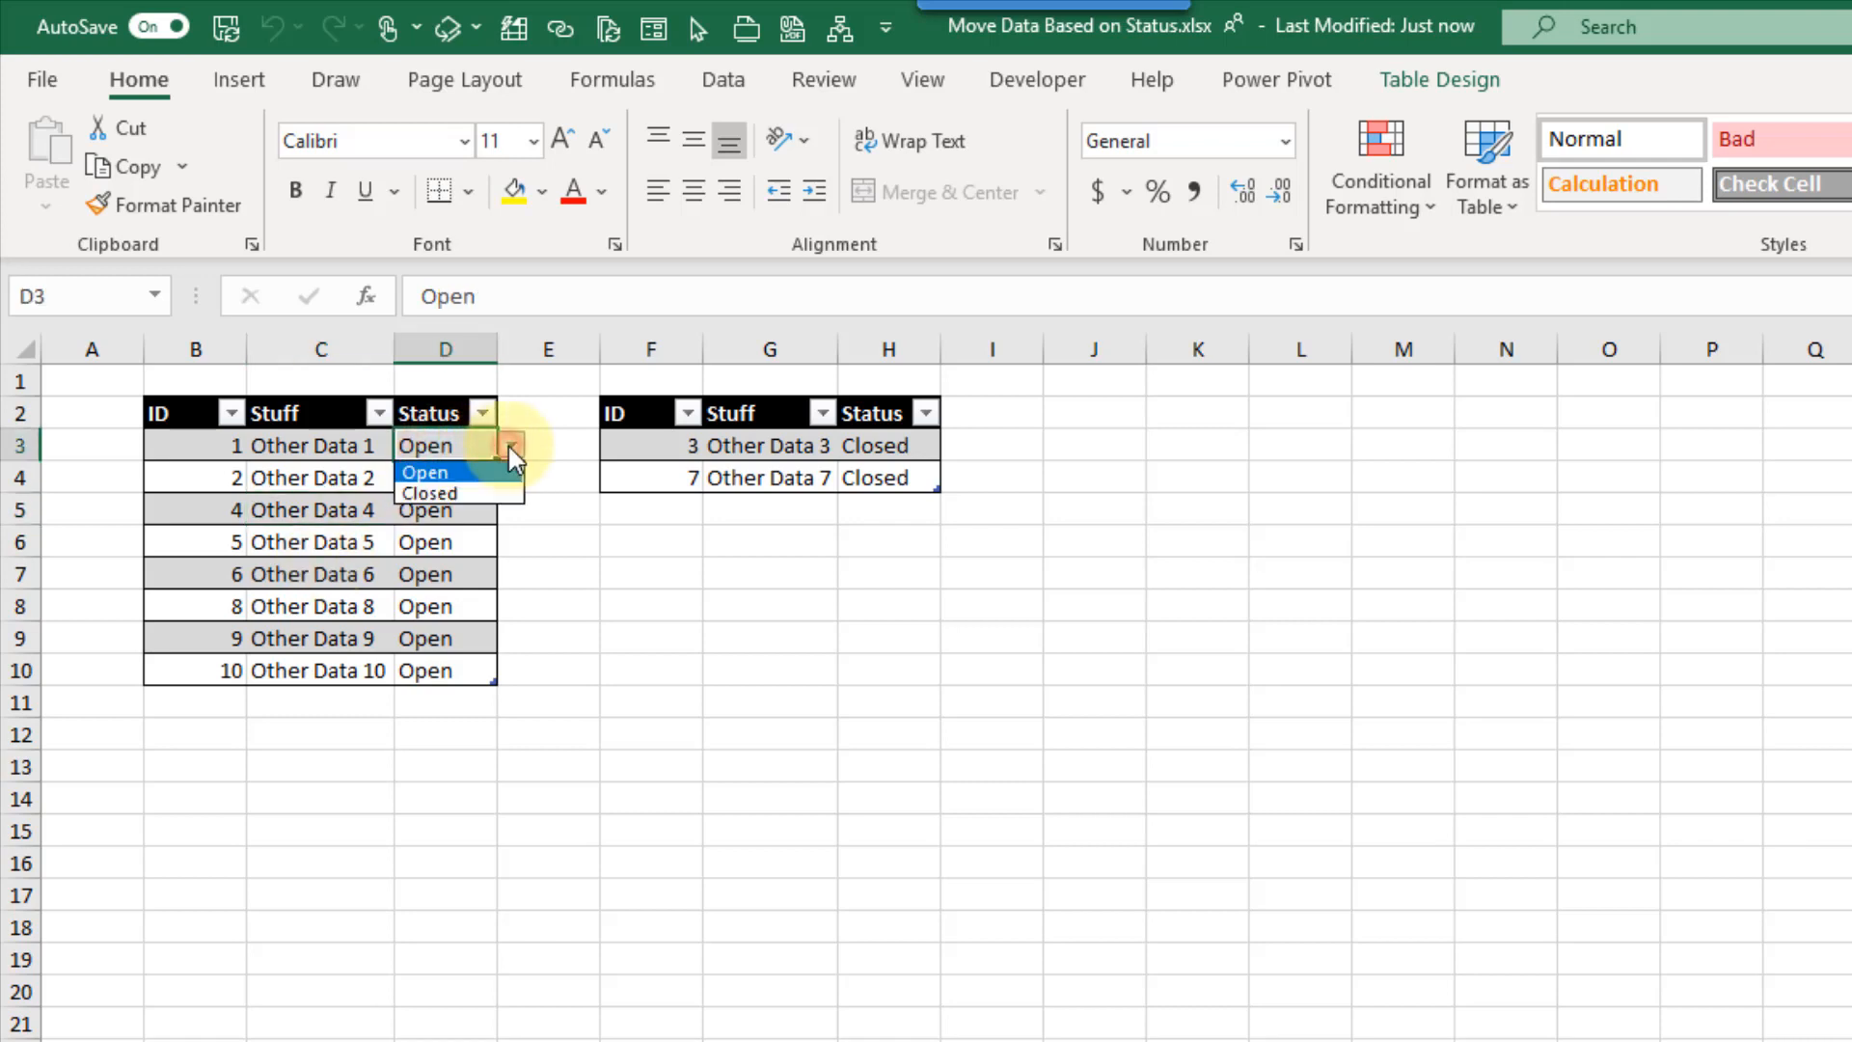
click(471, 494)
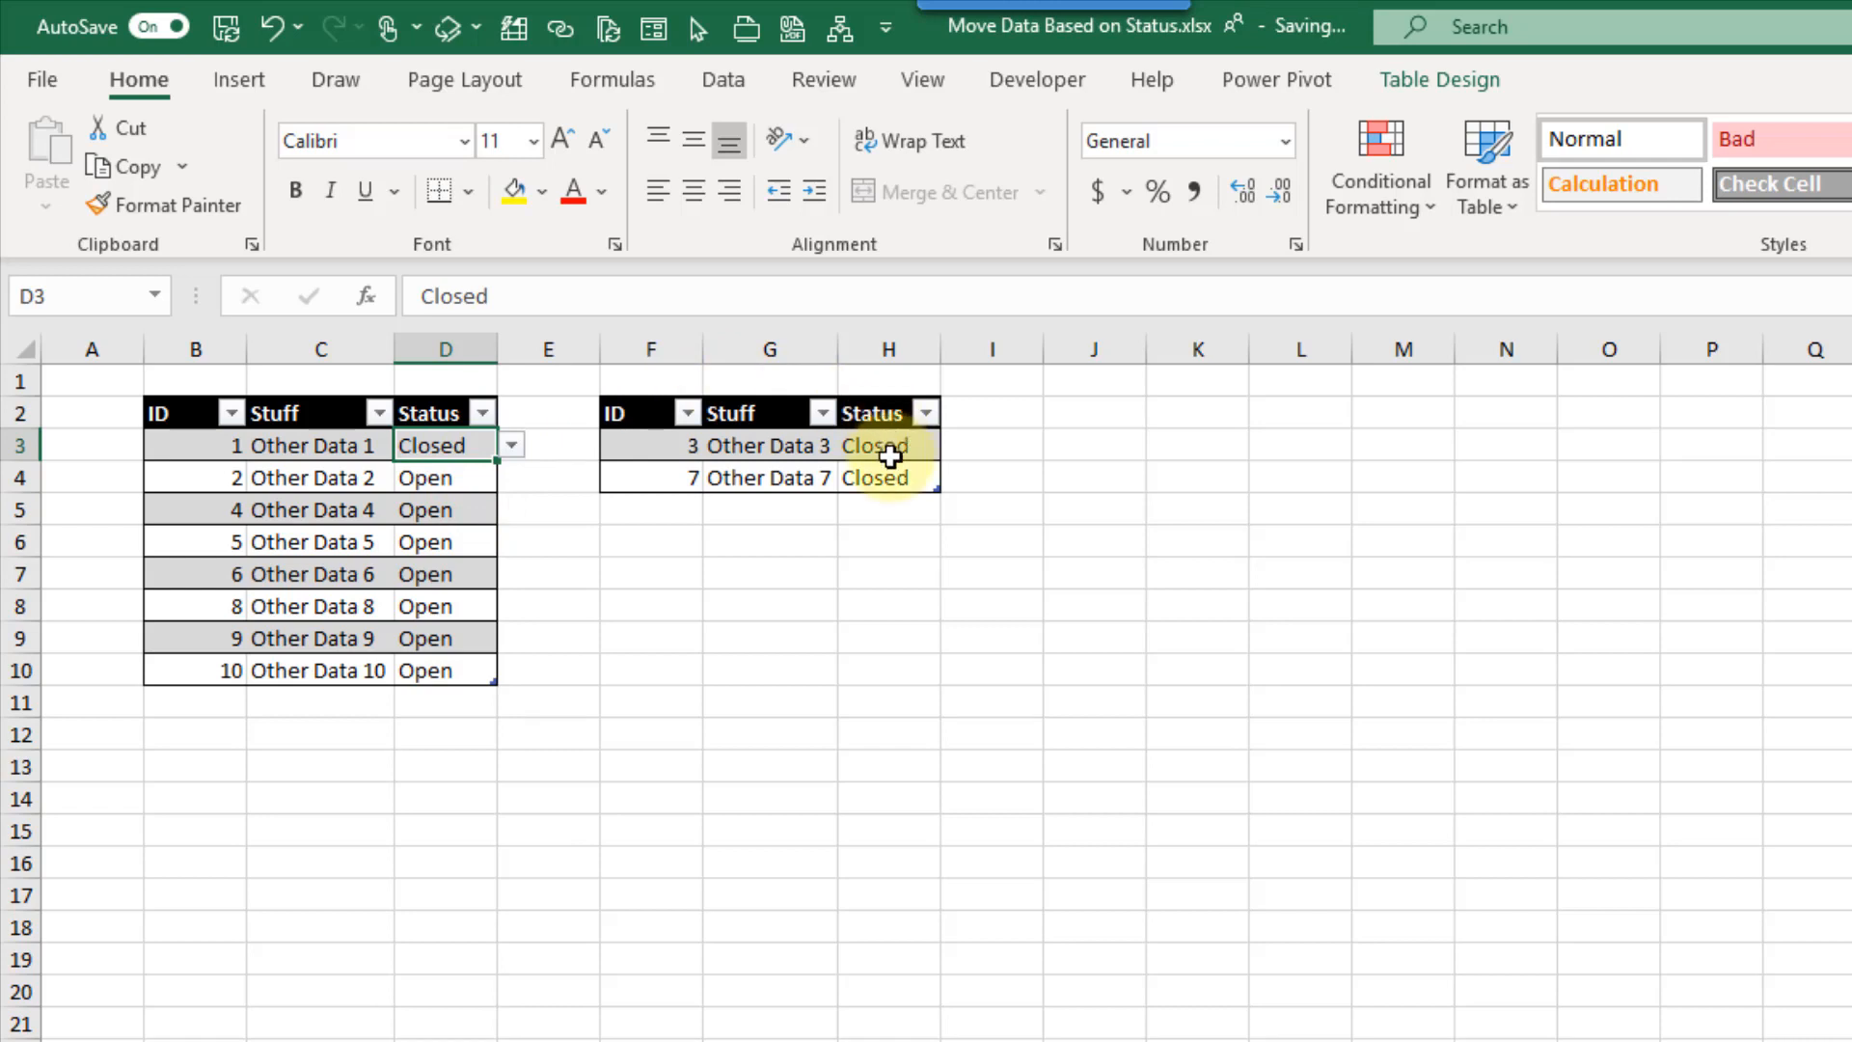
click(348, 471)
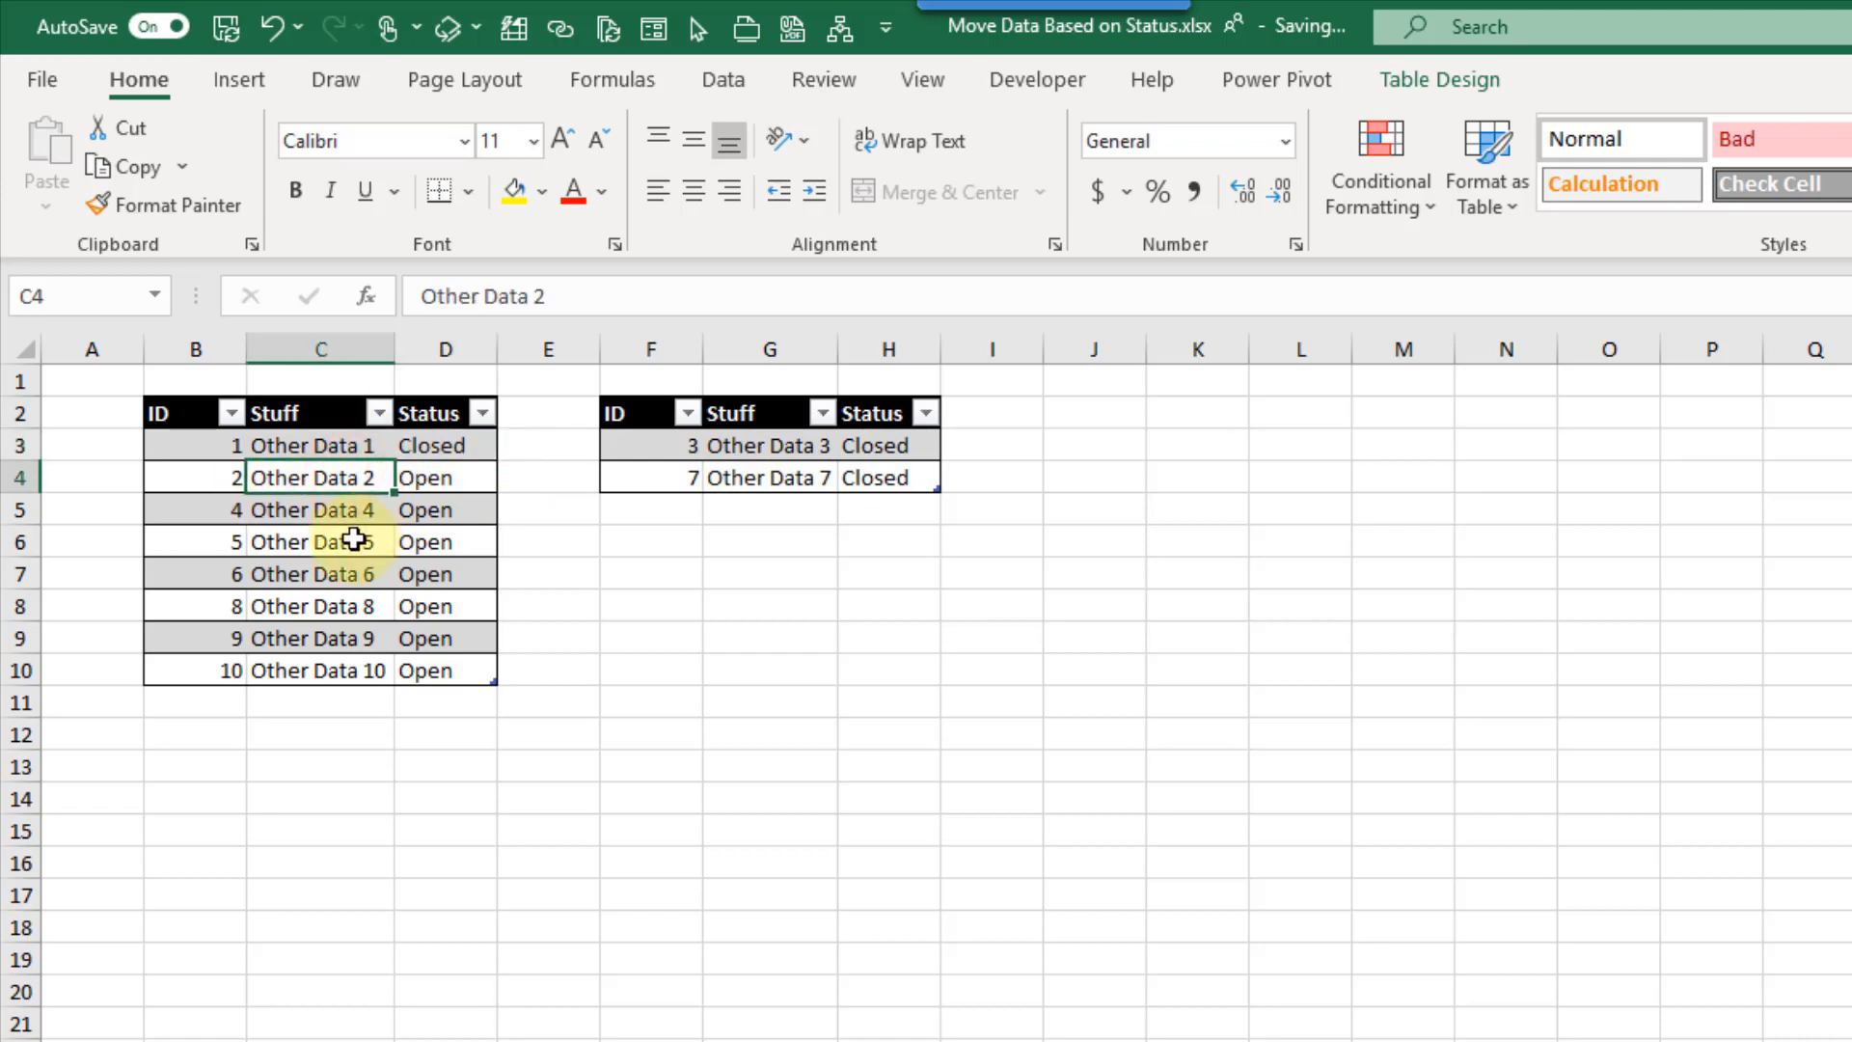
- Check the table names assigned to the open items table and the closed items table
click(246, 83)
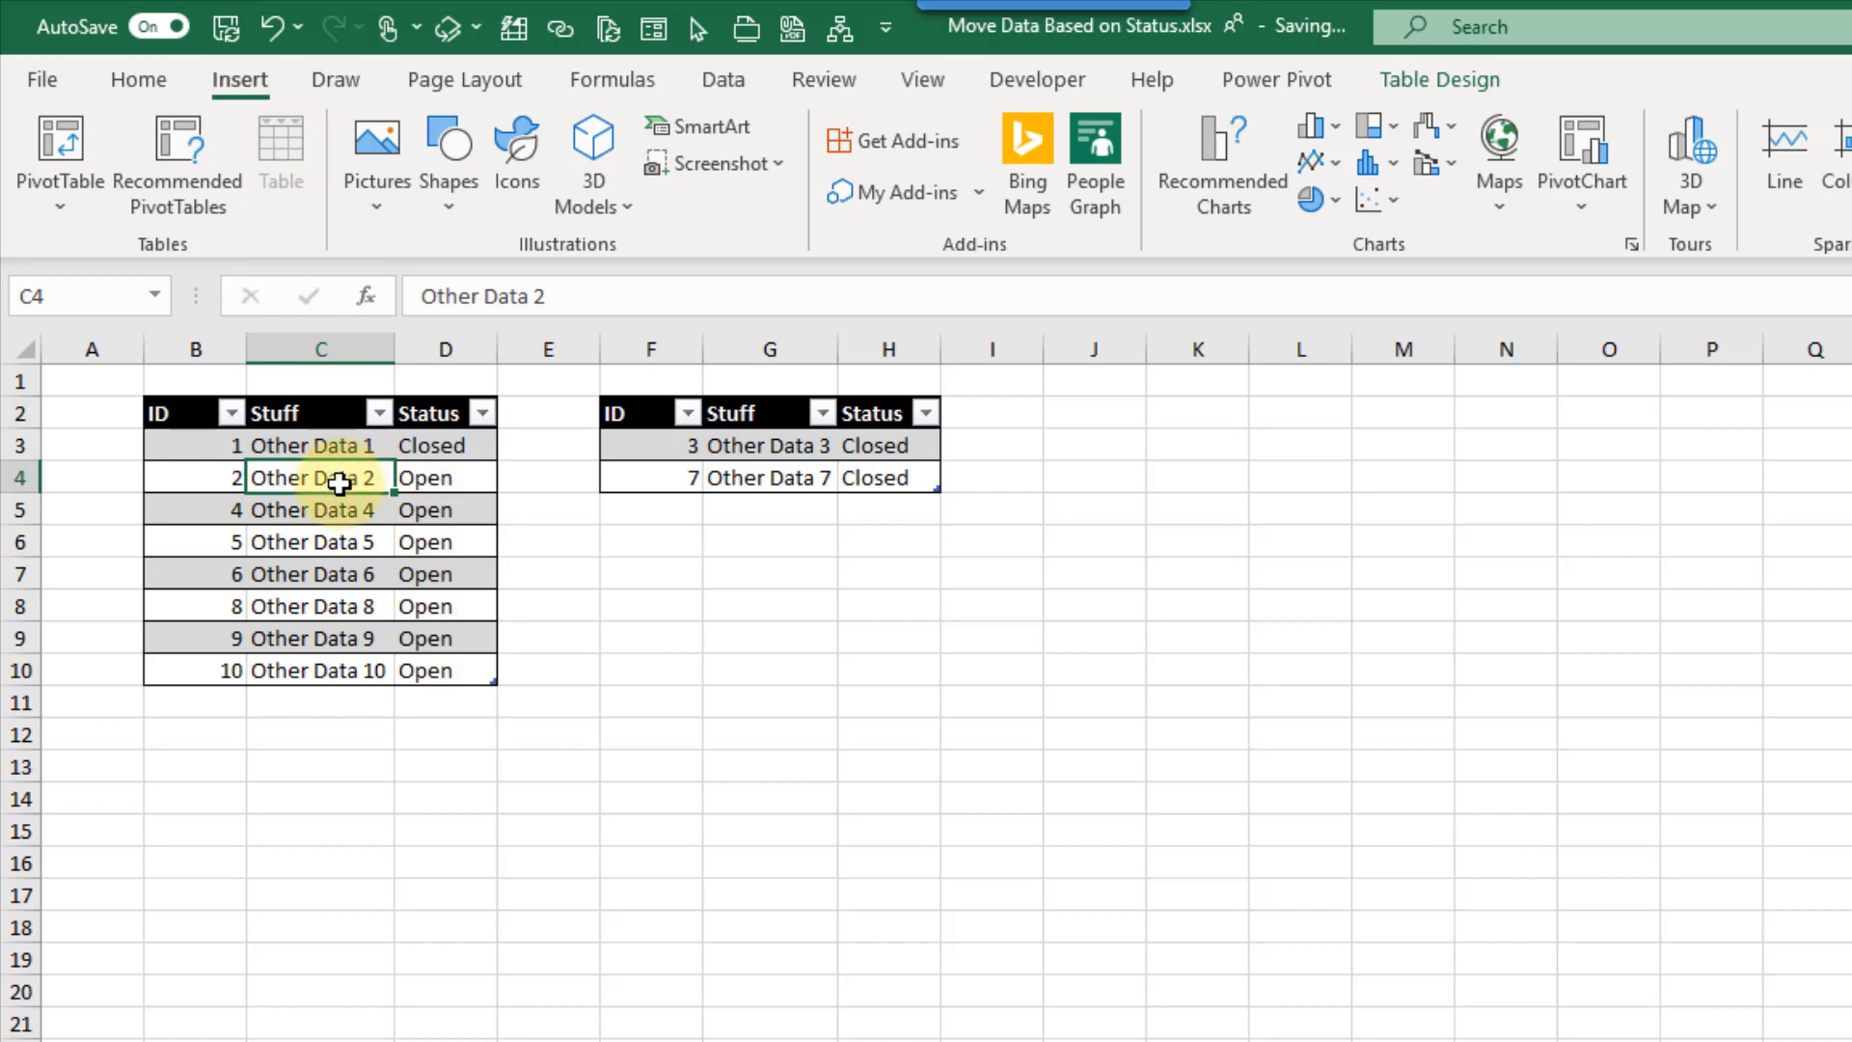
click(1401, 81)
click(130, 168)
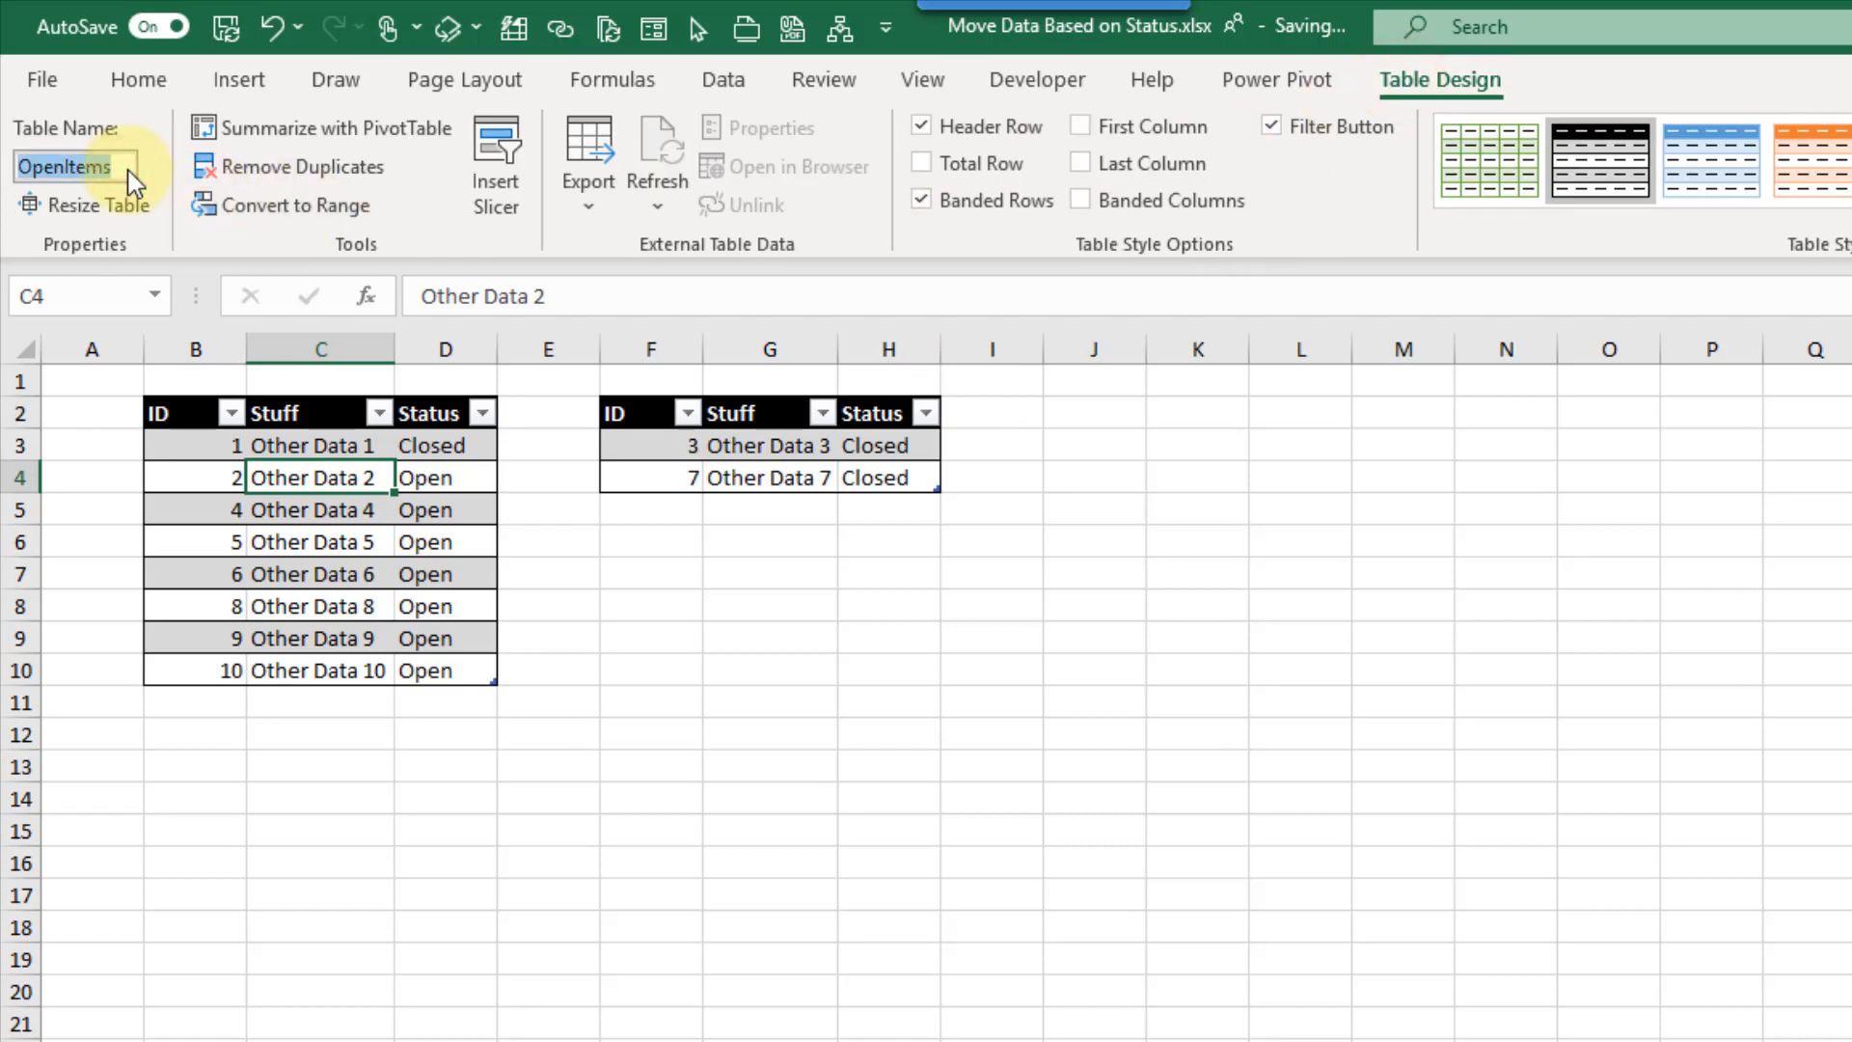
click(772, 473)
click(98, 166)
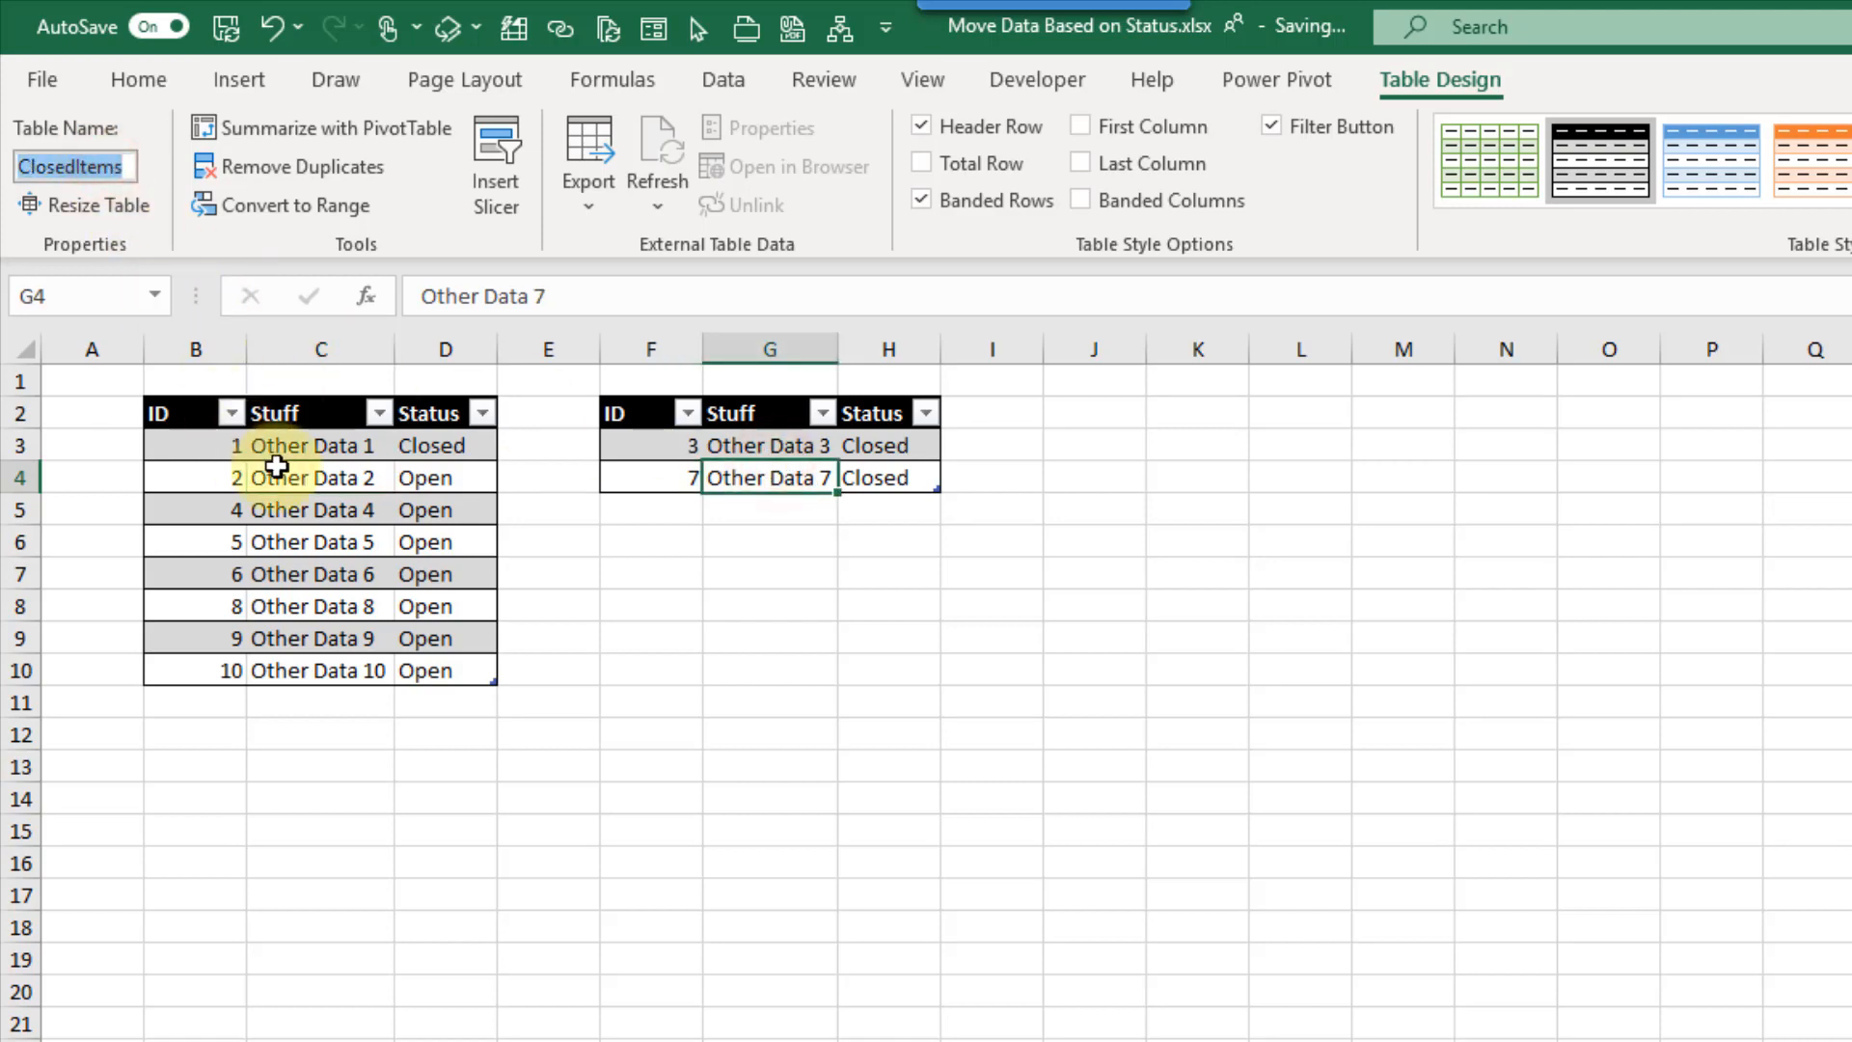
key(Return)
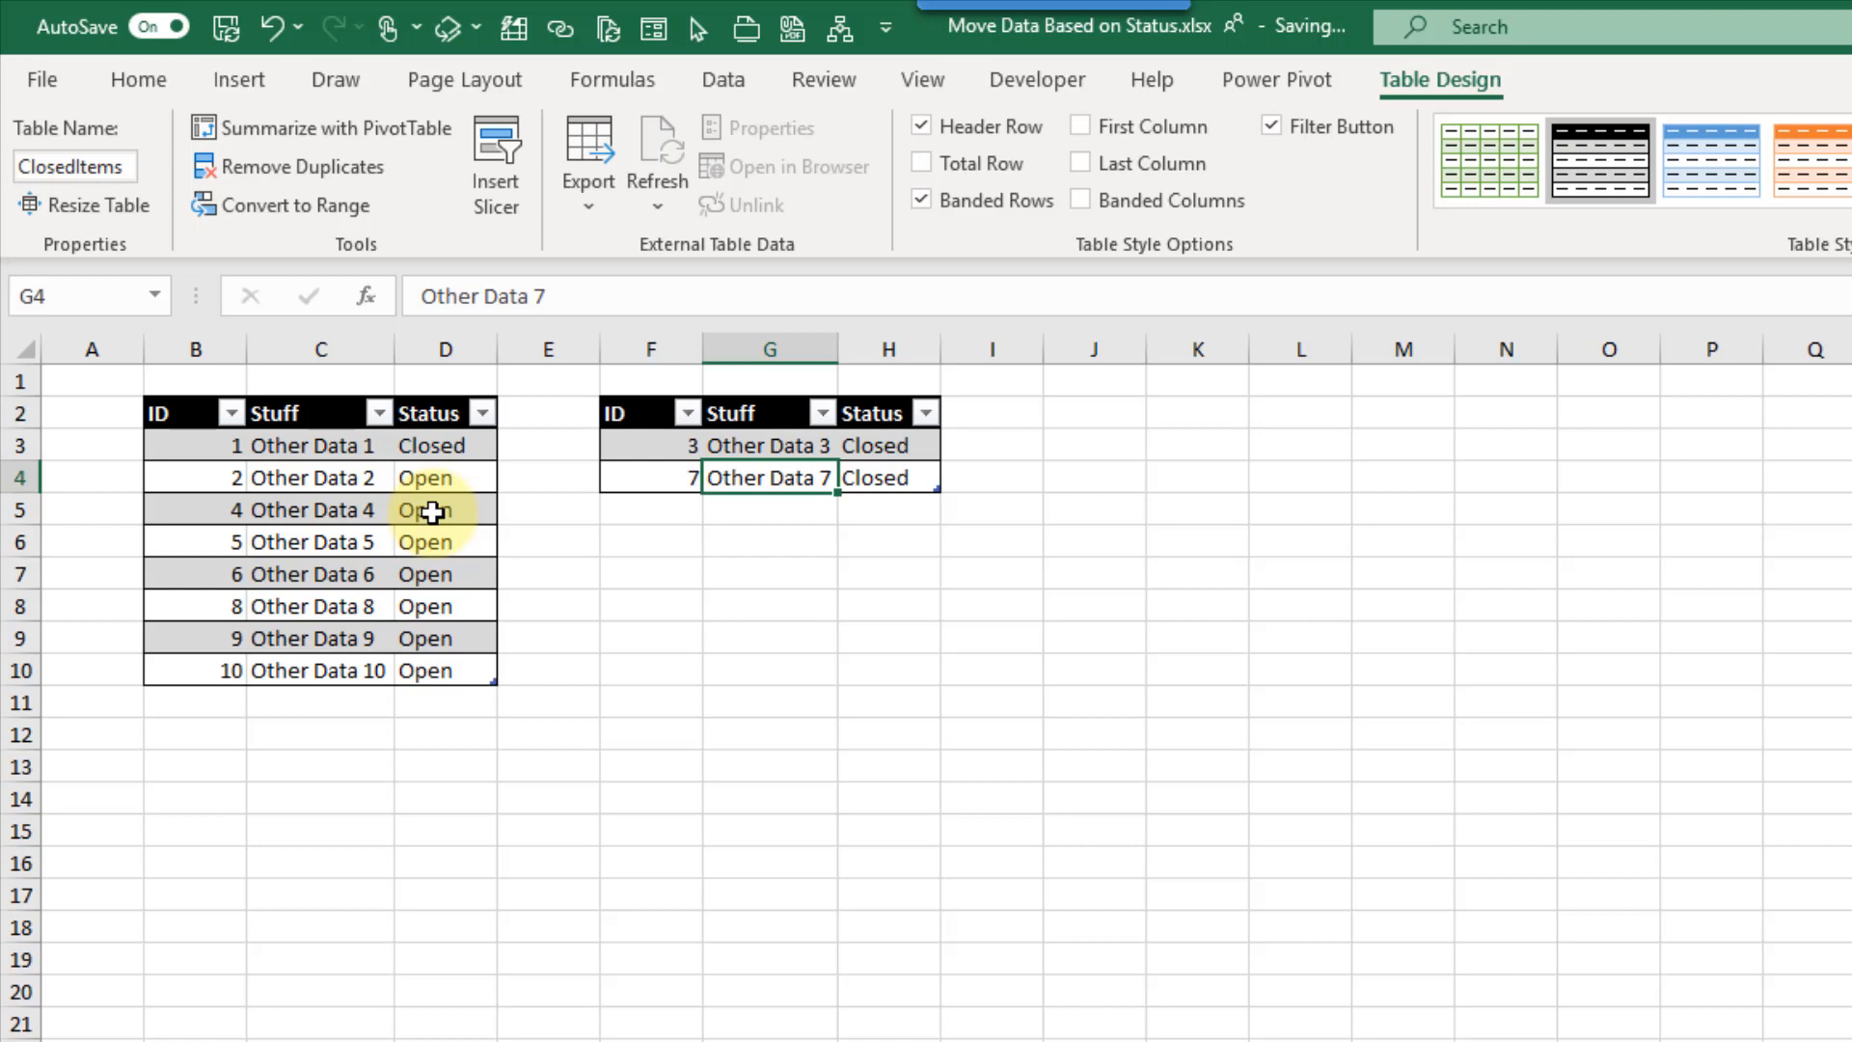
- Examine the ID columns that identify the rows in both tables, and the full data range of the OpenItems table
click(322, 480)
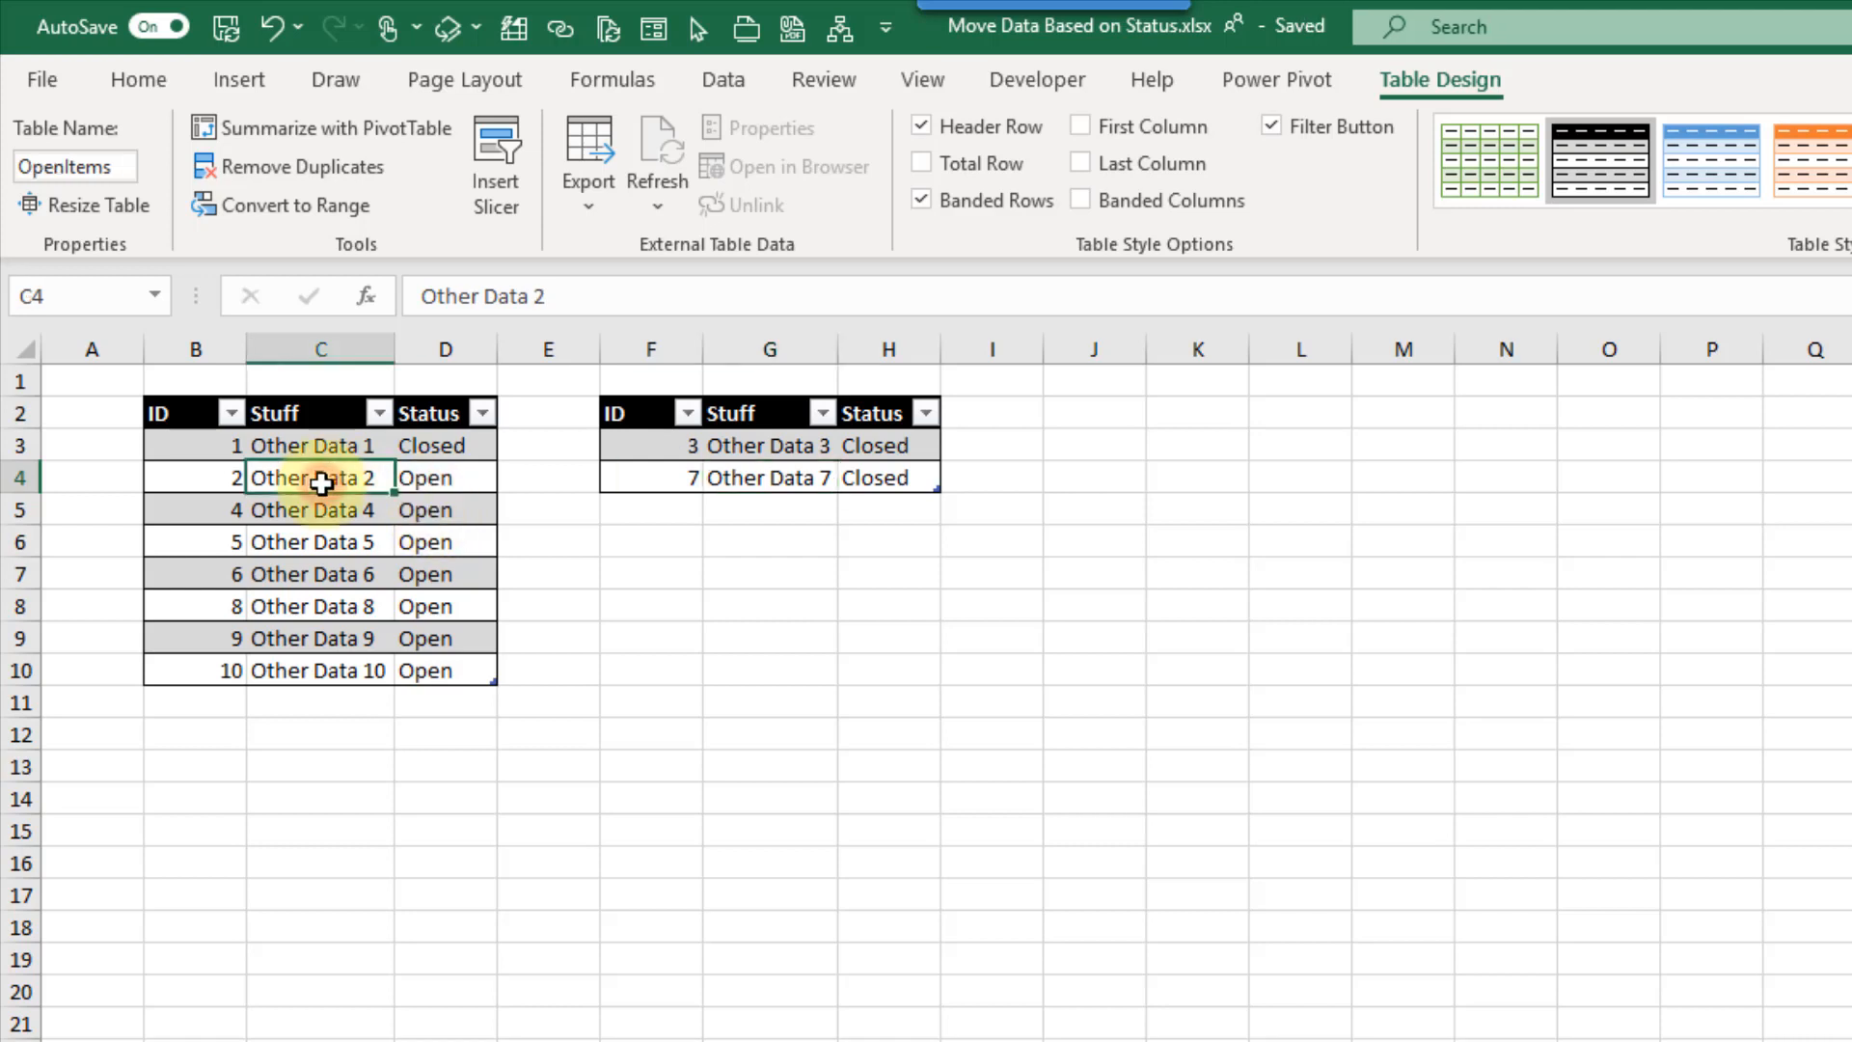
click(765, 456)
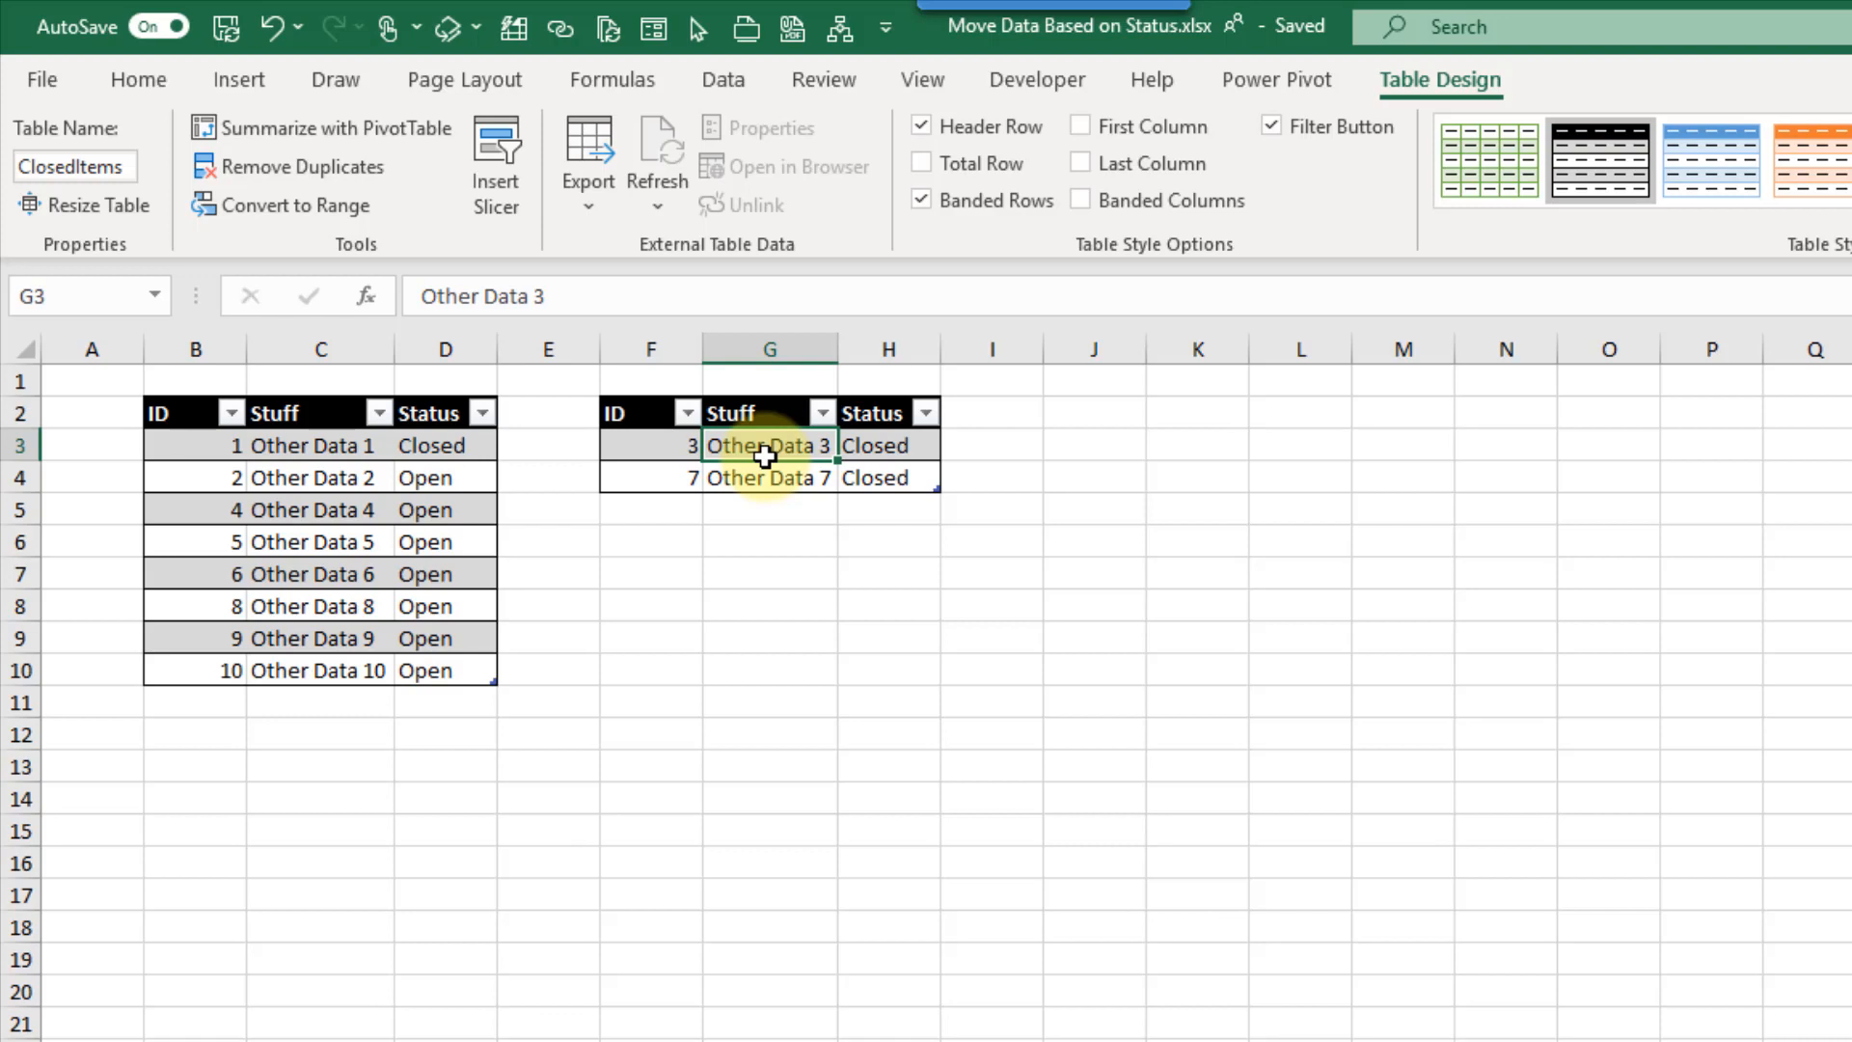
click(182, 452)
drag(183, 458, 190, 676)
drag(653, 447, 654, 476)
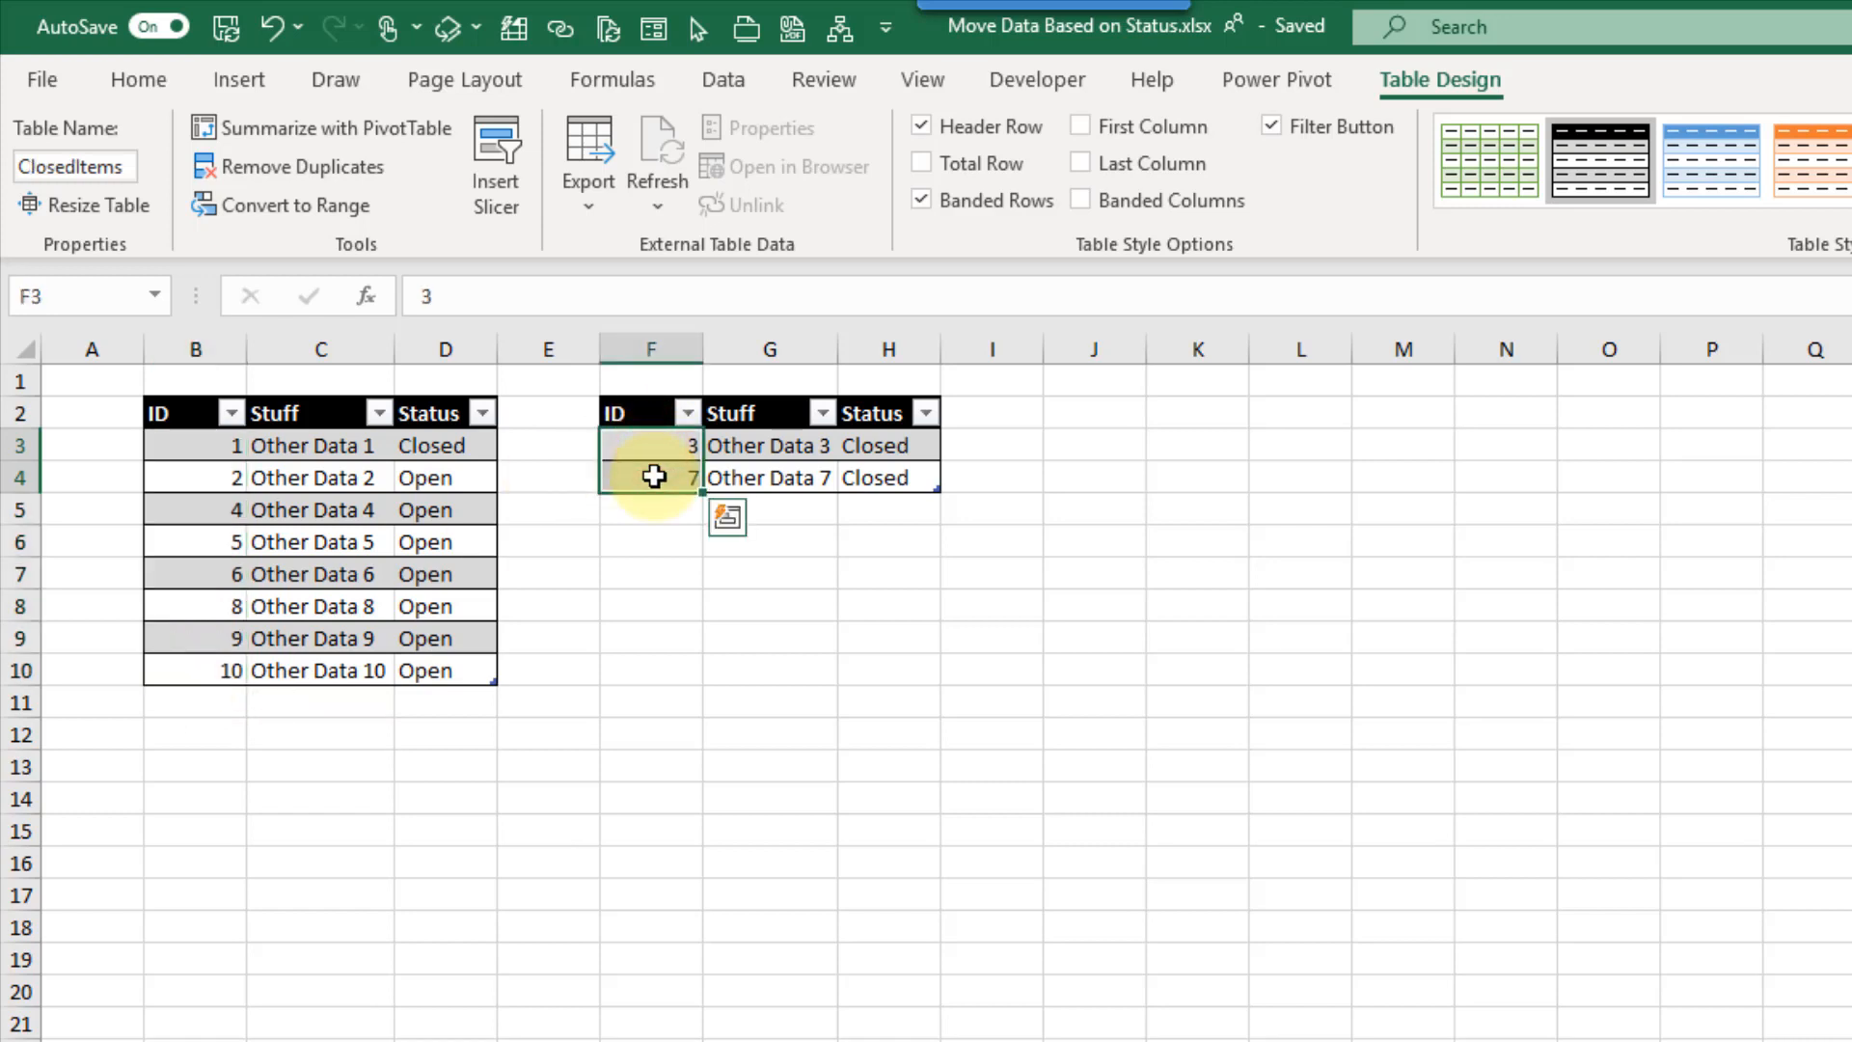
click(186, 412)
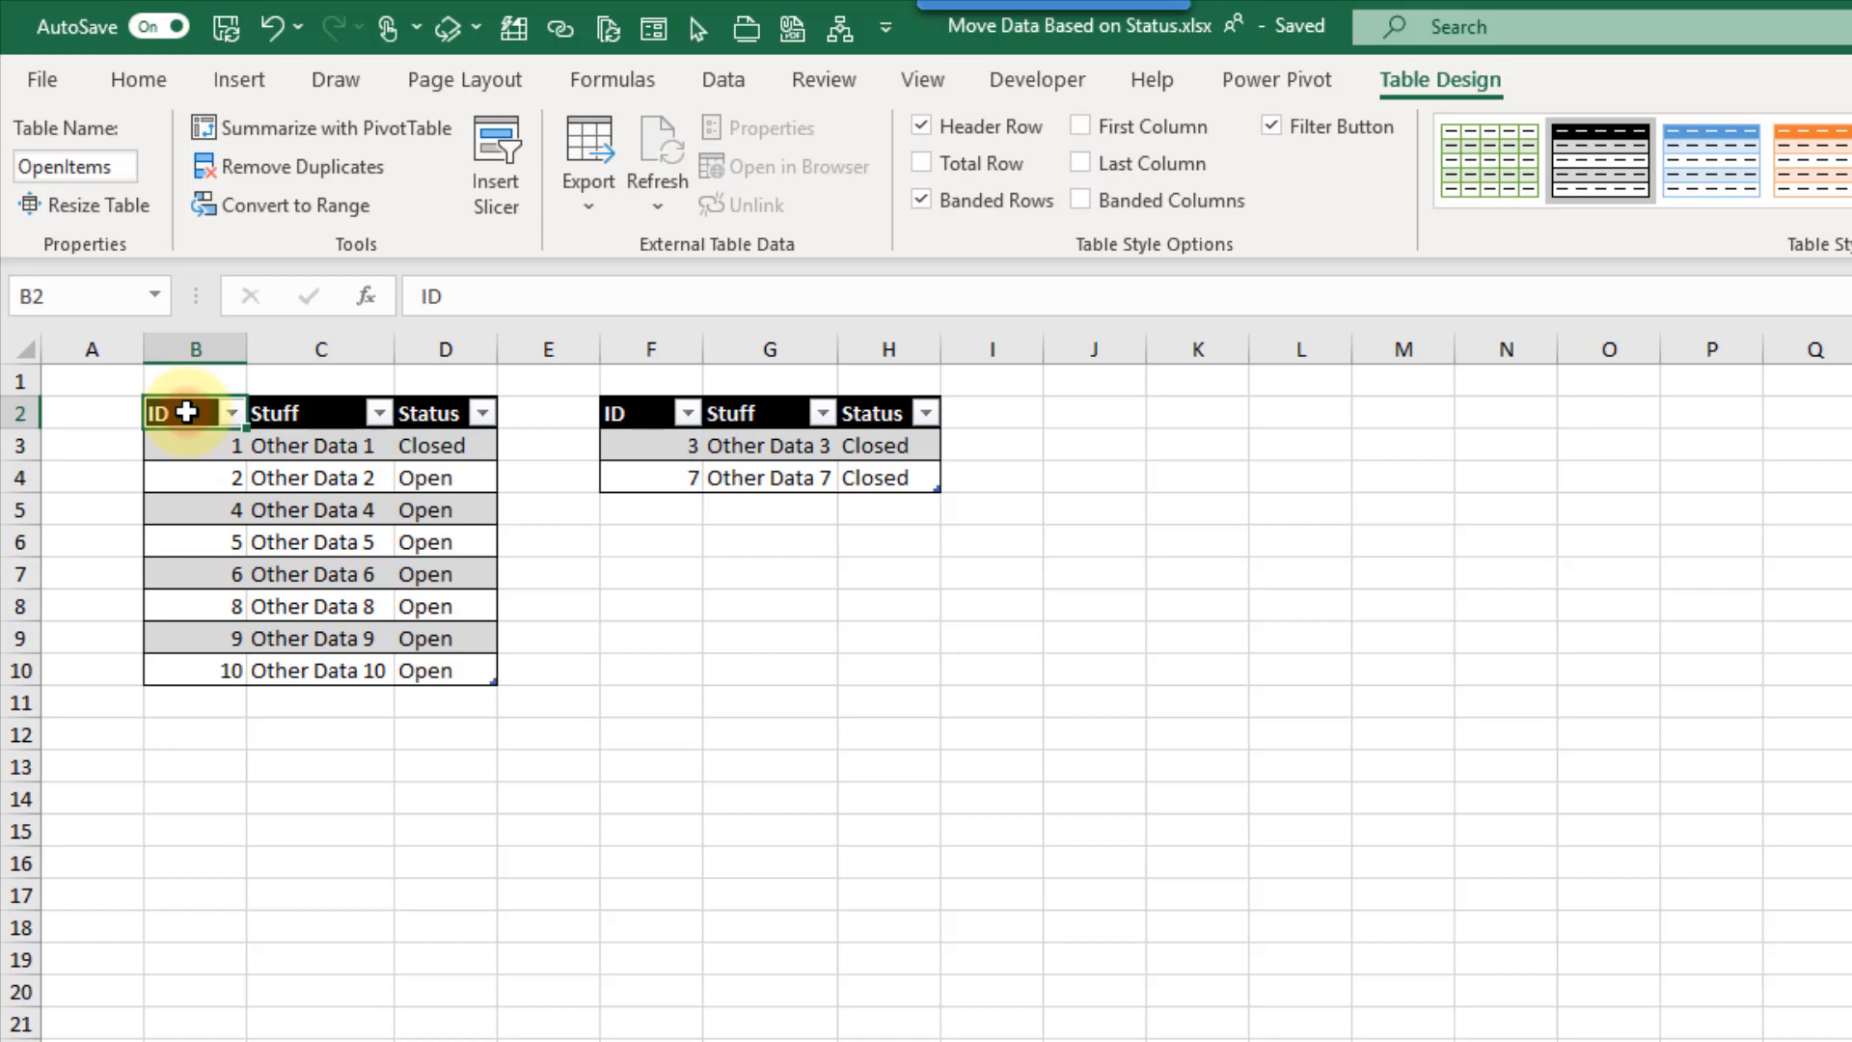
click(190, 442)
click(200, 482)
click(191, 516)
click(196, 545)
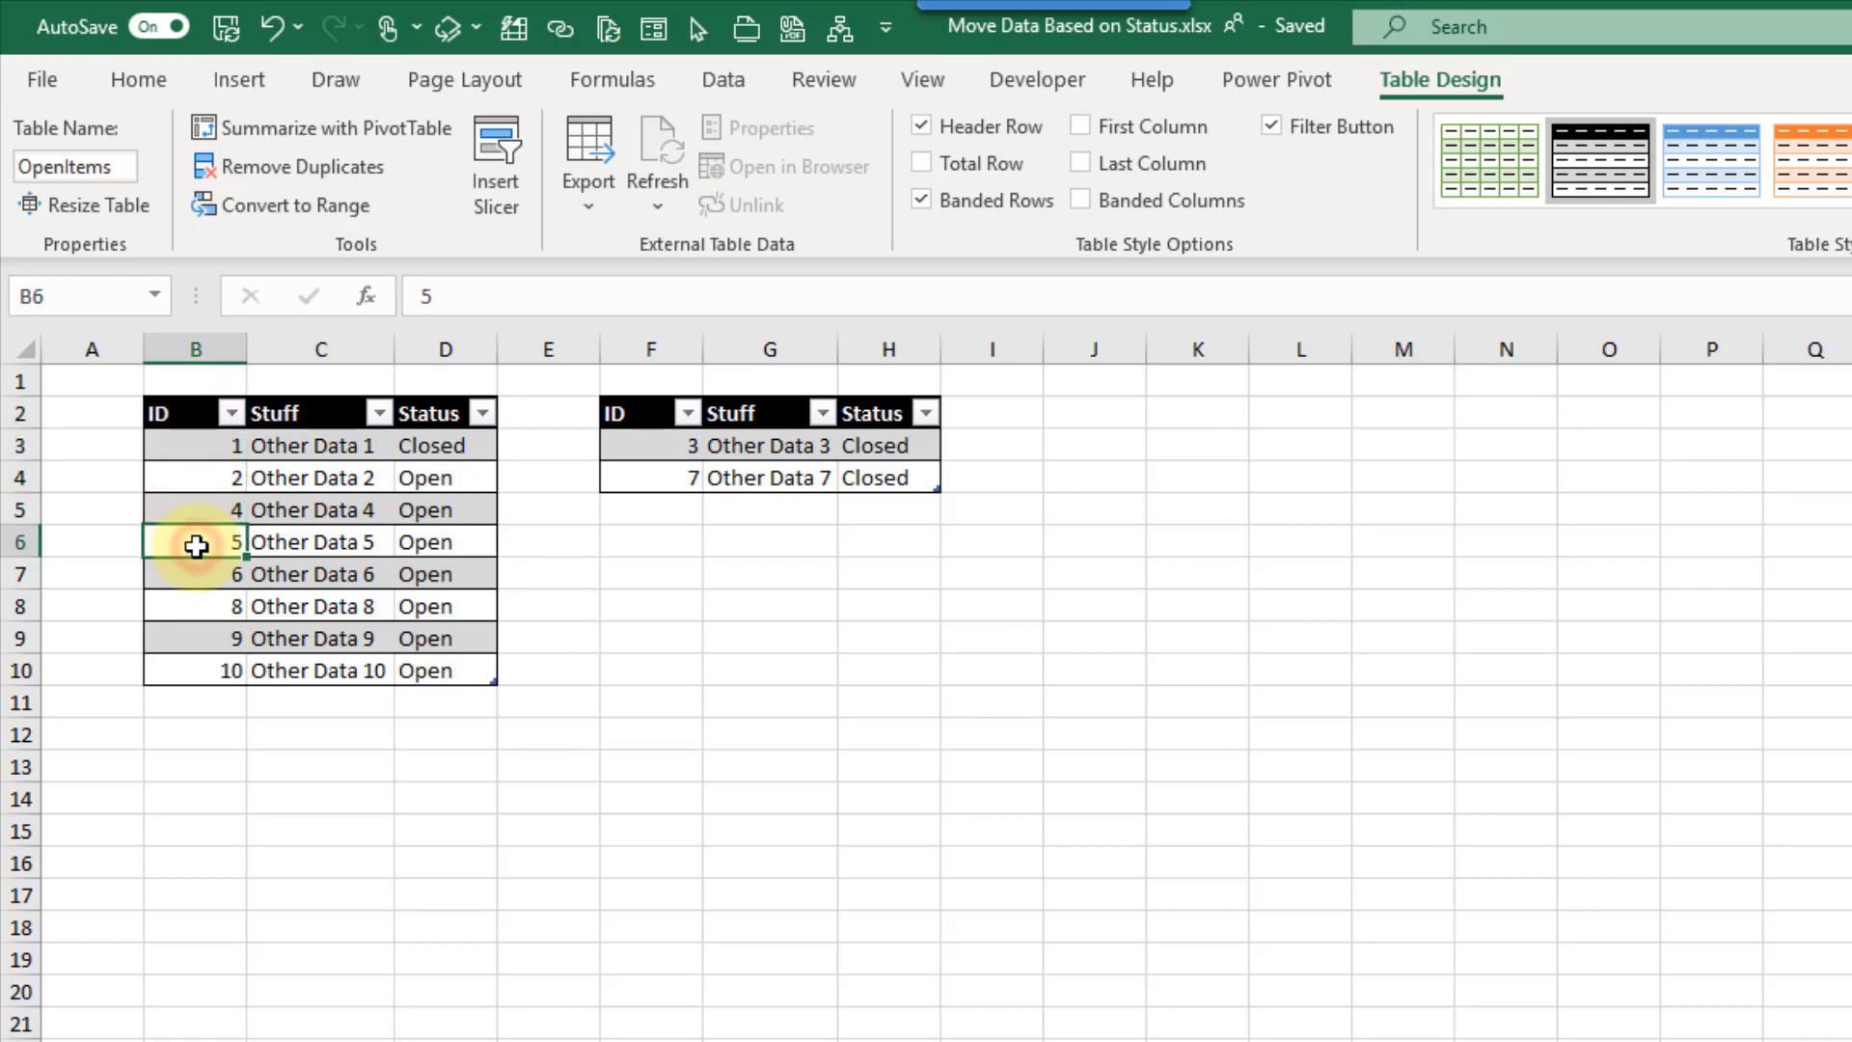
drag(220, 452, 394, 683)
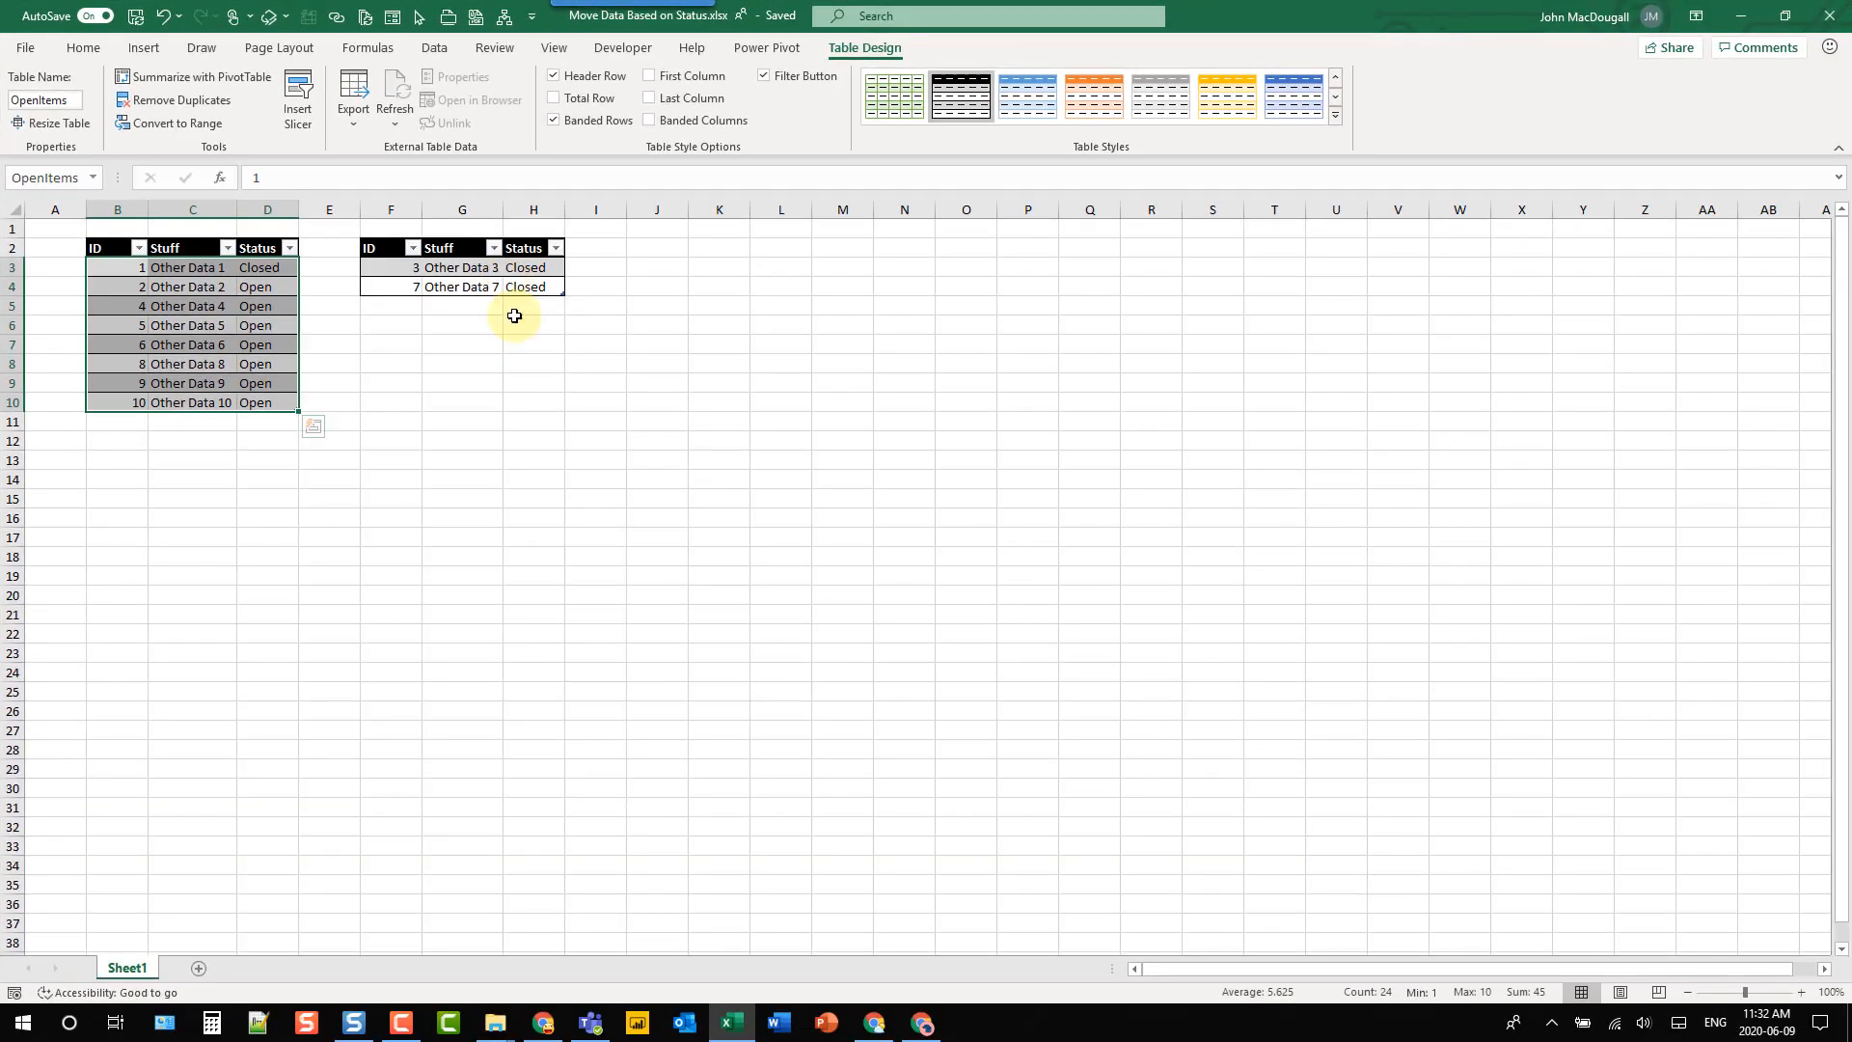
- Switch to Power Automate in the Chrome browser and check its site address
click(543, 1023)
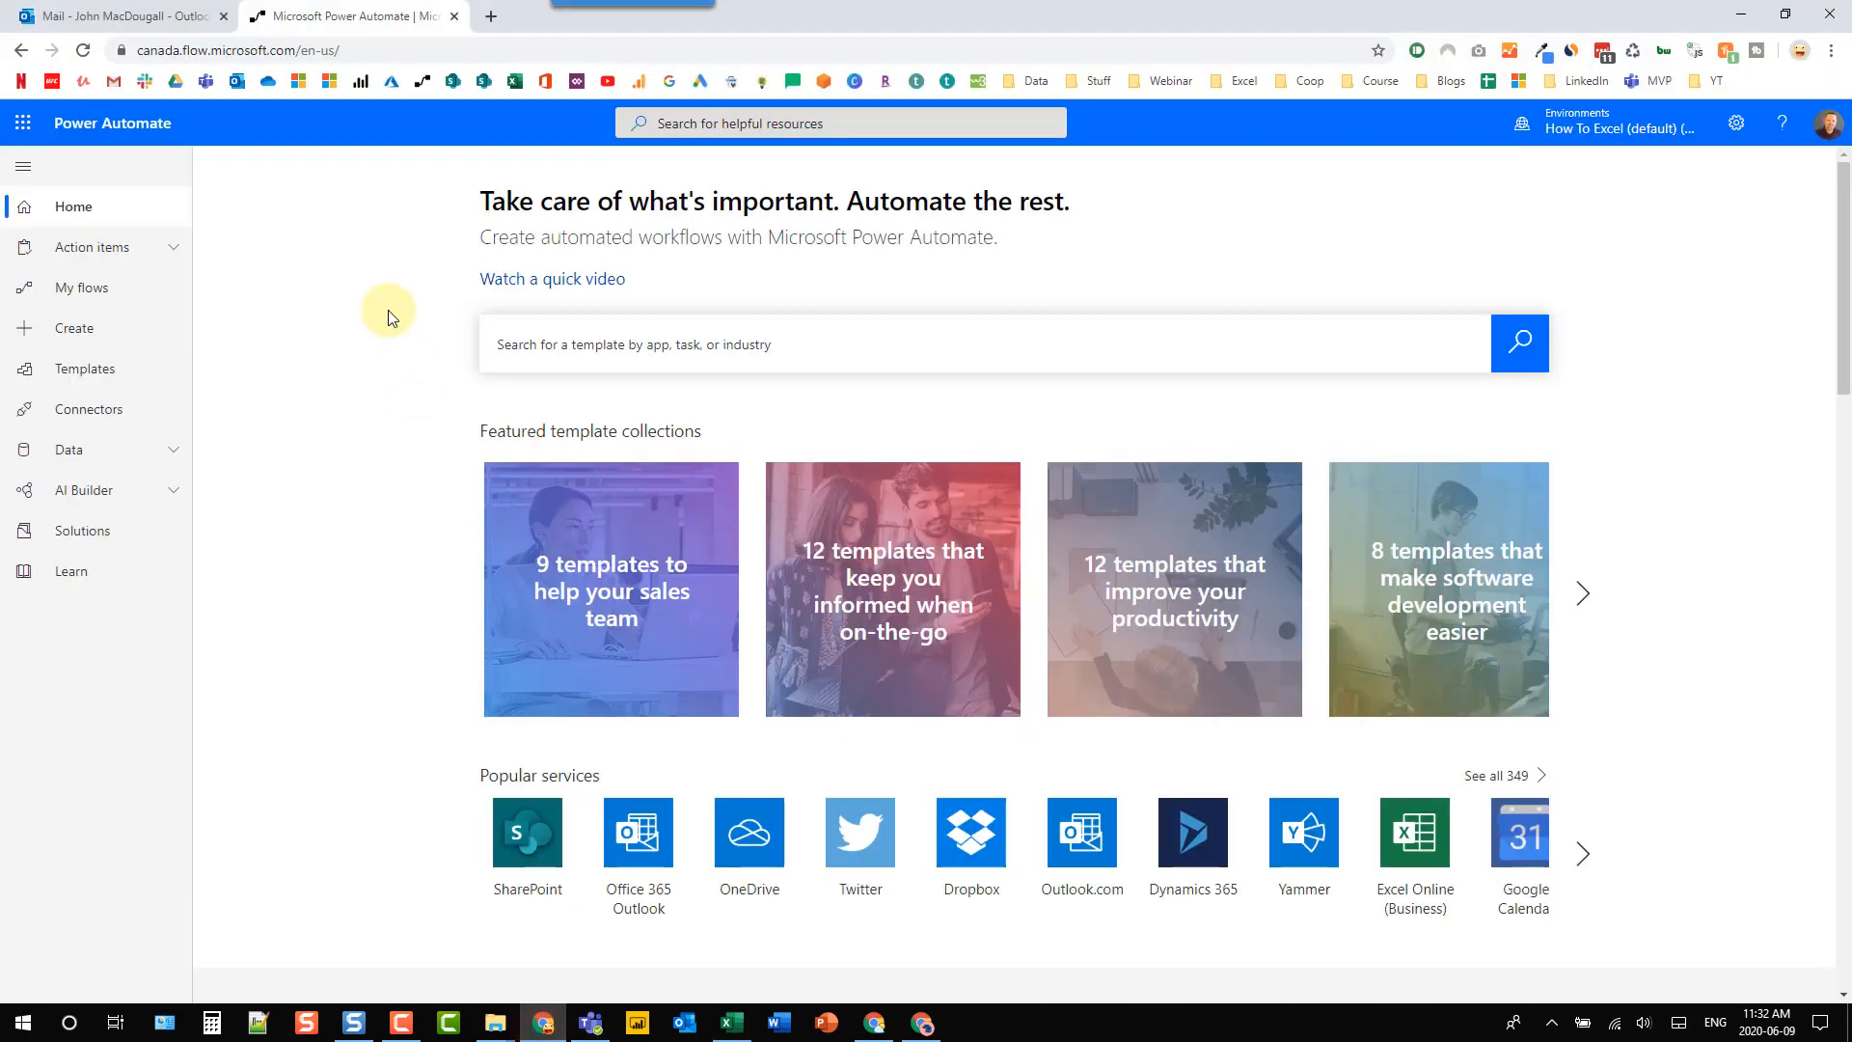
drag(183, 50, 253, 51)
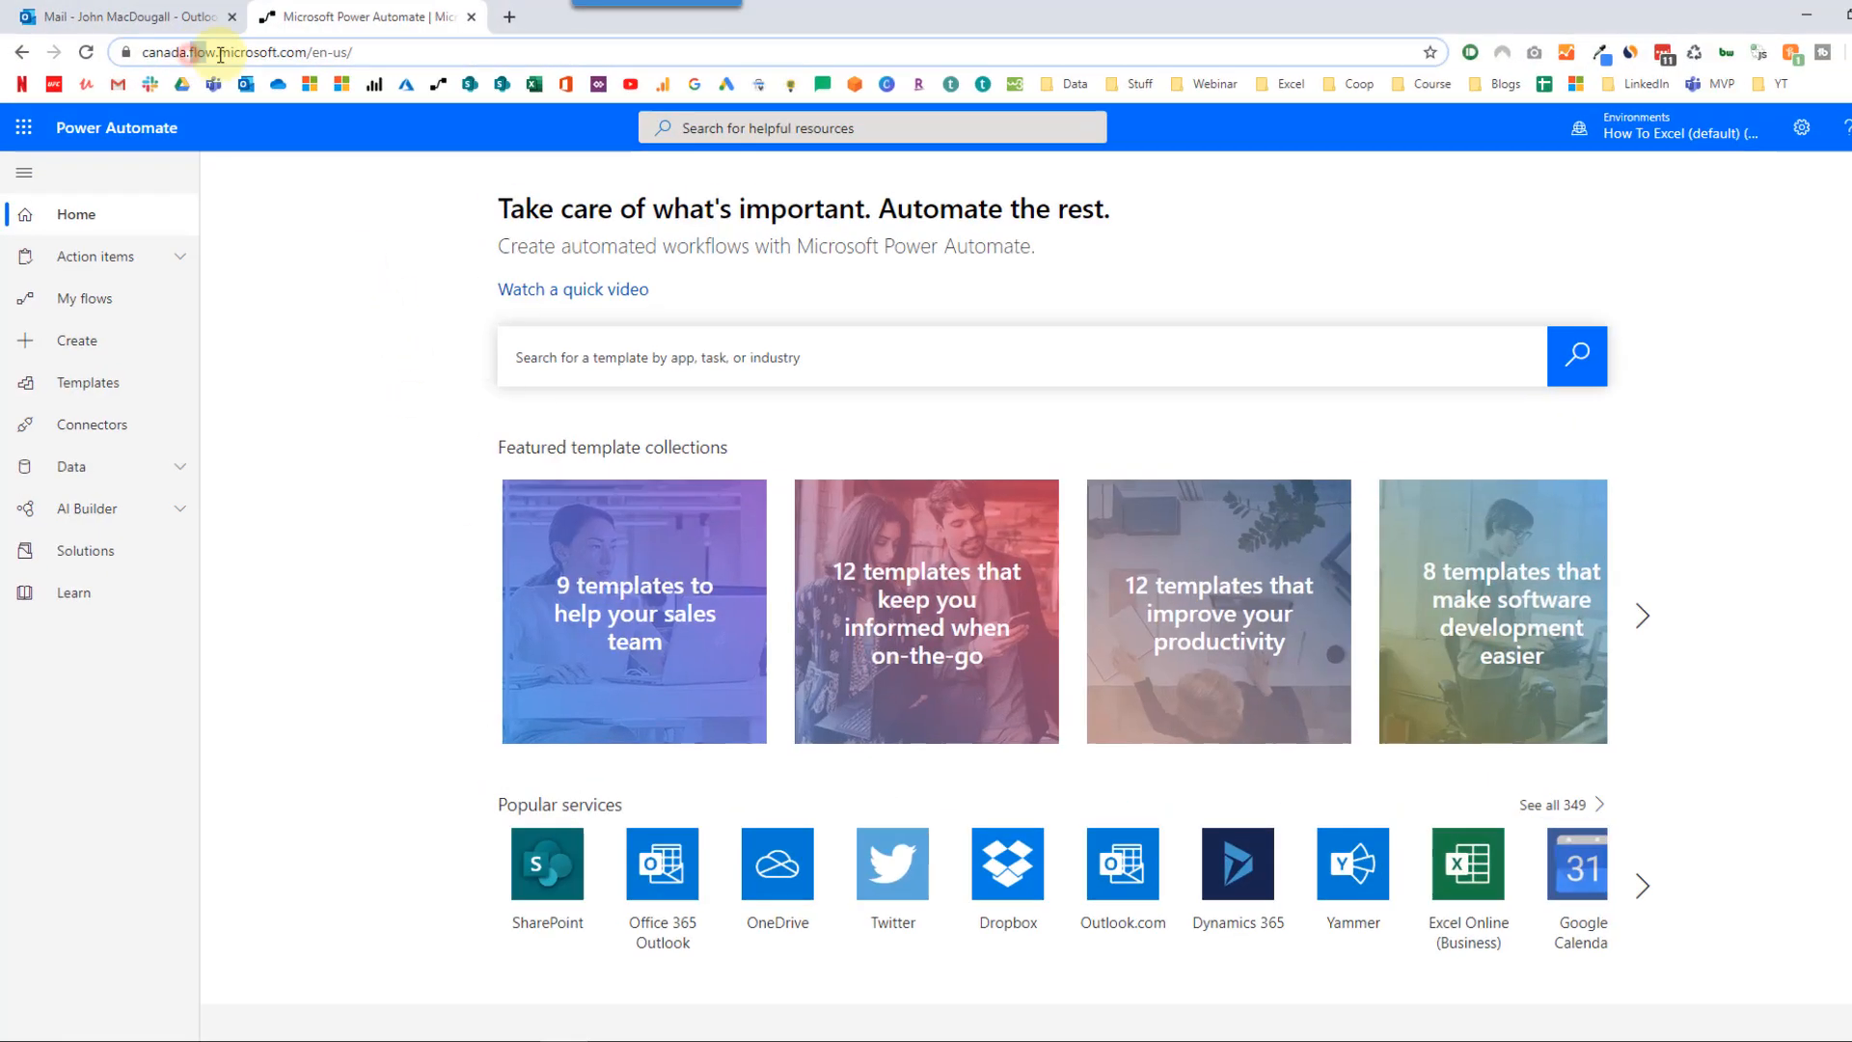
drag(439, 90, 453, 90)
mouse_move(456, 88)
mouse_down()
mouse_move(545, 94)
mouse_move(480, 86)
mouse_up()
click(575, 102)
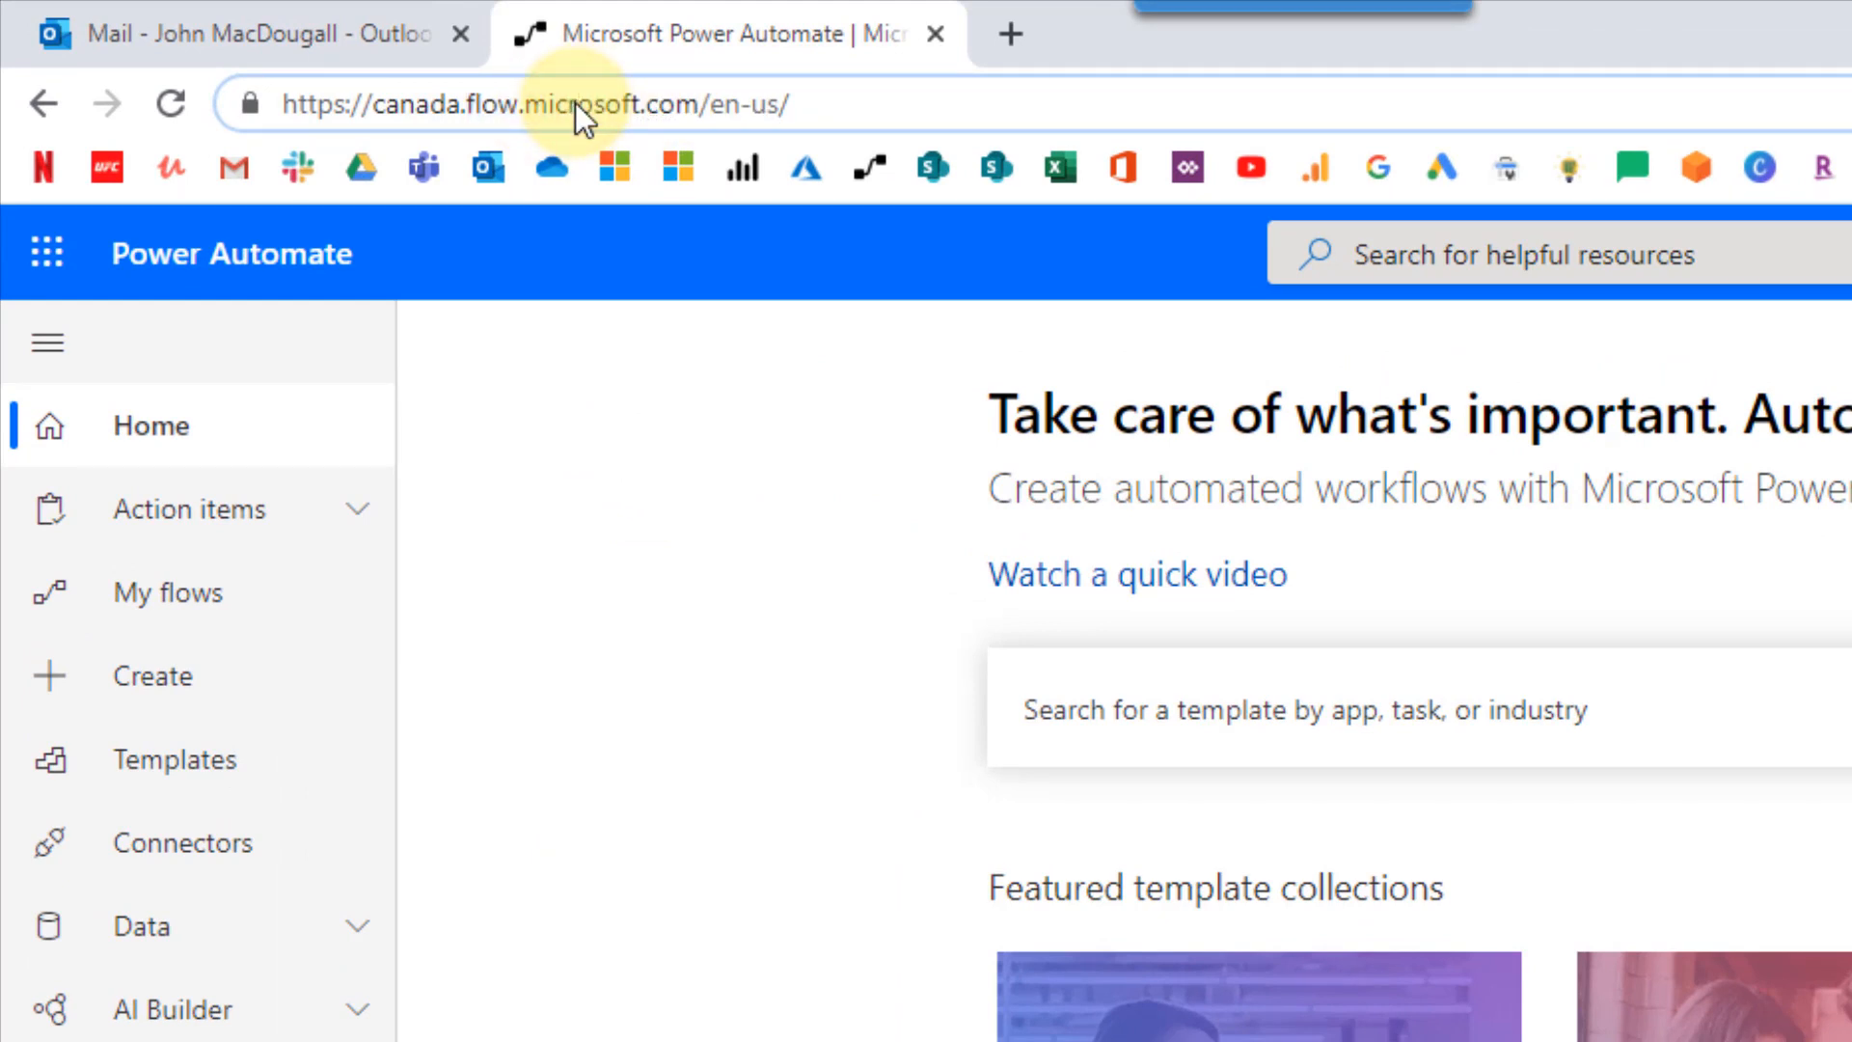
- Start building a scheduled flow from blank and name it "Move Closed Items"
click(170, 683)
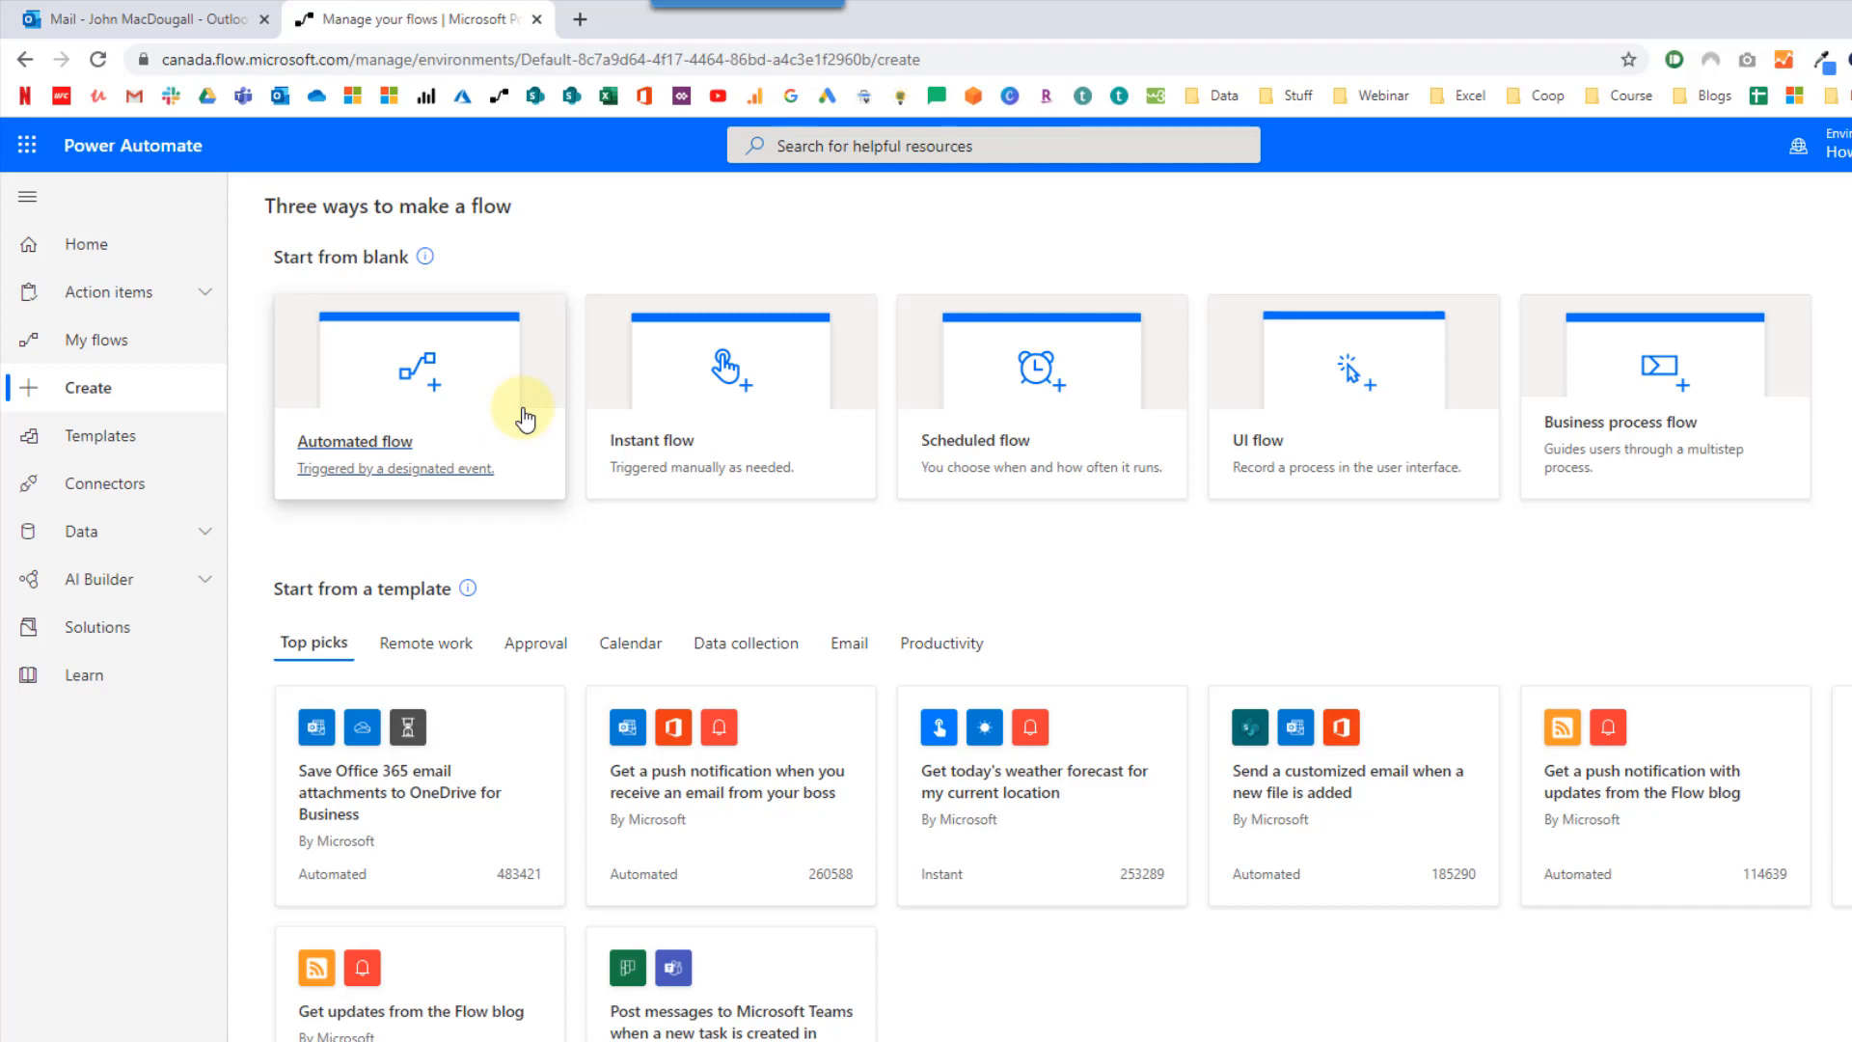
click(1003, 451)
click(1191, 442)
text(Mo)
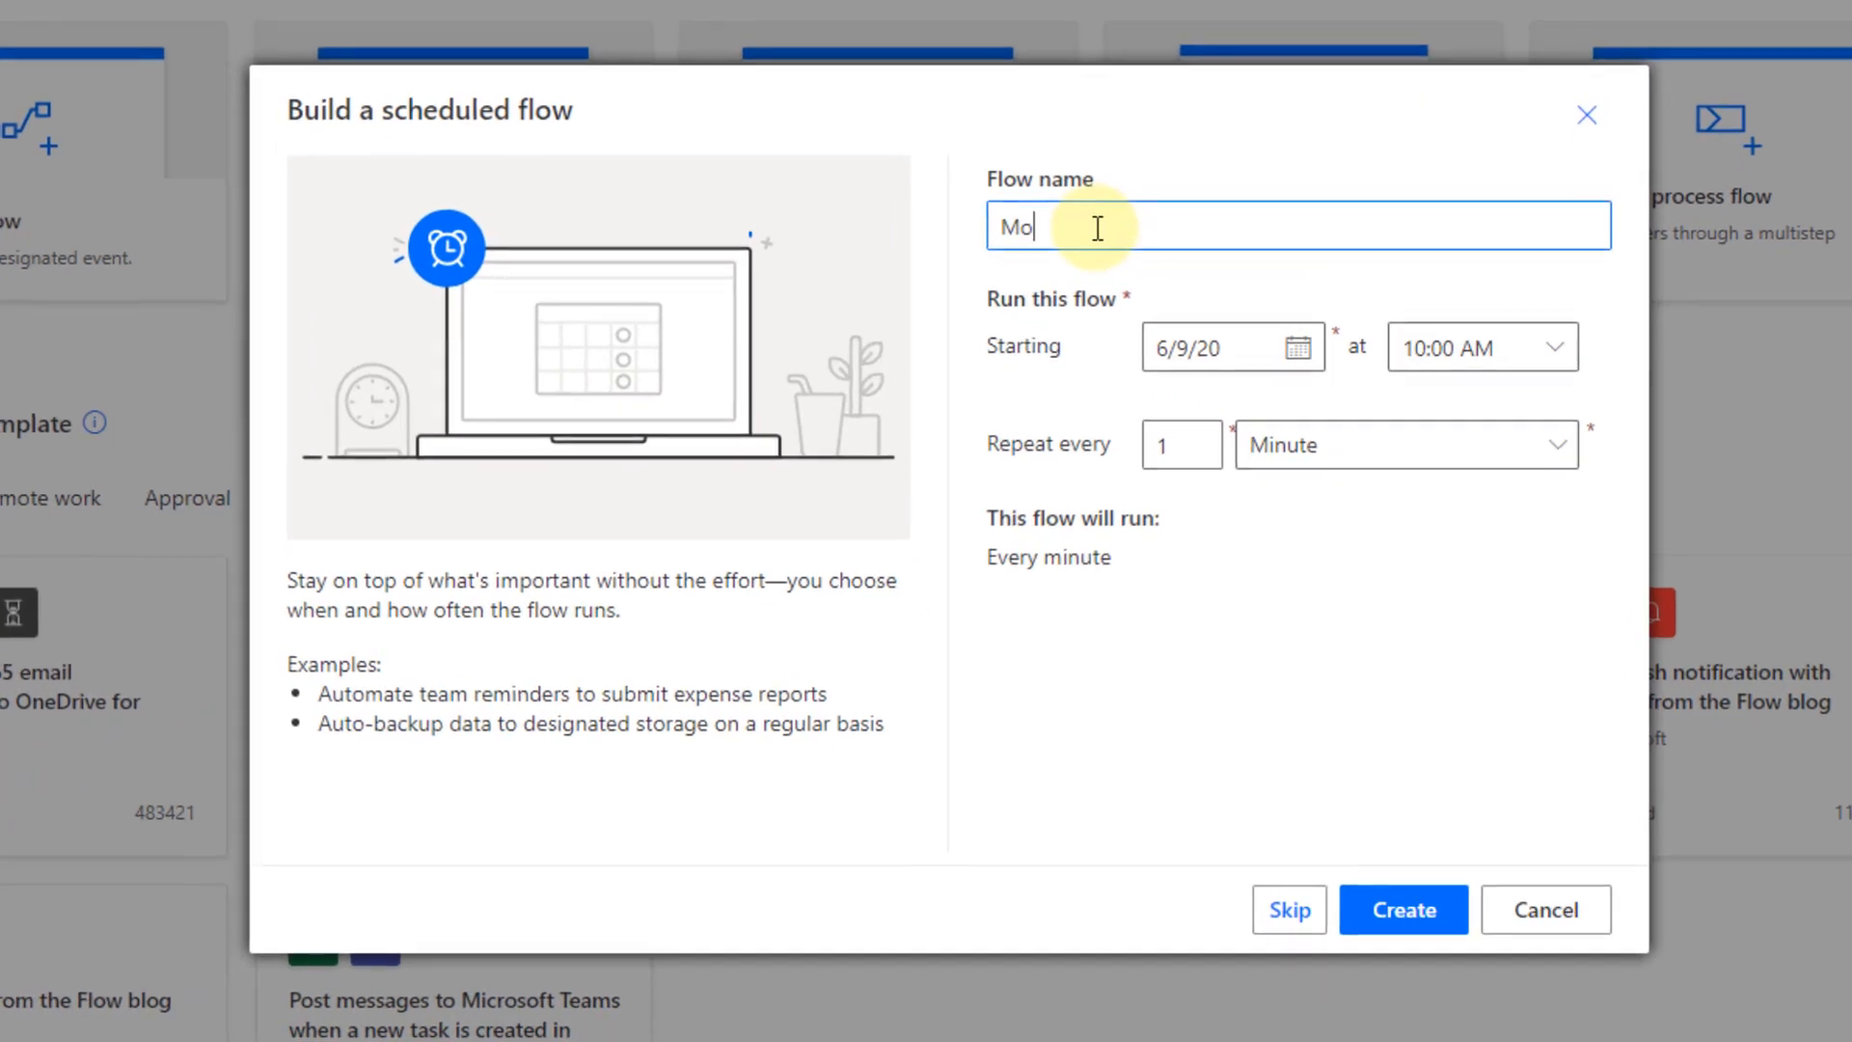
text(ve Closed Items)
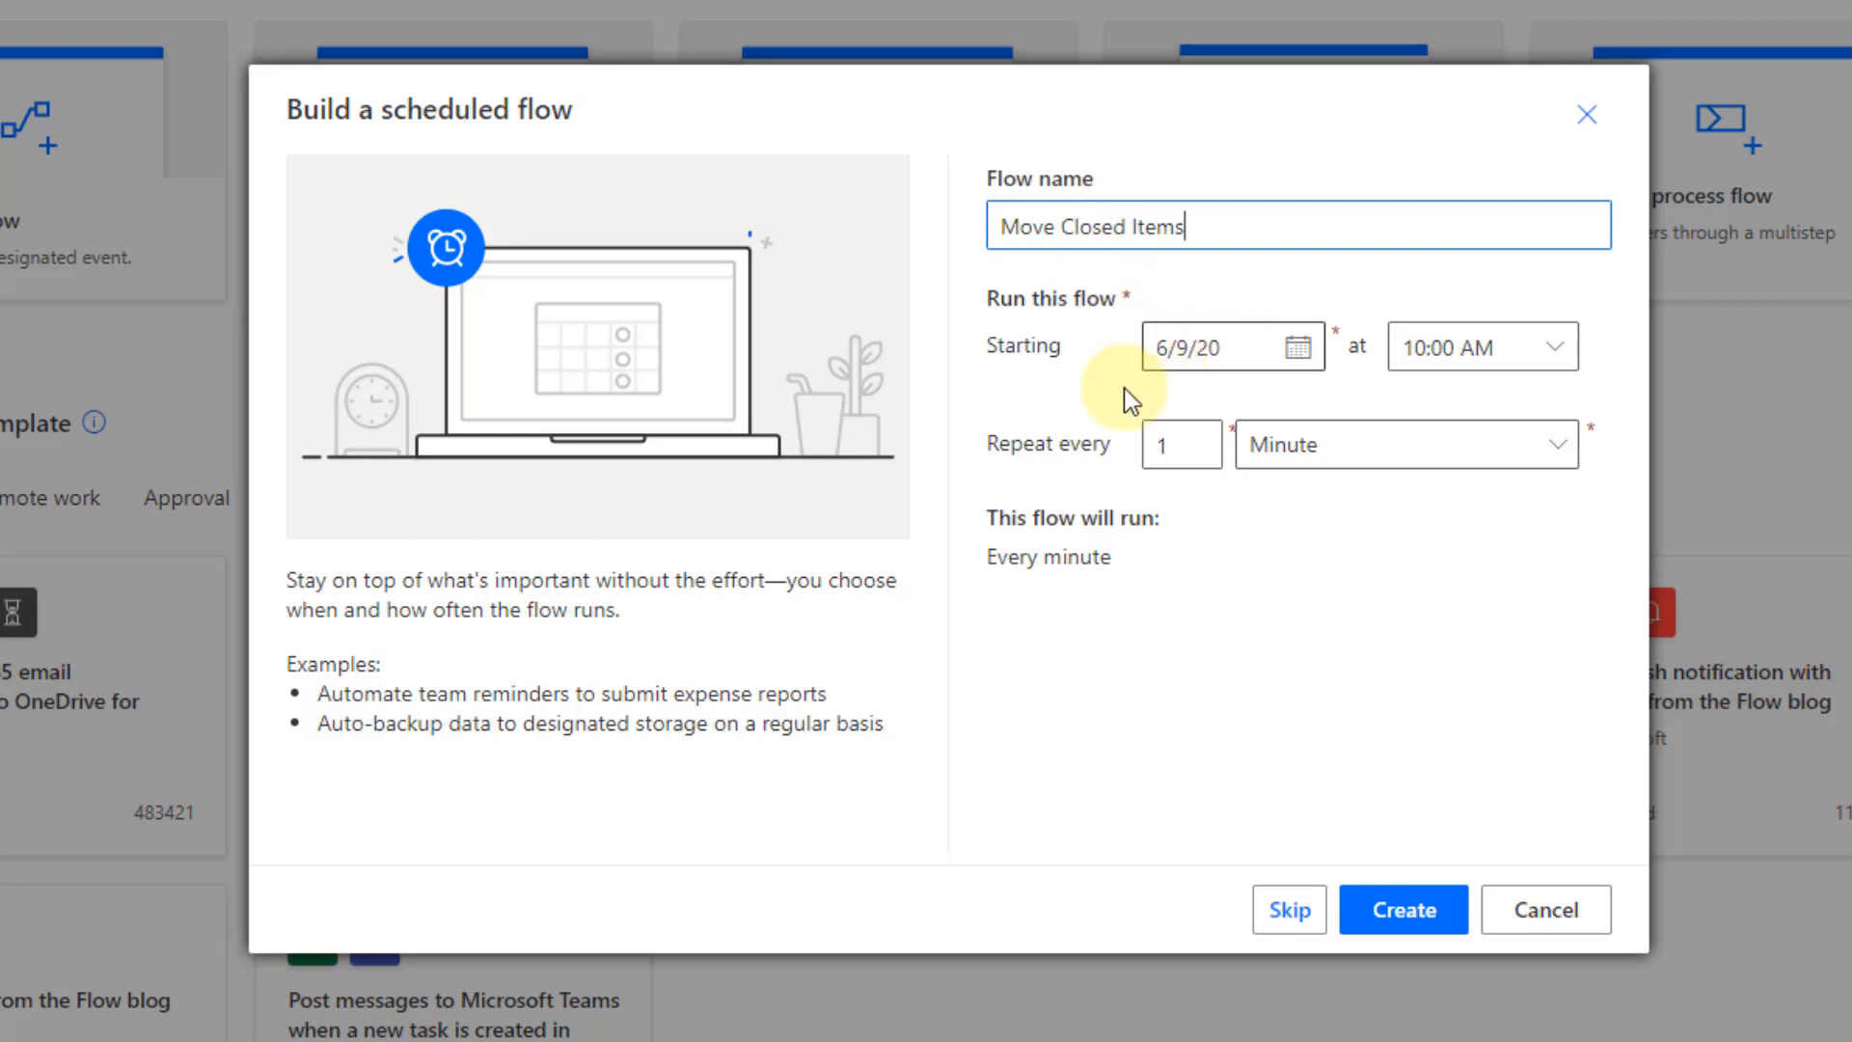
- Try hourly and daily repeat intervals for the scheduled flow
click(1334, 463)
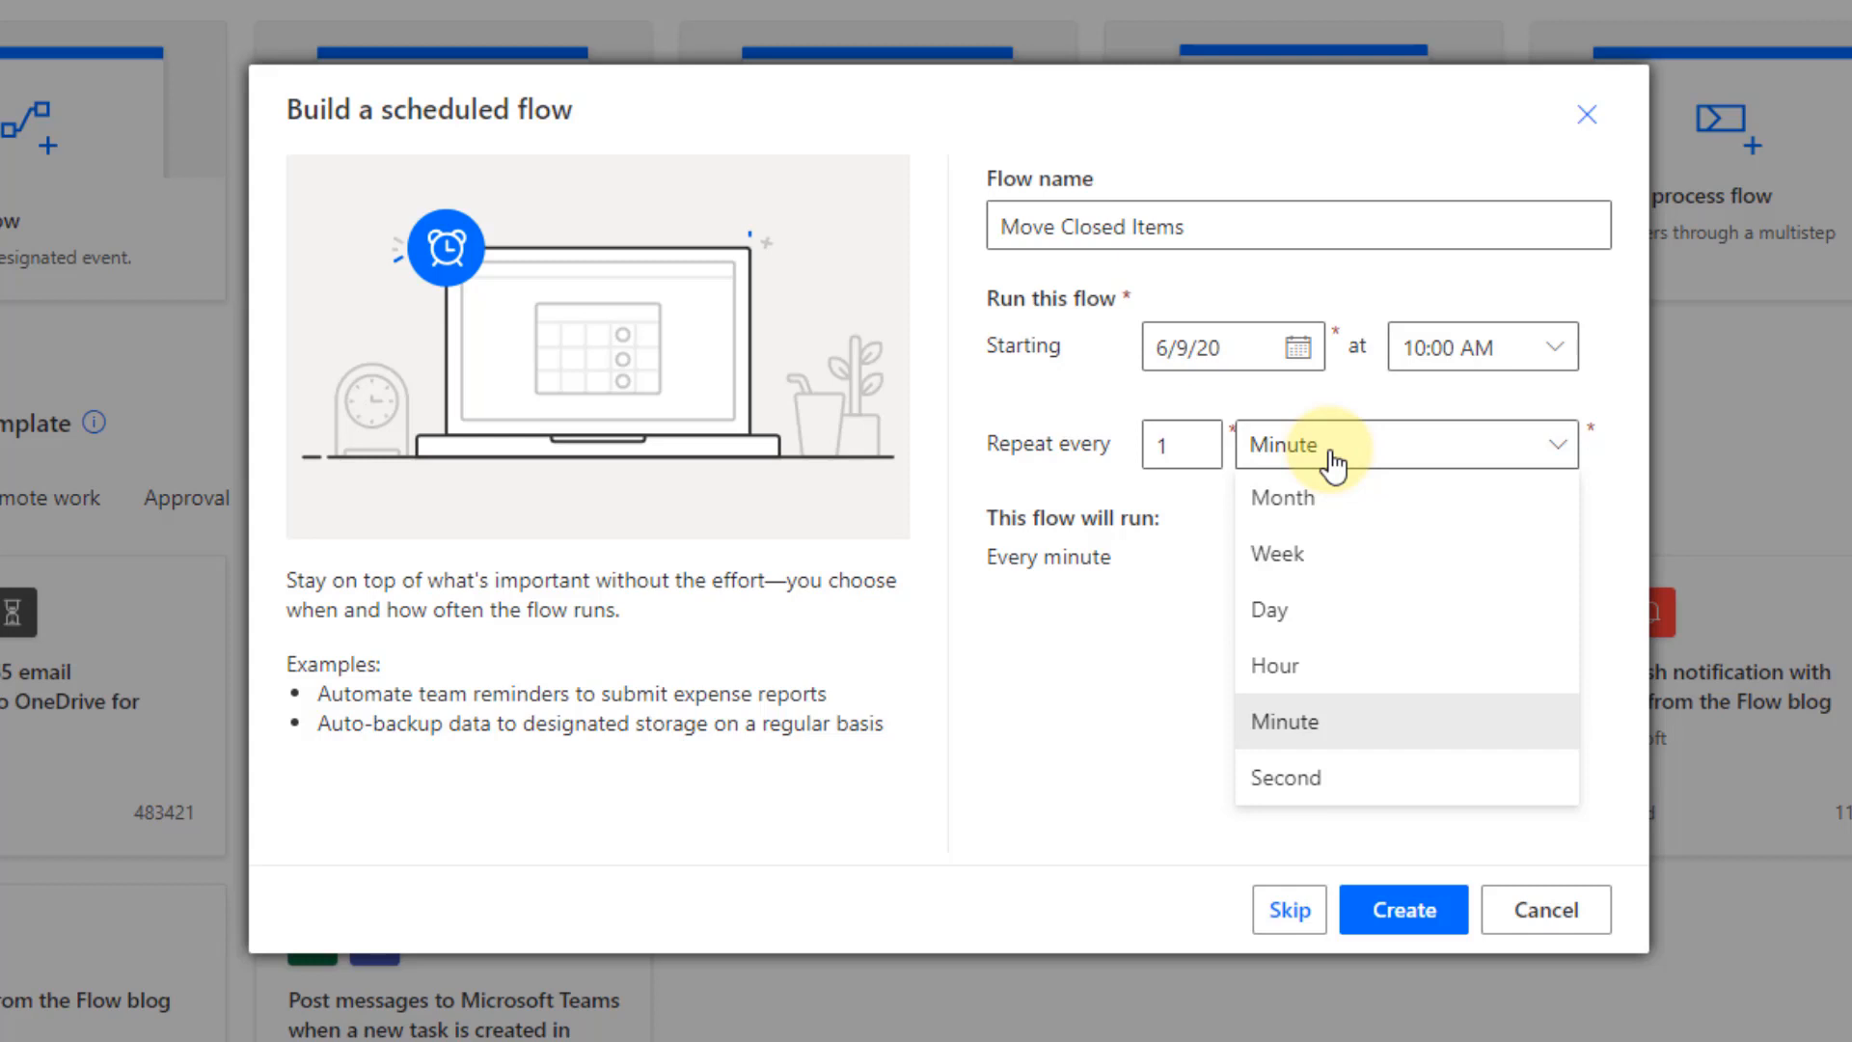
click(1368, 656)
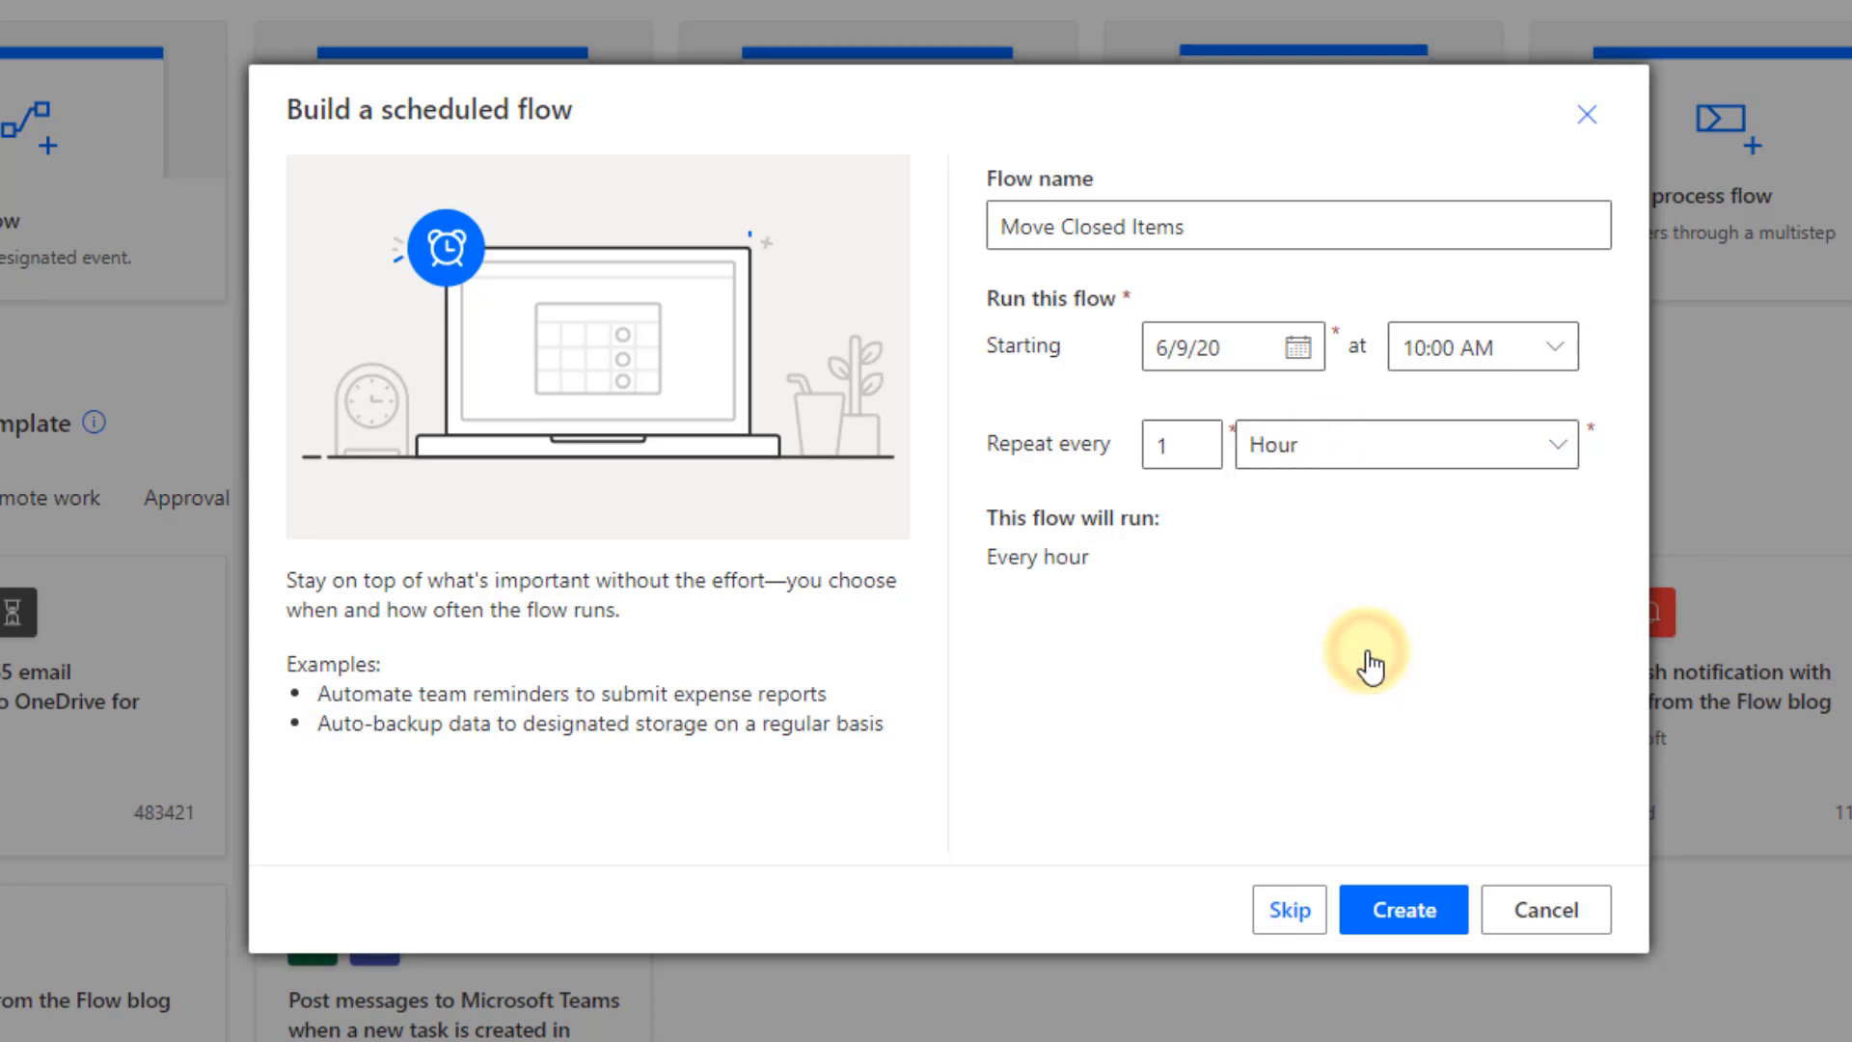
click(1389, 446)
click(1372, 609)
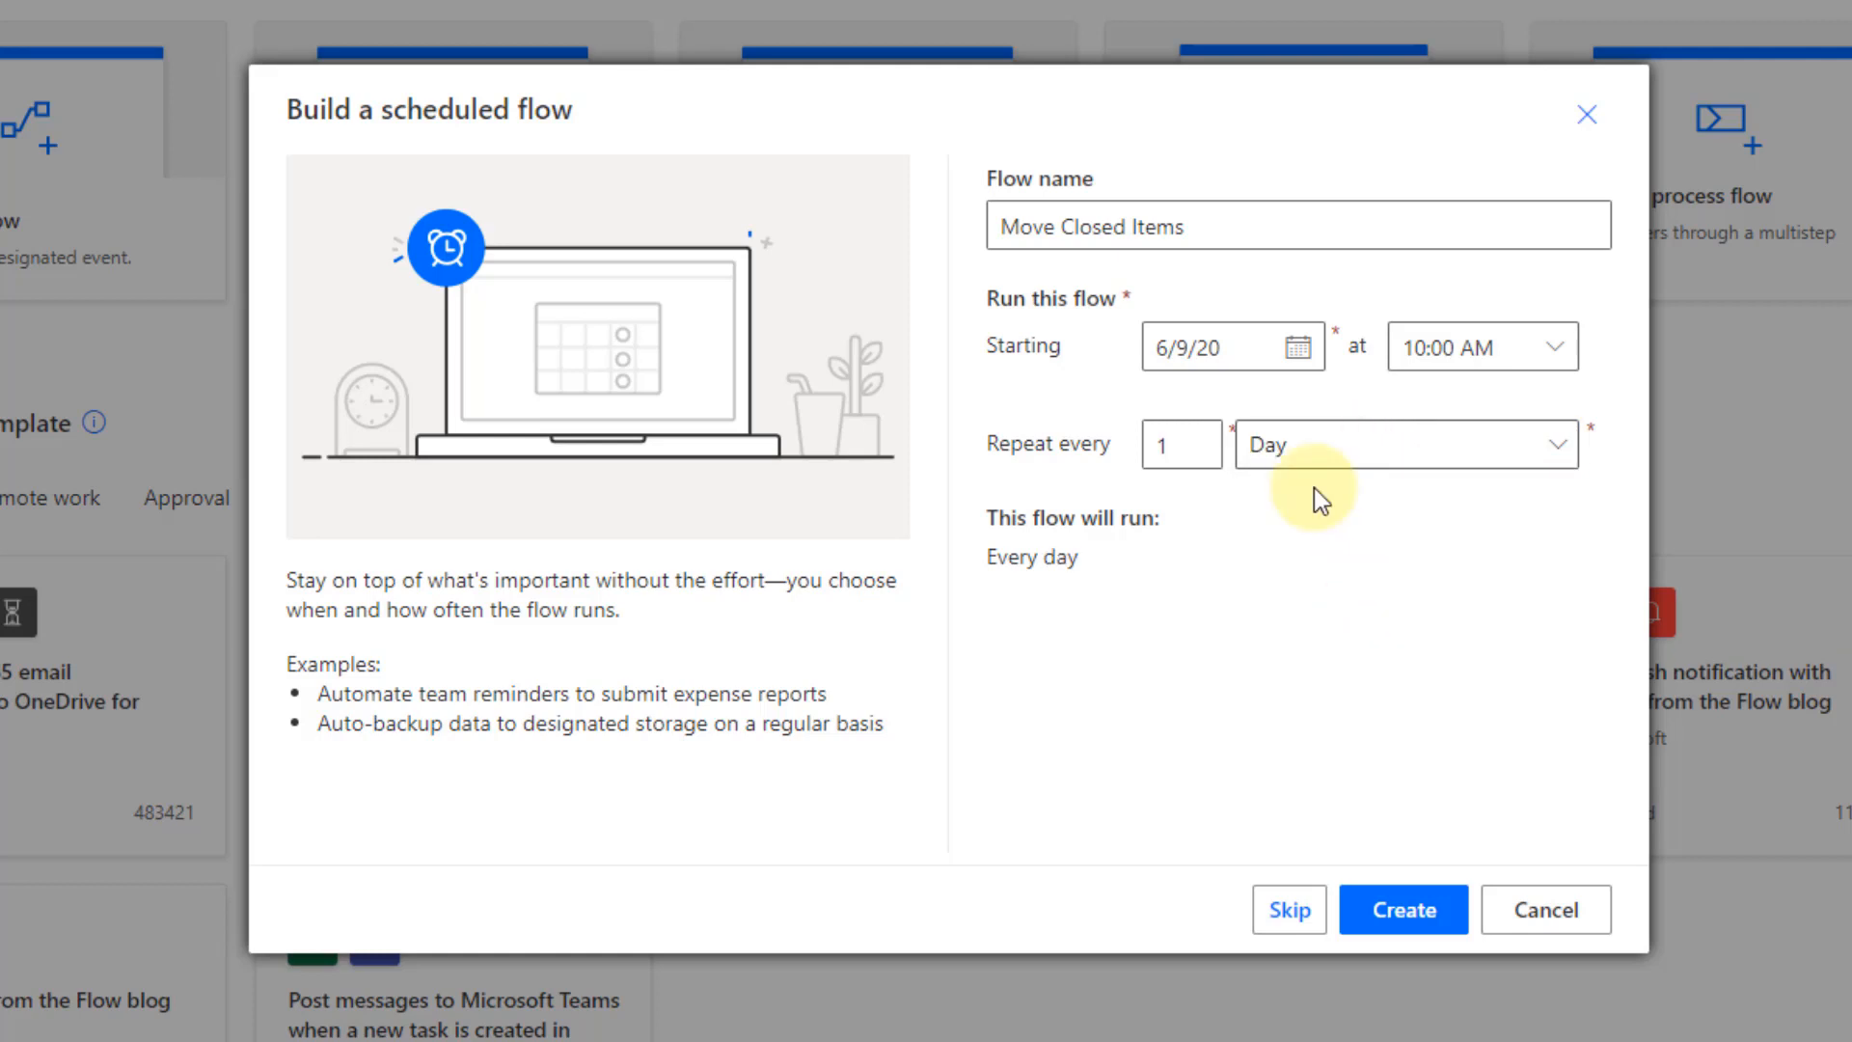
- Set the flow's repeat interval unit to Minute and create the flow
click(1364, 445)
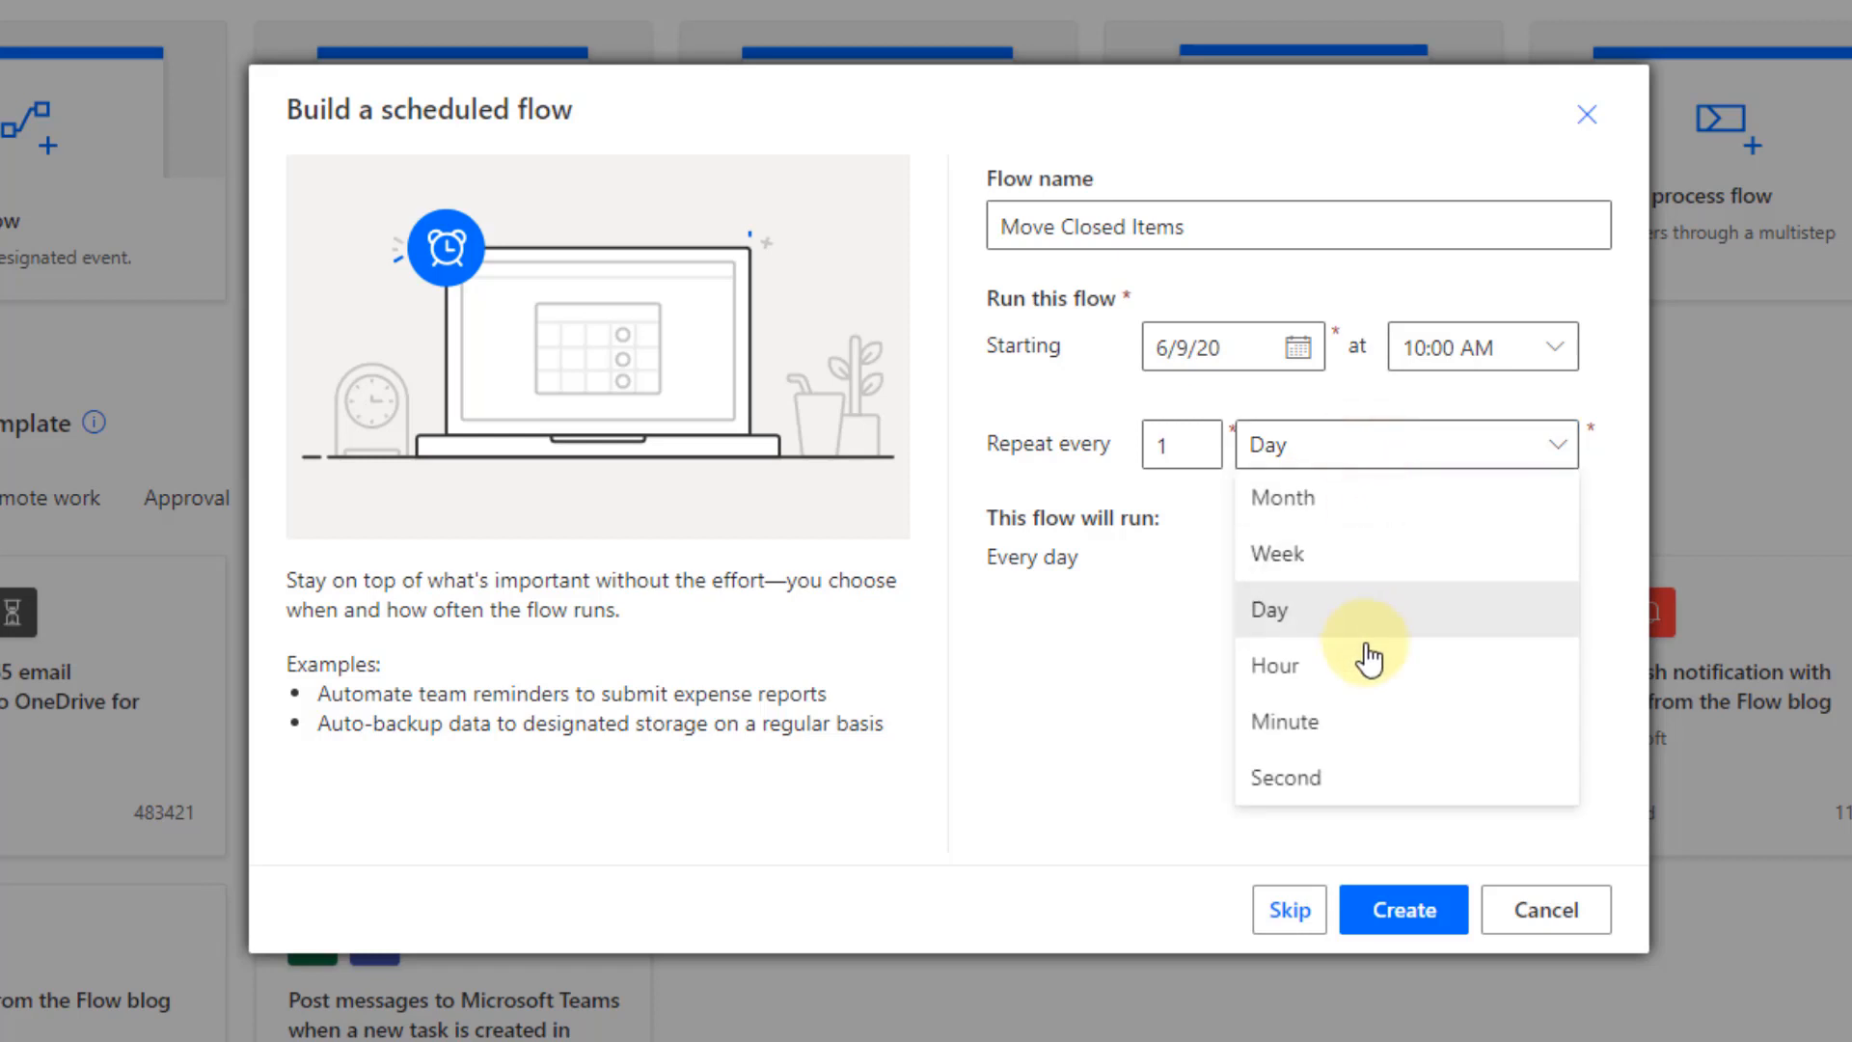
click(1369, 731)
click(1403, 903)
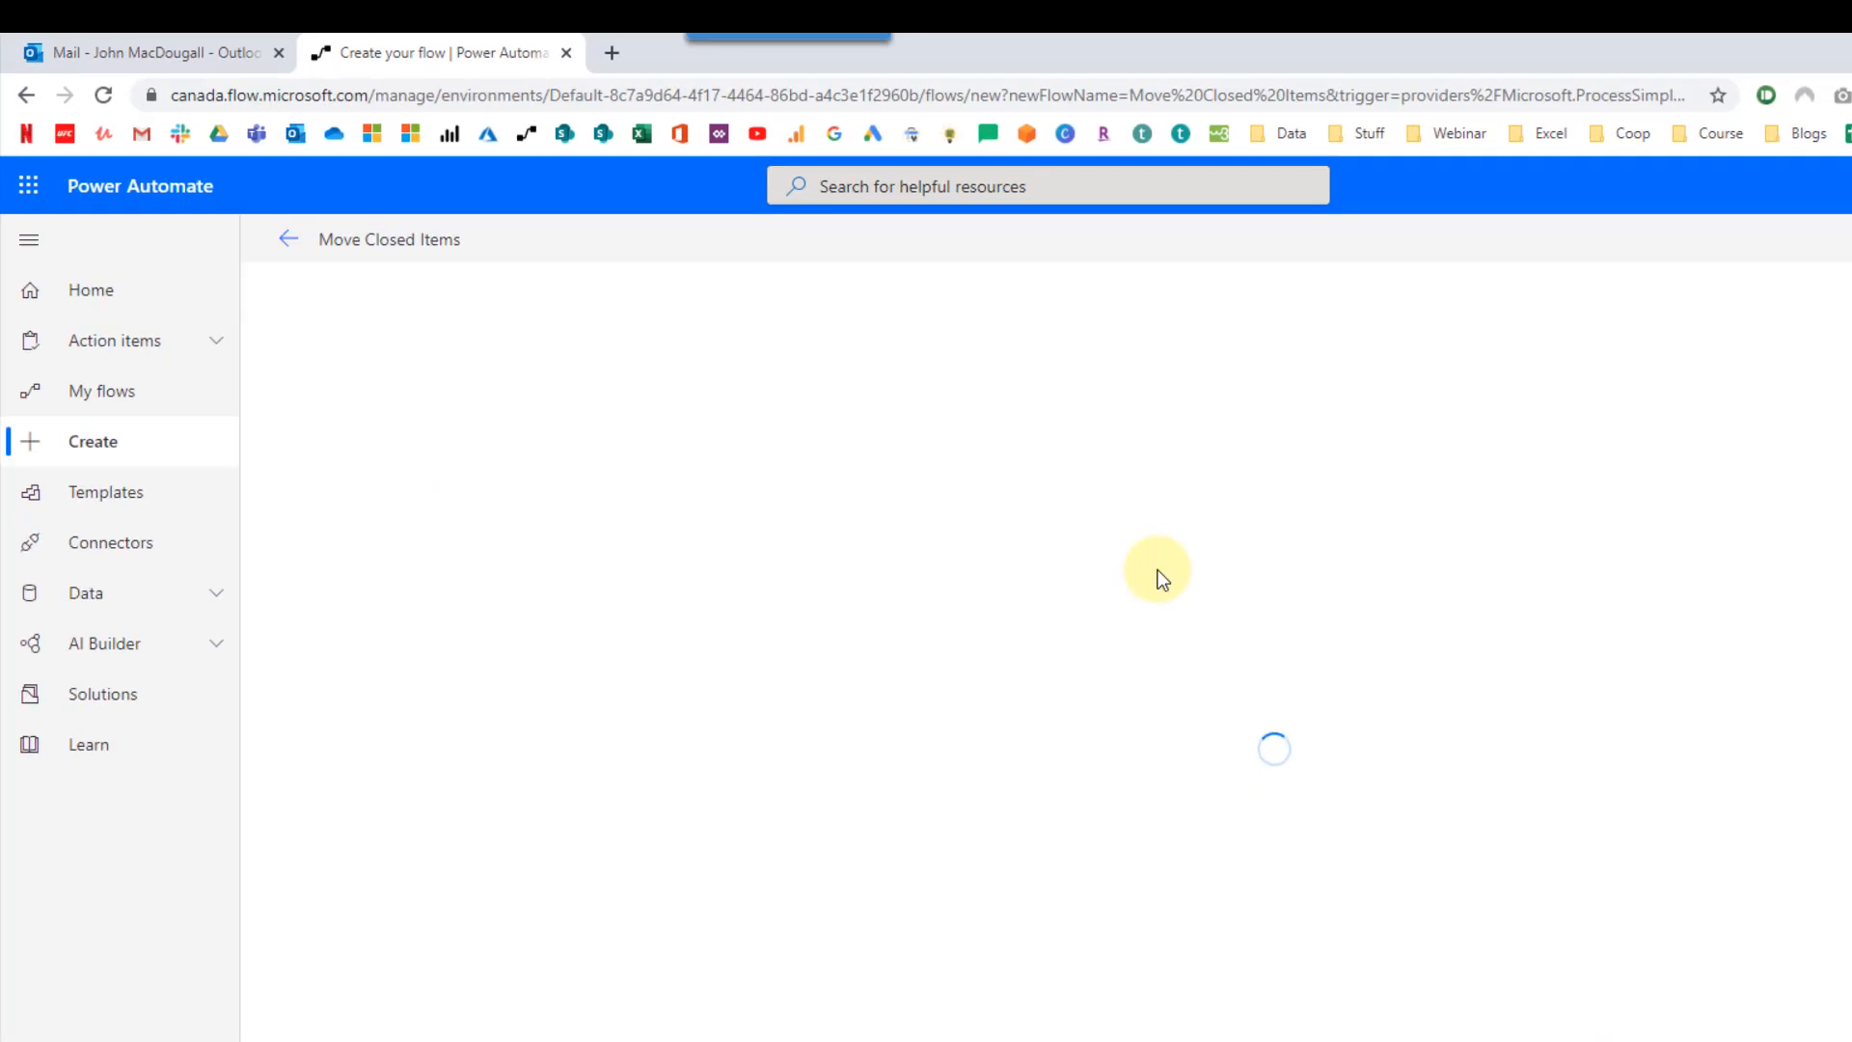
- Add the Excel Online (Business) action "List rows present in a table" as a new step after the Recurrence trigger
click(1189, 417)
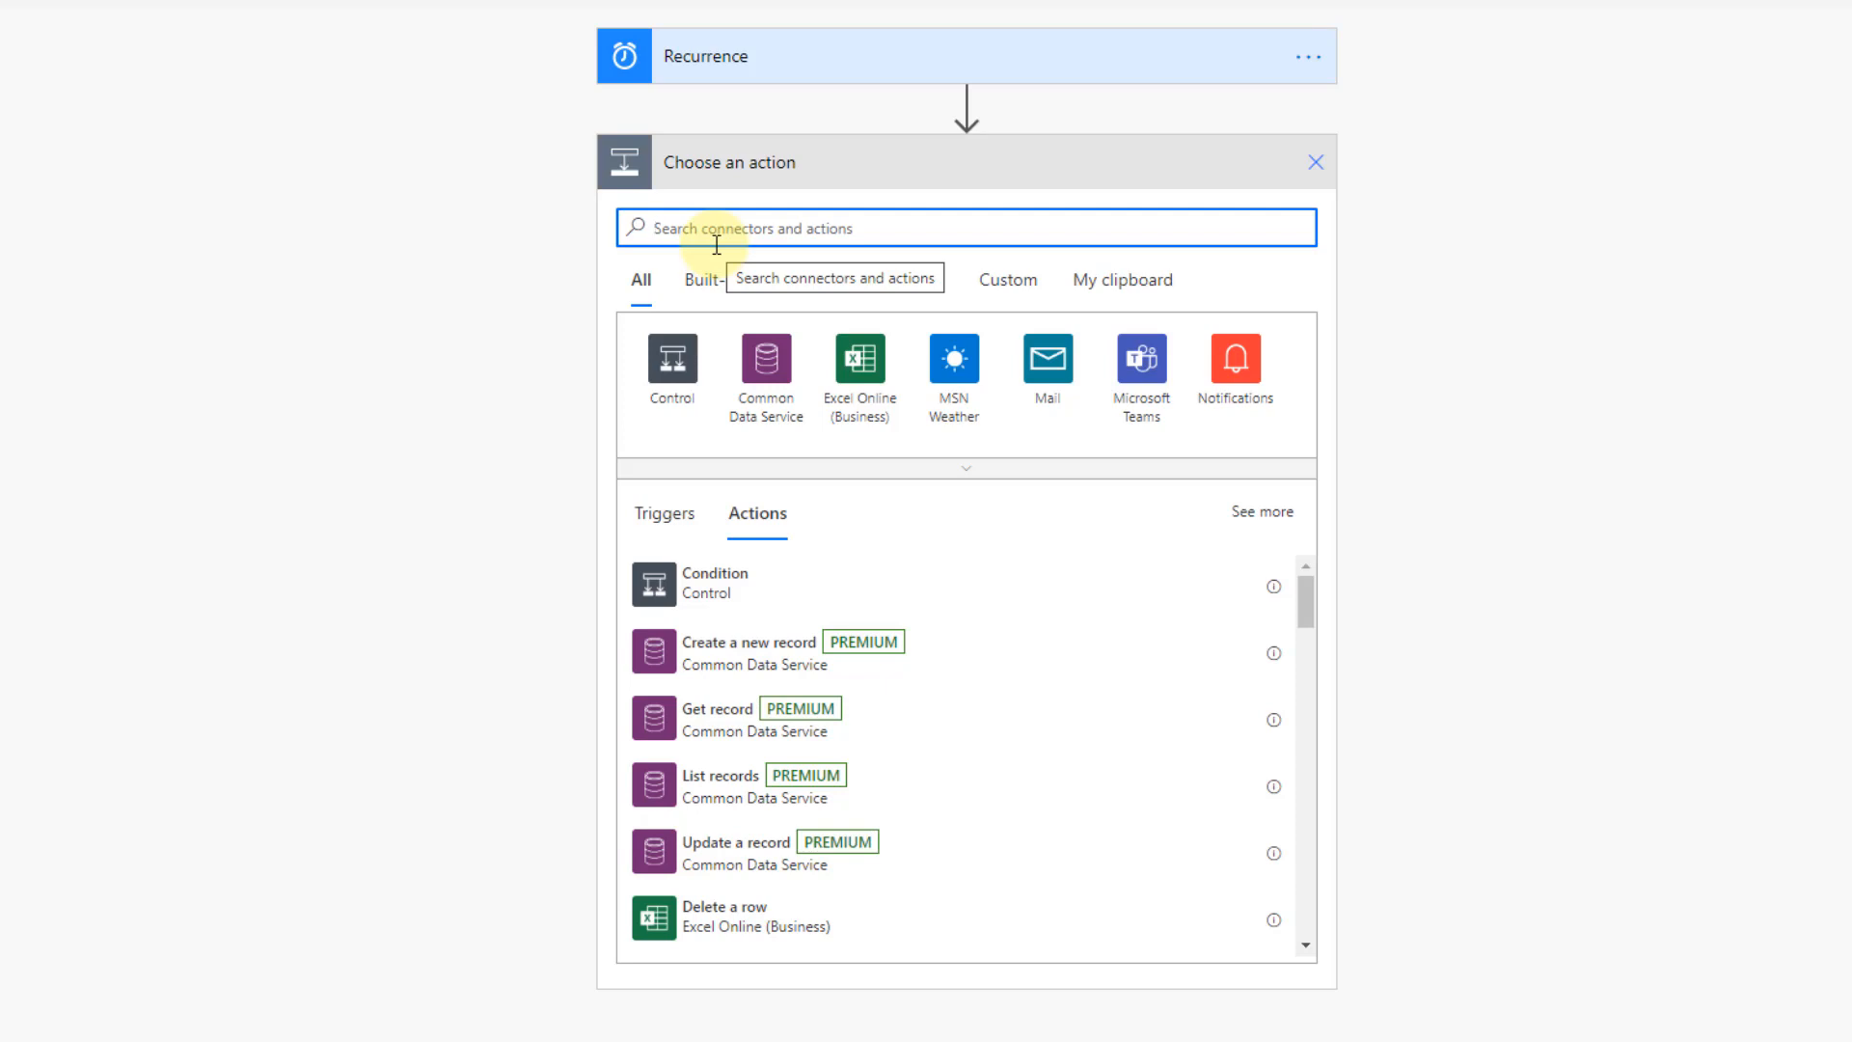
text(Excel)
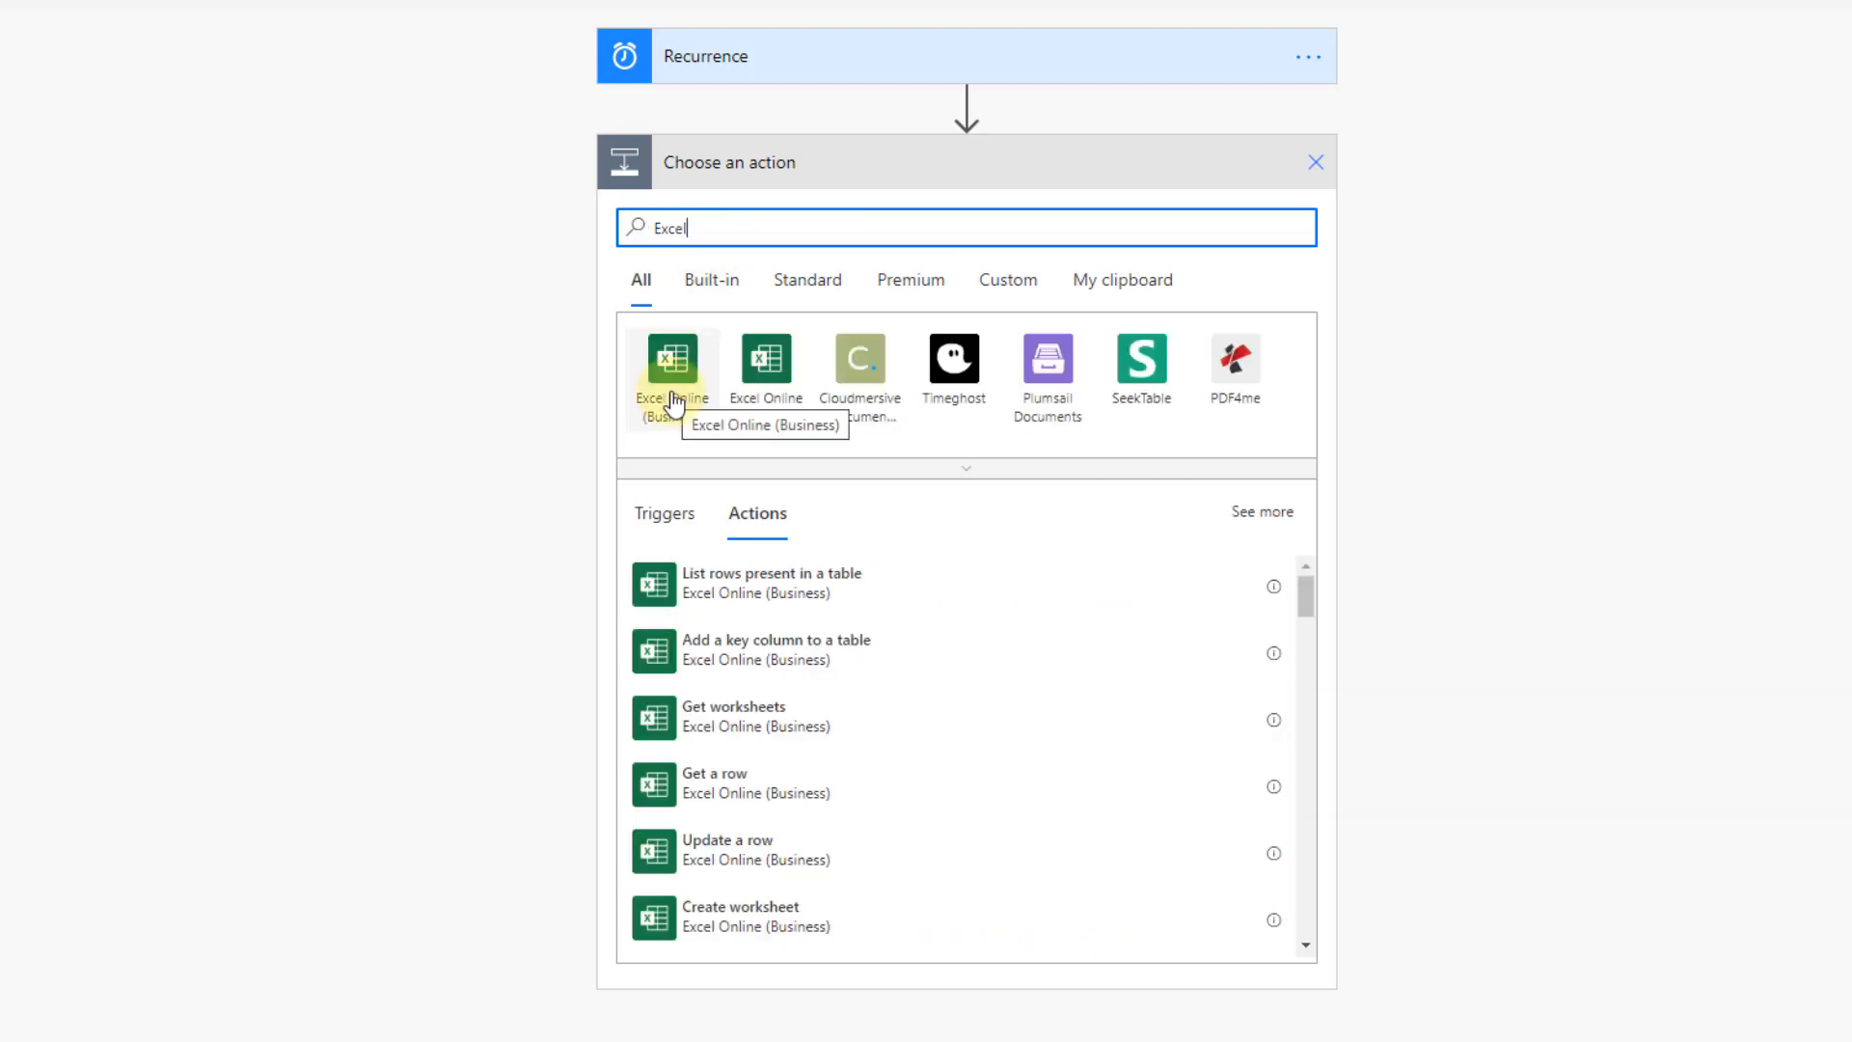
click(679, 419)
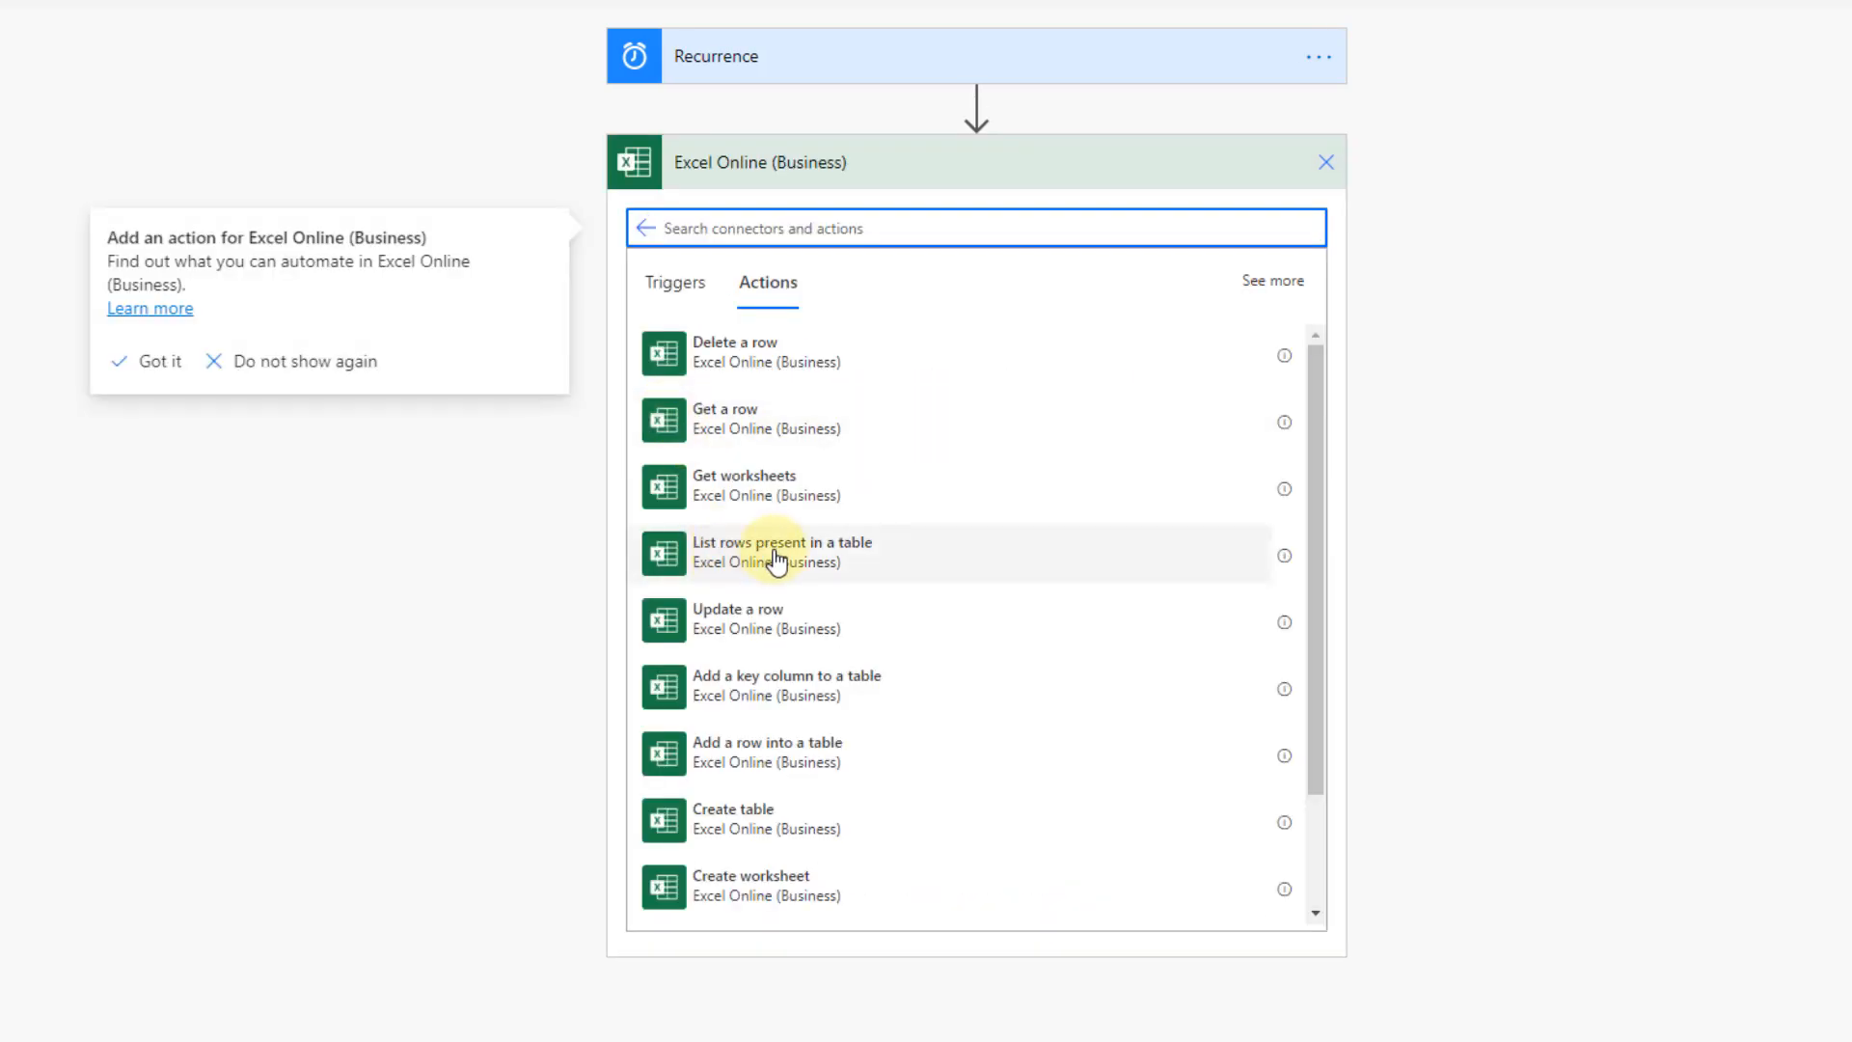
click(873, 546)
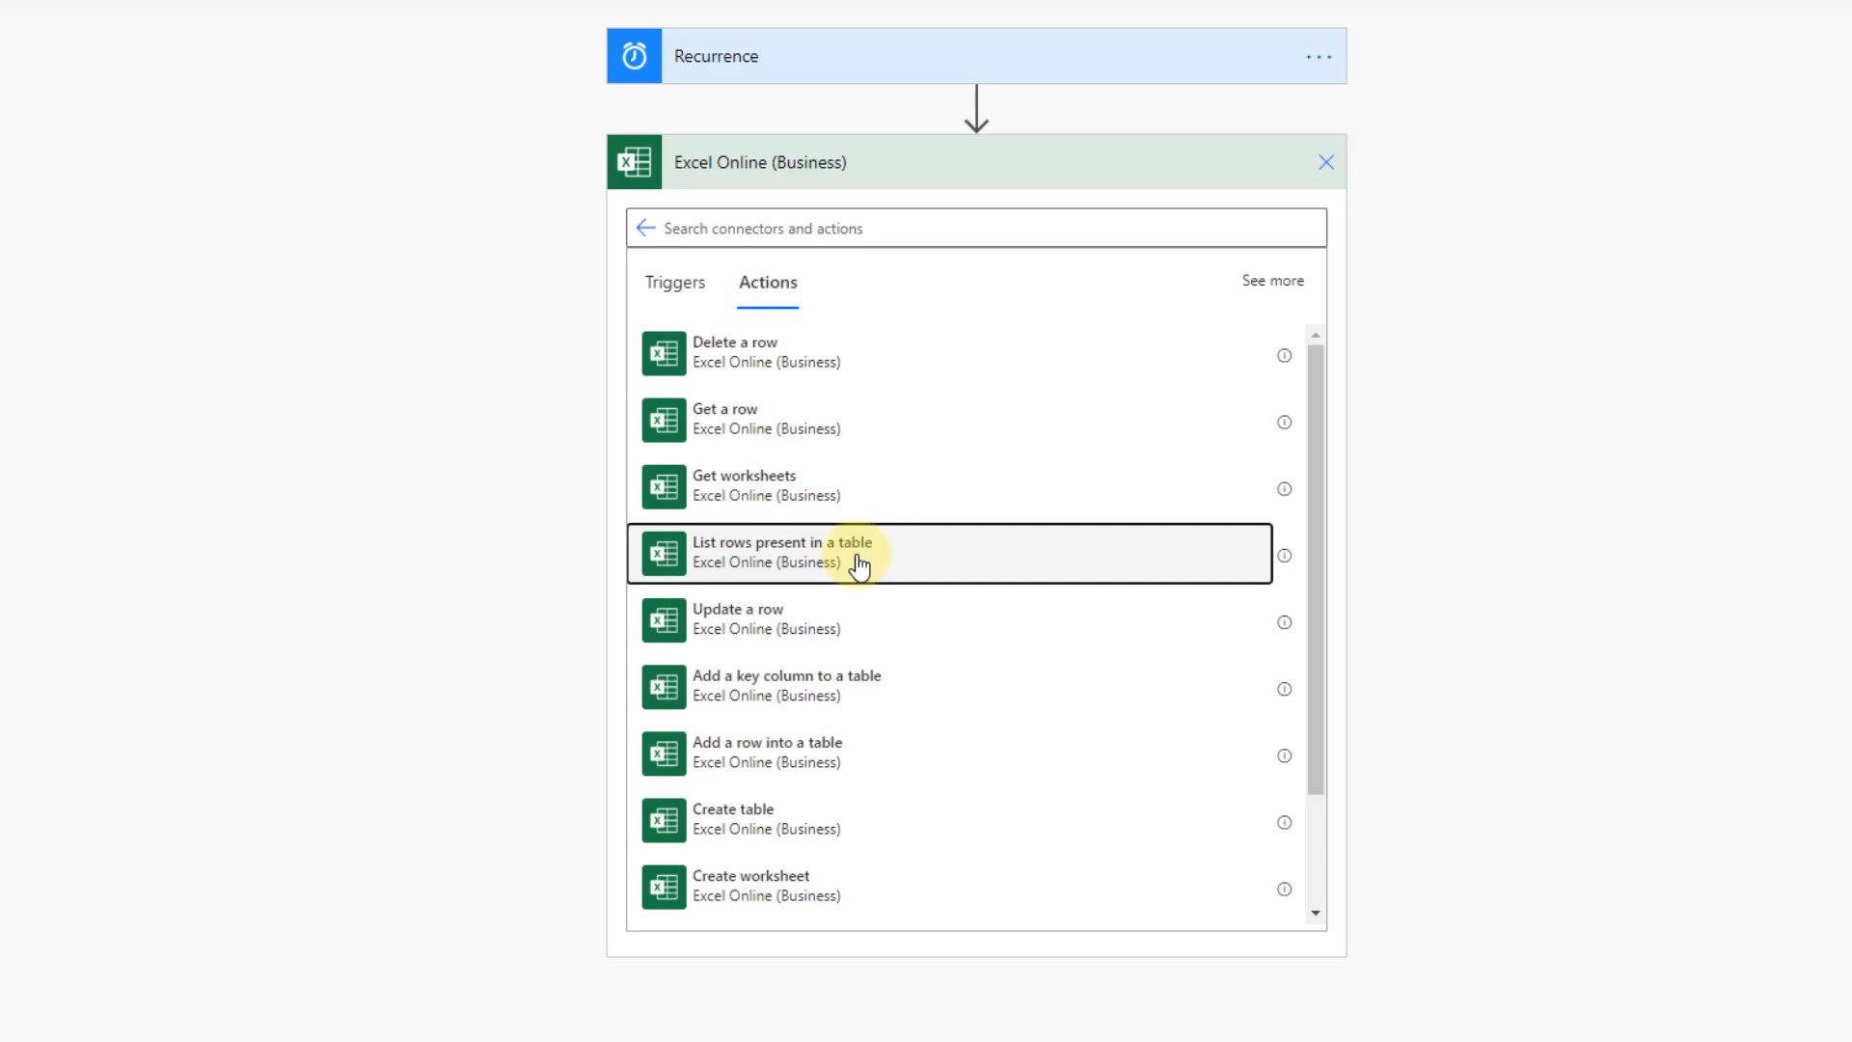
click(859, 568)
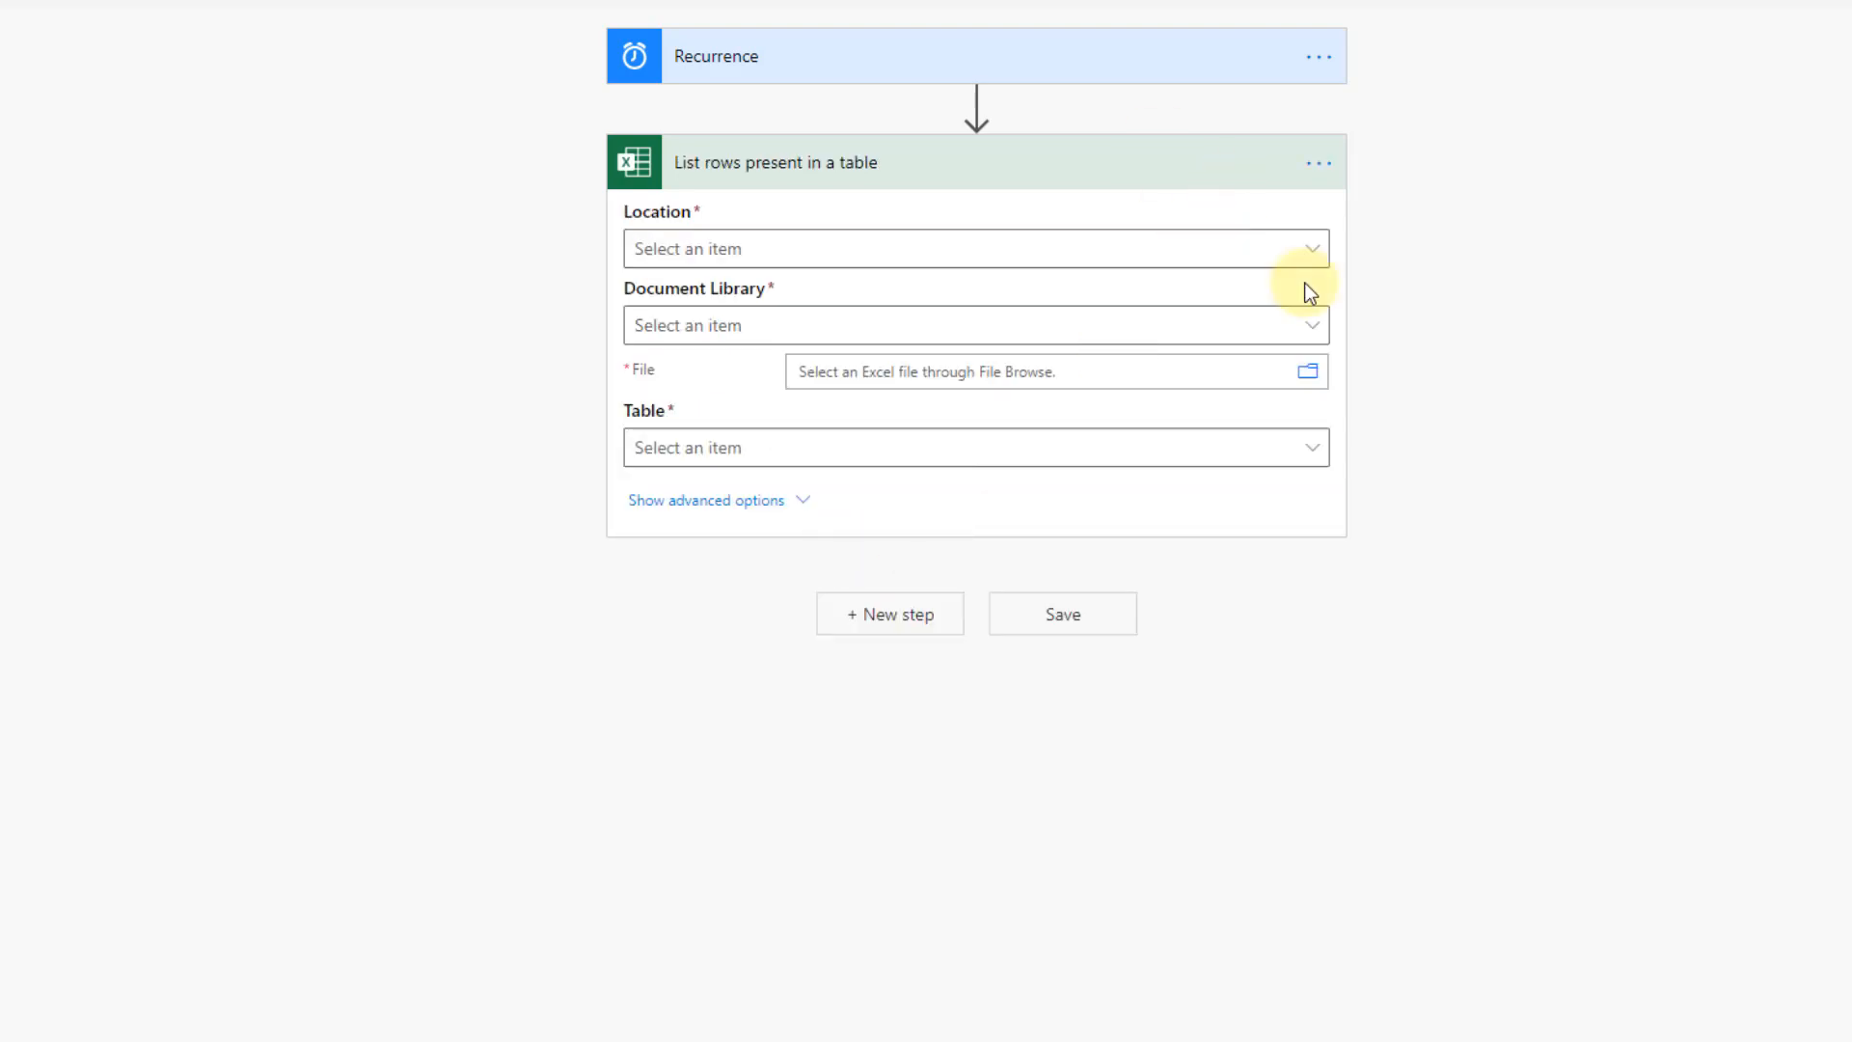
- Set the list rows action's location to OneDrive for Business and its document library to OneDrive
click(1311, 249)
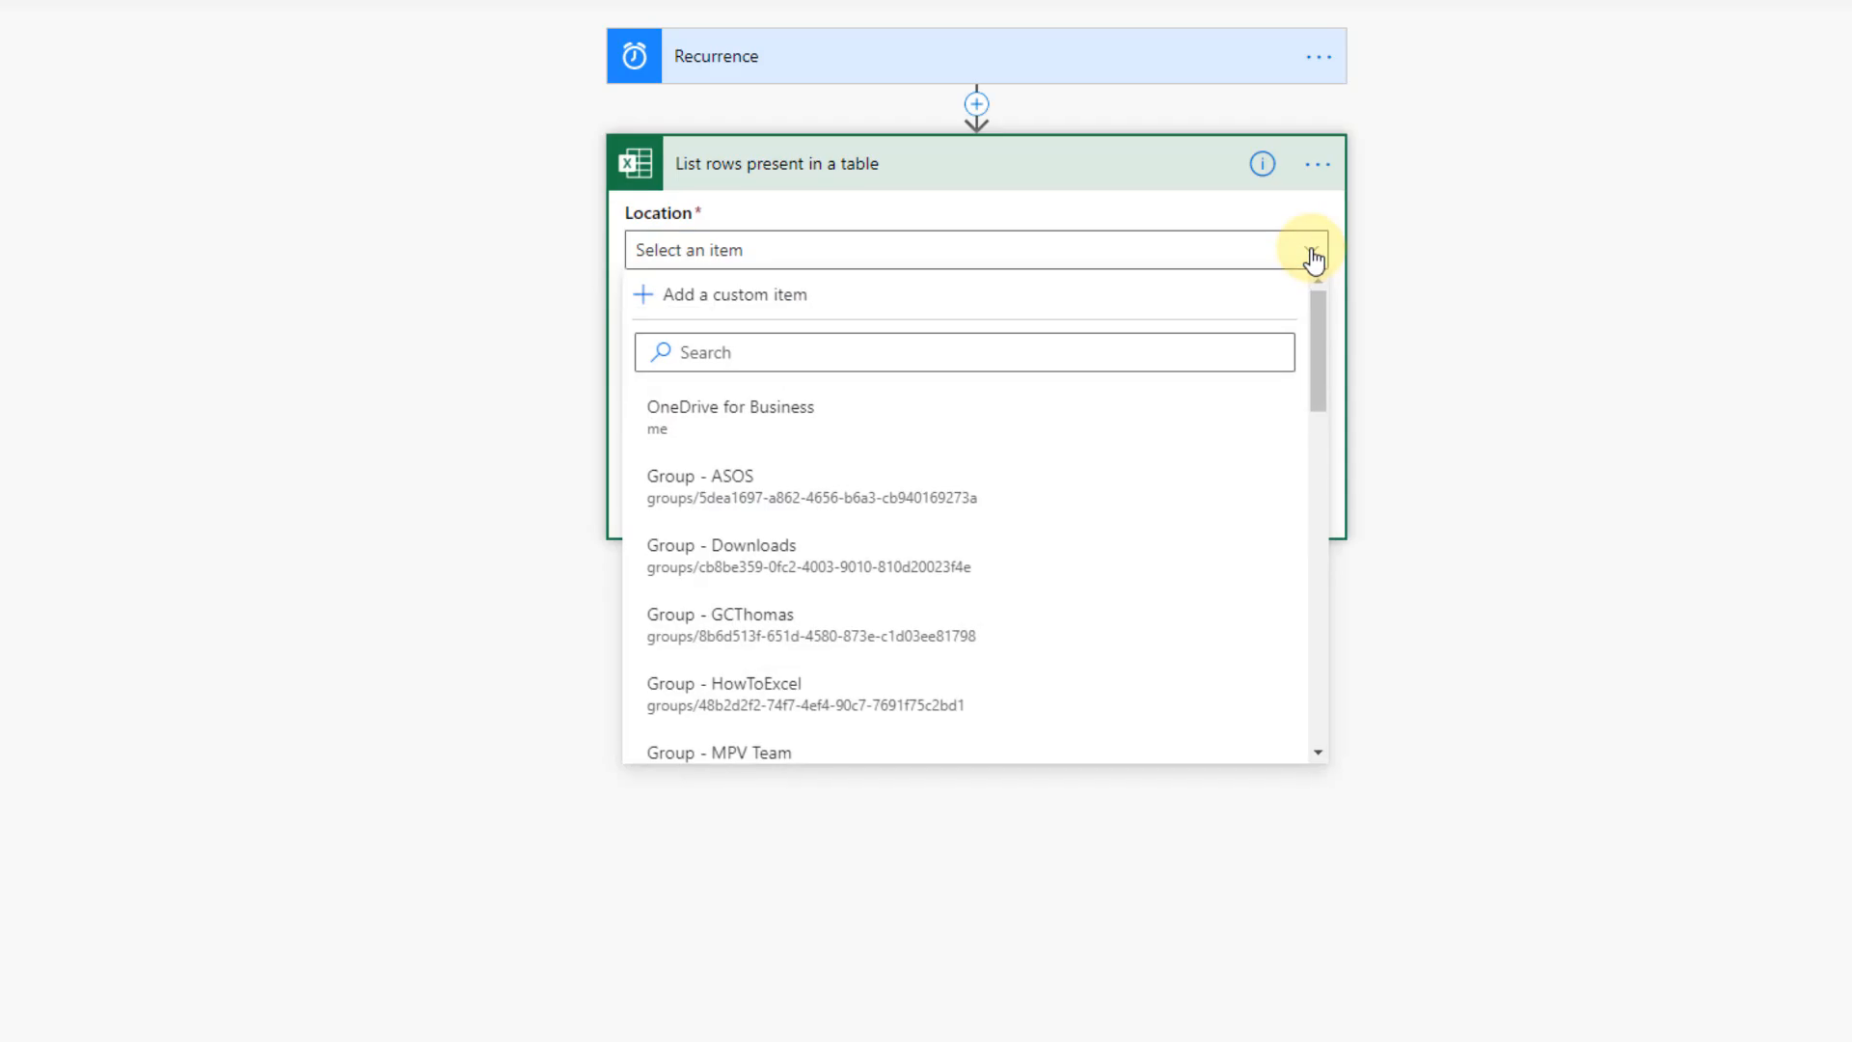
click(940, 419)
click(1250, 322)
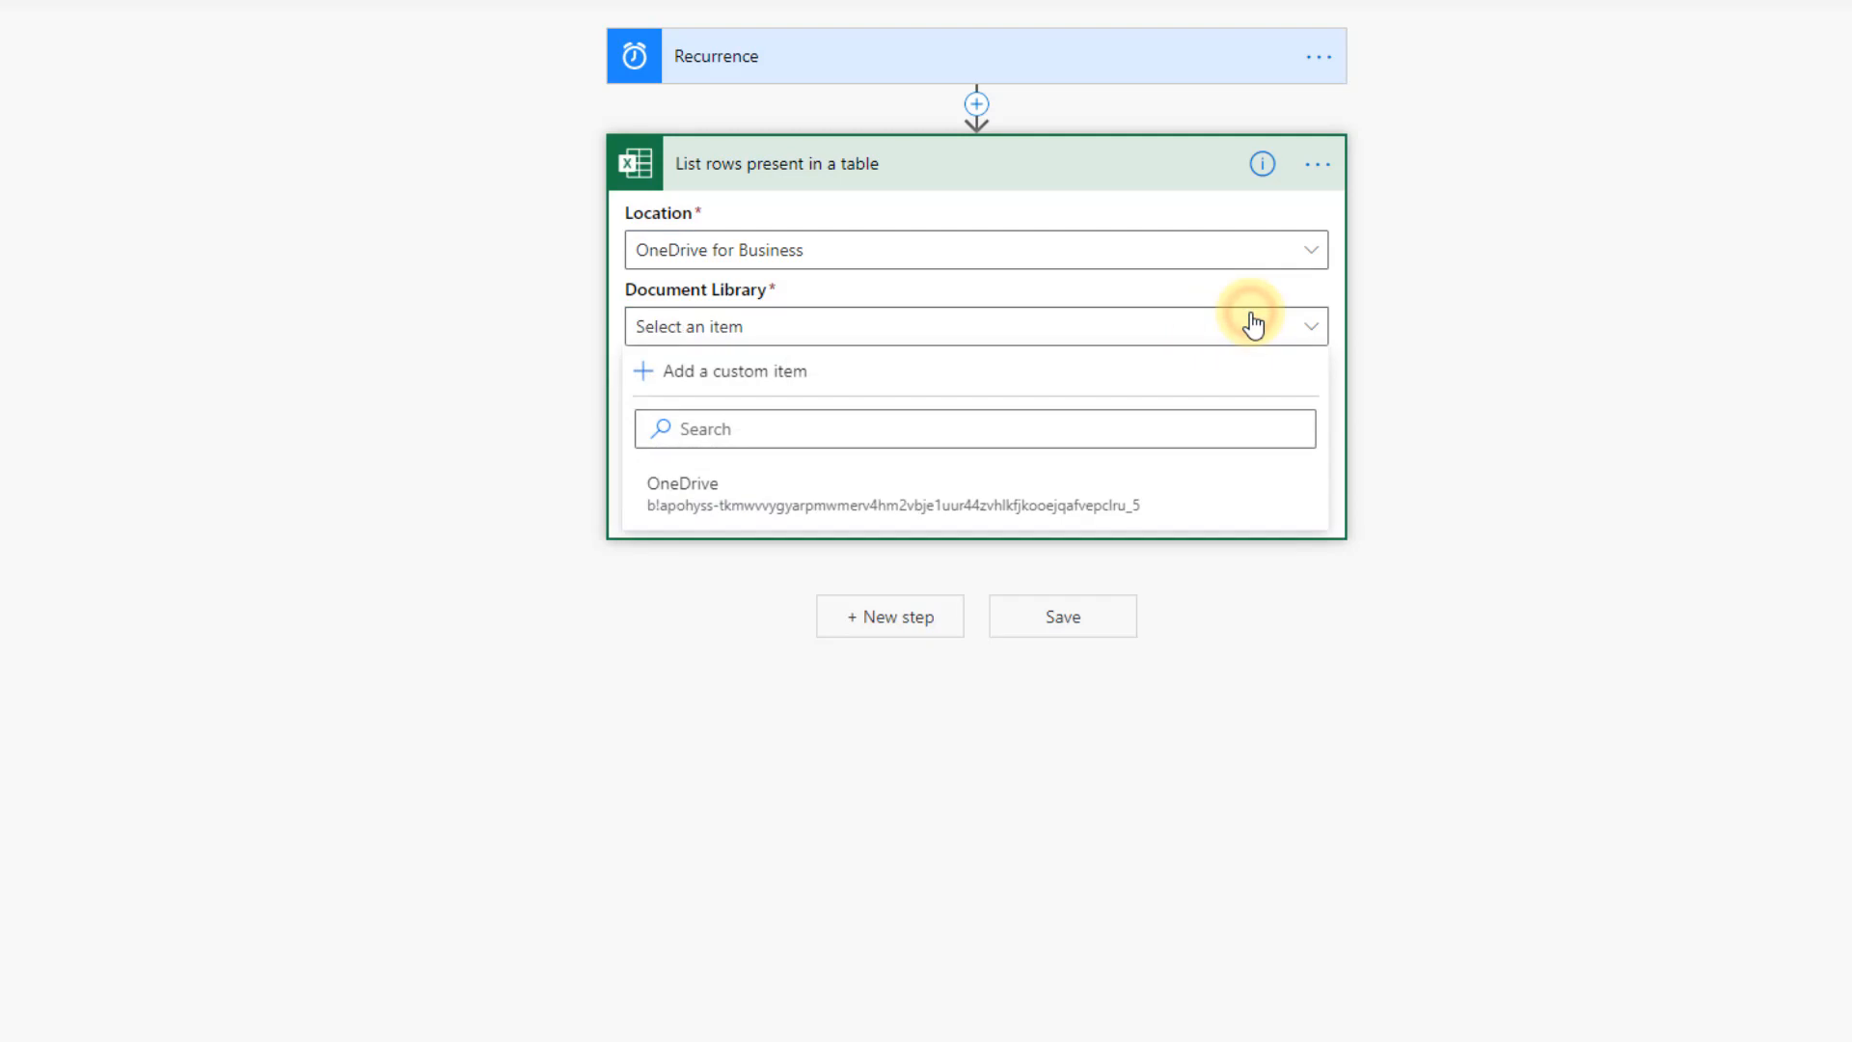
click(1134, 490)
- Choose the file /Demos/Power Automate/Move Data Based on Status.xlsx for the list rows action
click(1304, 375)
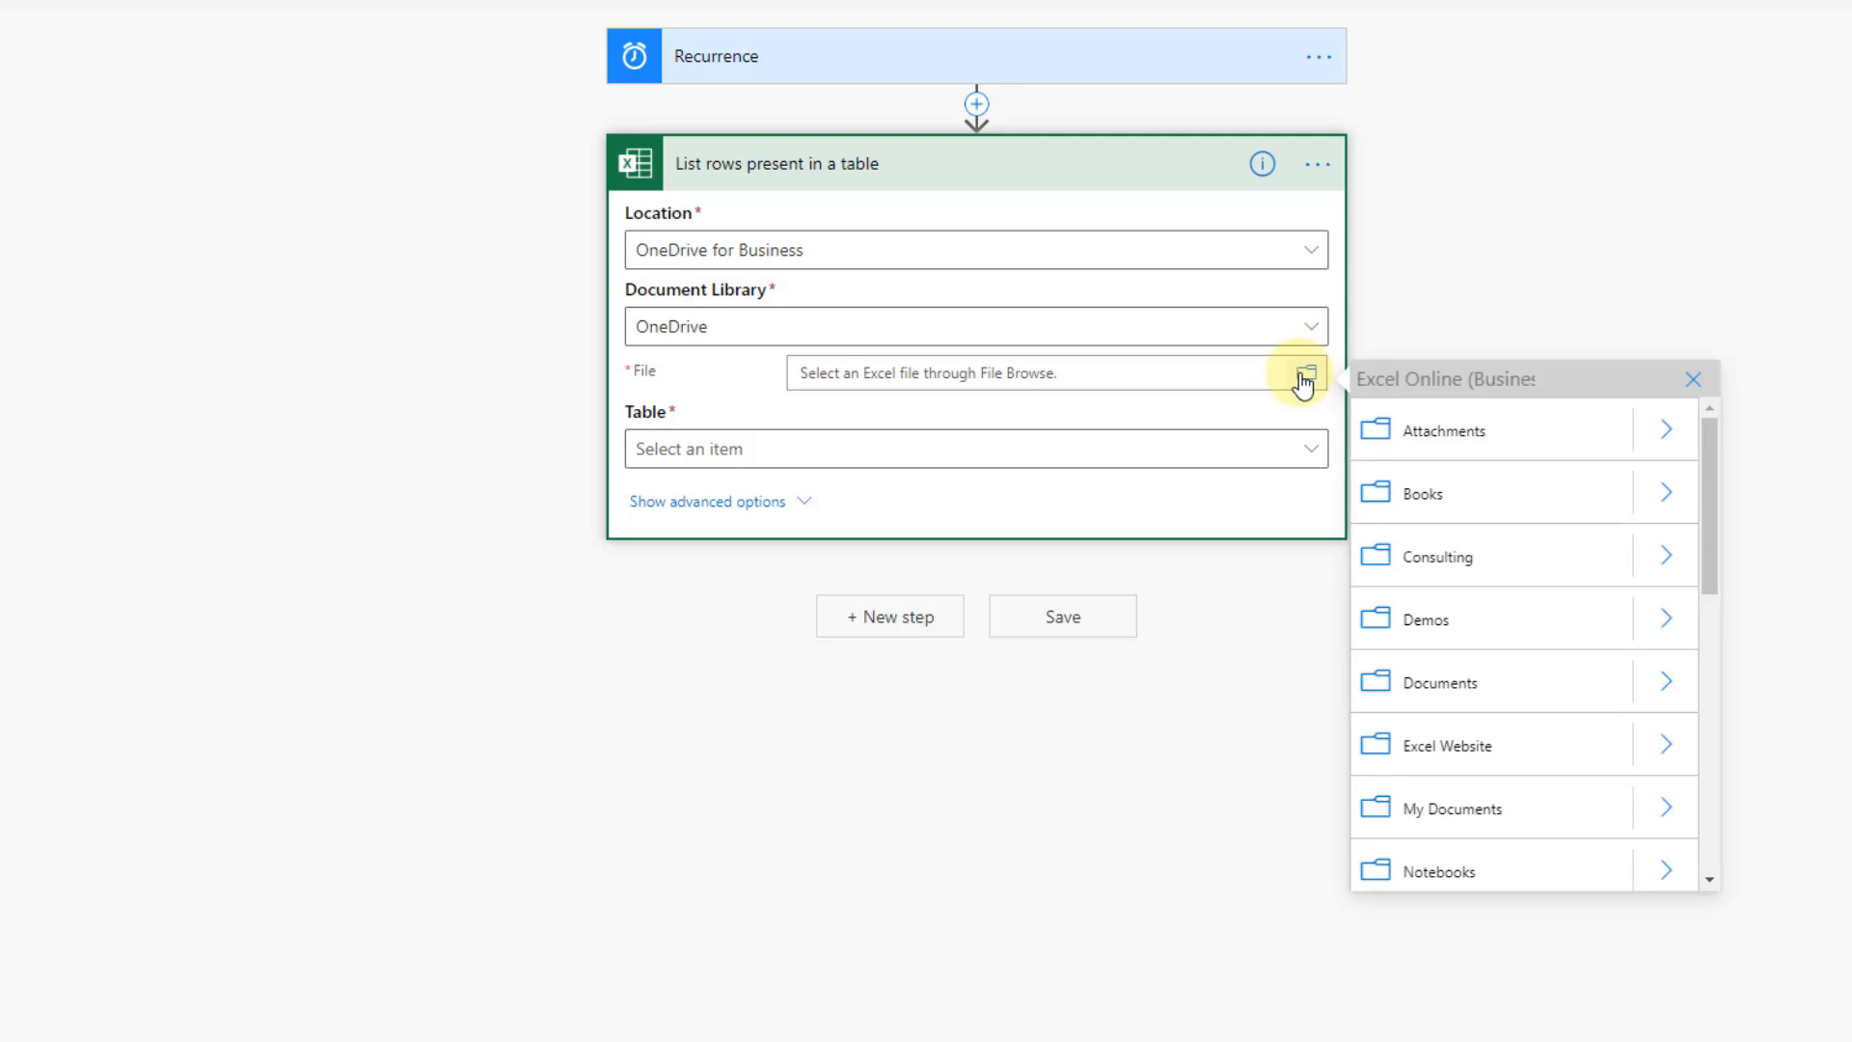
click(1666, 618)
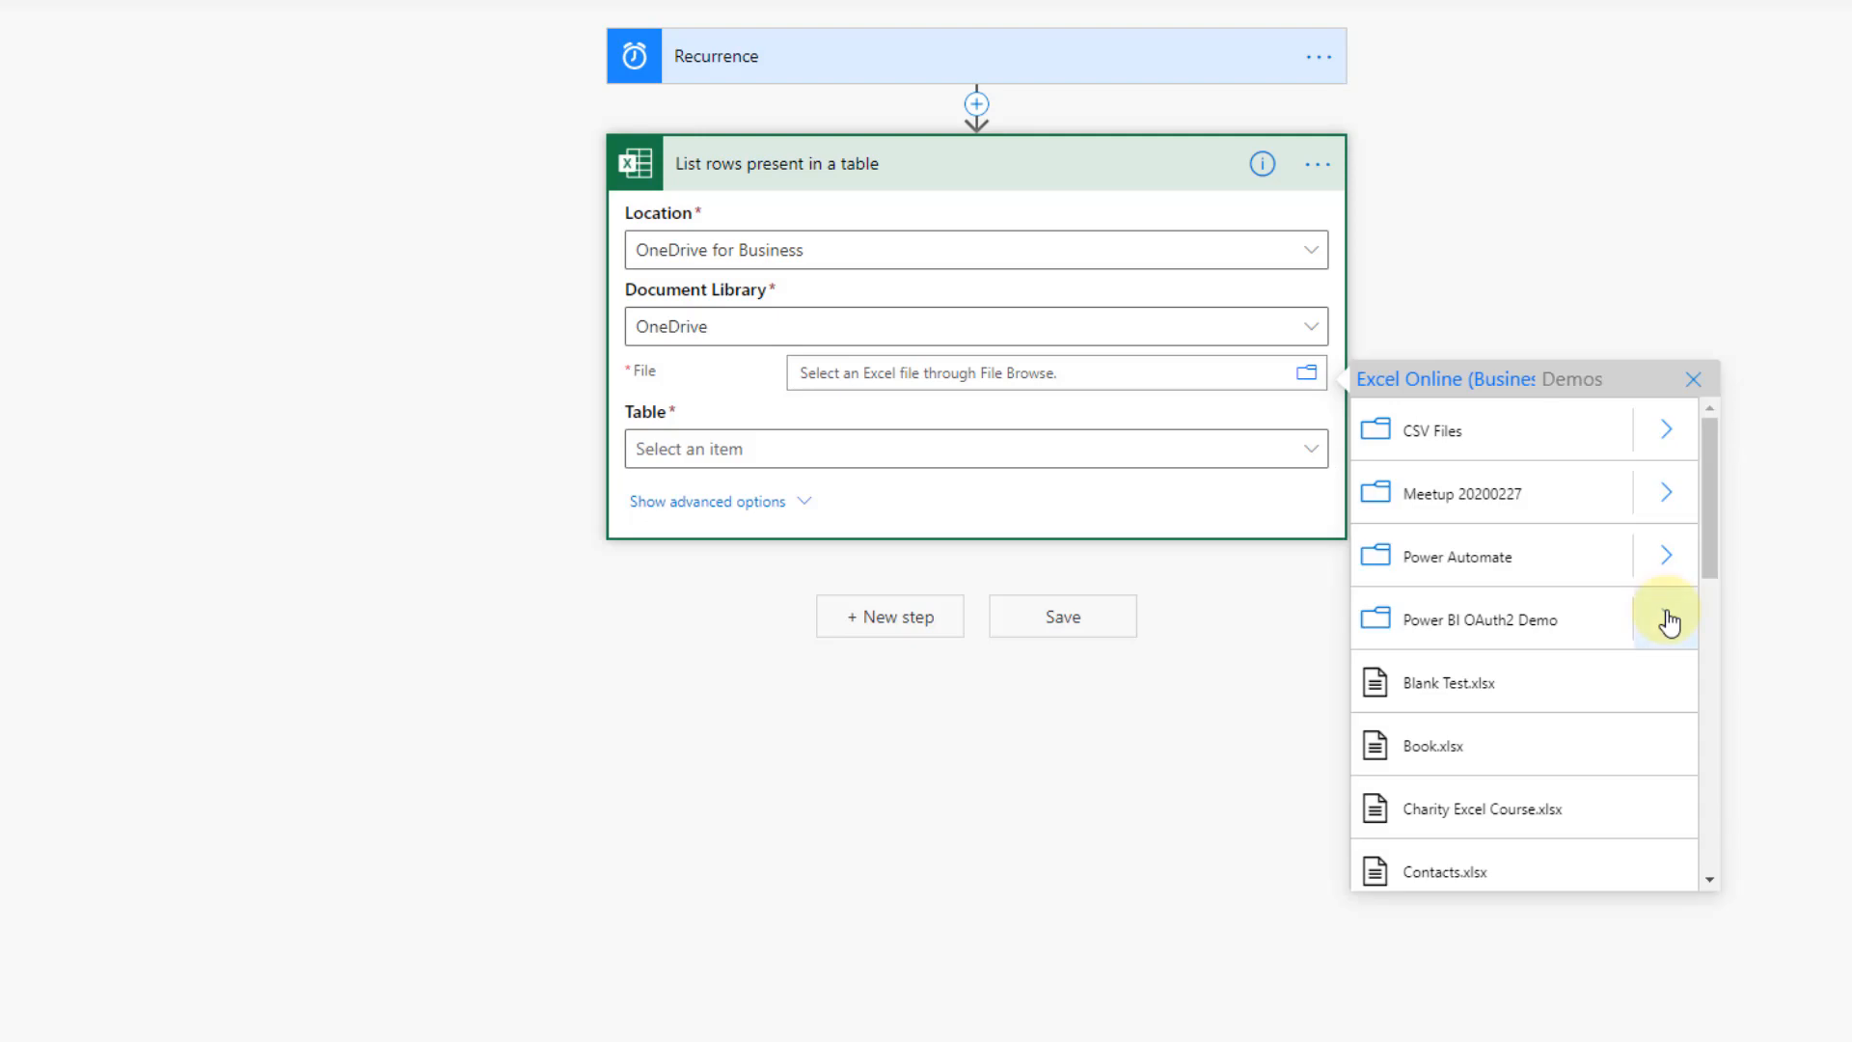
click(1668, 554)
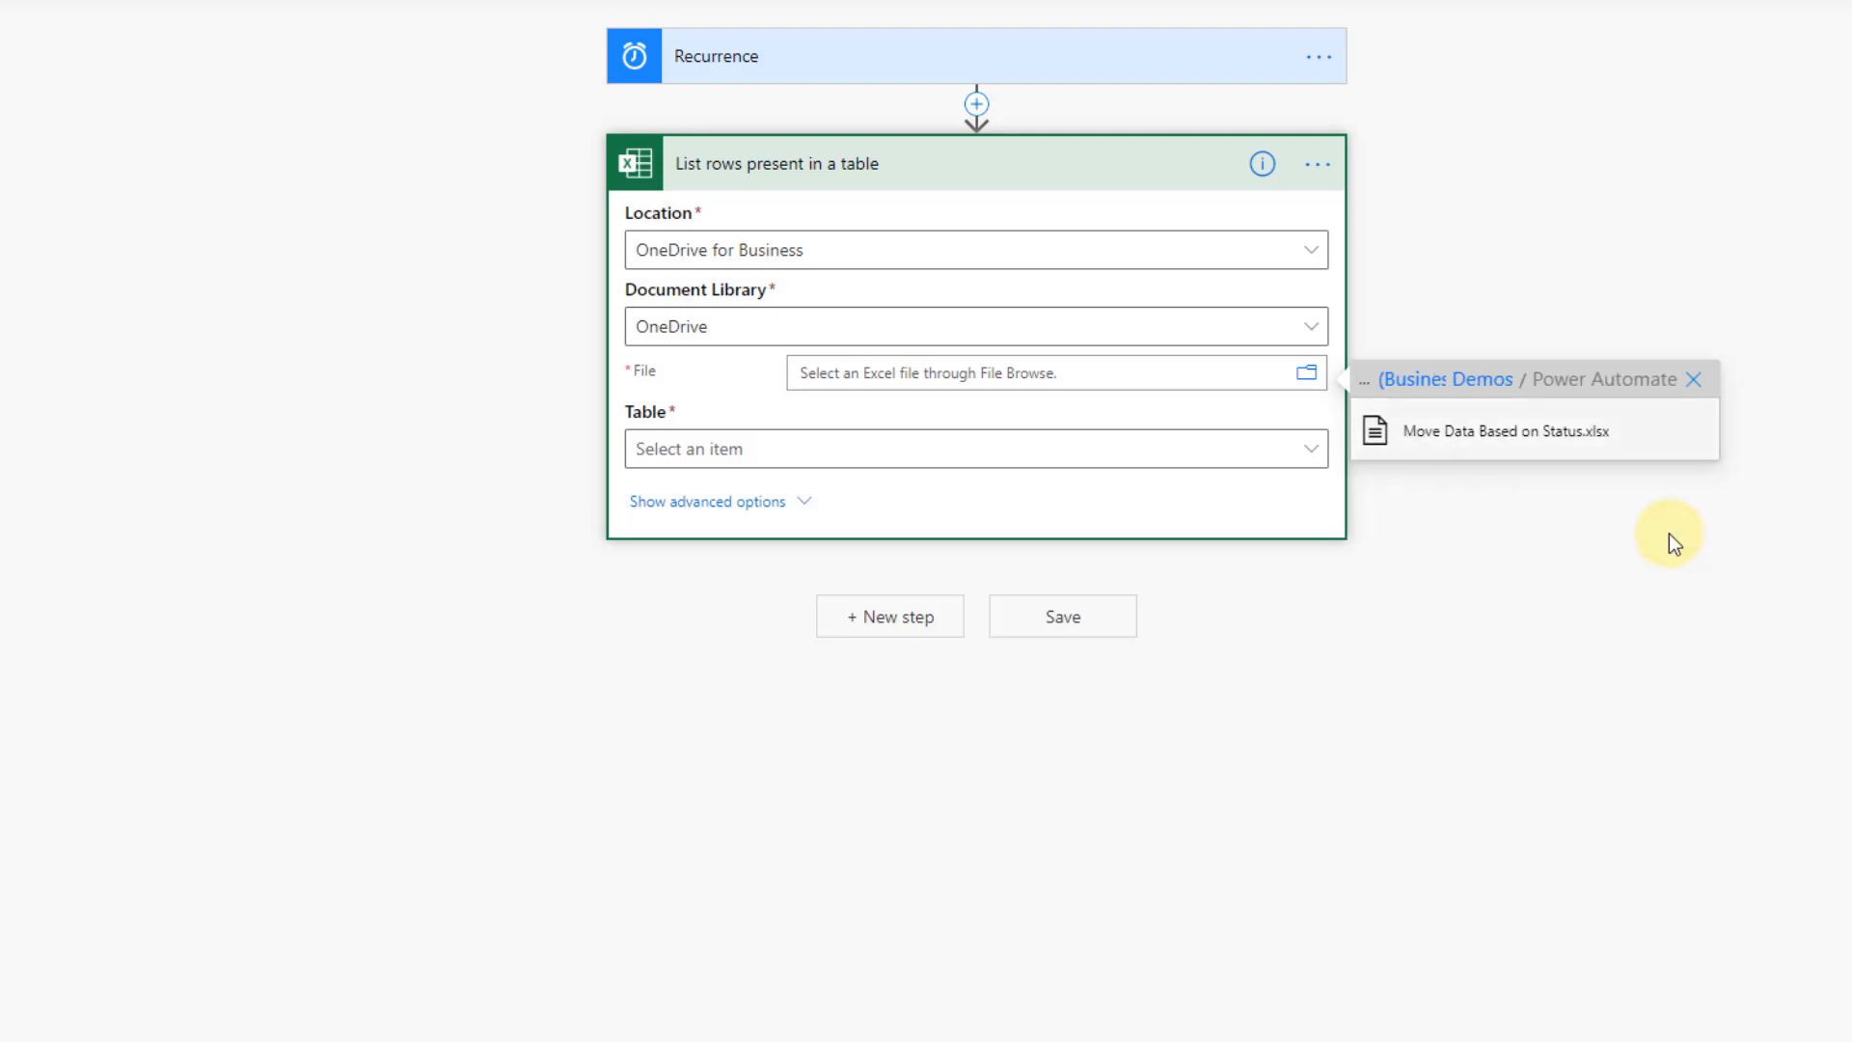
click(1524, 431)
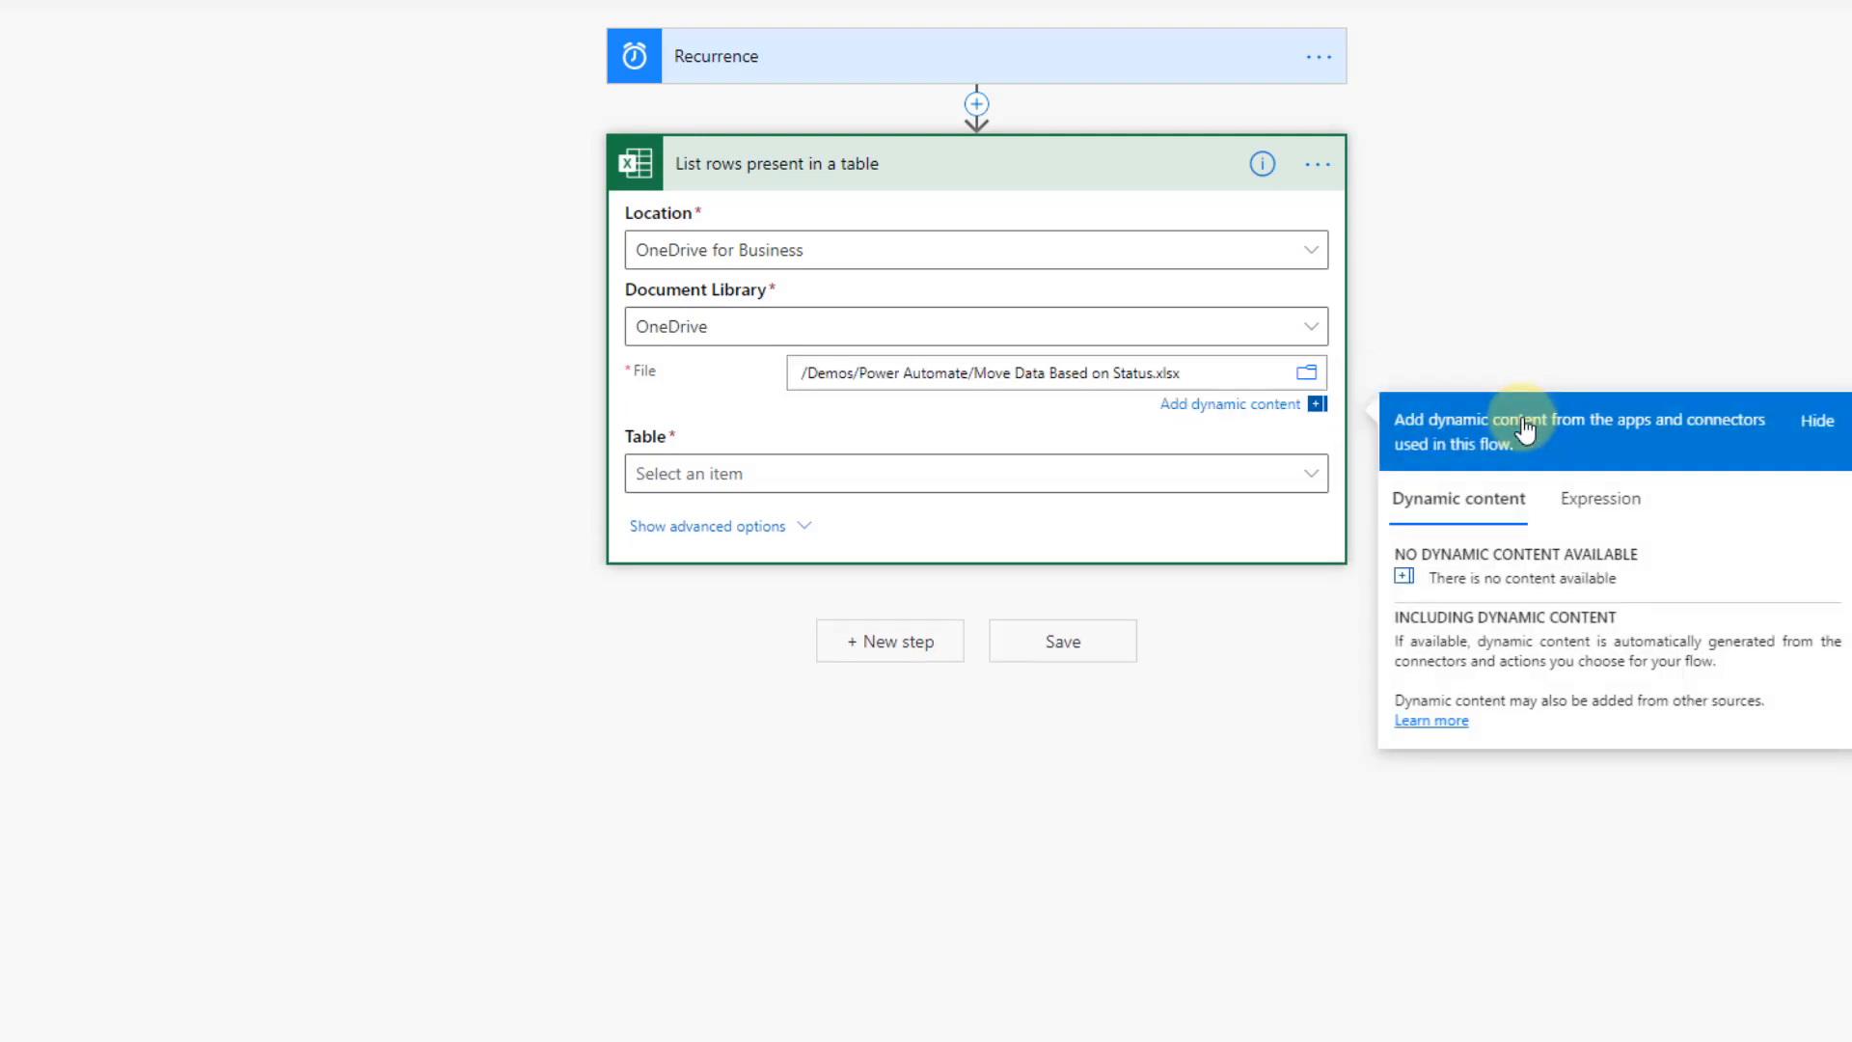
- Set the list rows action's table to OpenItems and show the action's advanced options
click(1060, 482)
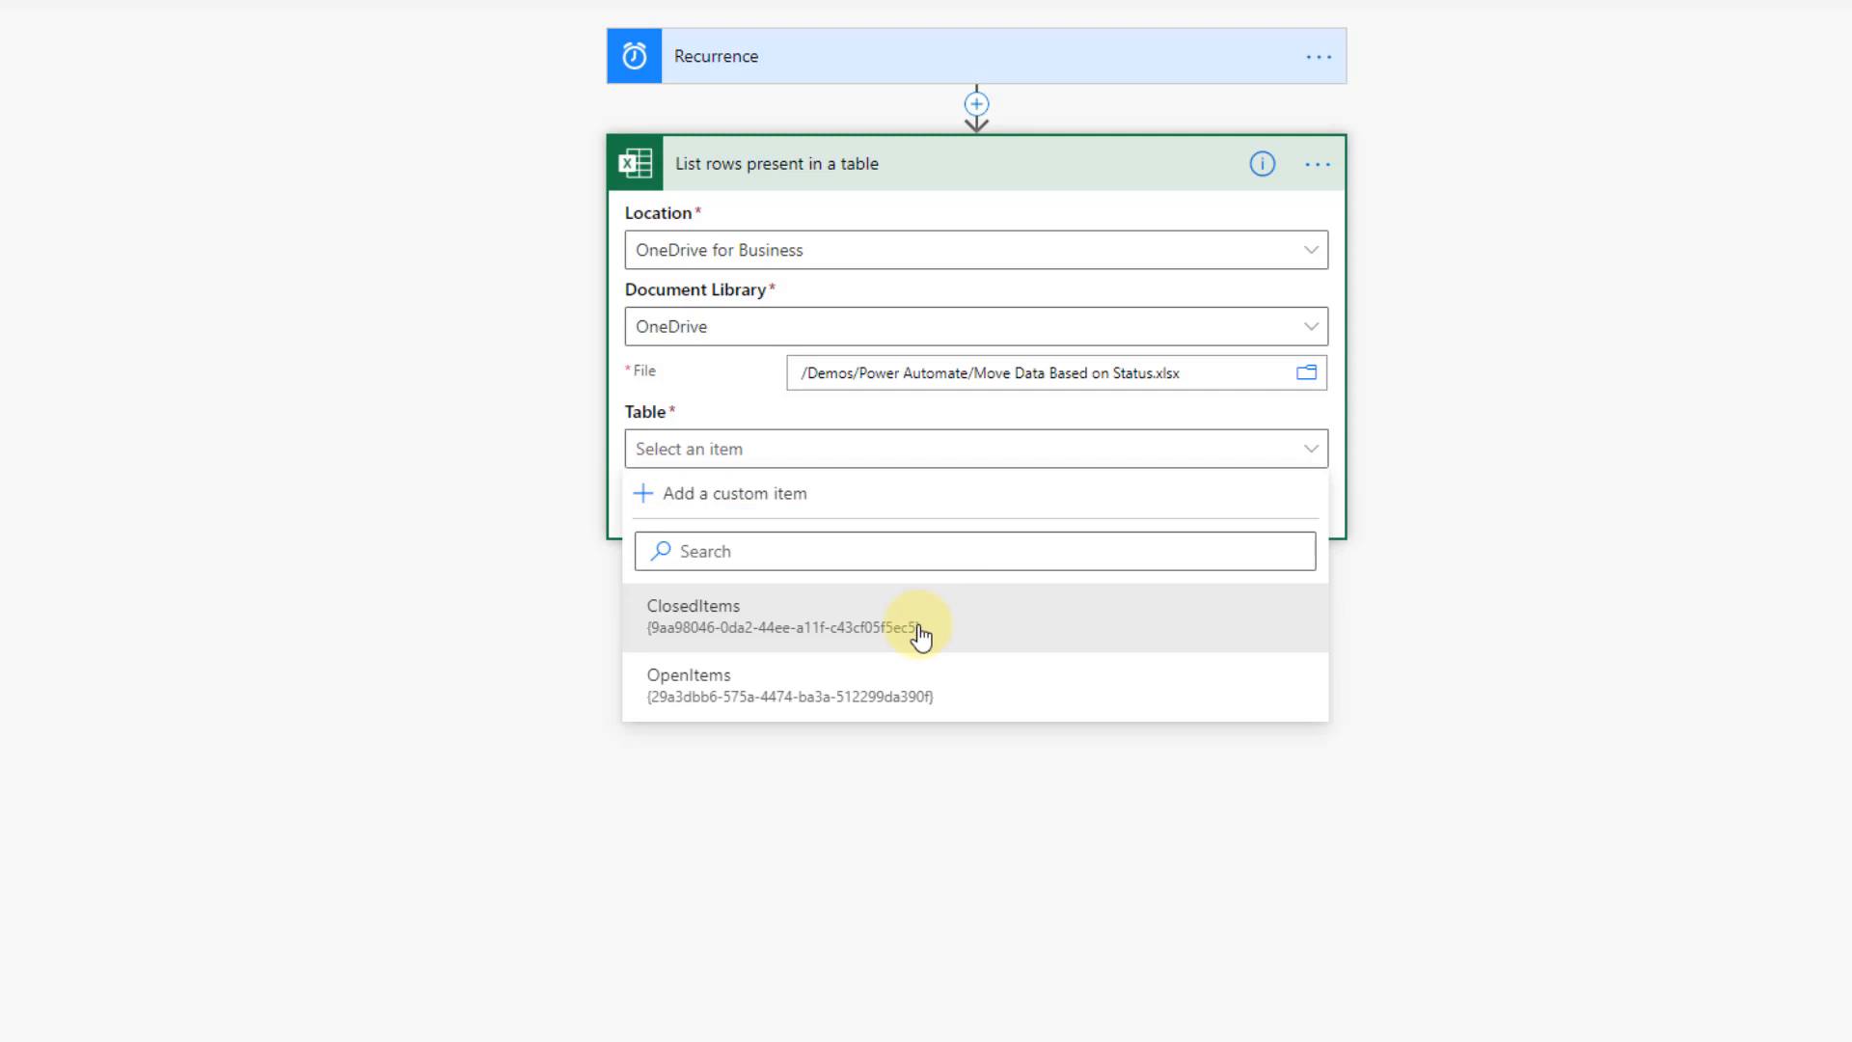
click(903, 693)
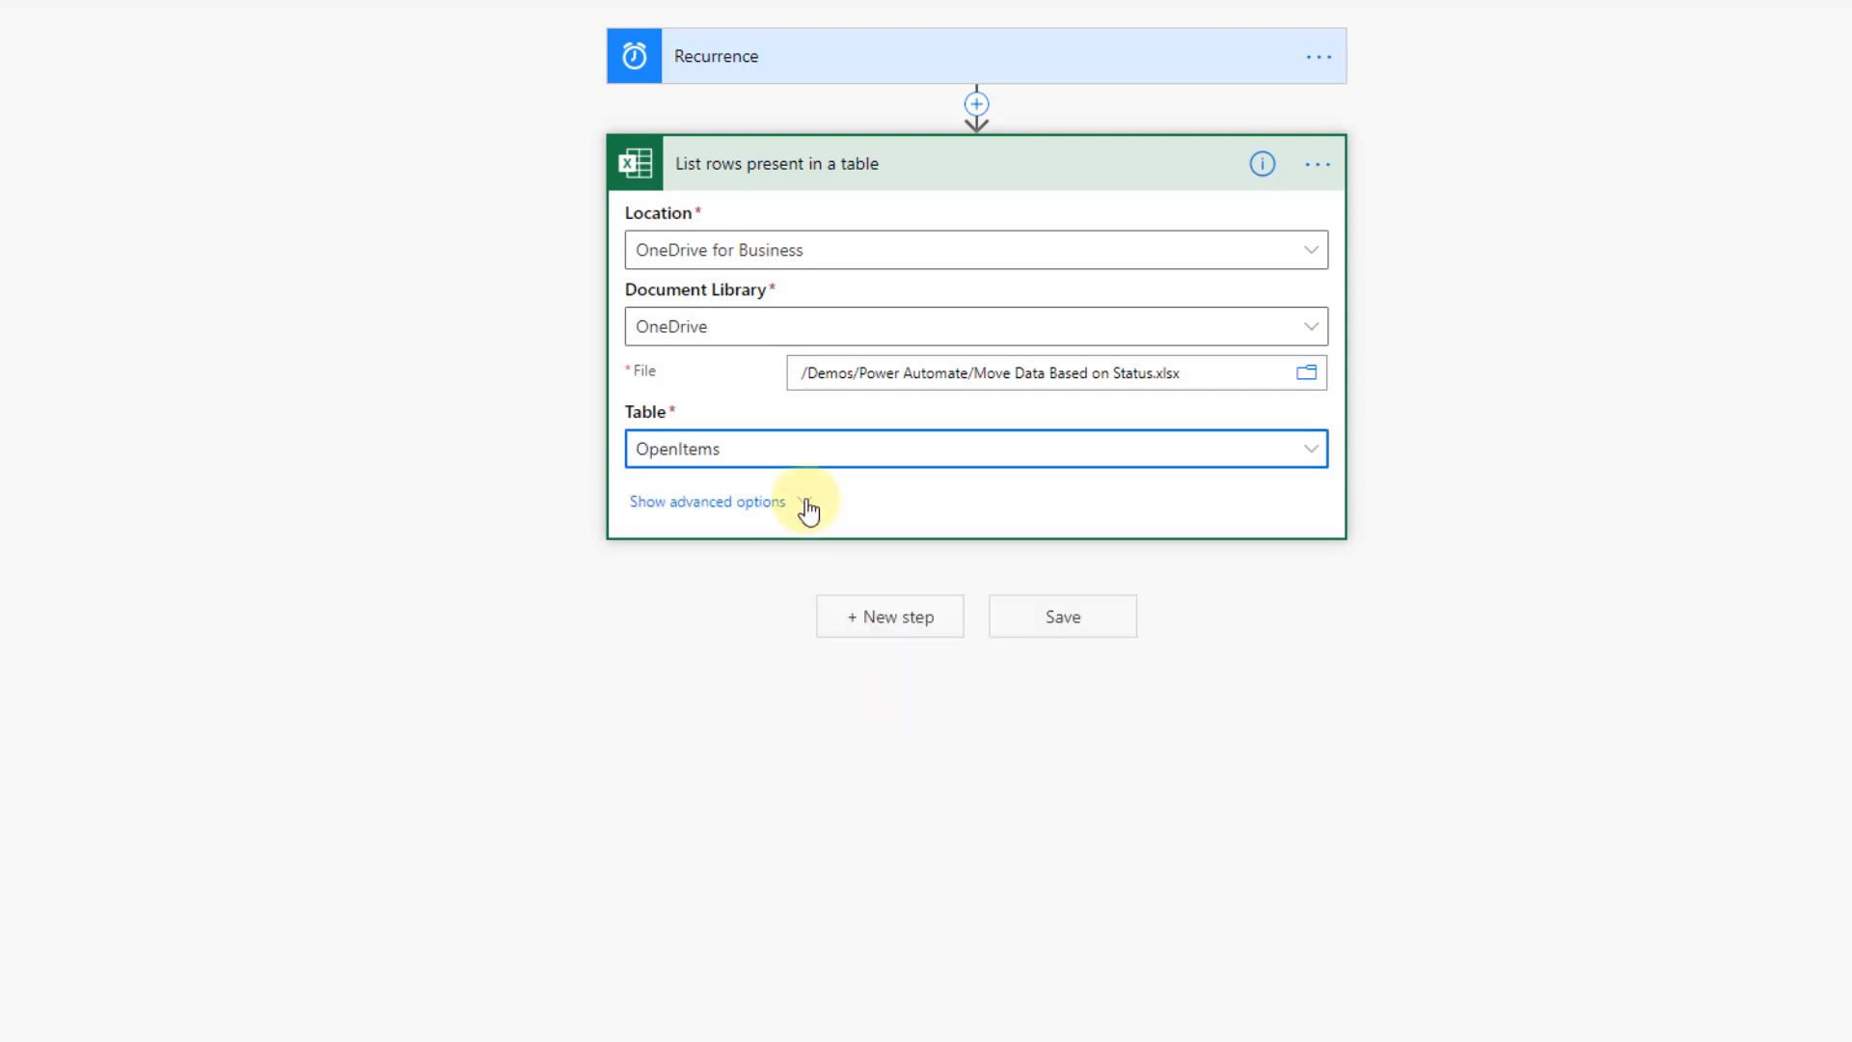
click(807, 504)
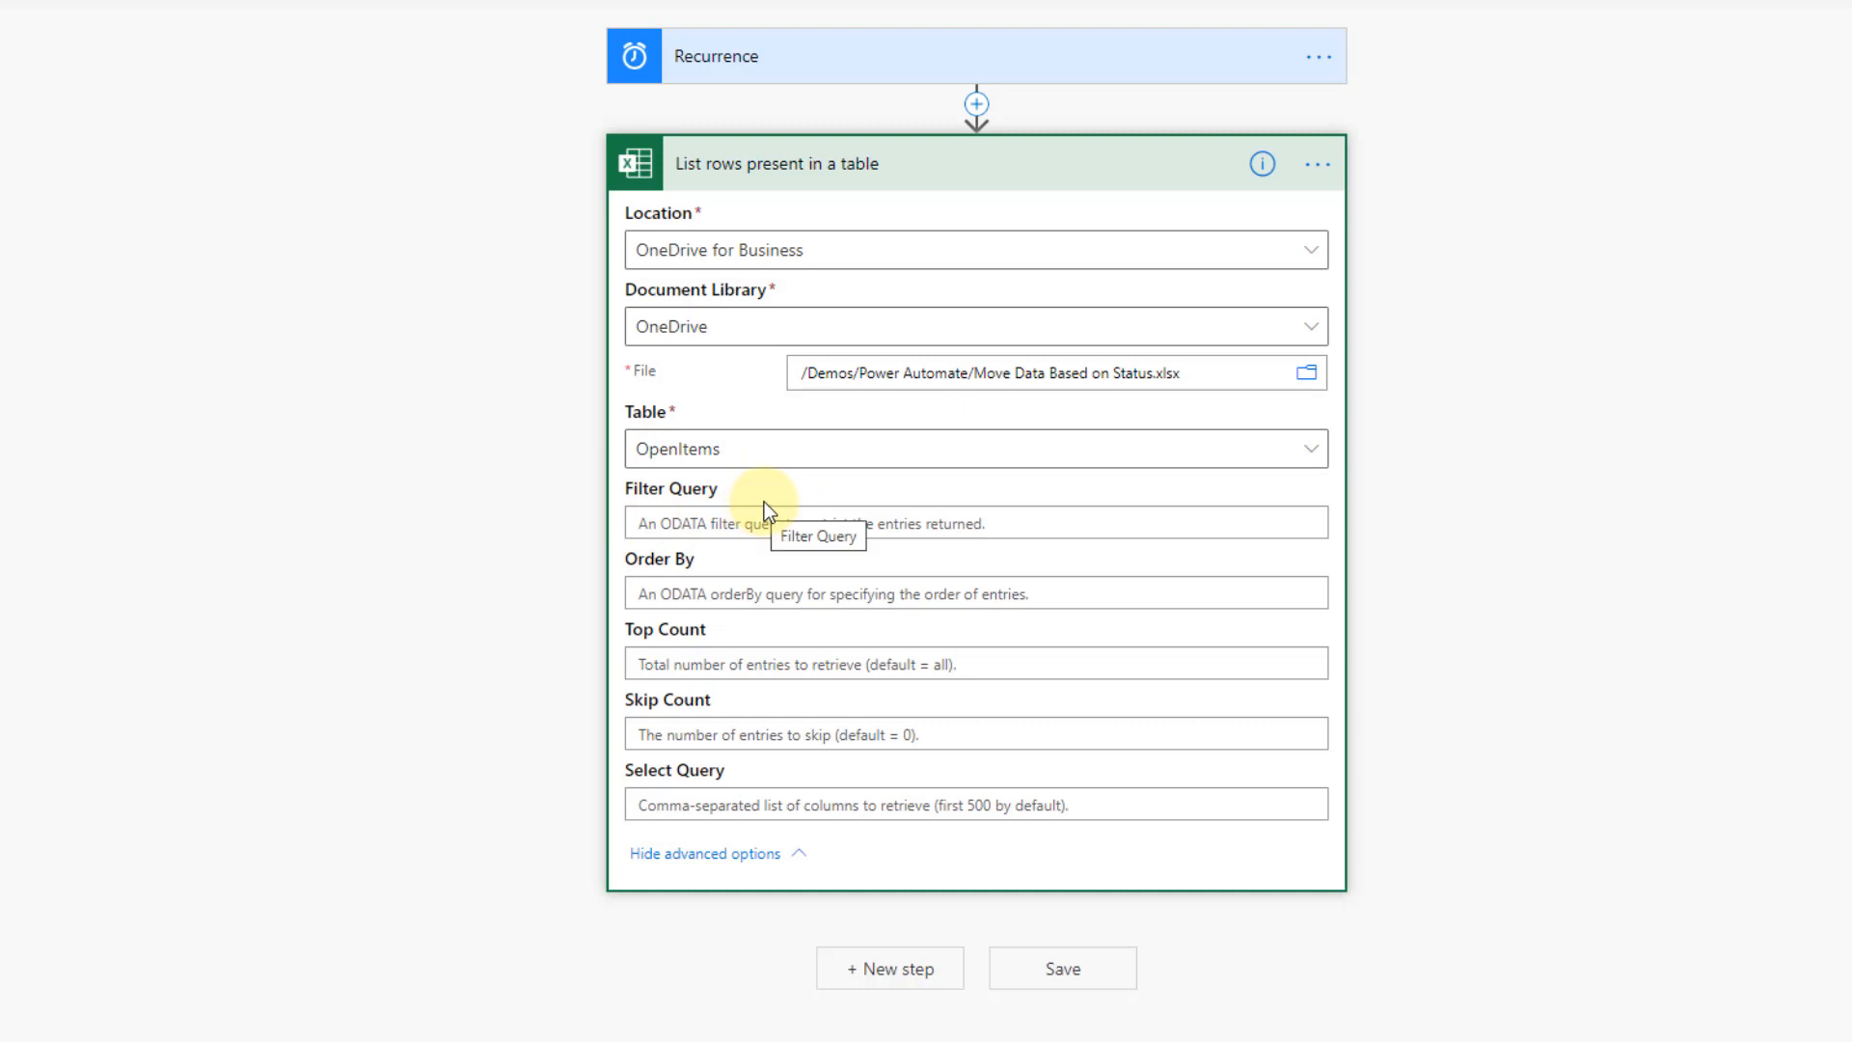
- Check the Status column header in the Excel workbook and set the list rows action's filter query to Status eq 'Closed'
click(644, 524)
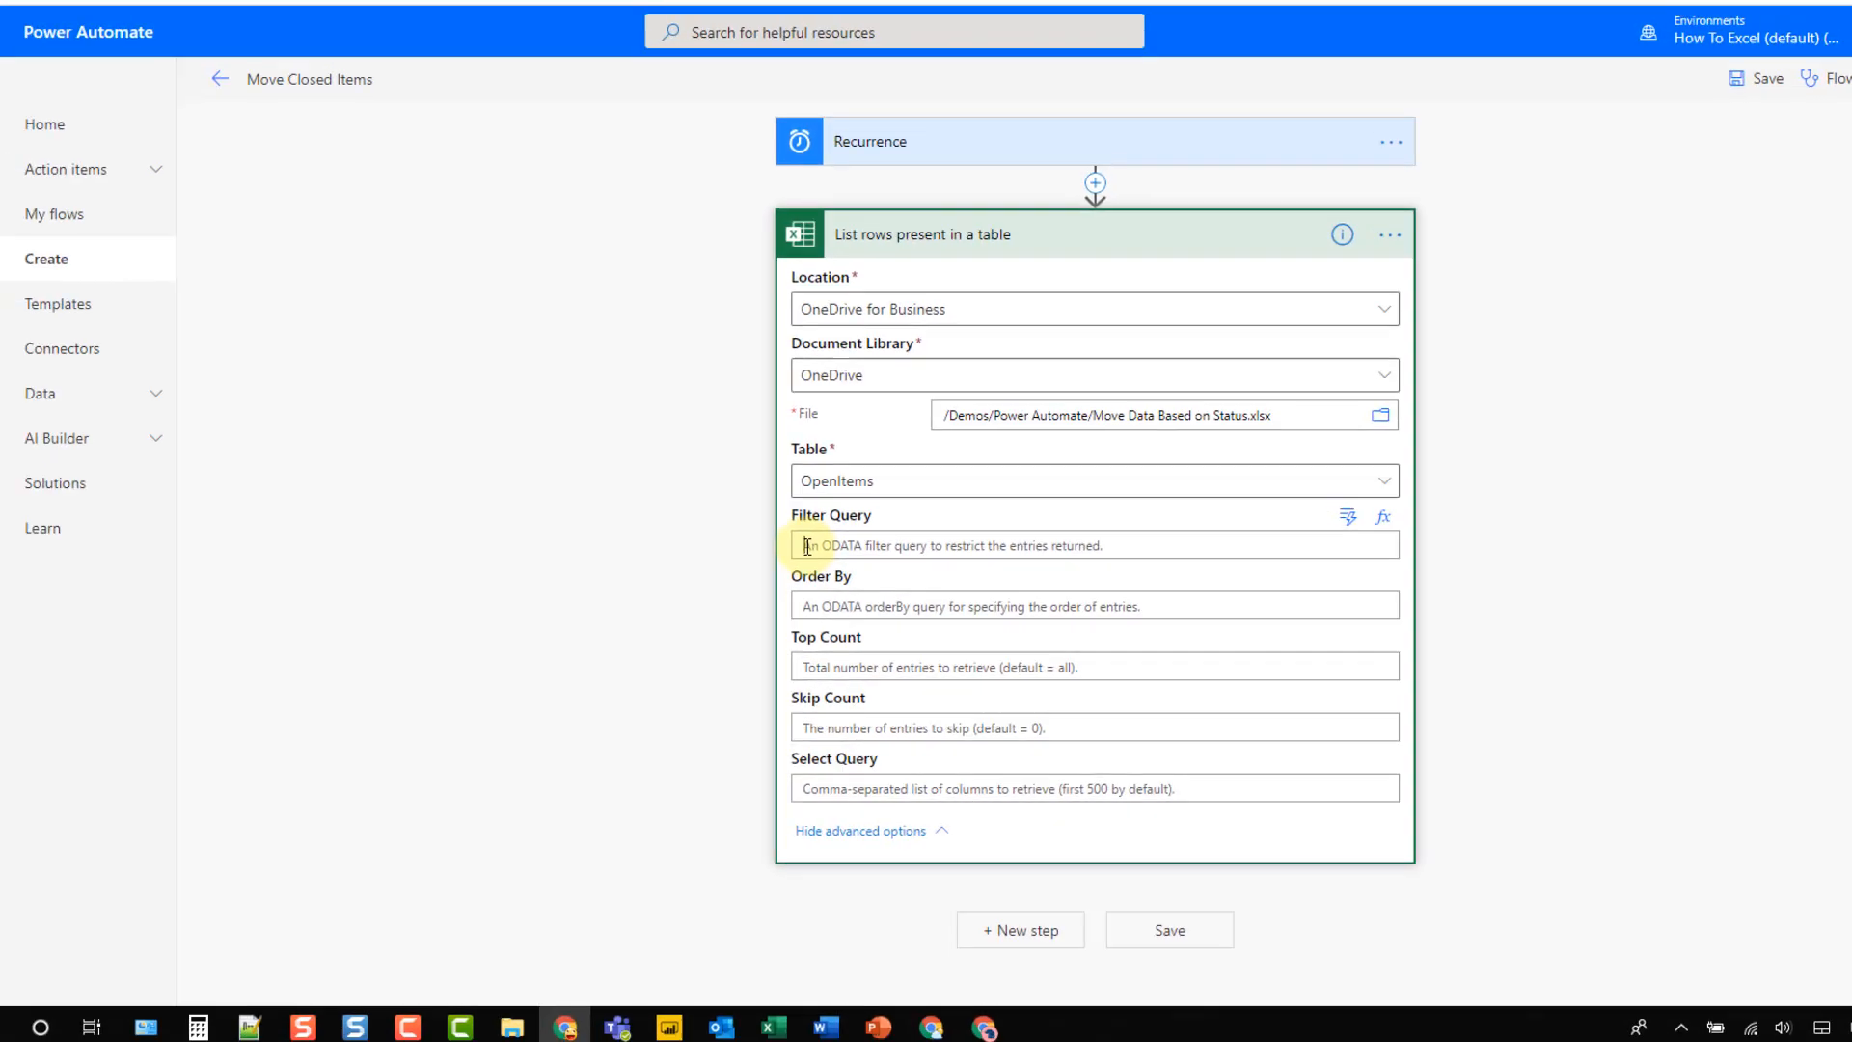
click(794, 1021)
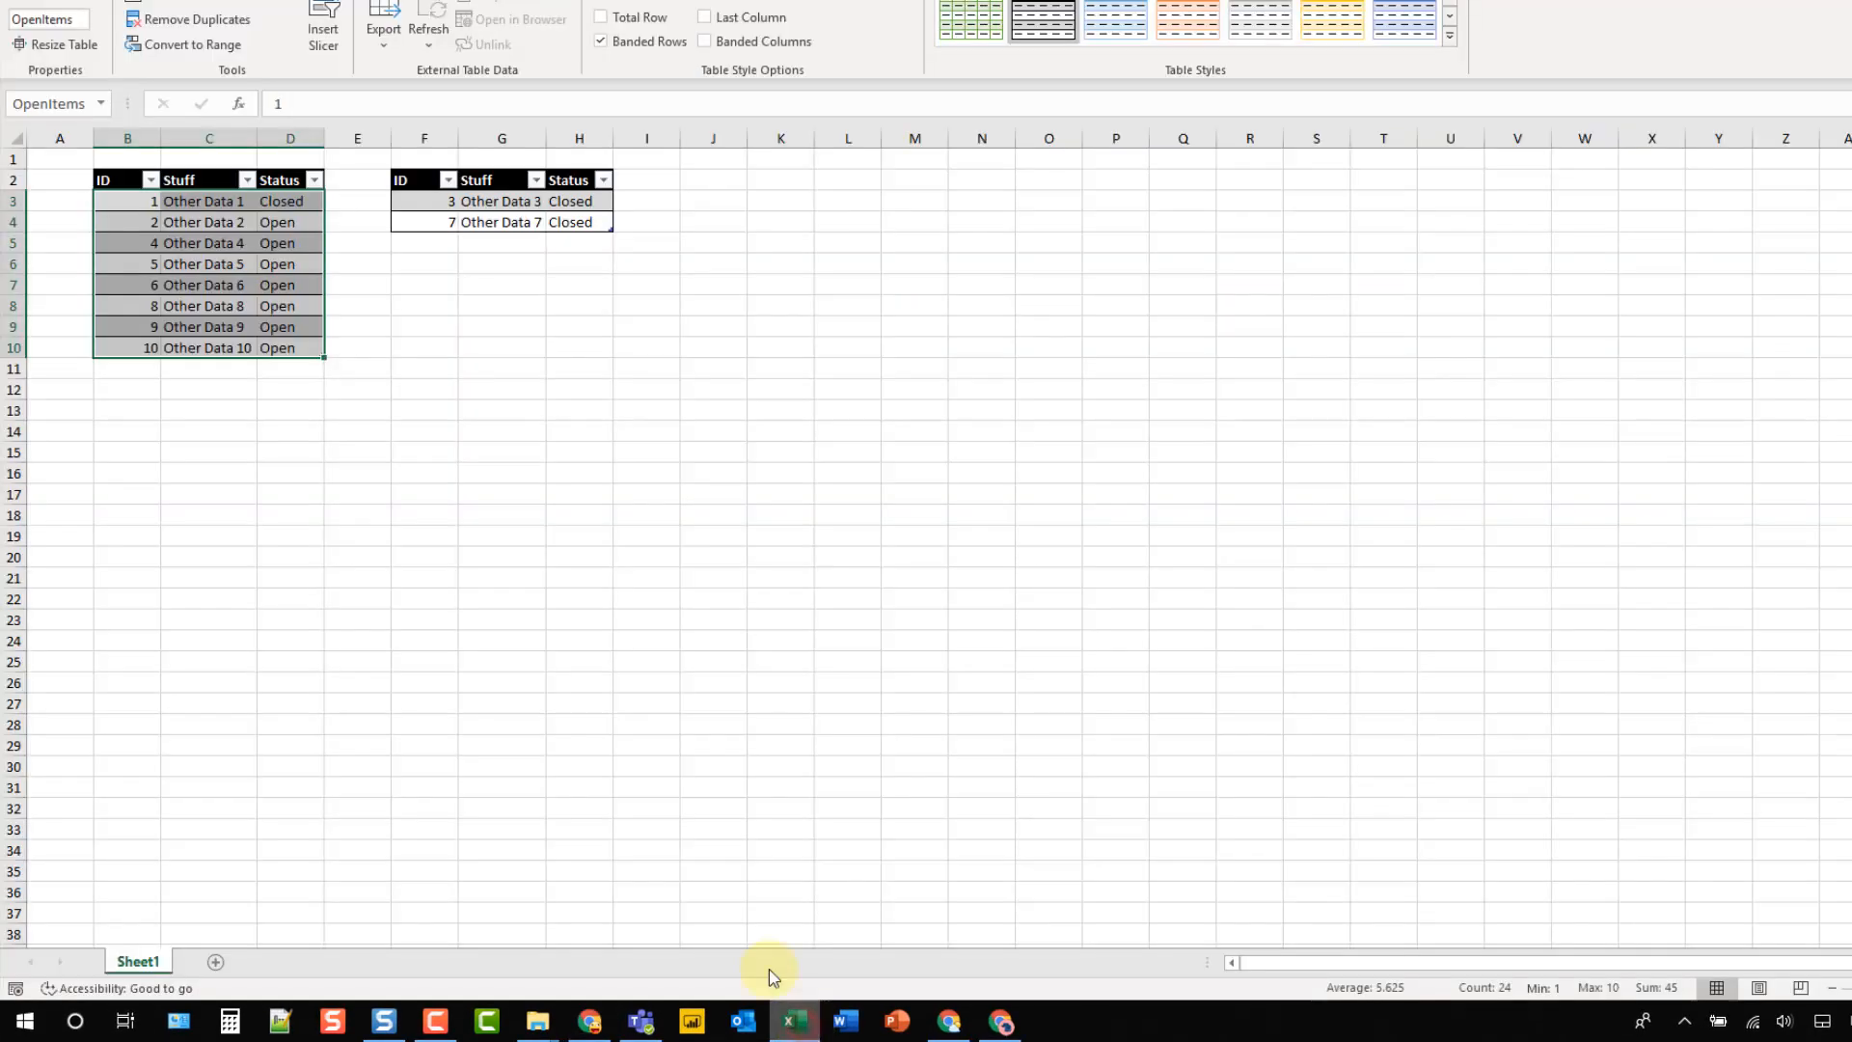
click(285, 179)
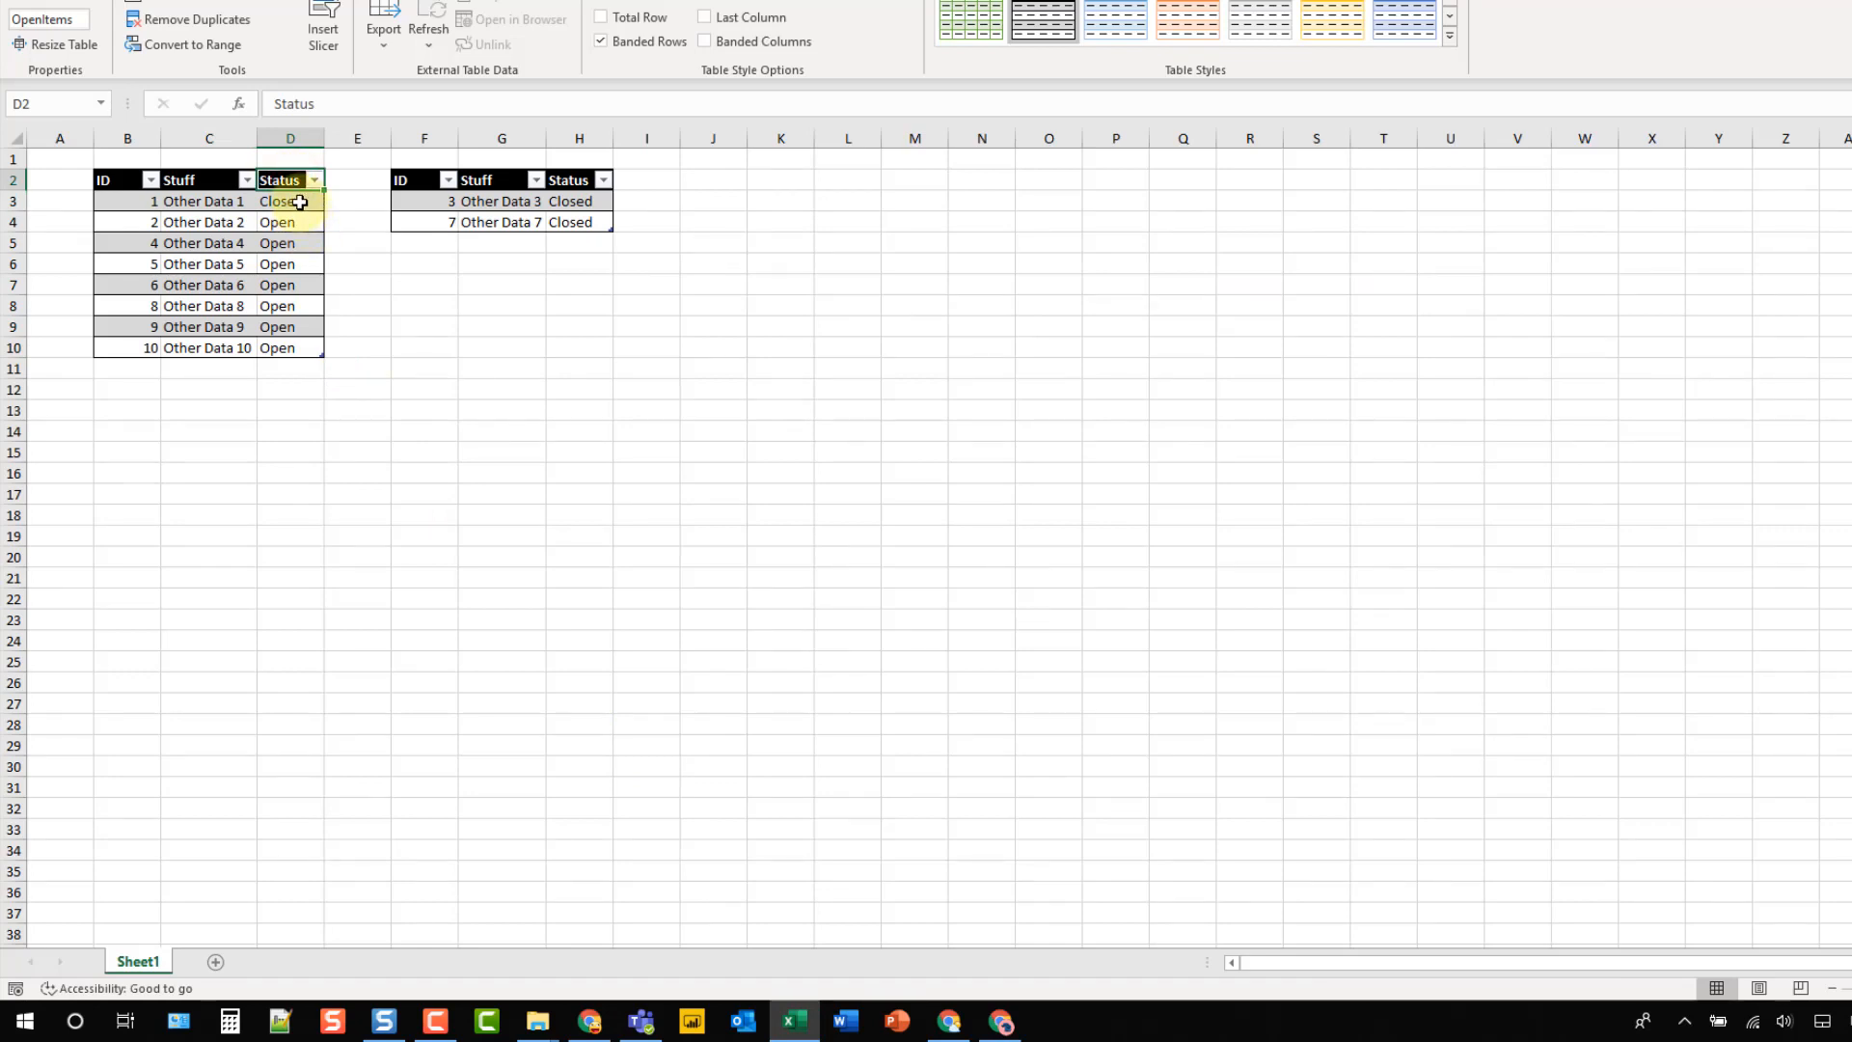
click(604, 1030)
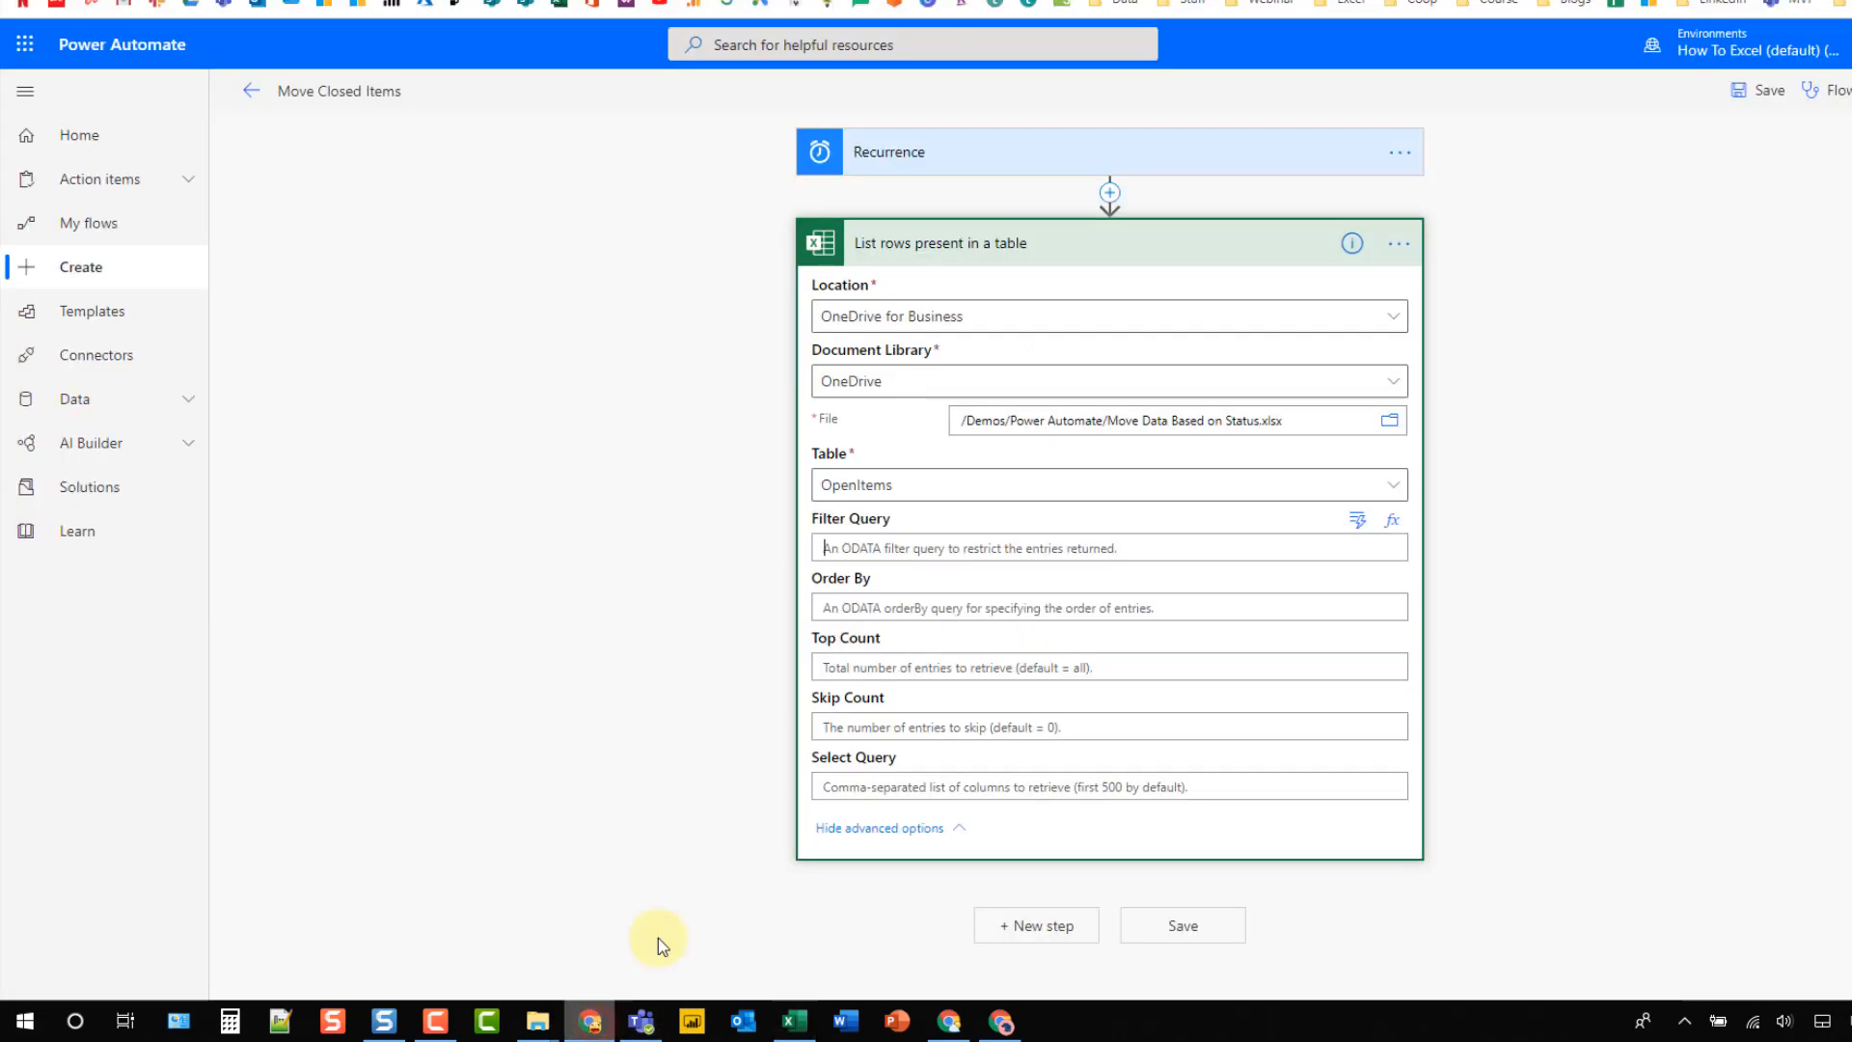
click(896, 549)
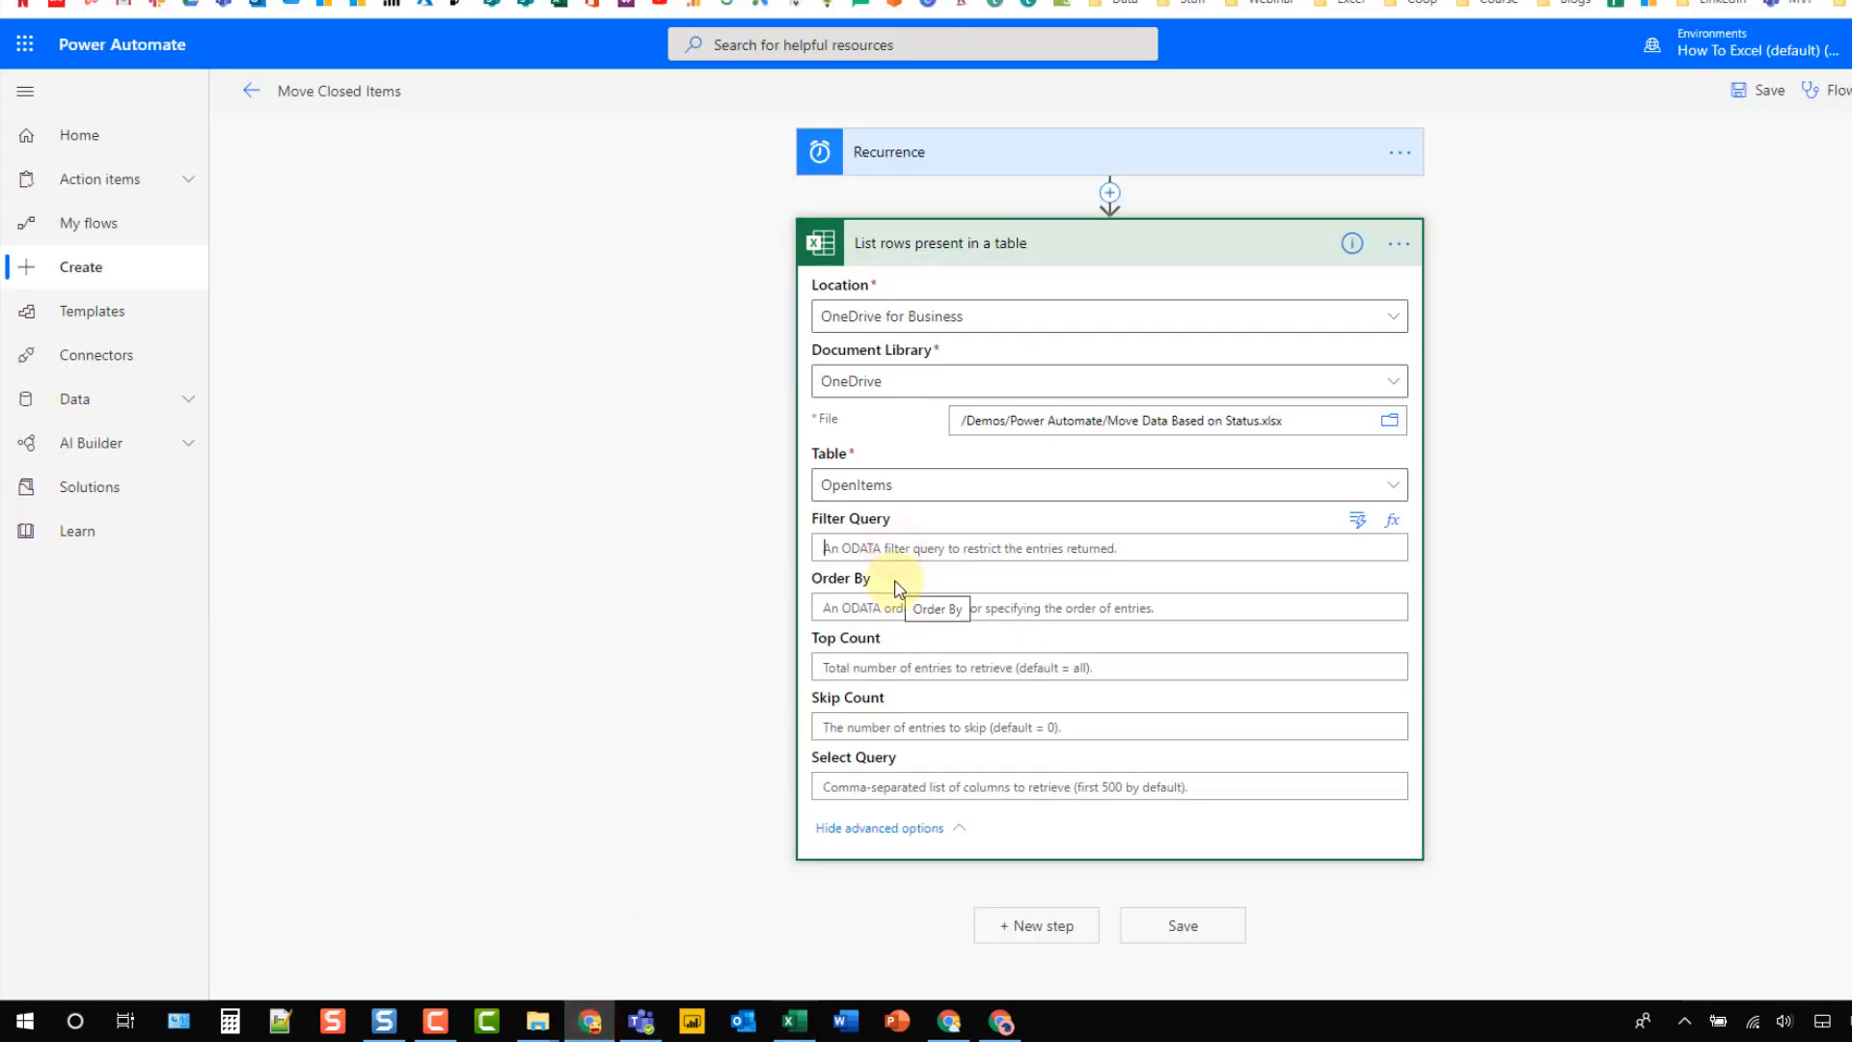
text(Status eq 'Closed)
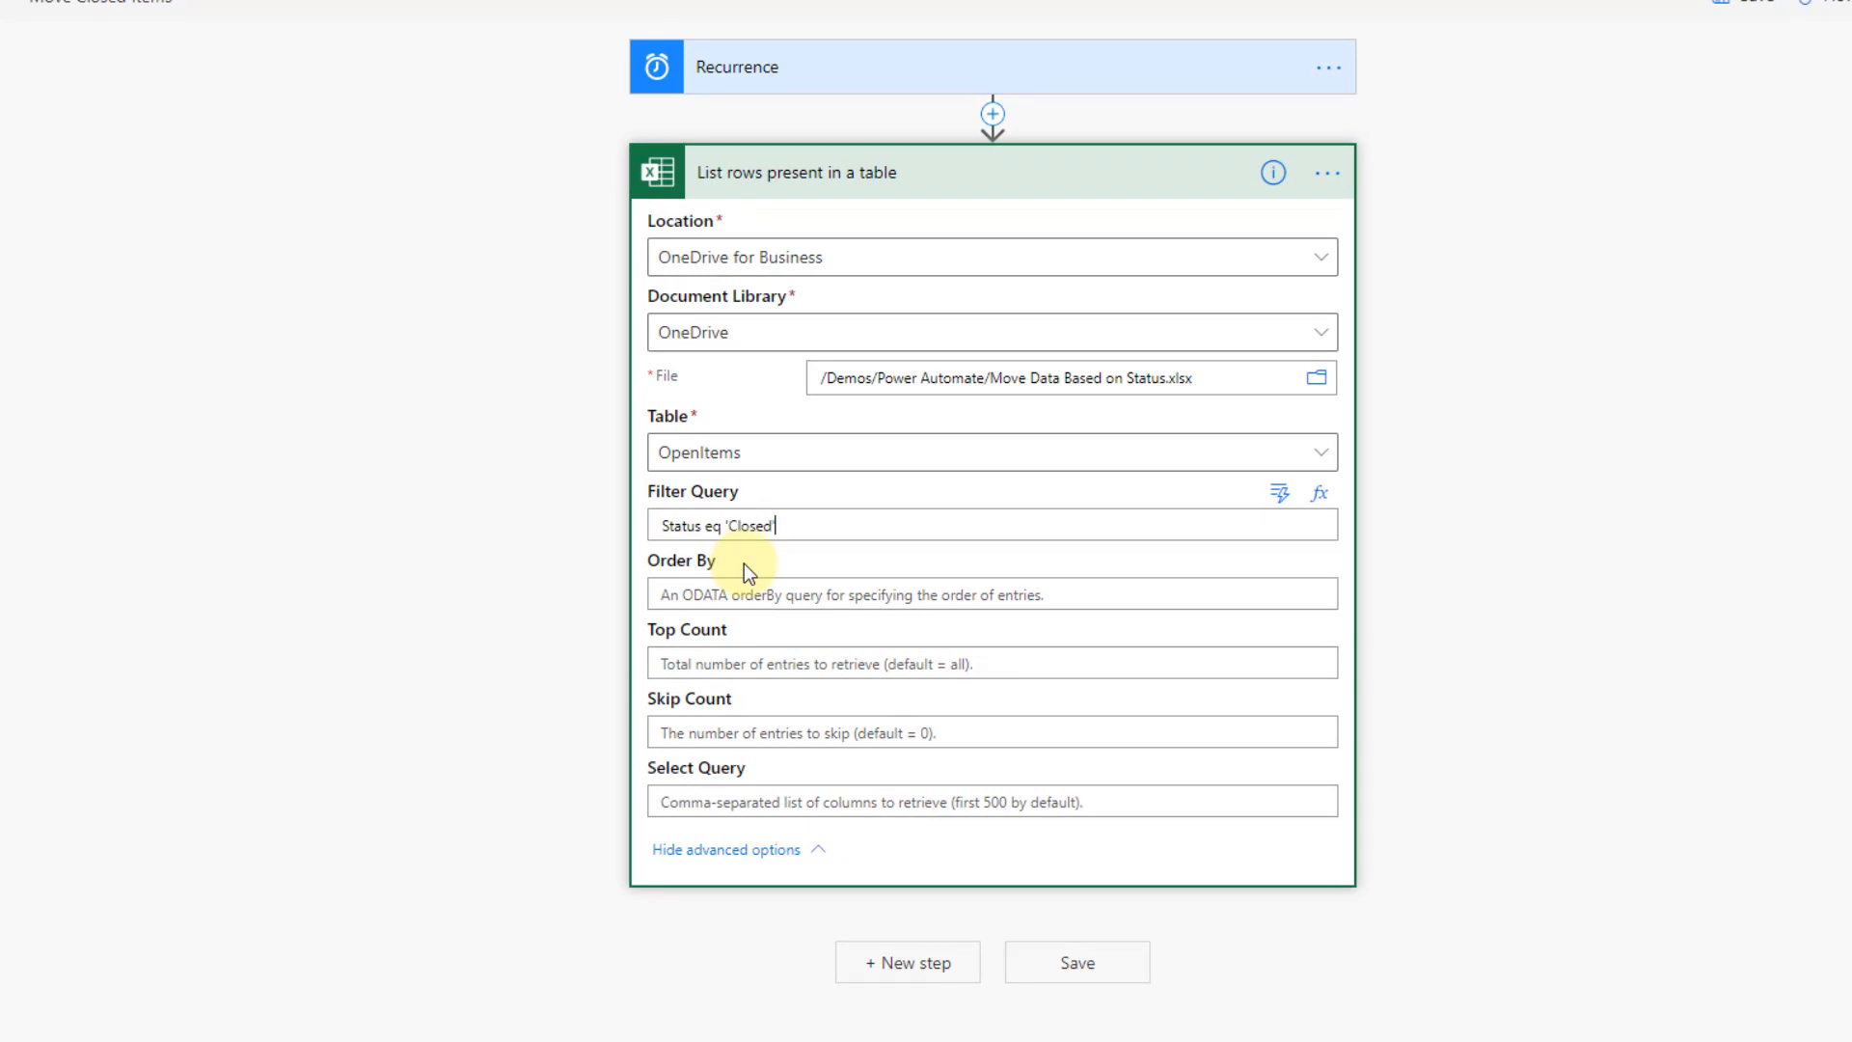
click(711, 526)
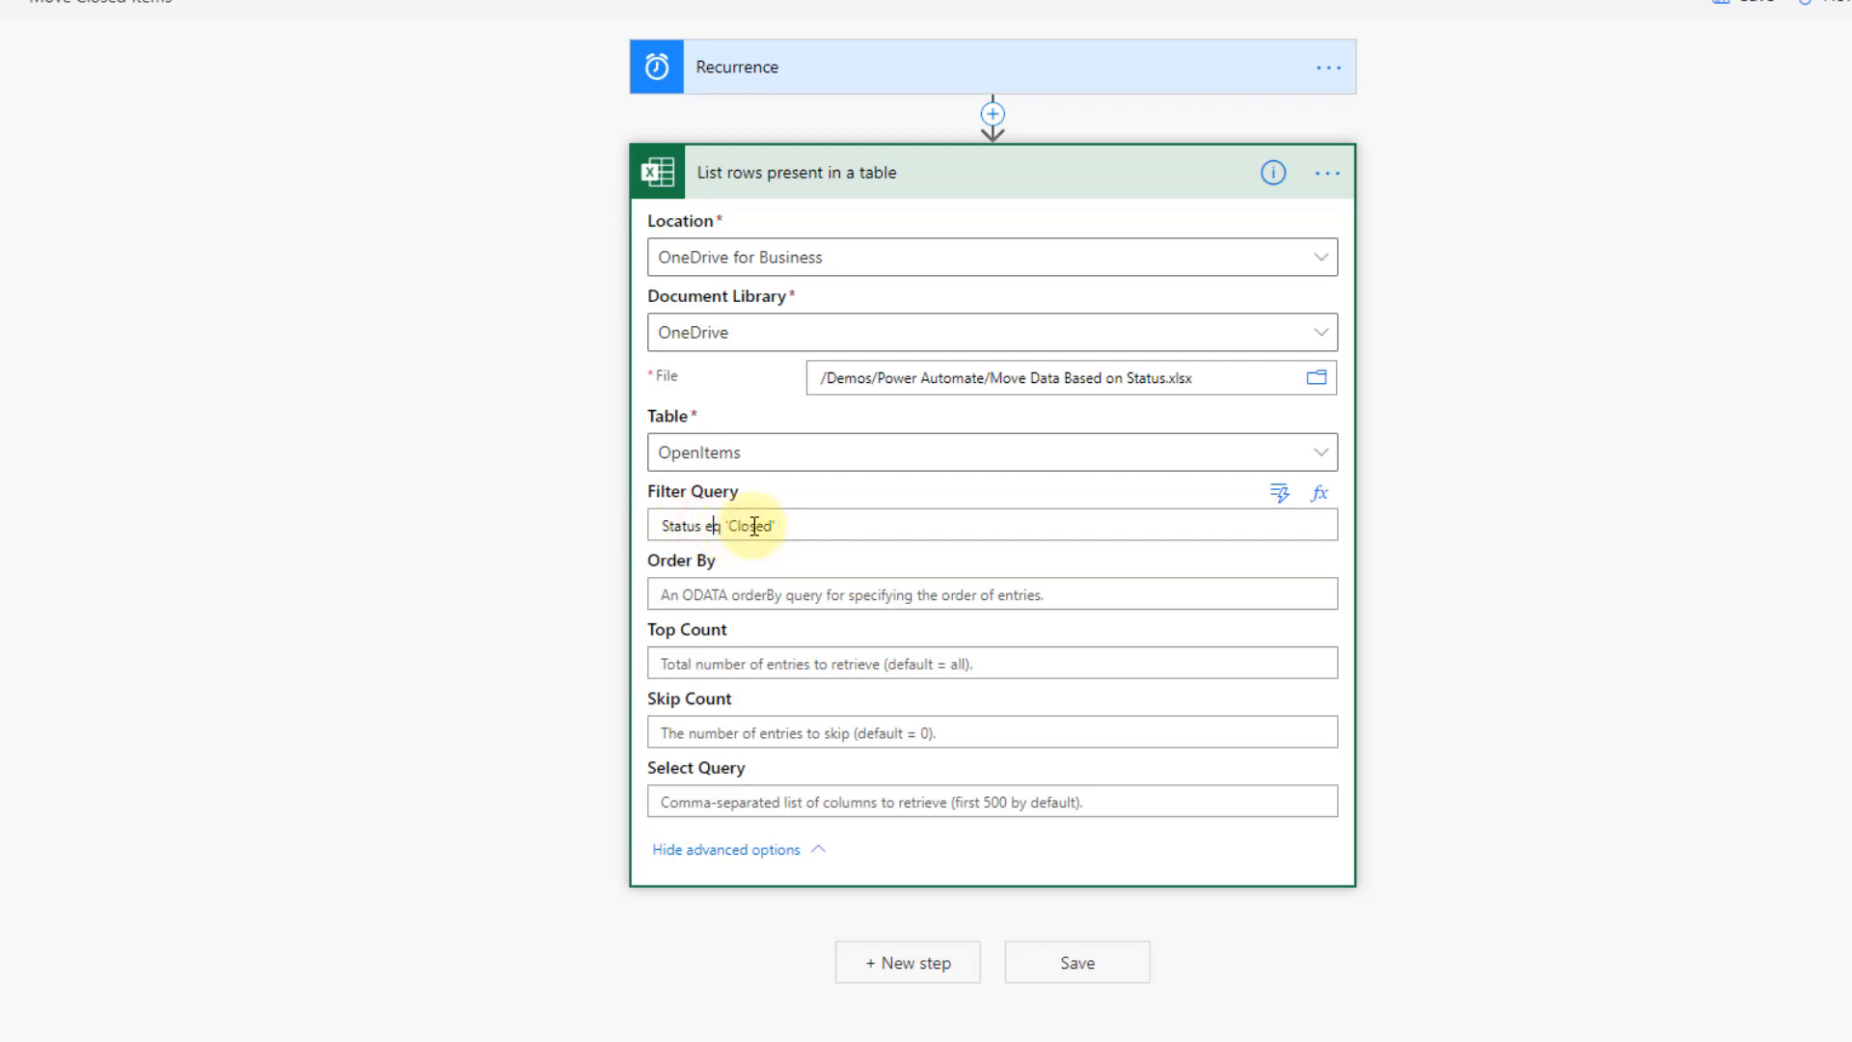
click(791, 529)
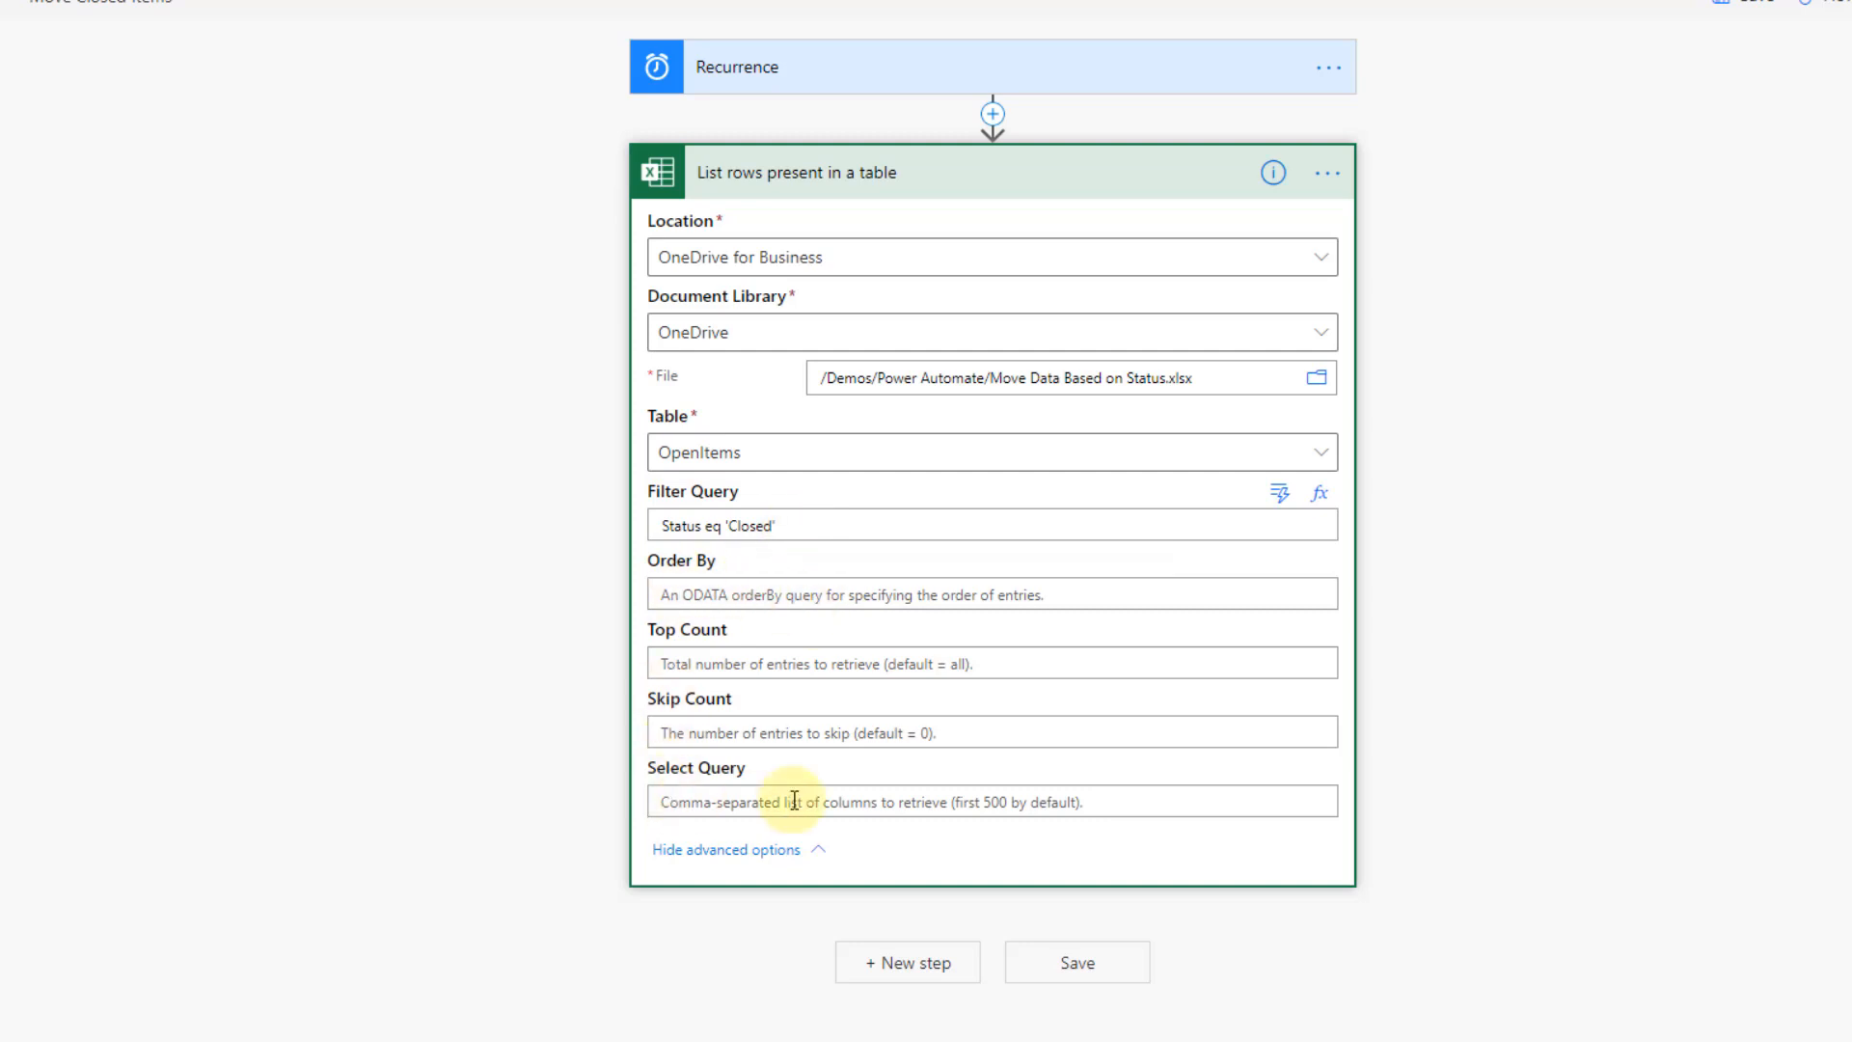
click(923, 180)
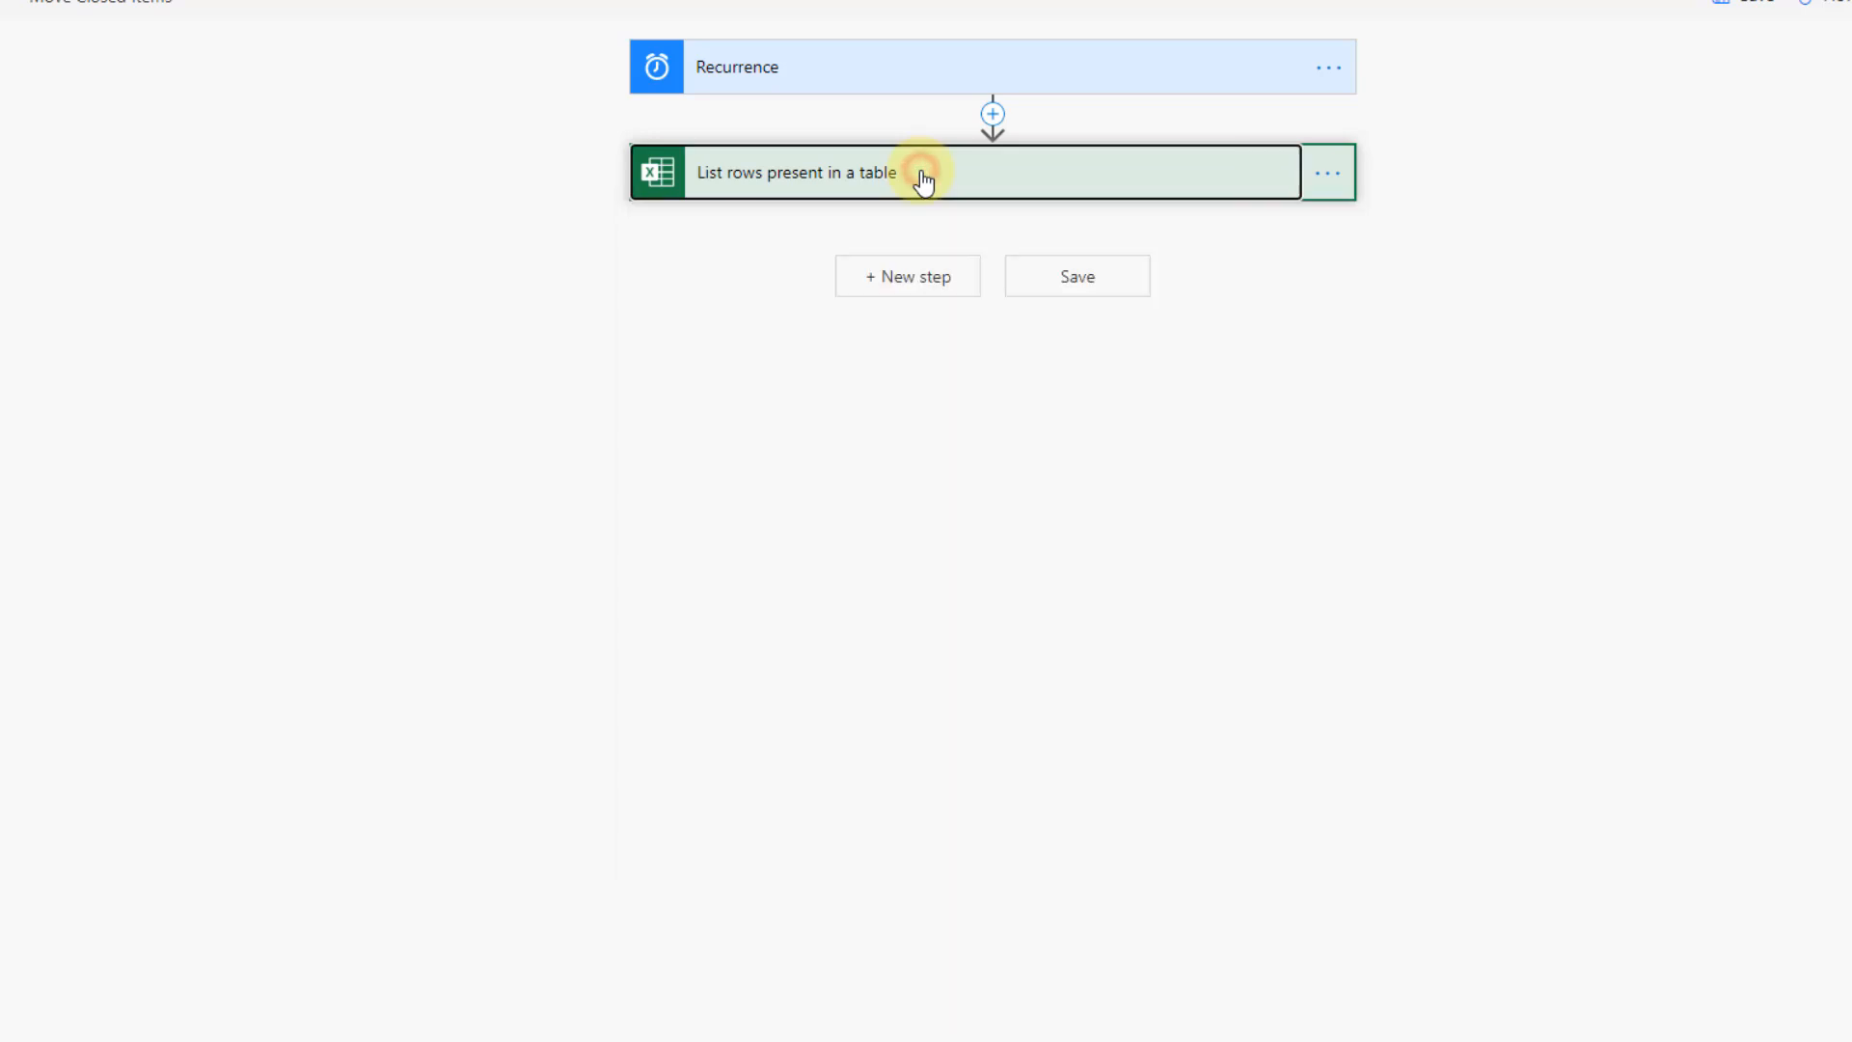
- Add the Excel Online (Business) action "Add a row into a table" as a new step after the list rows action
click(895, 280)
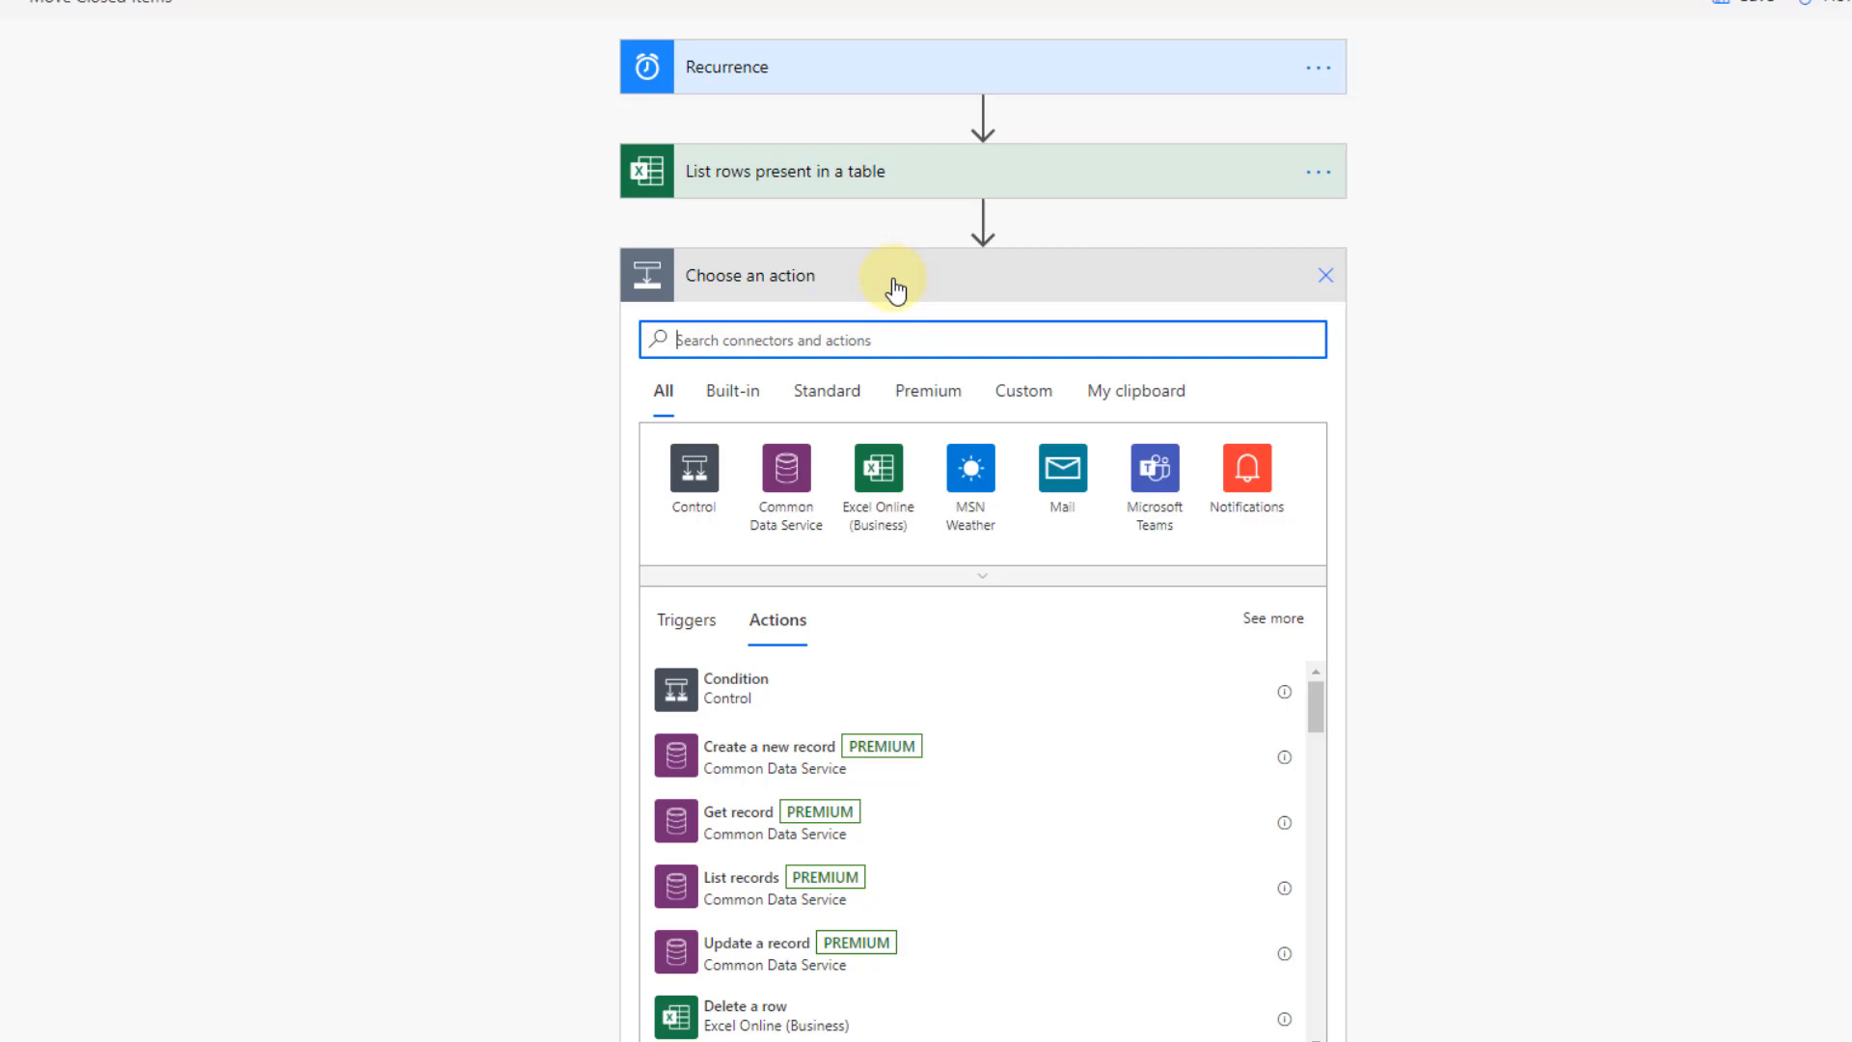
click(878, 468)
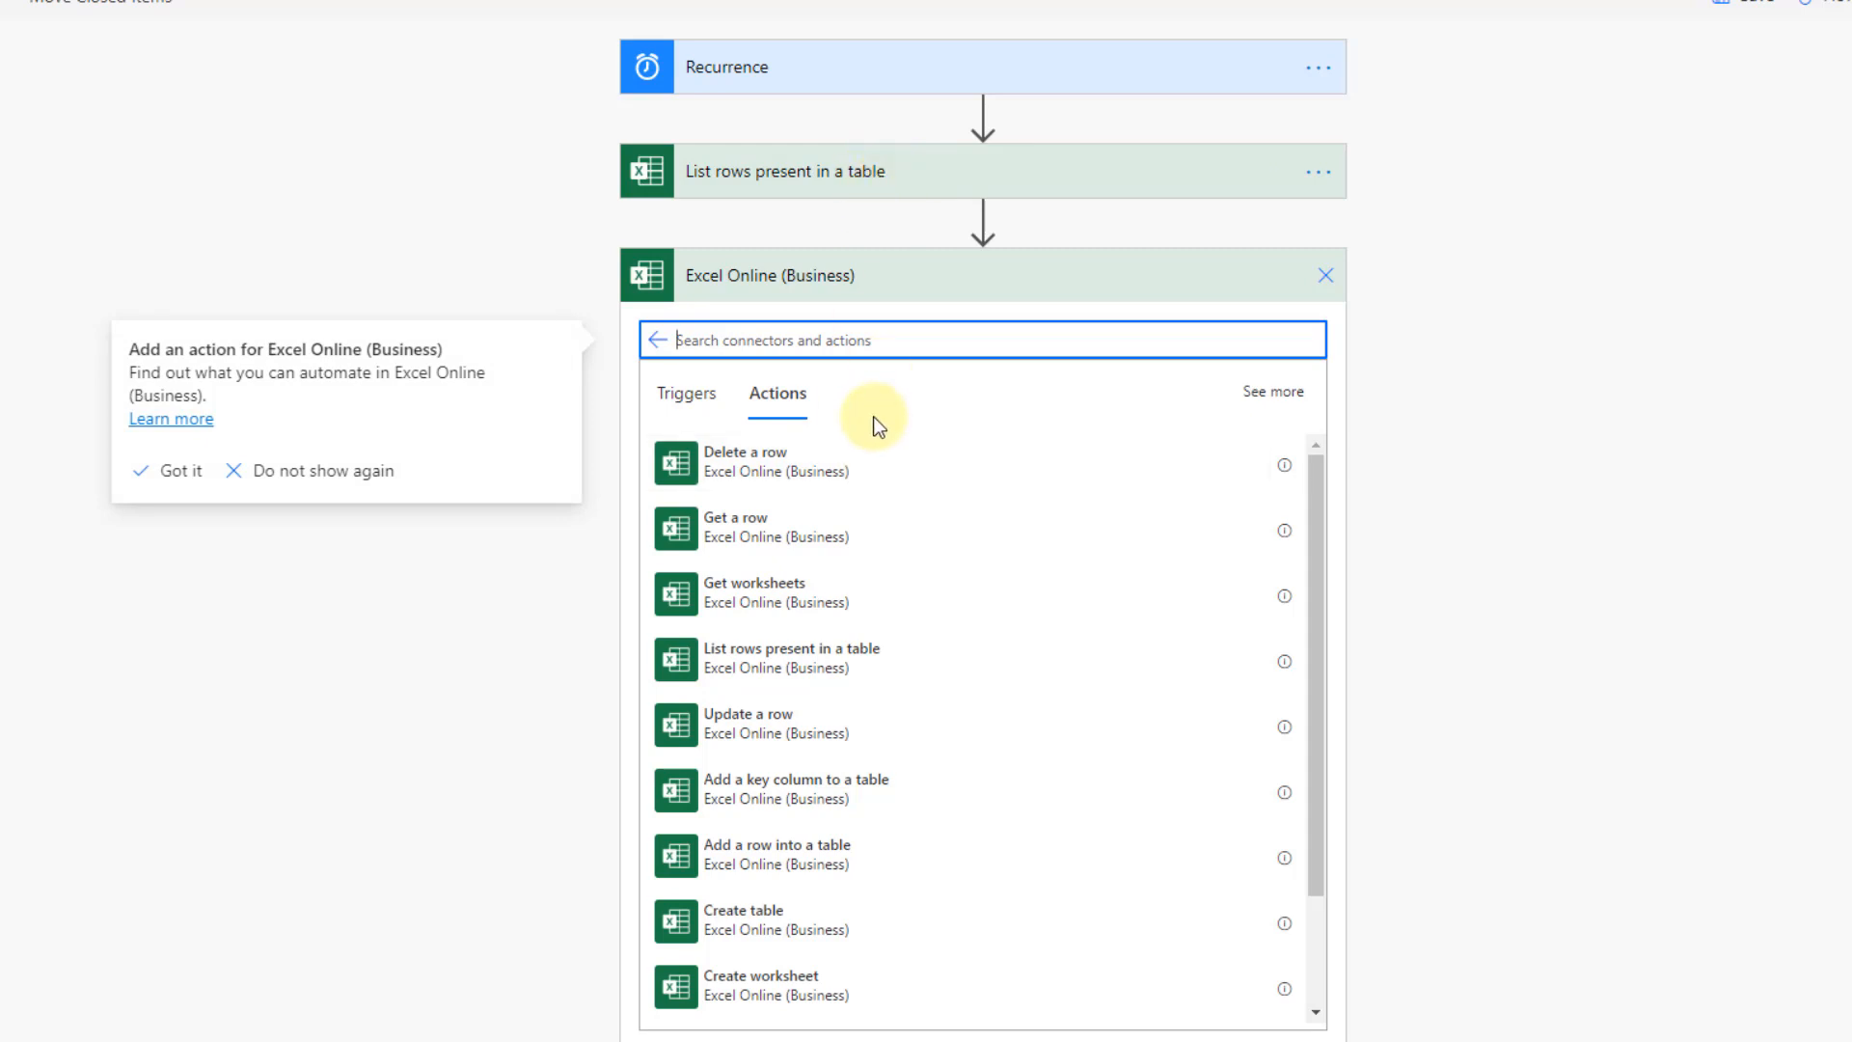
click(841, 873)
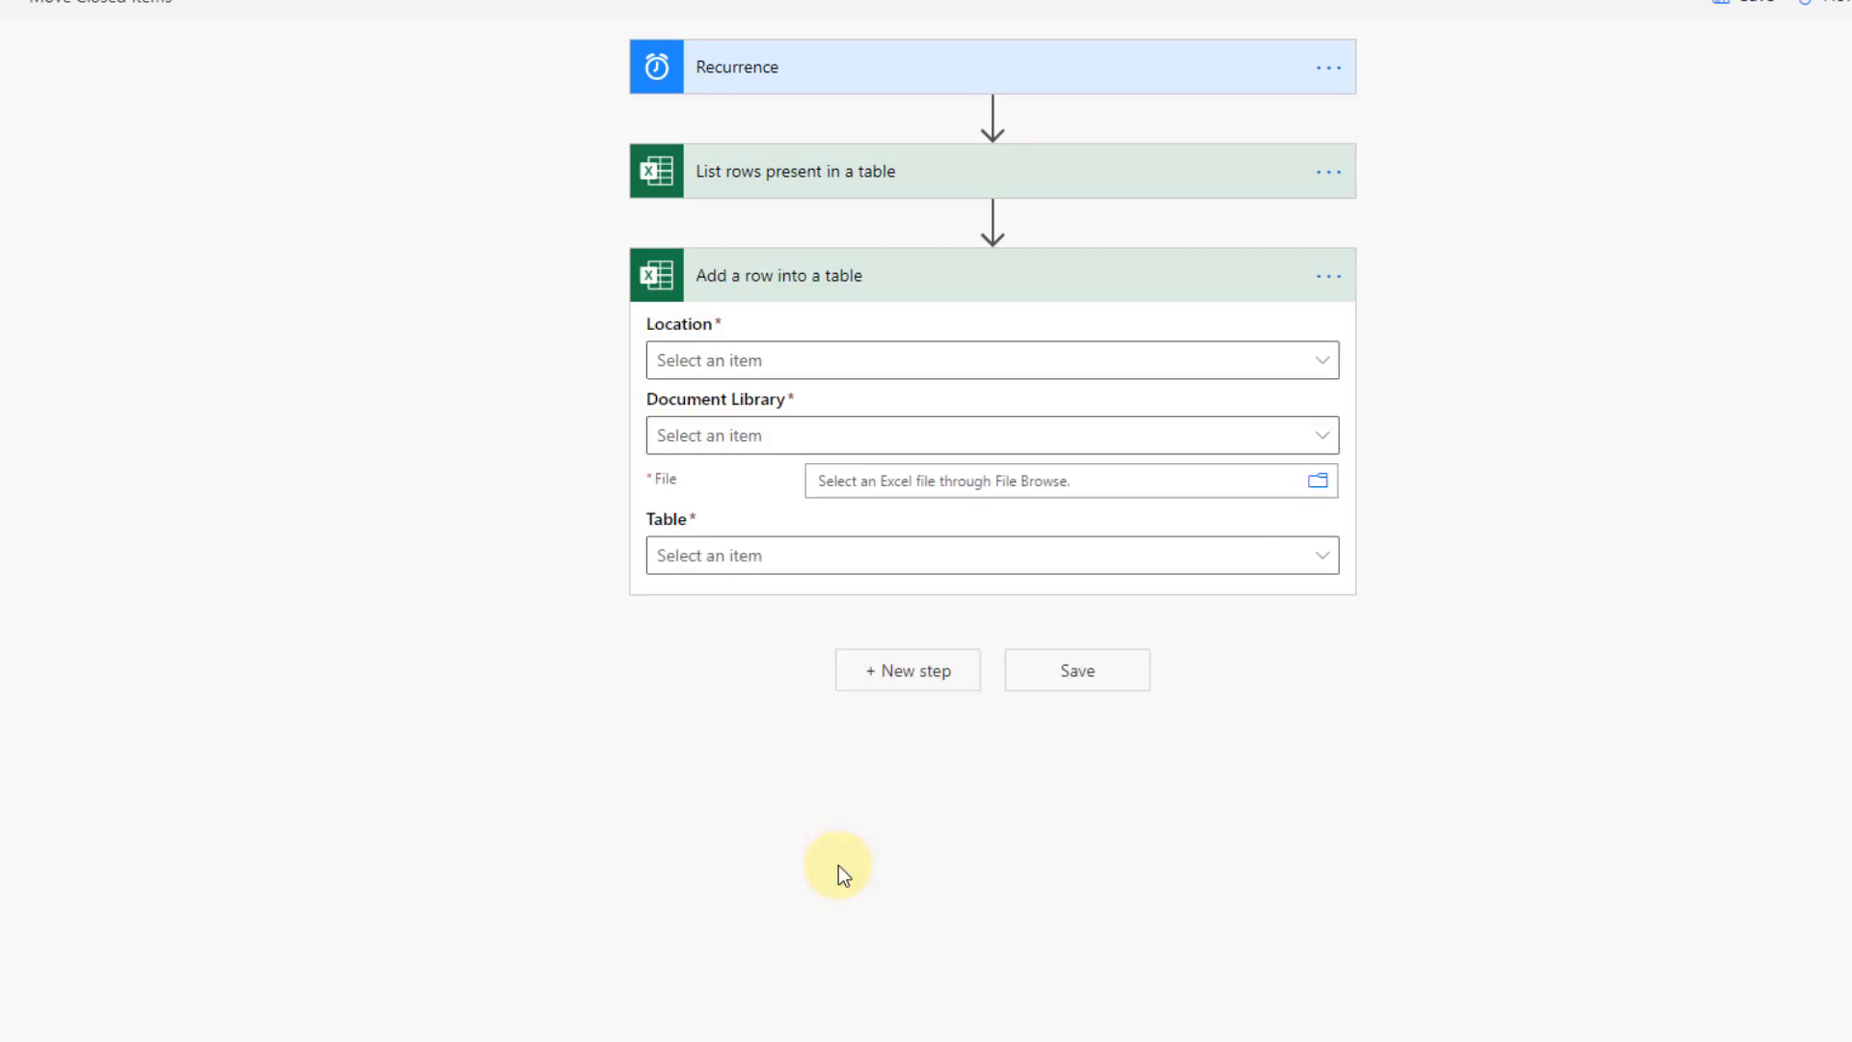
- Set the add row action's location to OneDrive for Business and its document library to OneDrive
click(1321, 364)
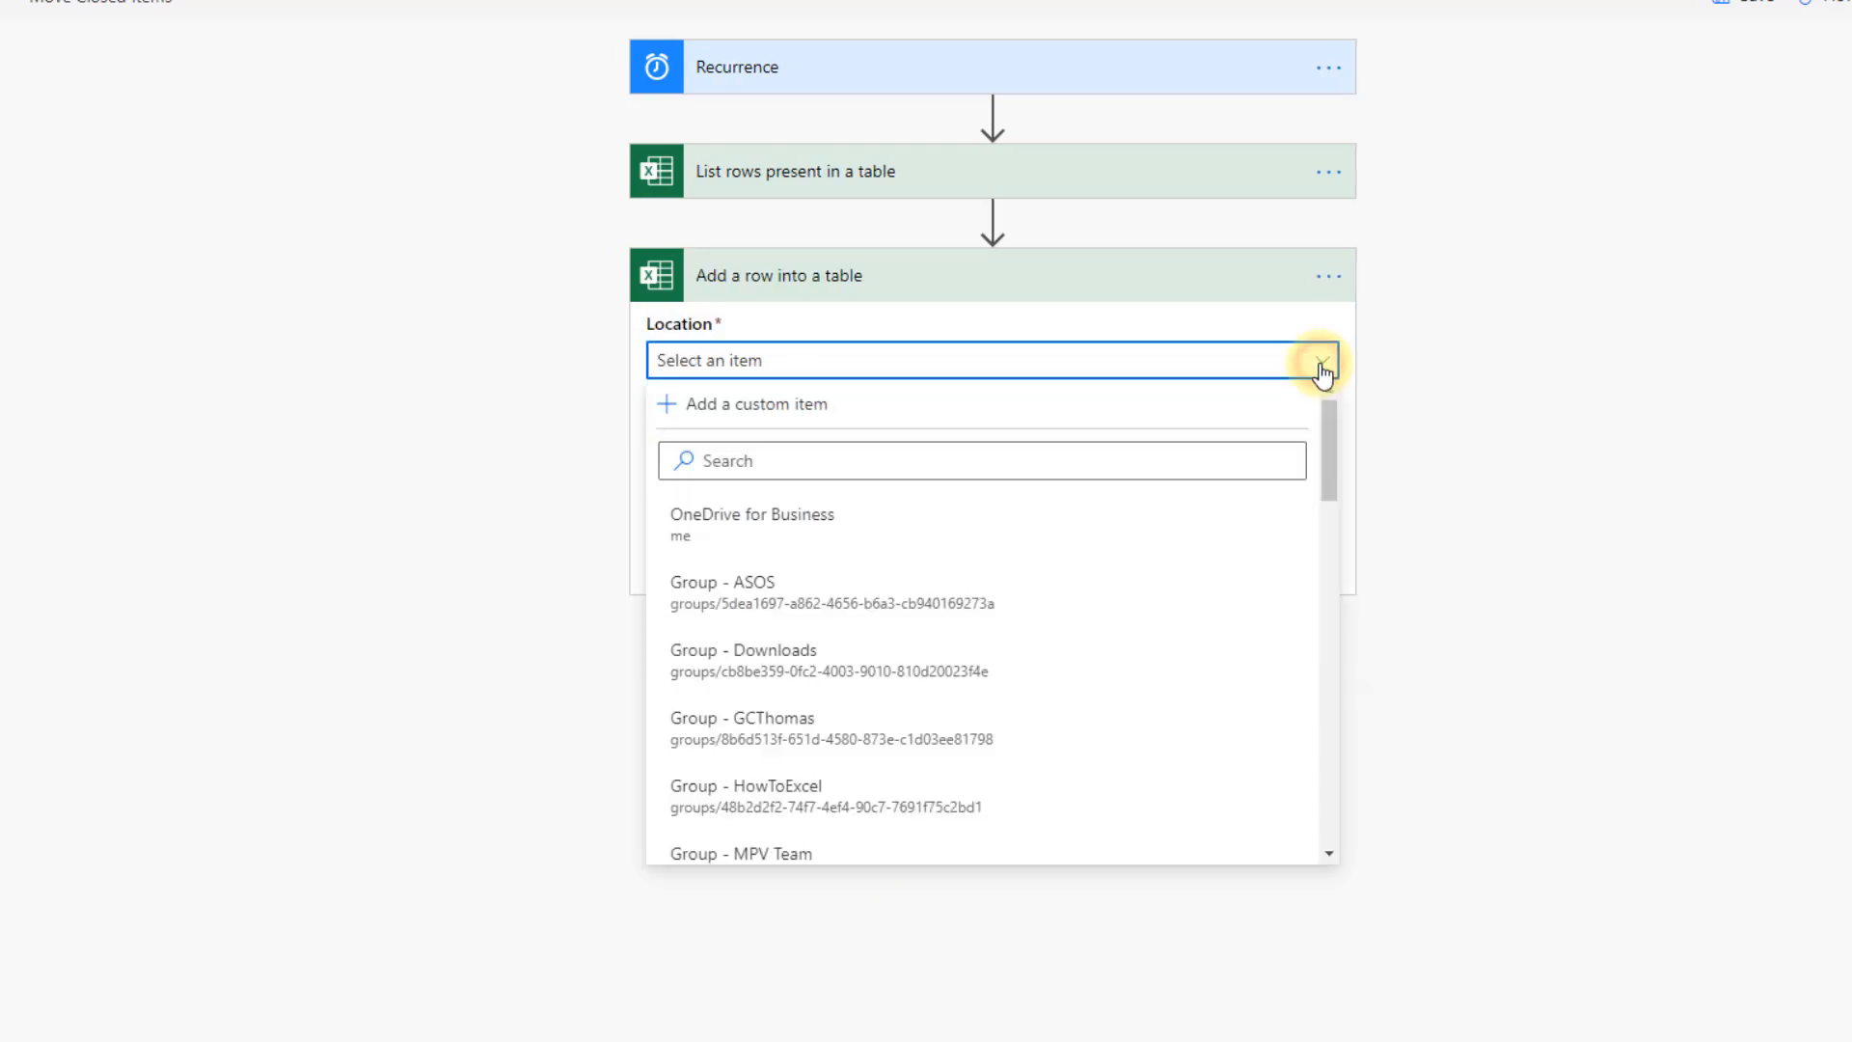
click(1141, 511)
click(1330, 437)
click(1145, 596)
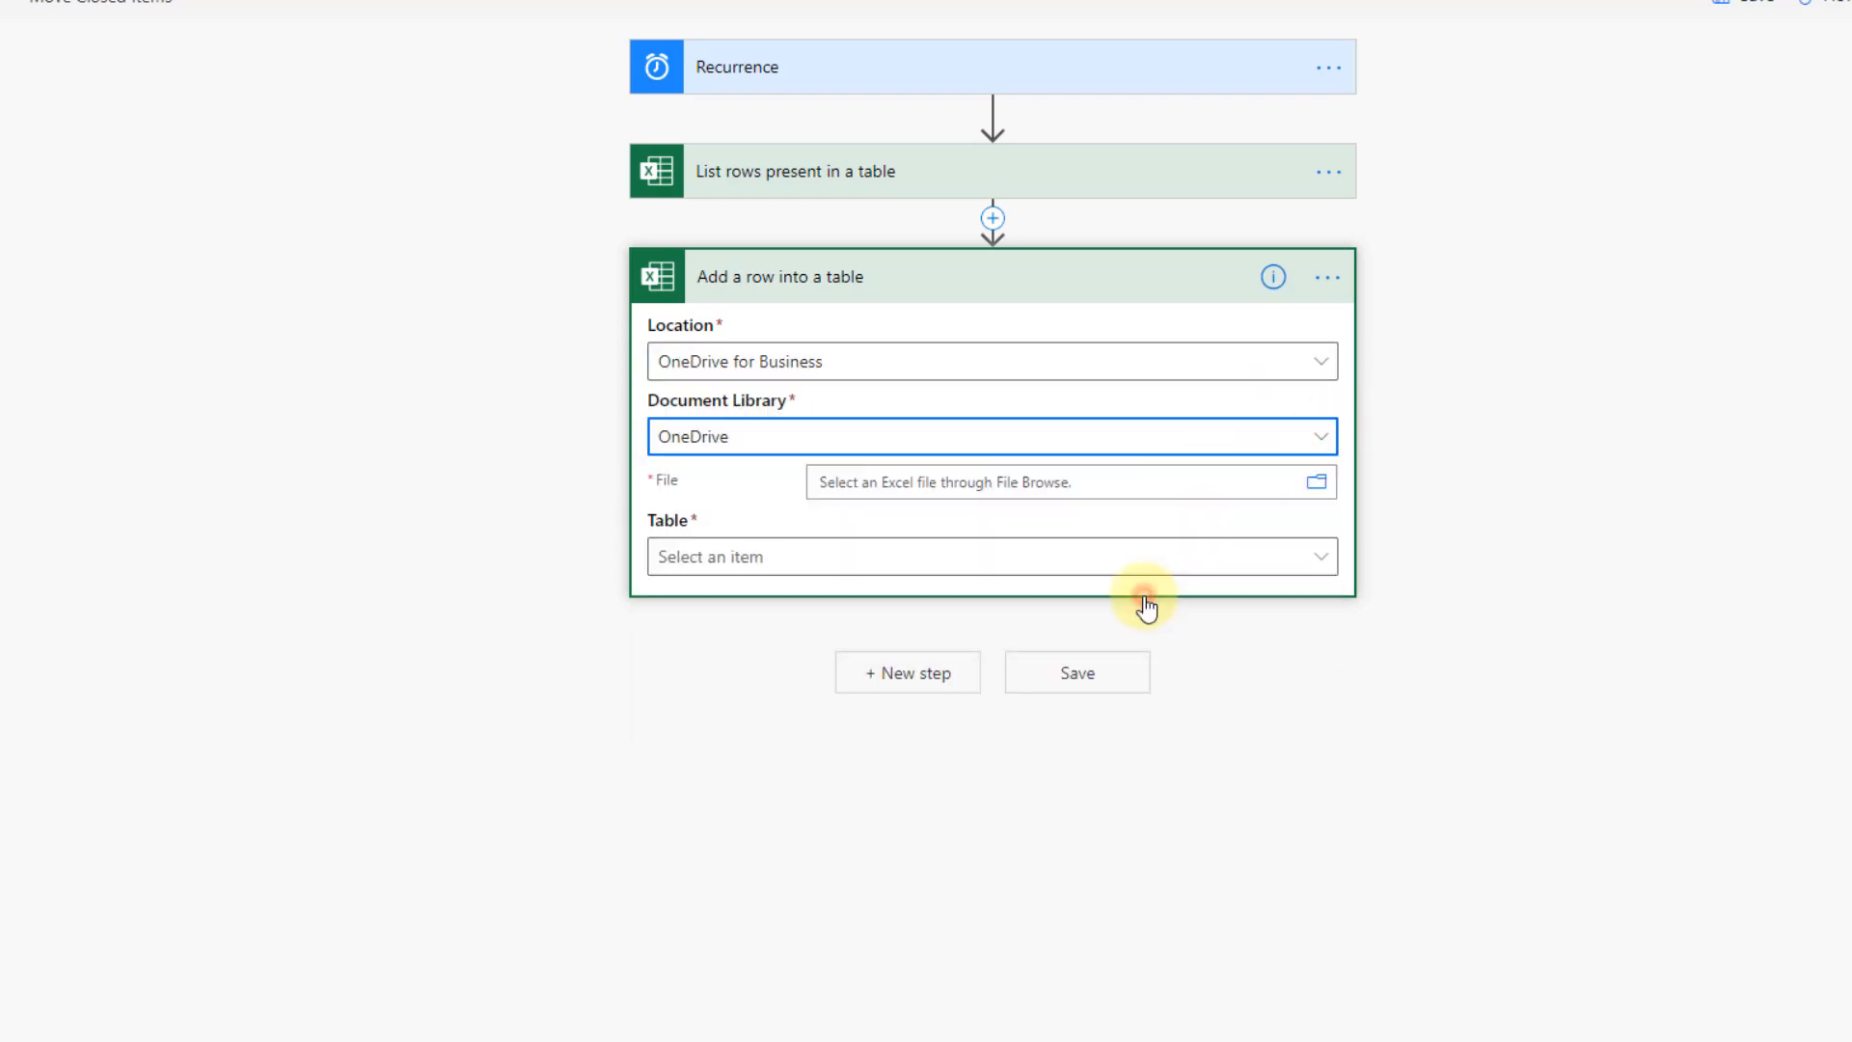
- Choose the file /Demos/Power Automate/Move Data Based on Status.xlsx and the ClosedItems table for the add row action
click(1317, 482)
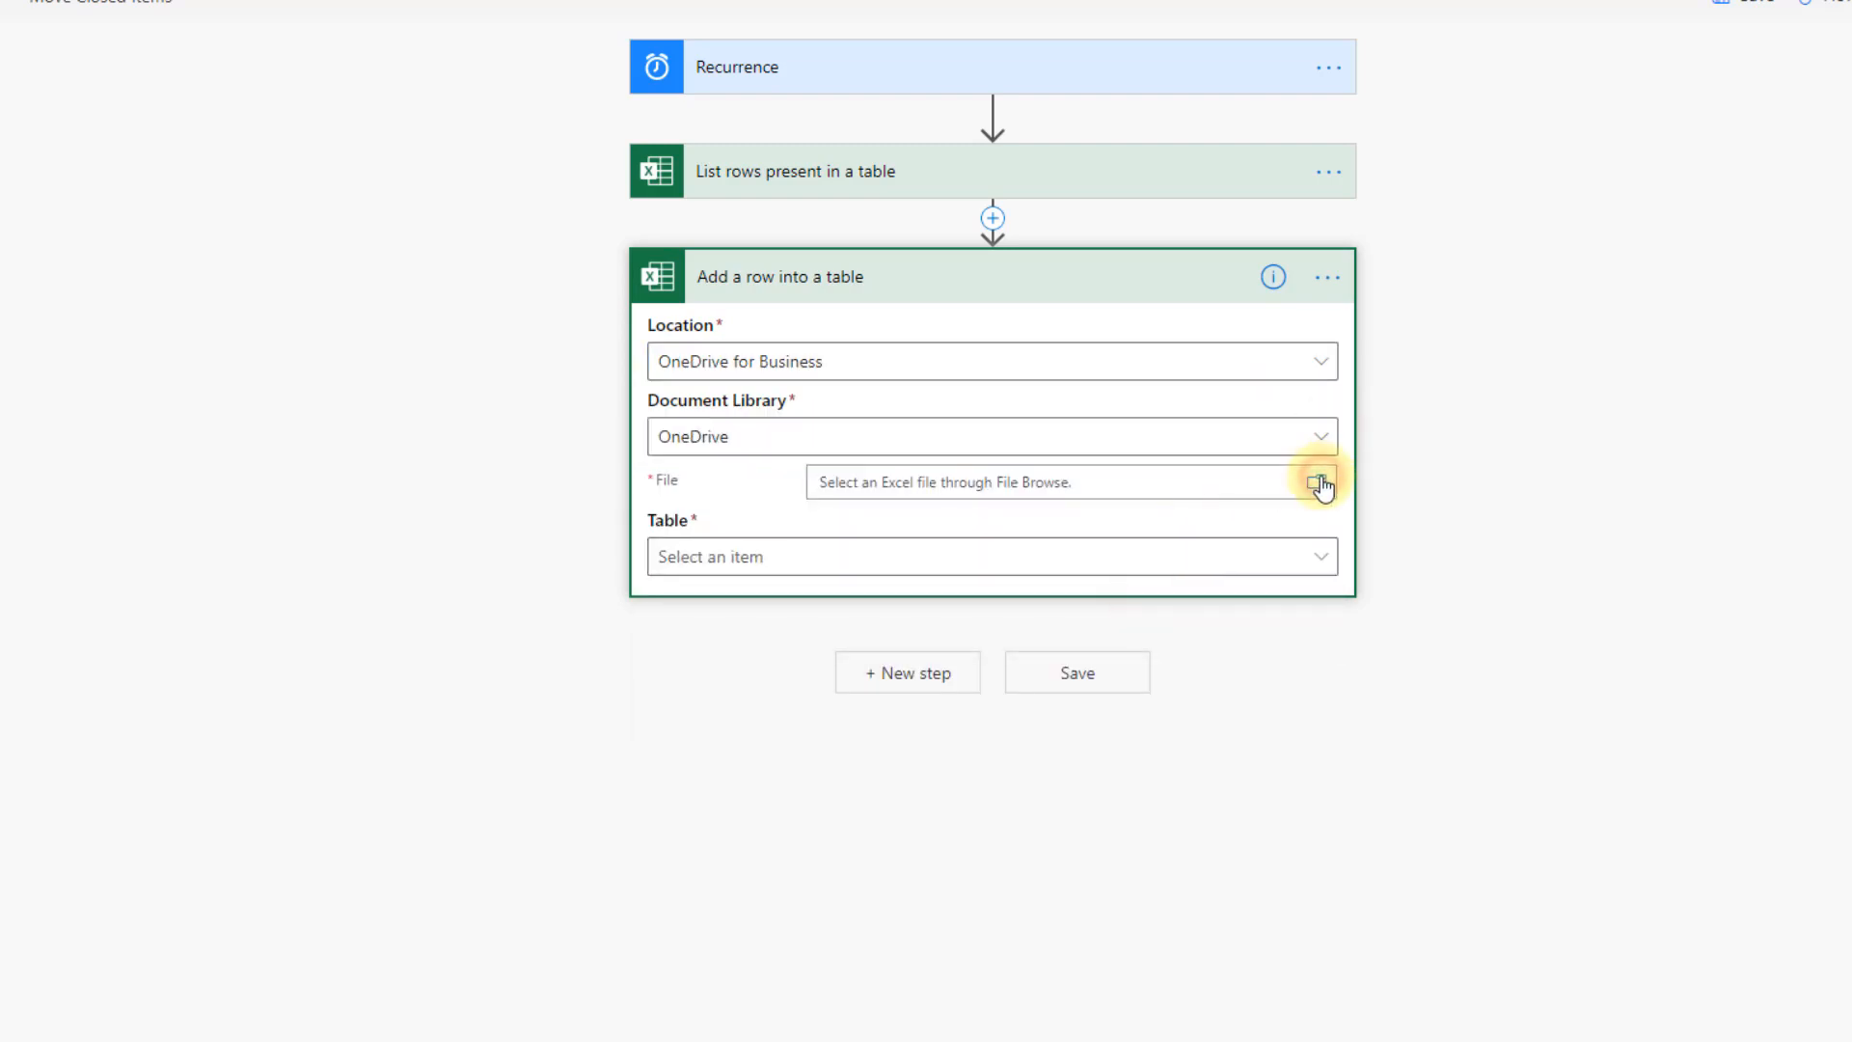
click(1670, 722)
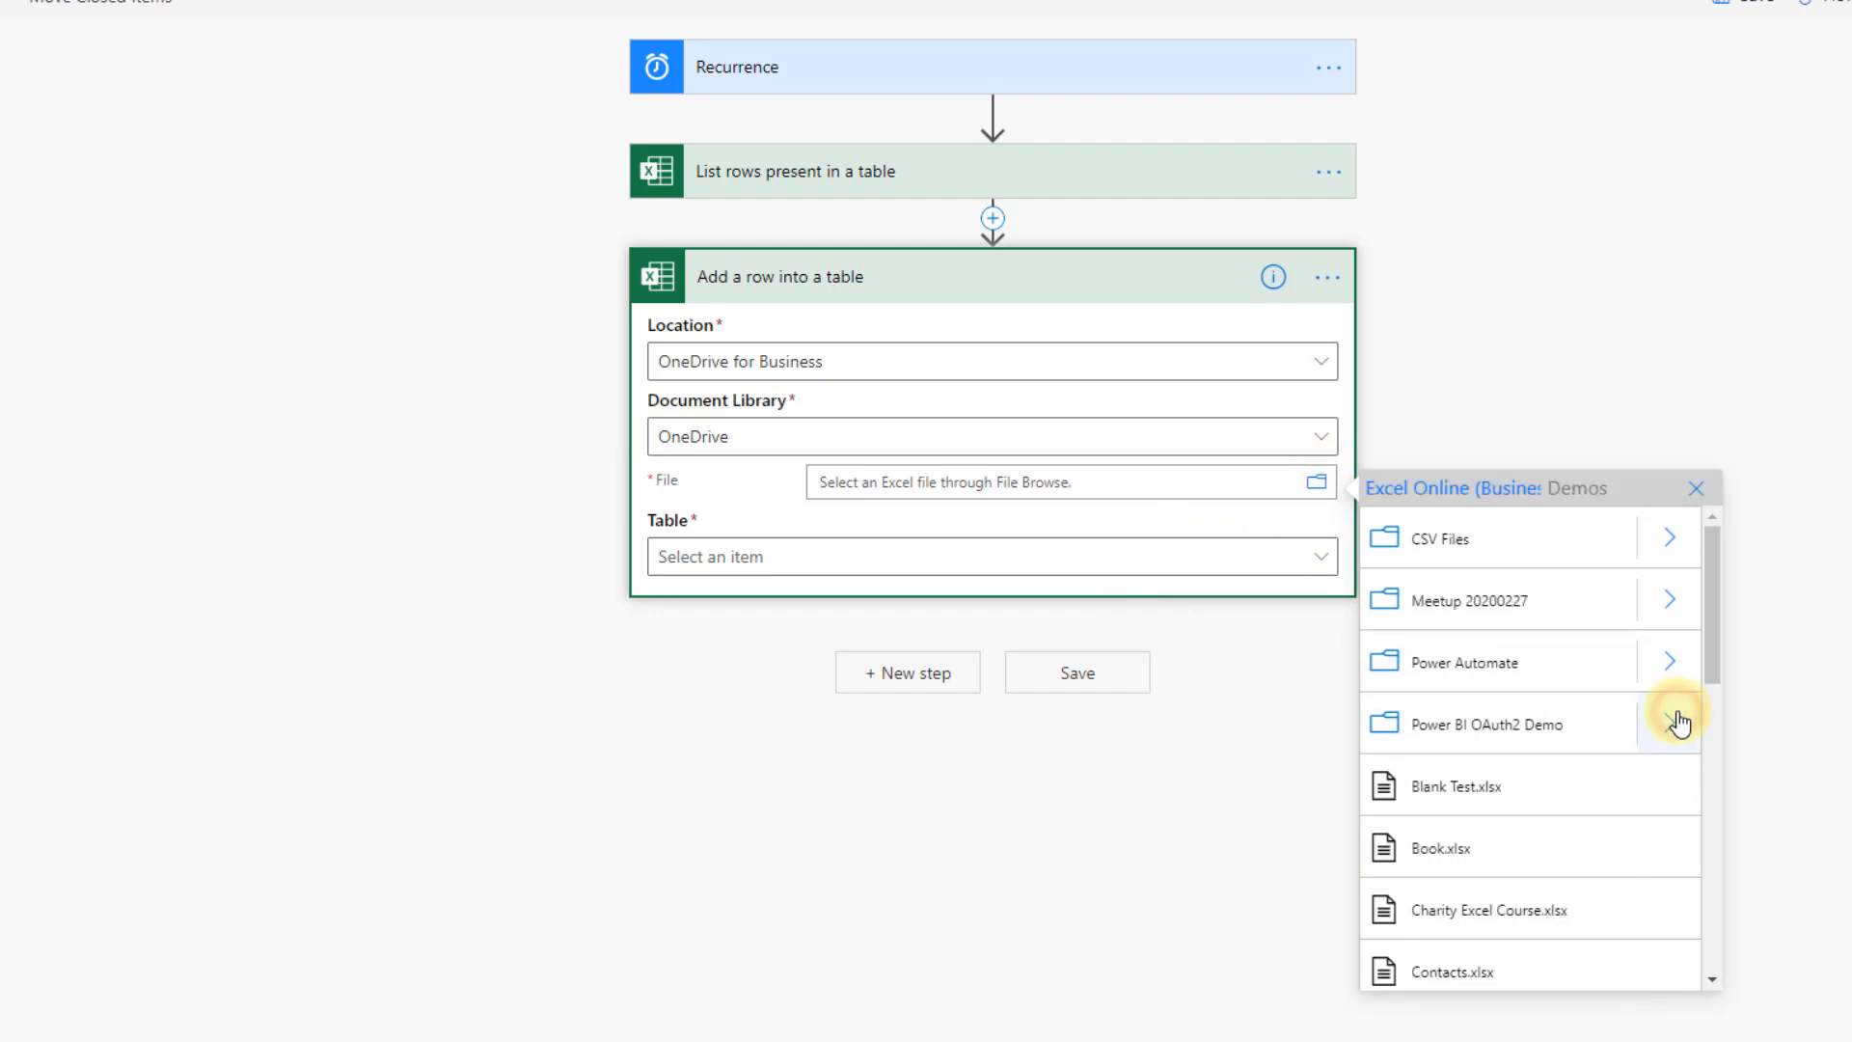
click(1674, 663)
click(1525, 561)
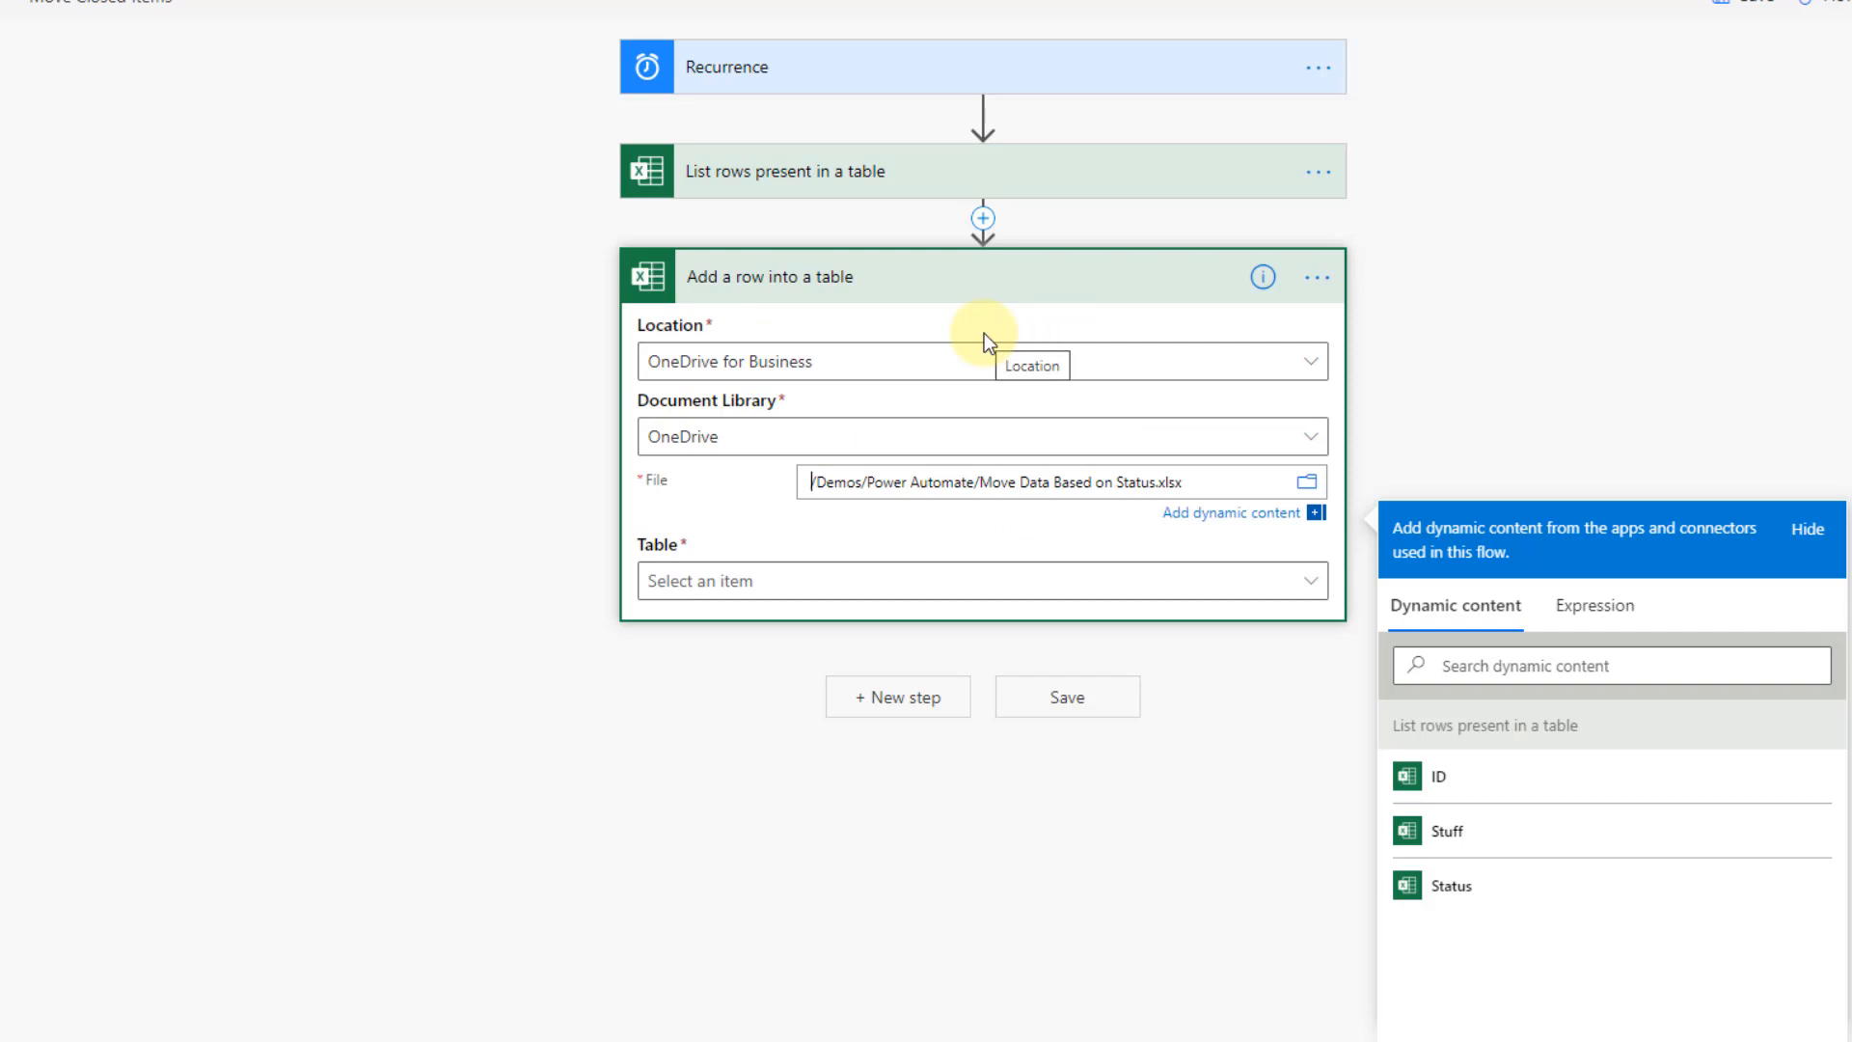
click(933, 583)
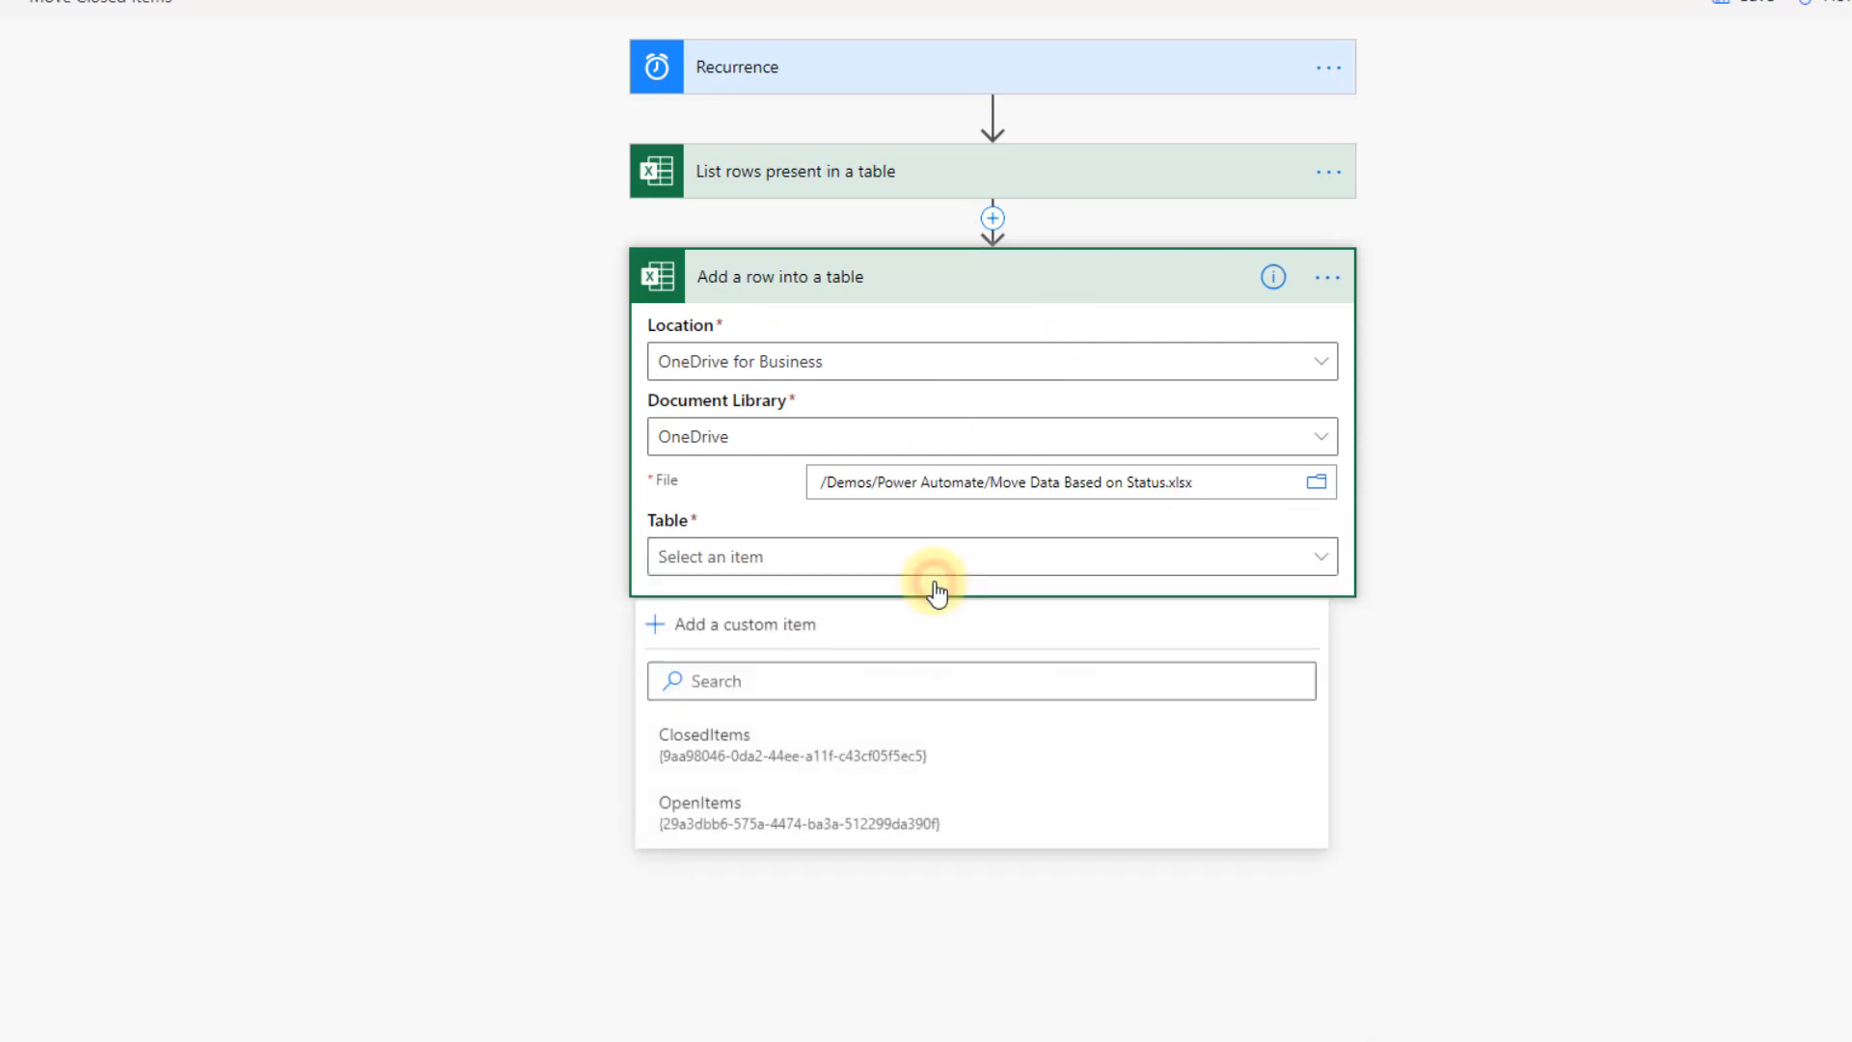
click(878, 739)
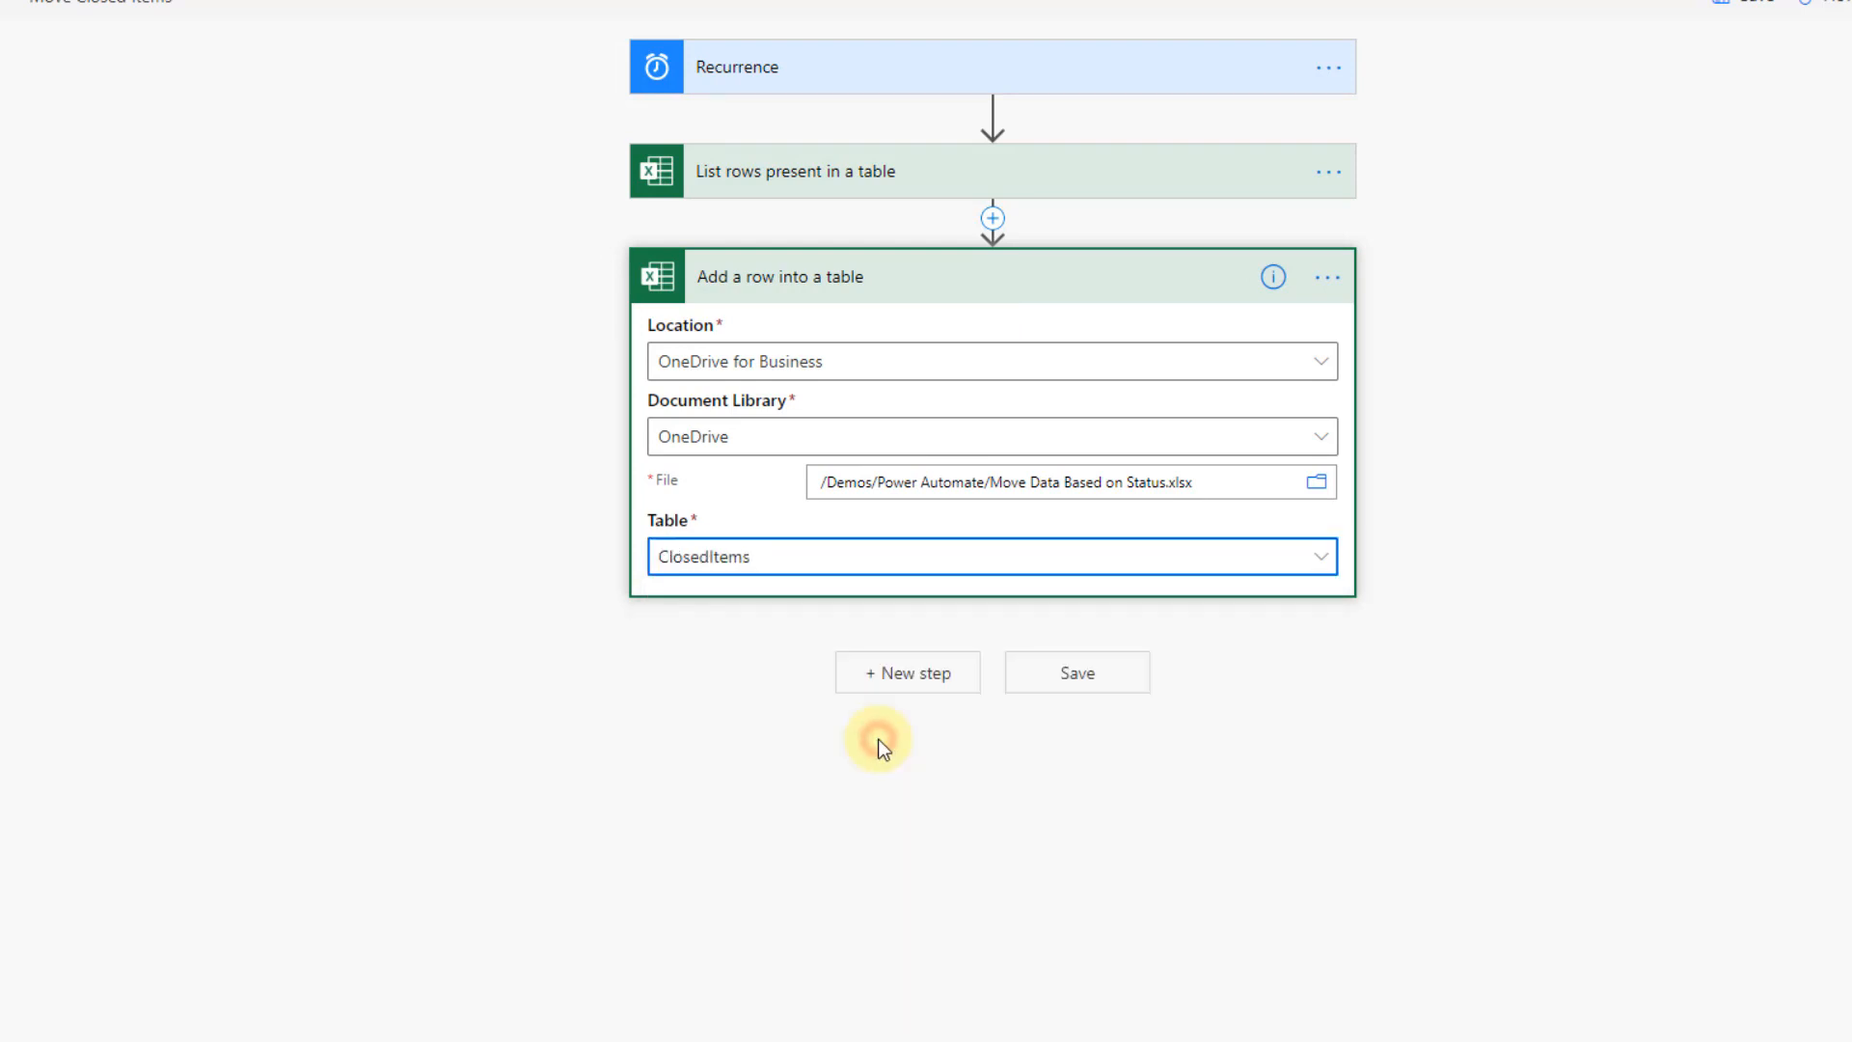
- Fill the add row action's ID field with the dynamic value ID from the list rows action
click(672, 631)
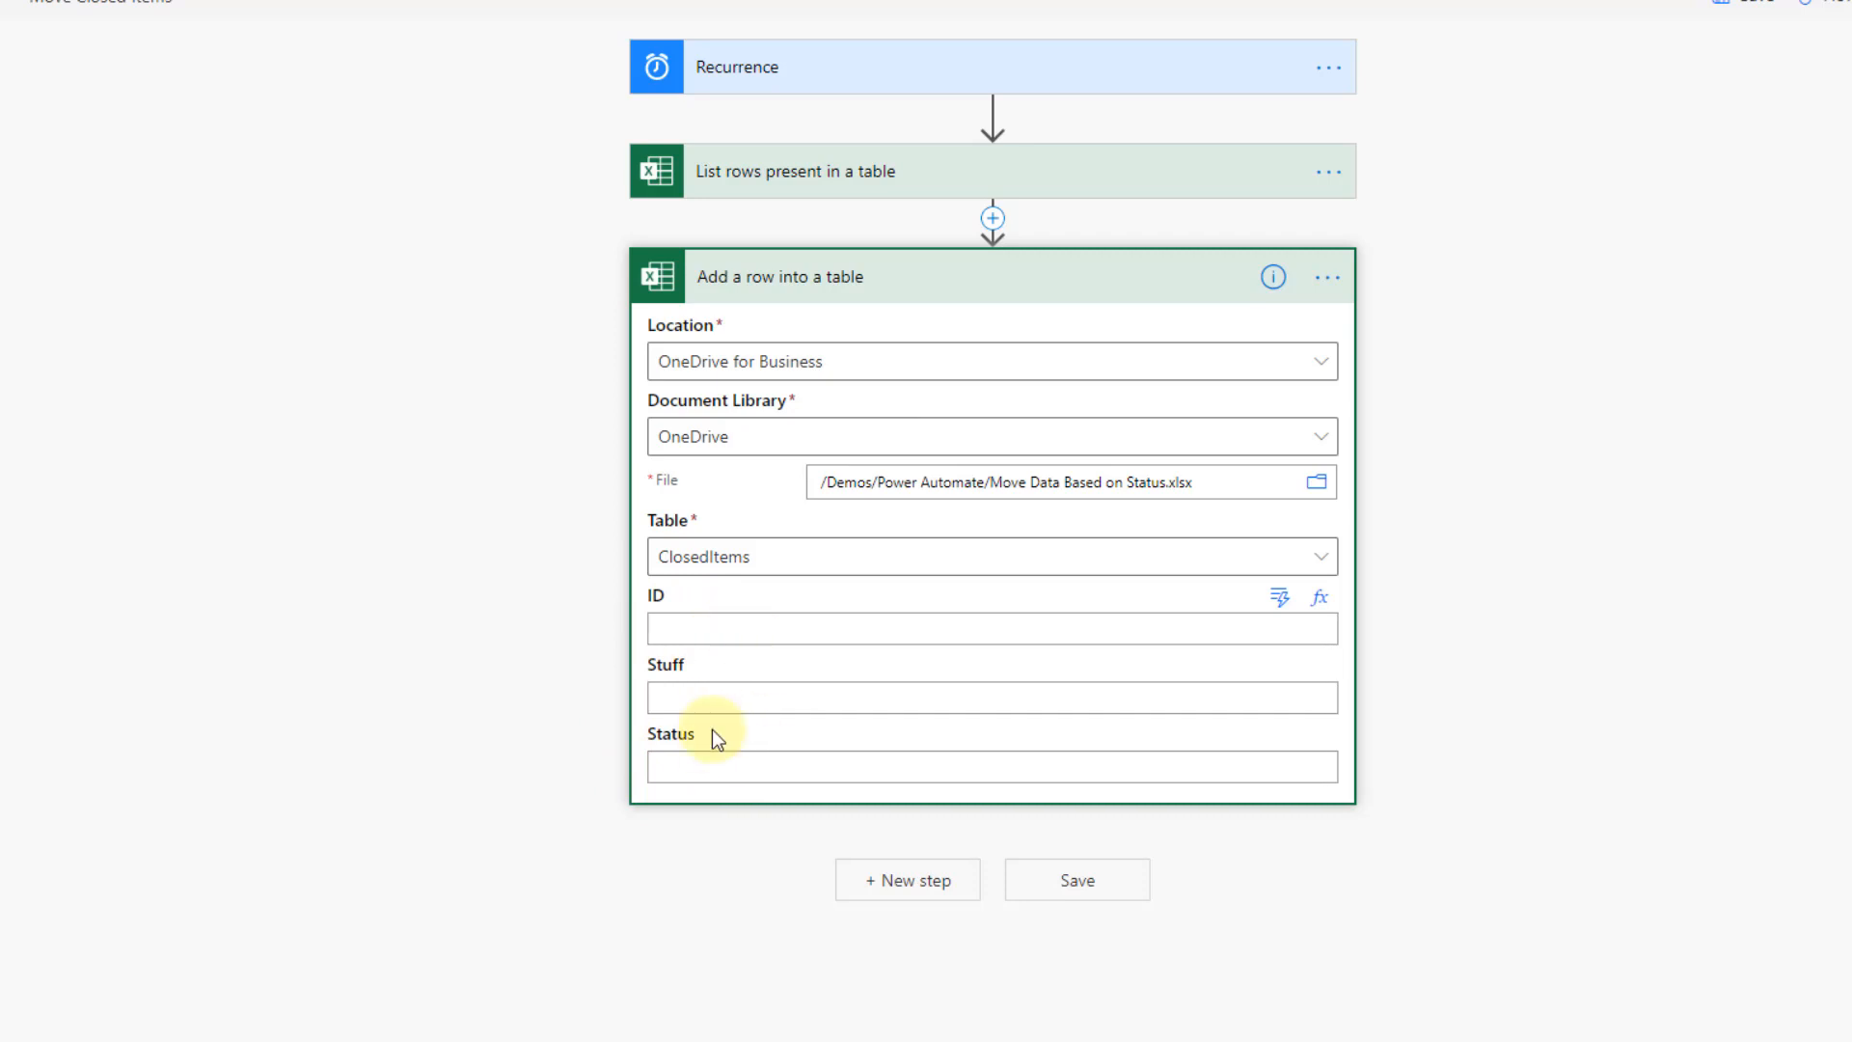
click(1281, 600)
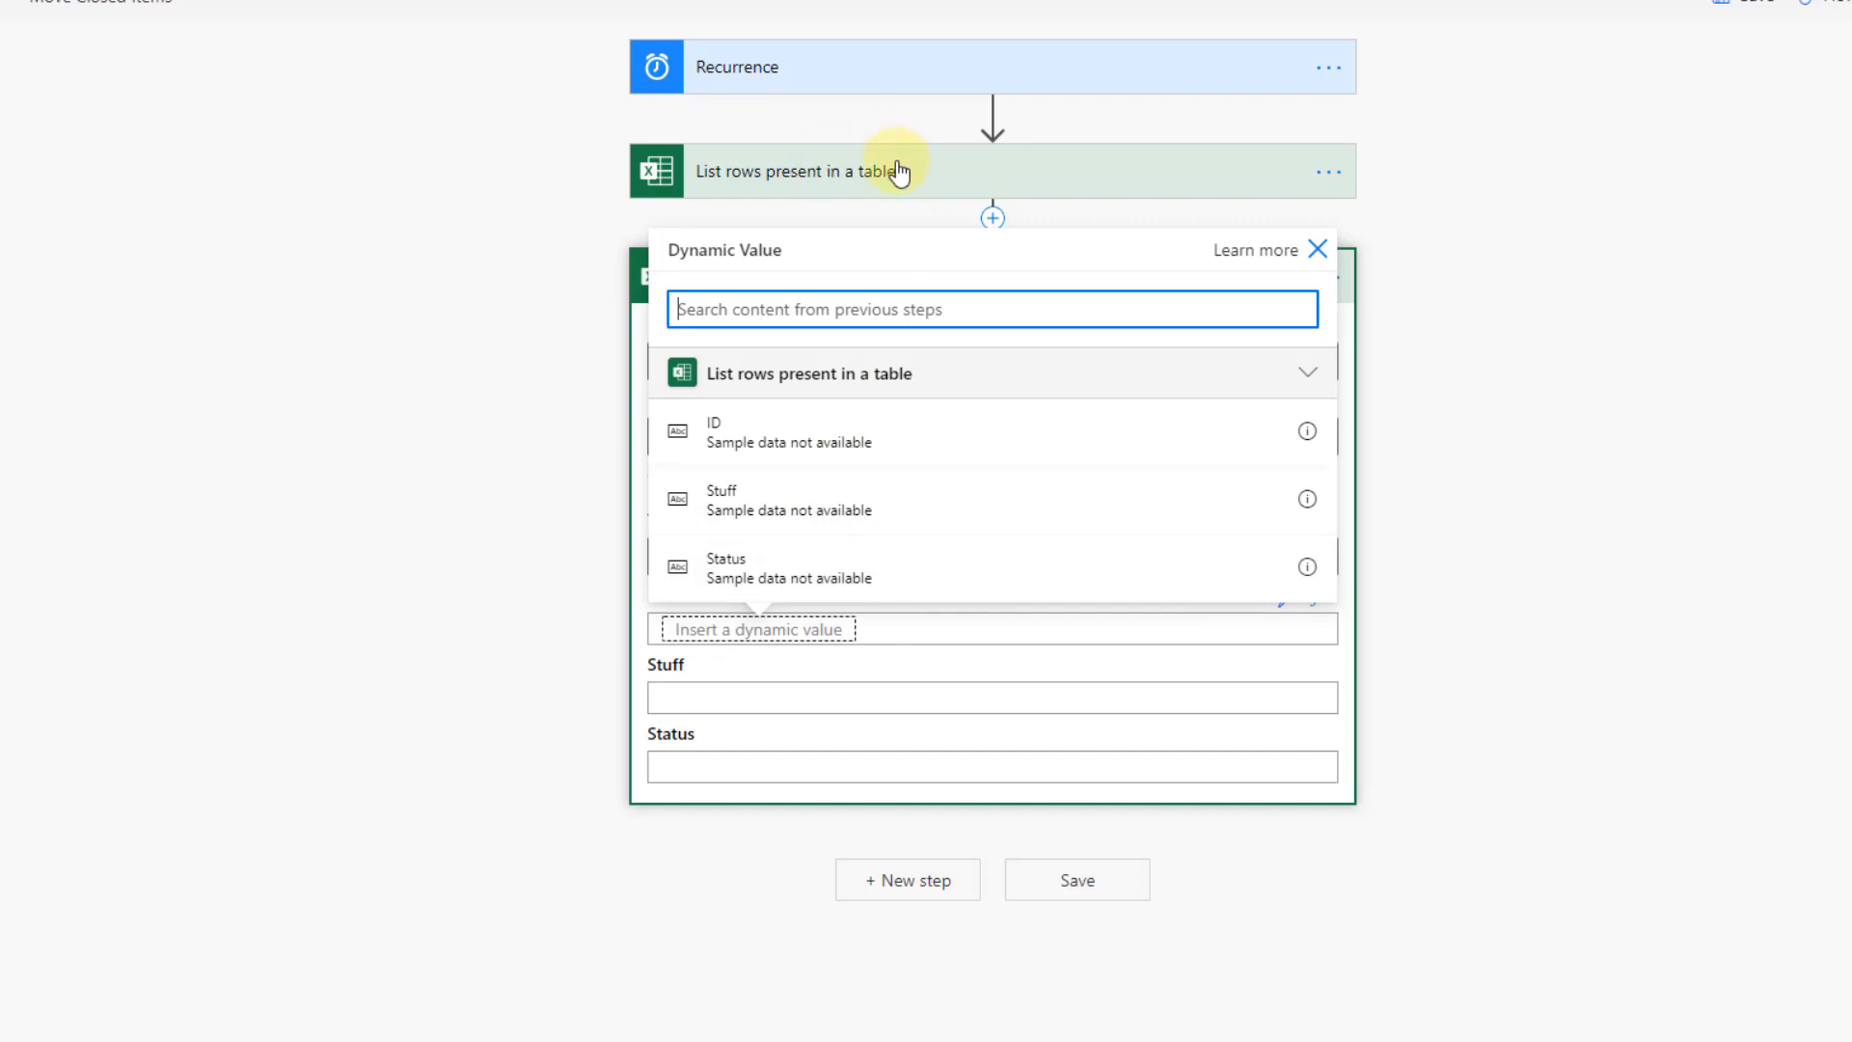
click(861, 442)
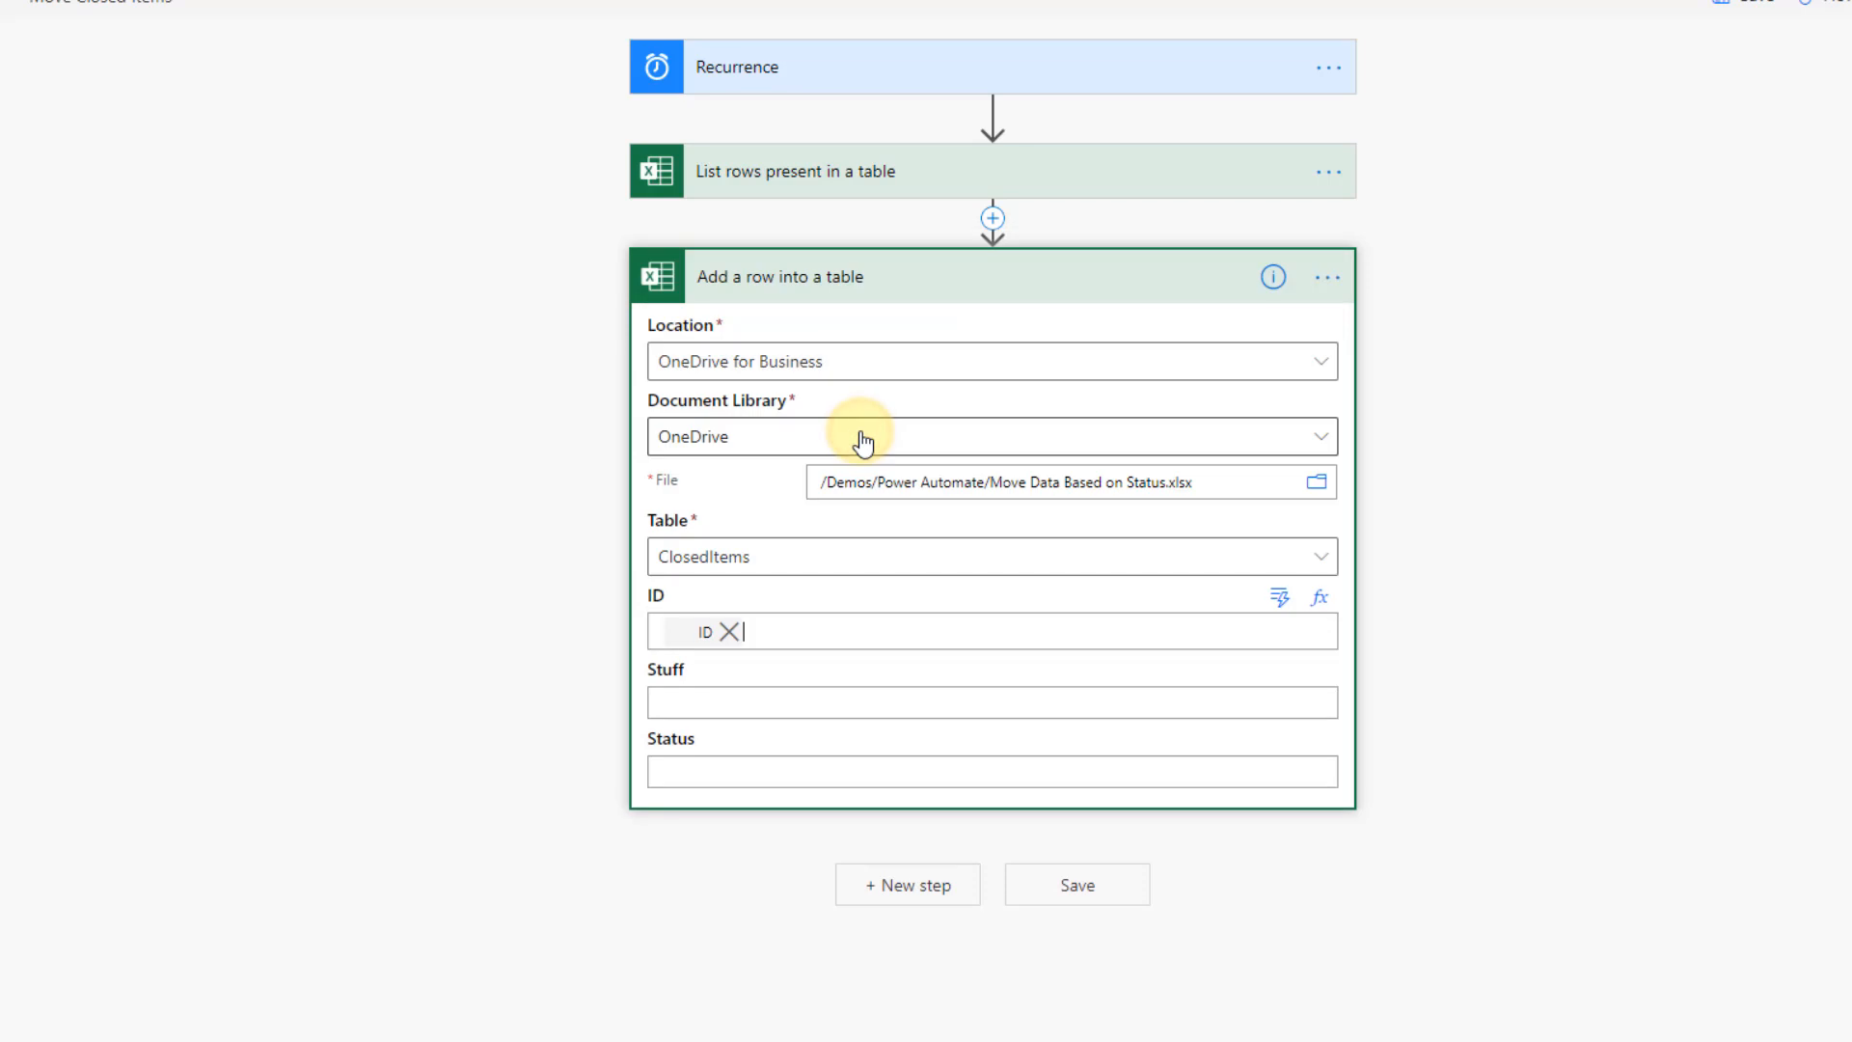
click(820, 438)
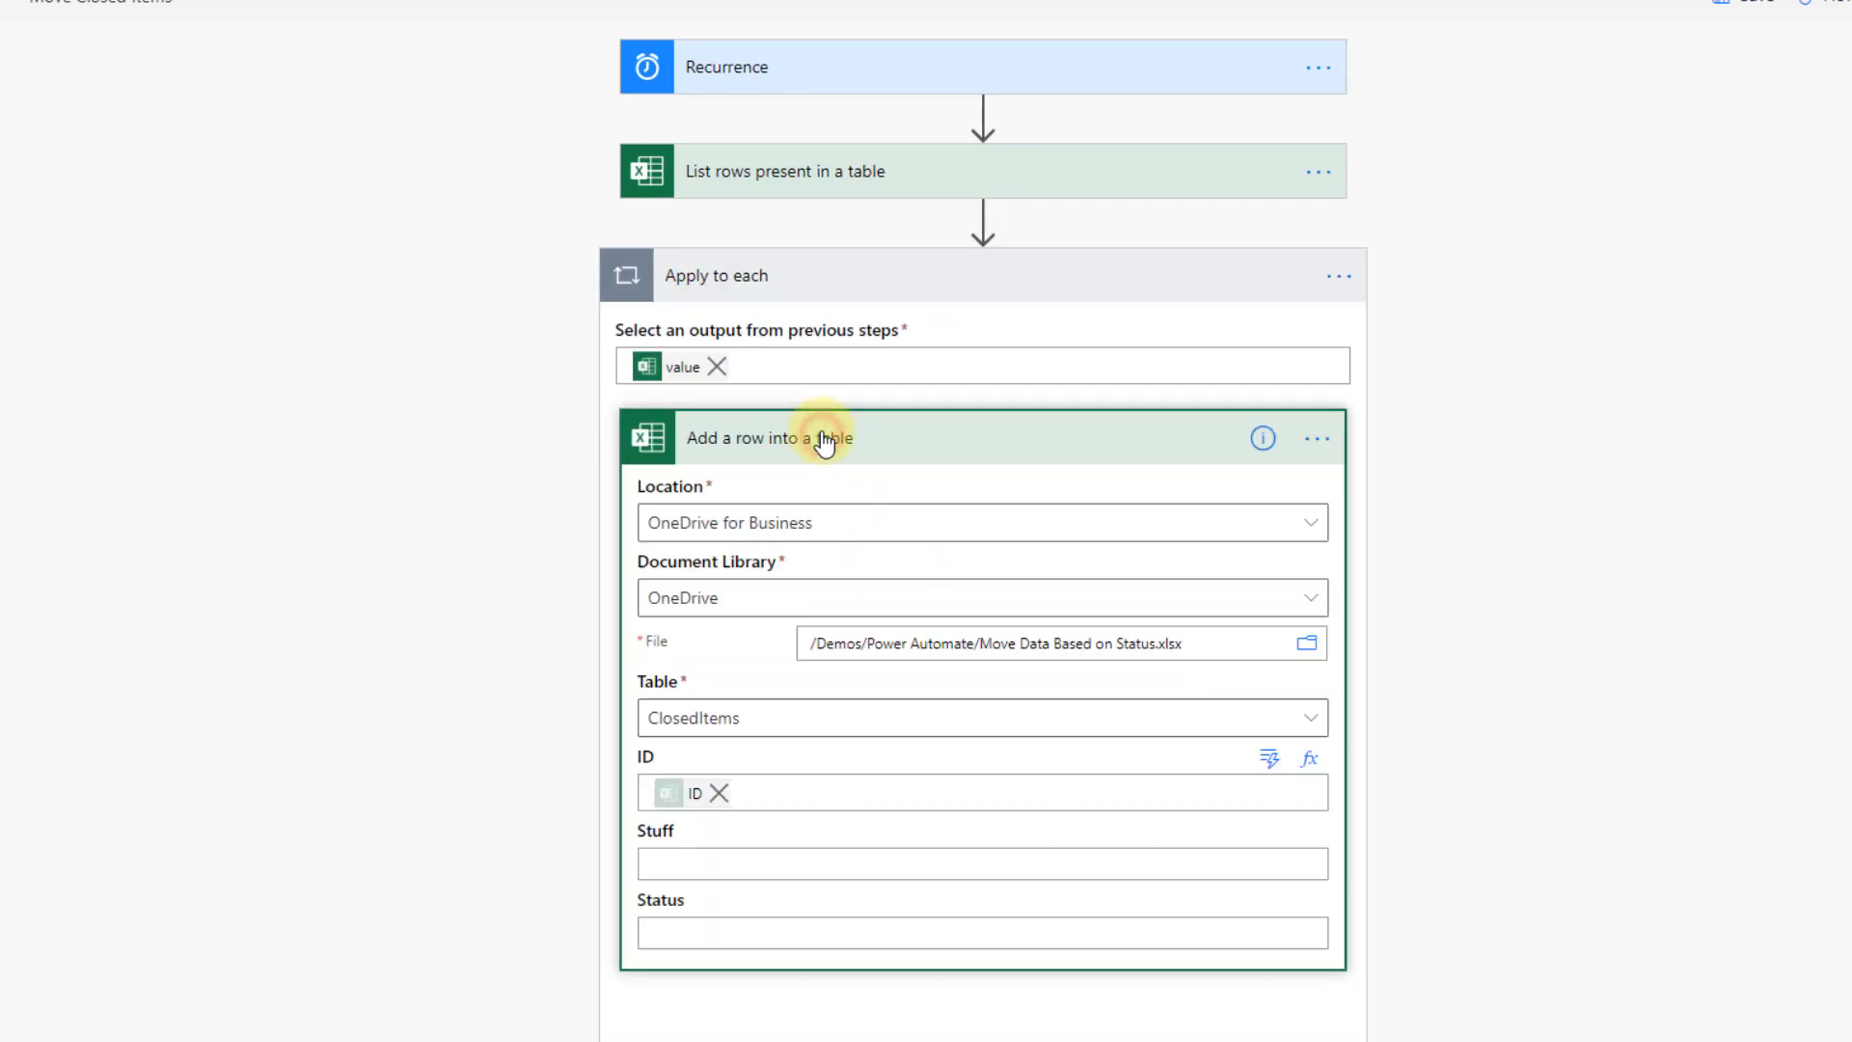
- Review the list rows action's filter, and fill the add row action's Stuff field with the dynamic value Stuff
click(748, 868)
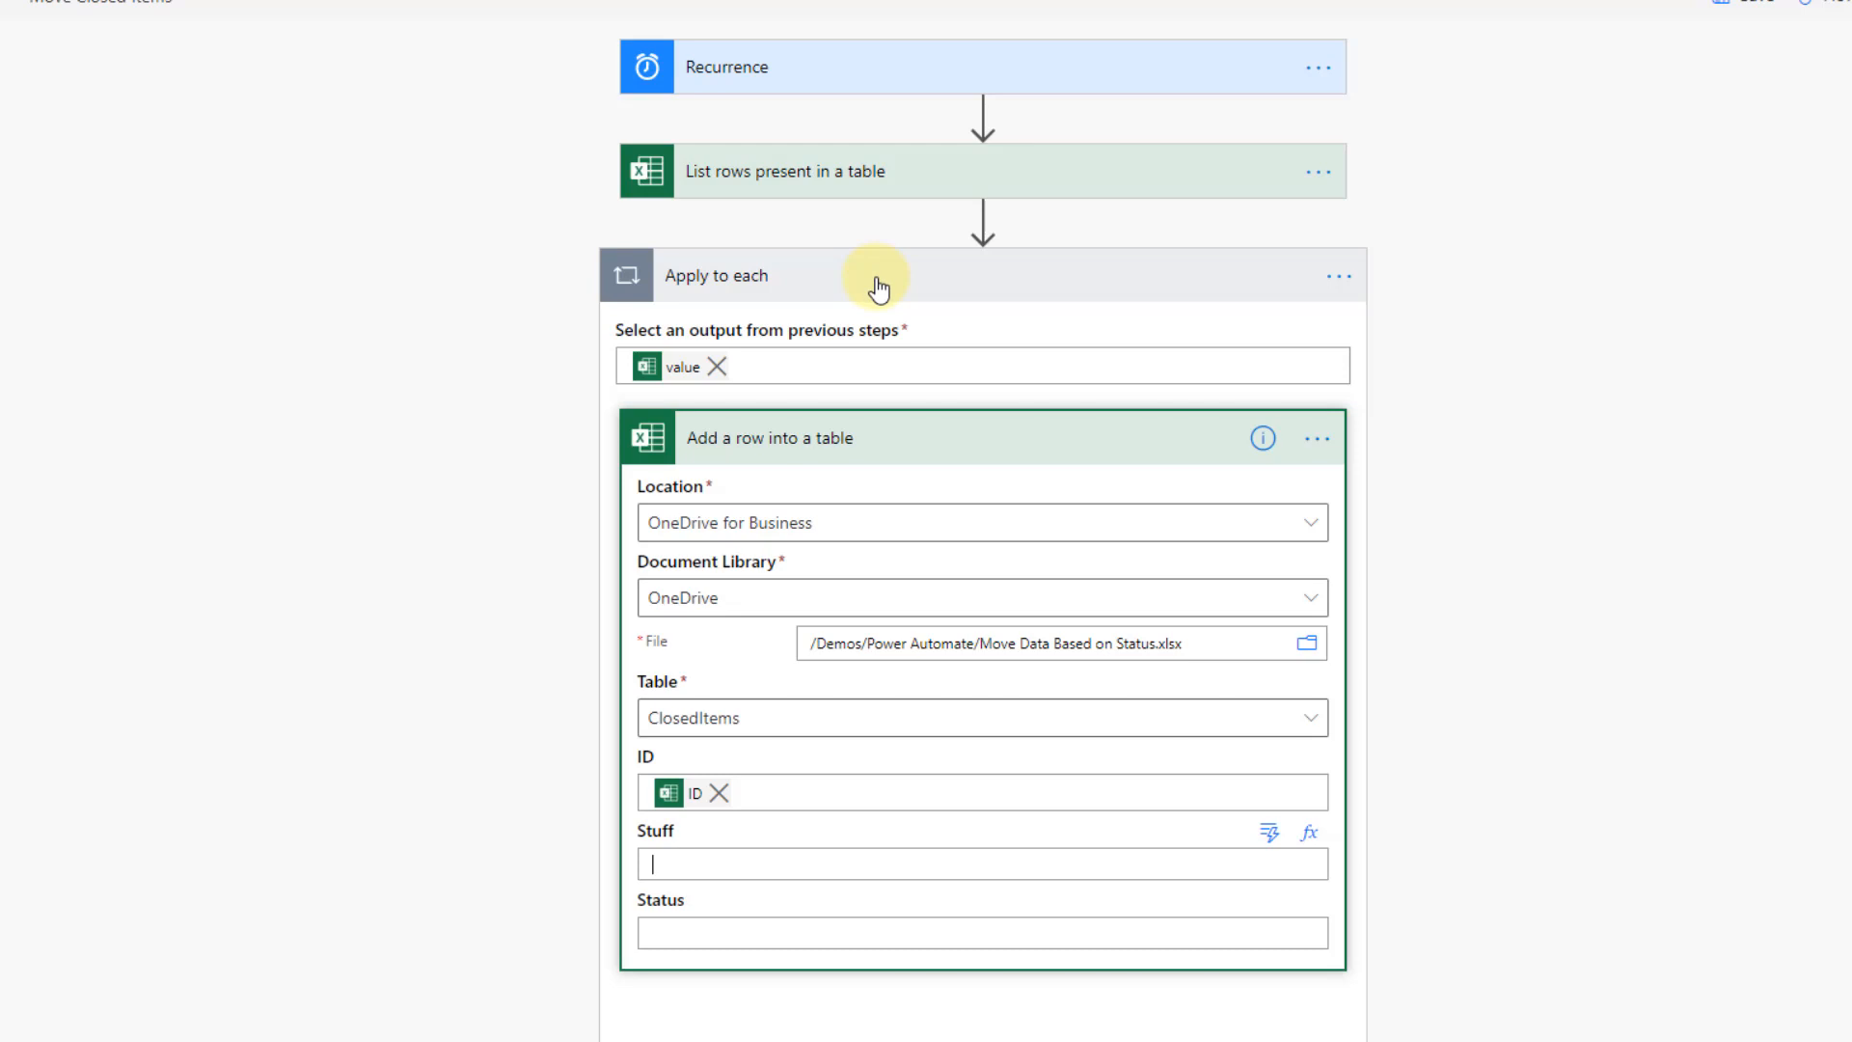
click(879, 182)
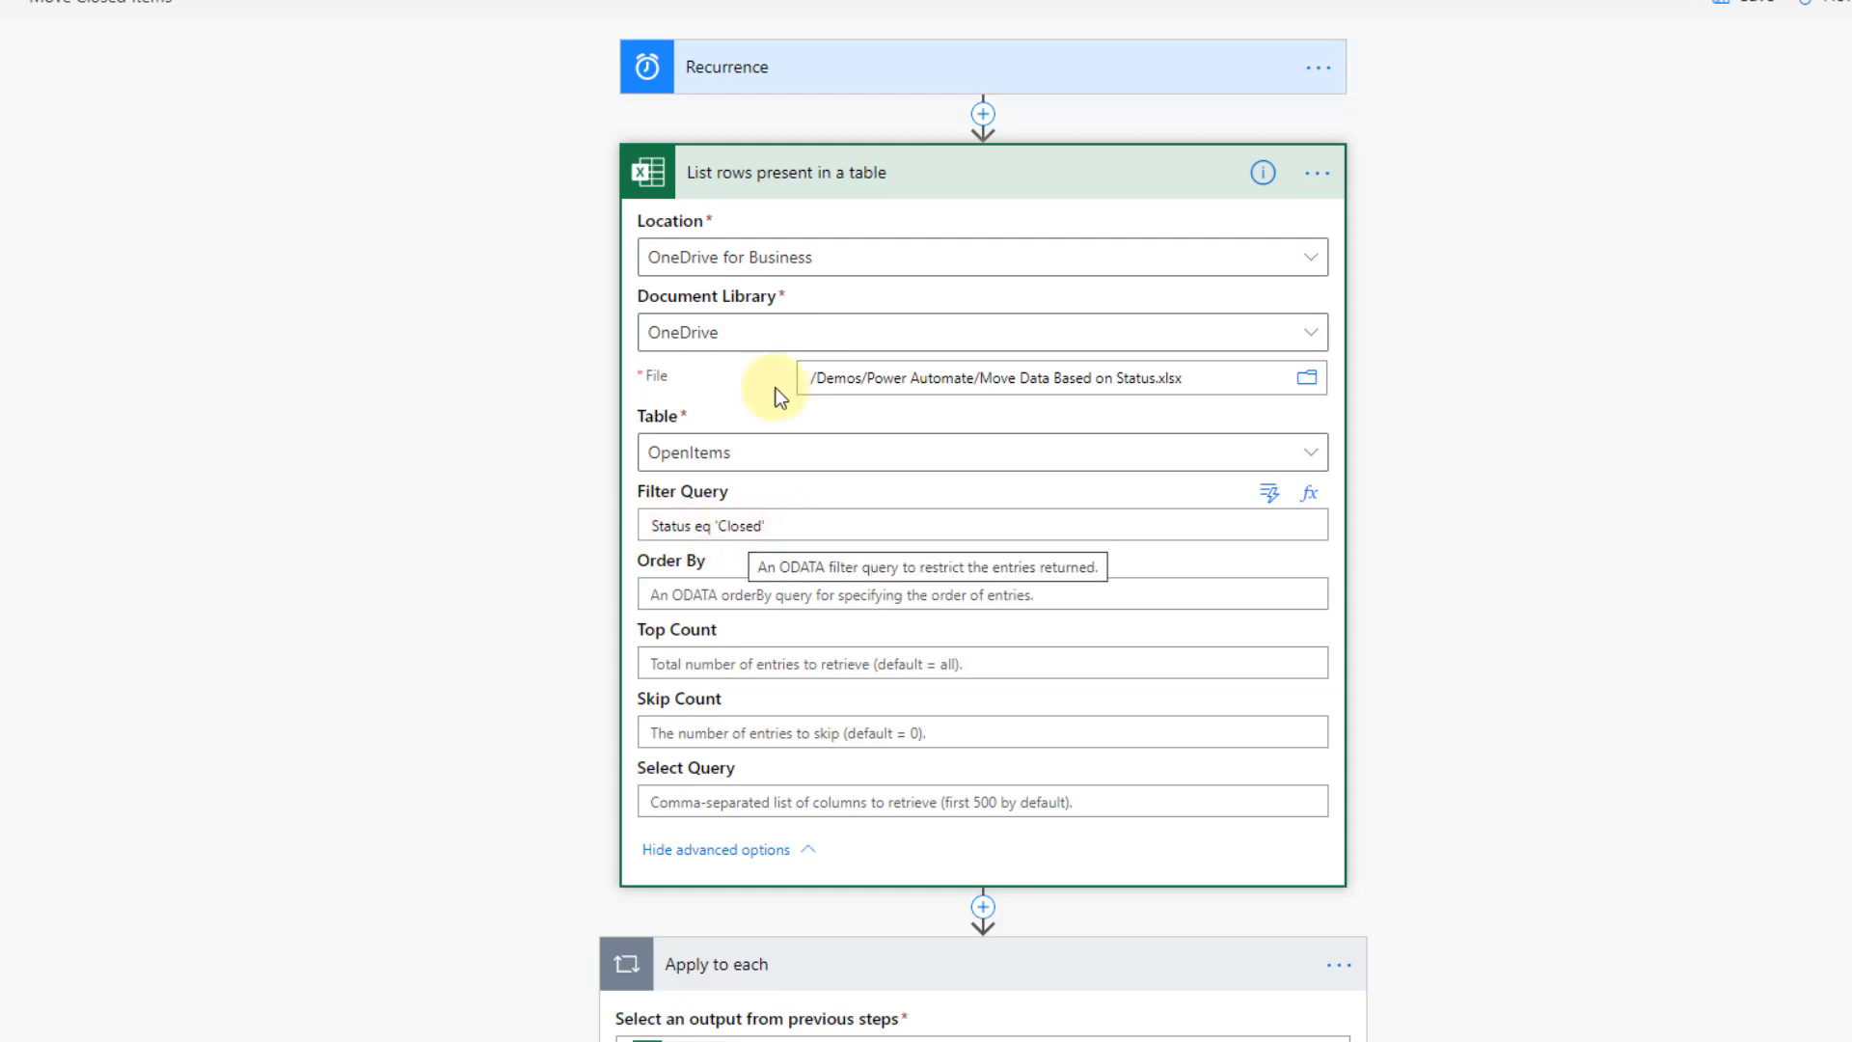
click(868, 170)
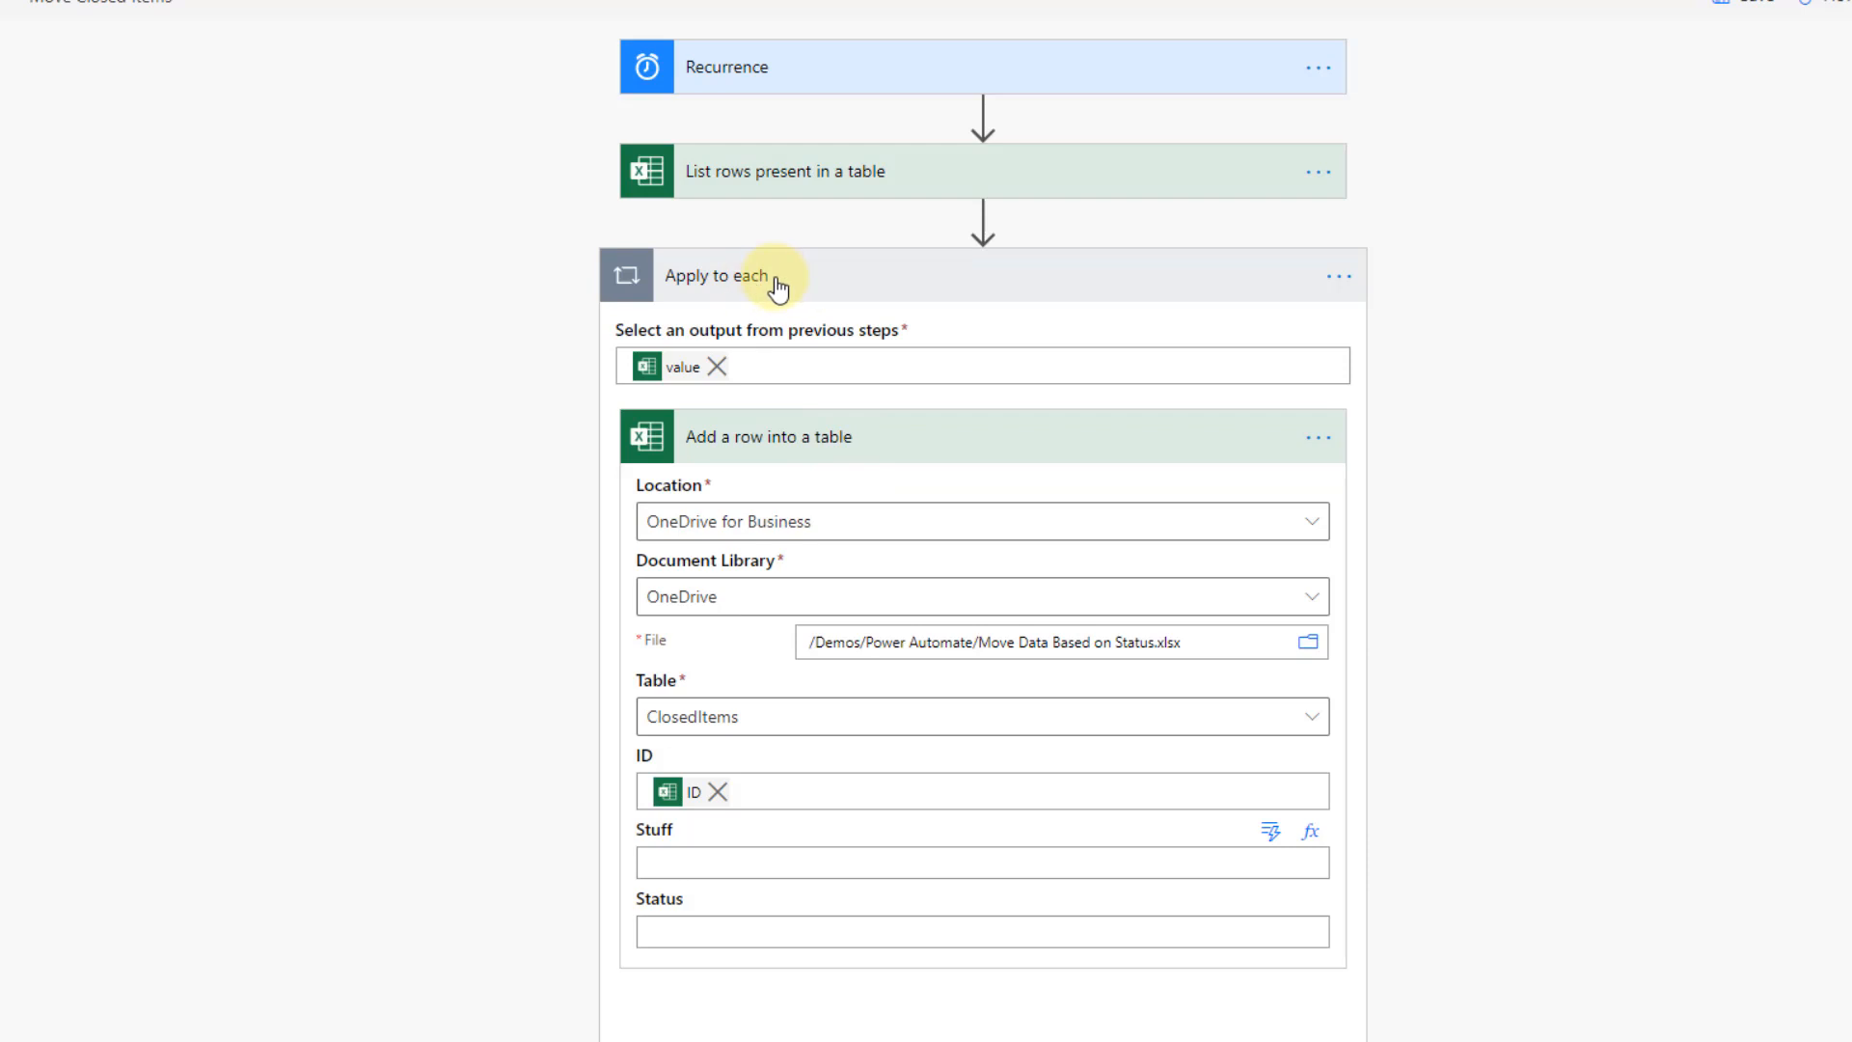
click(773, 868)
click(1268, 836)
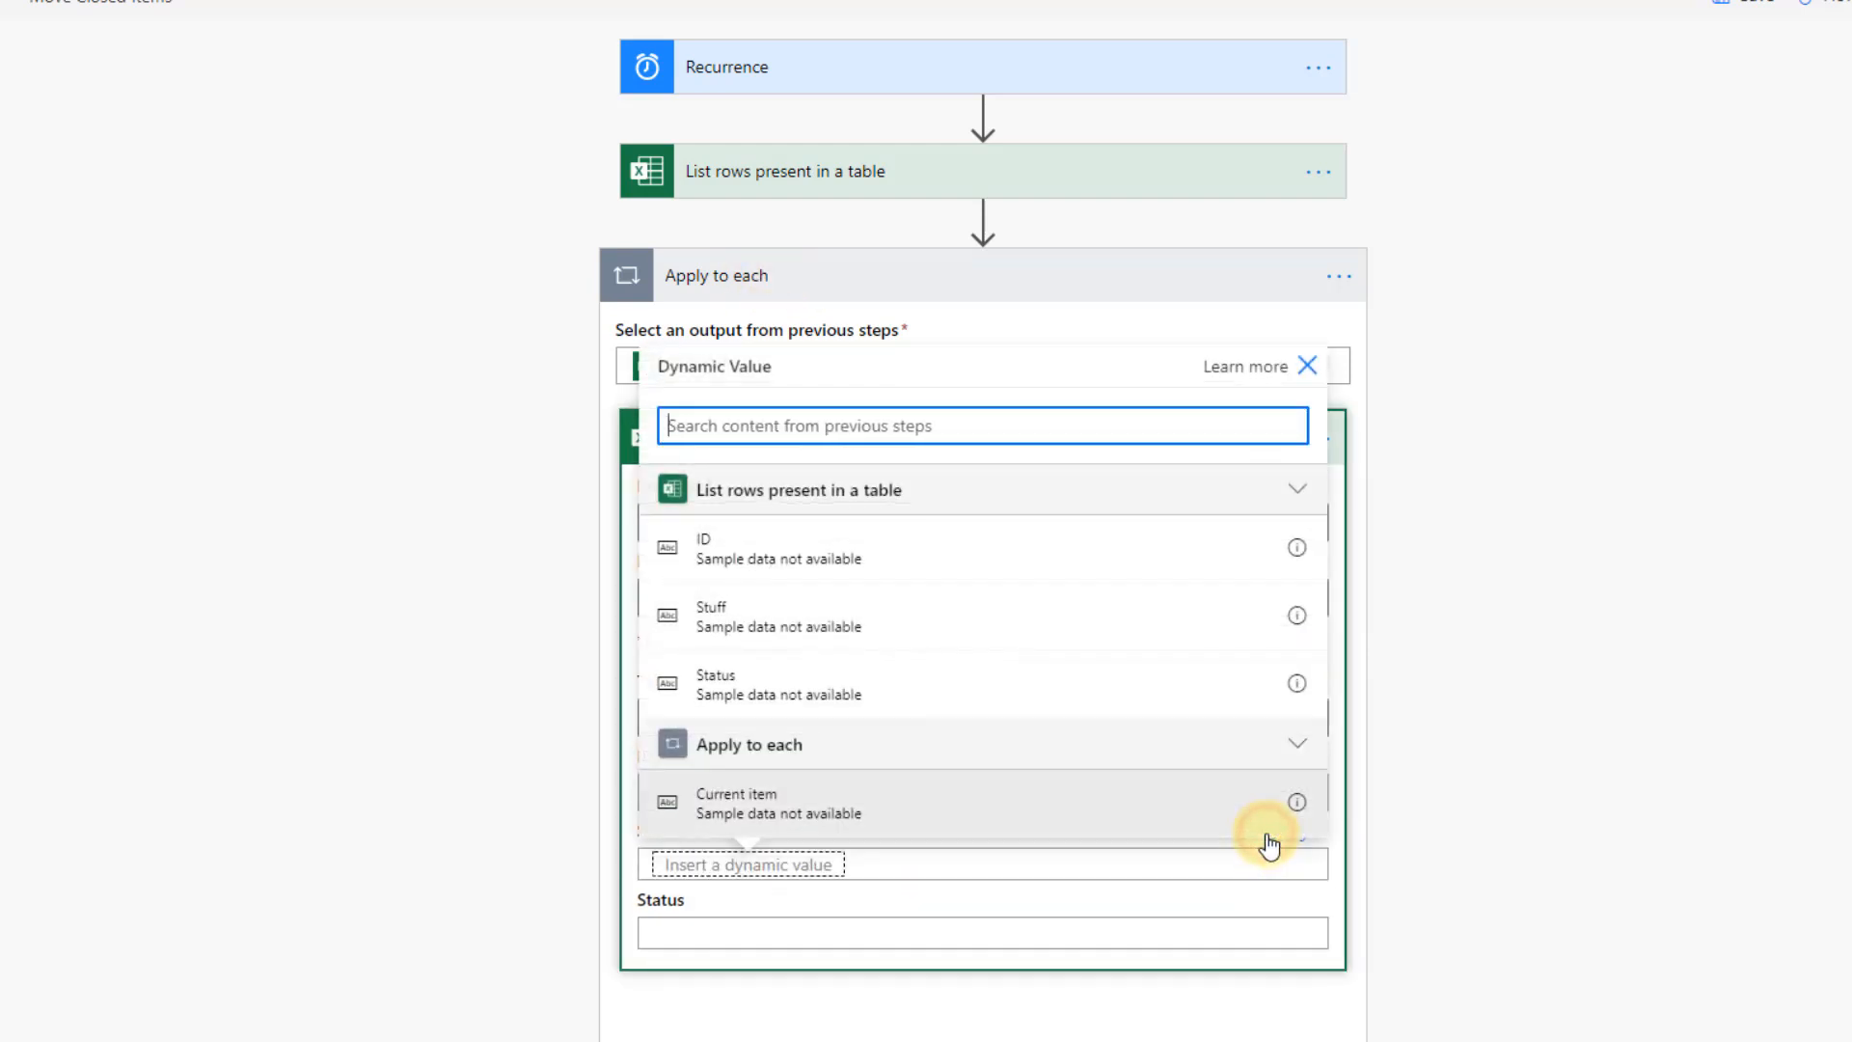
click(973, 629)
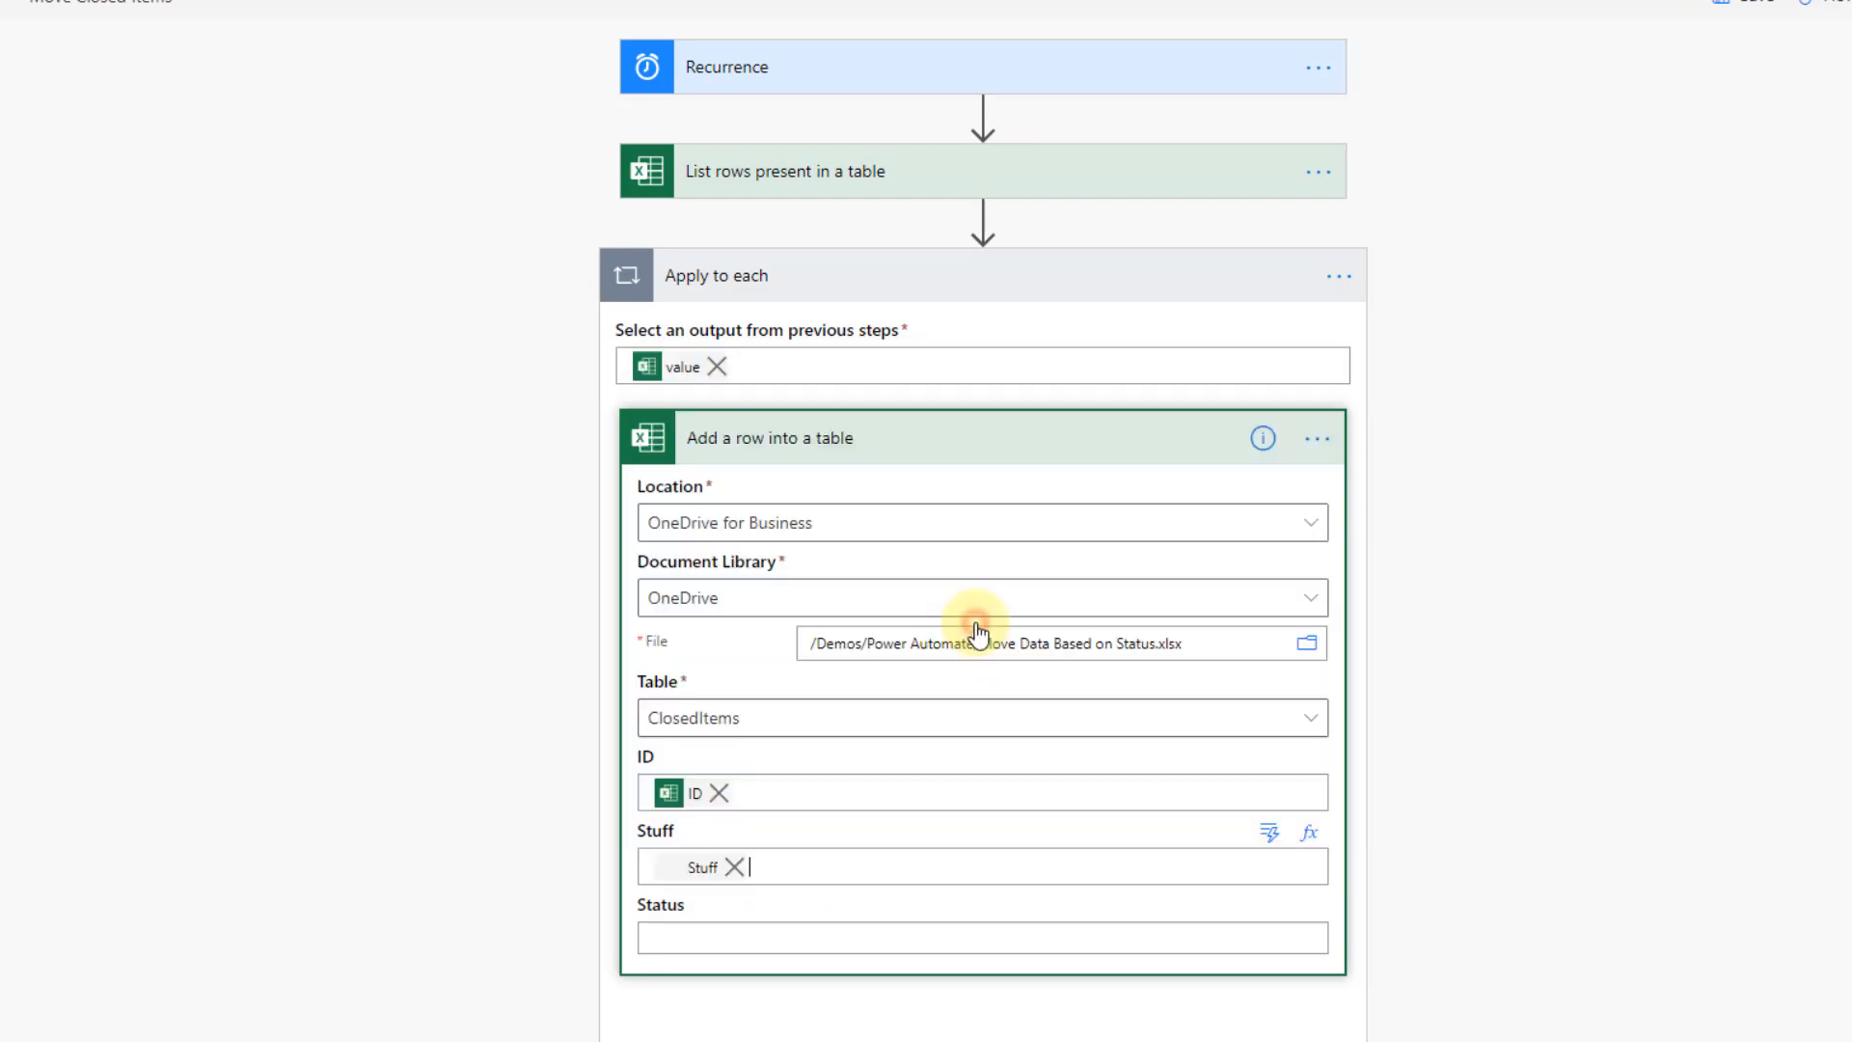
- Fill the add row action's Status field with the dynamic value Status from the list rows action
click(837, 938)
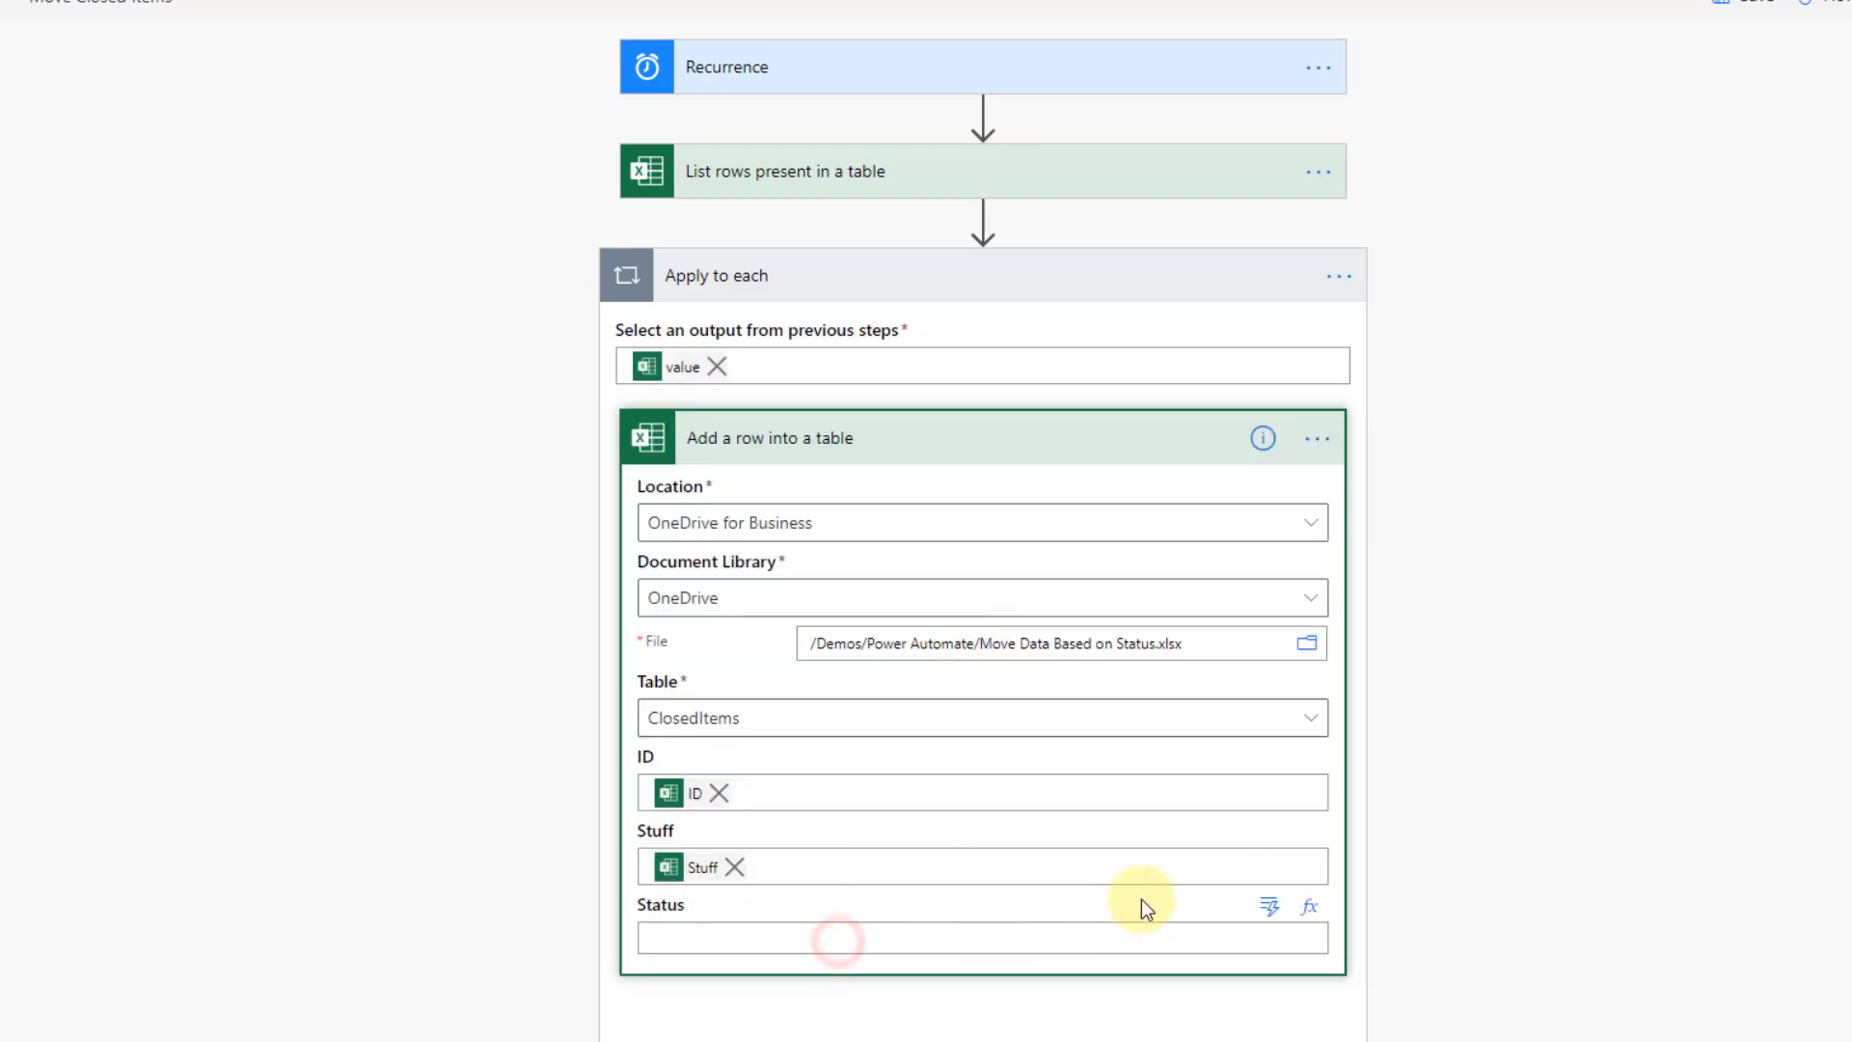
click(1268, 907)
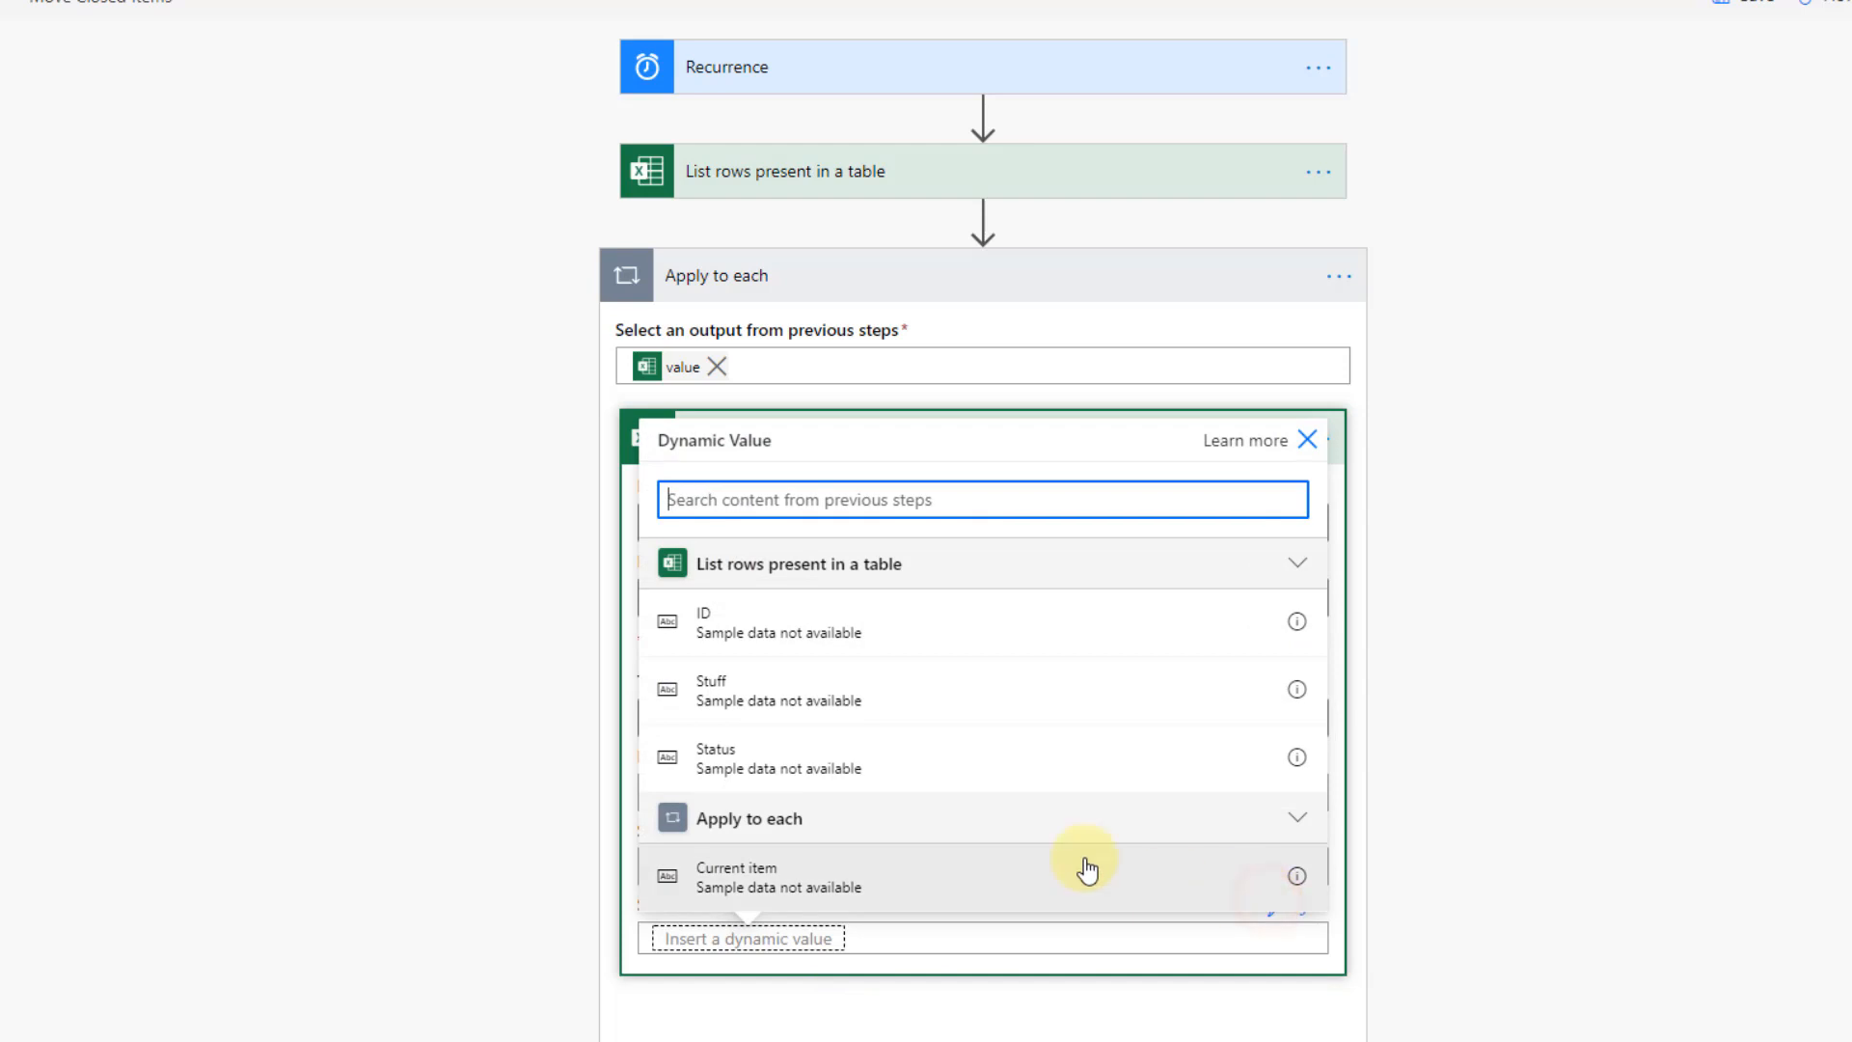
click(919, 779)
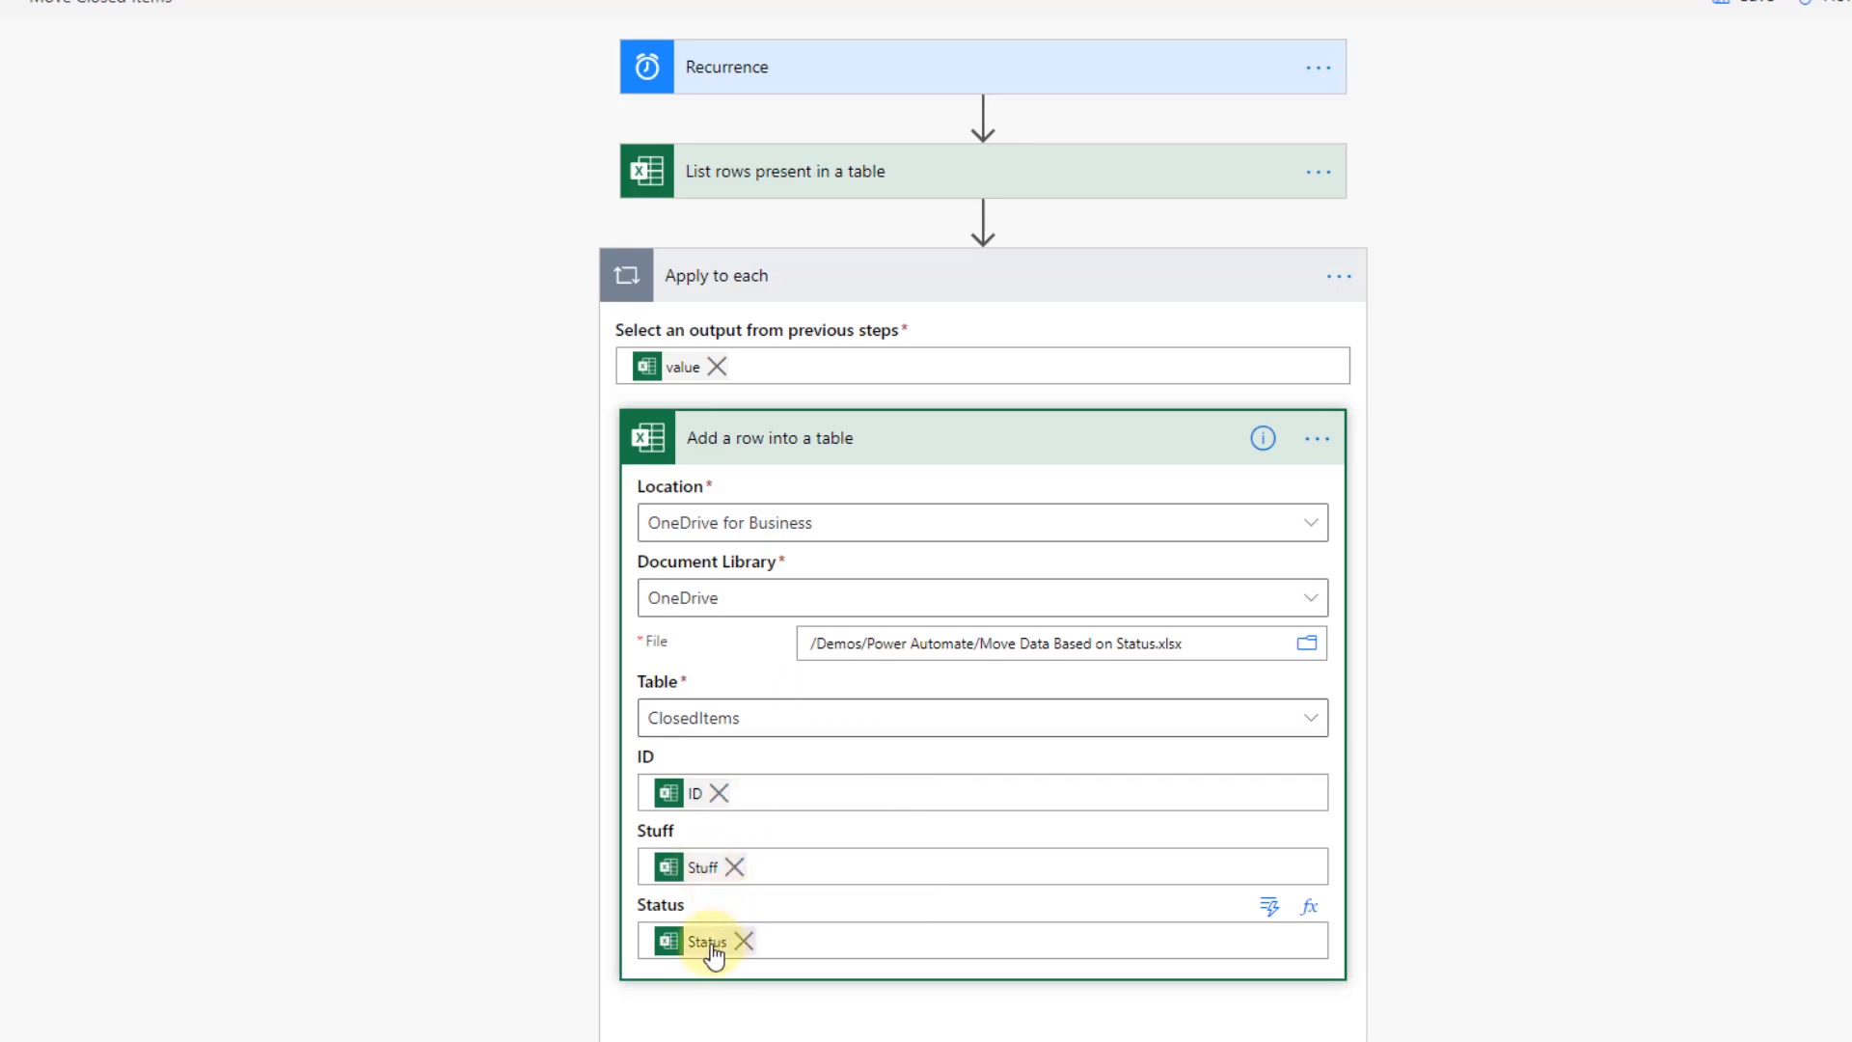
- Review the list rows action, and add an Excel Online (Business) Delete a row action inside the Apply to each loop
click(815, 183)
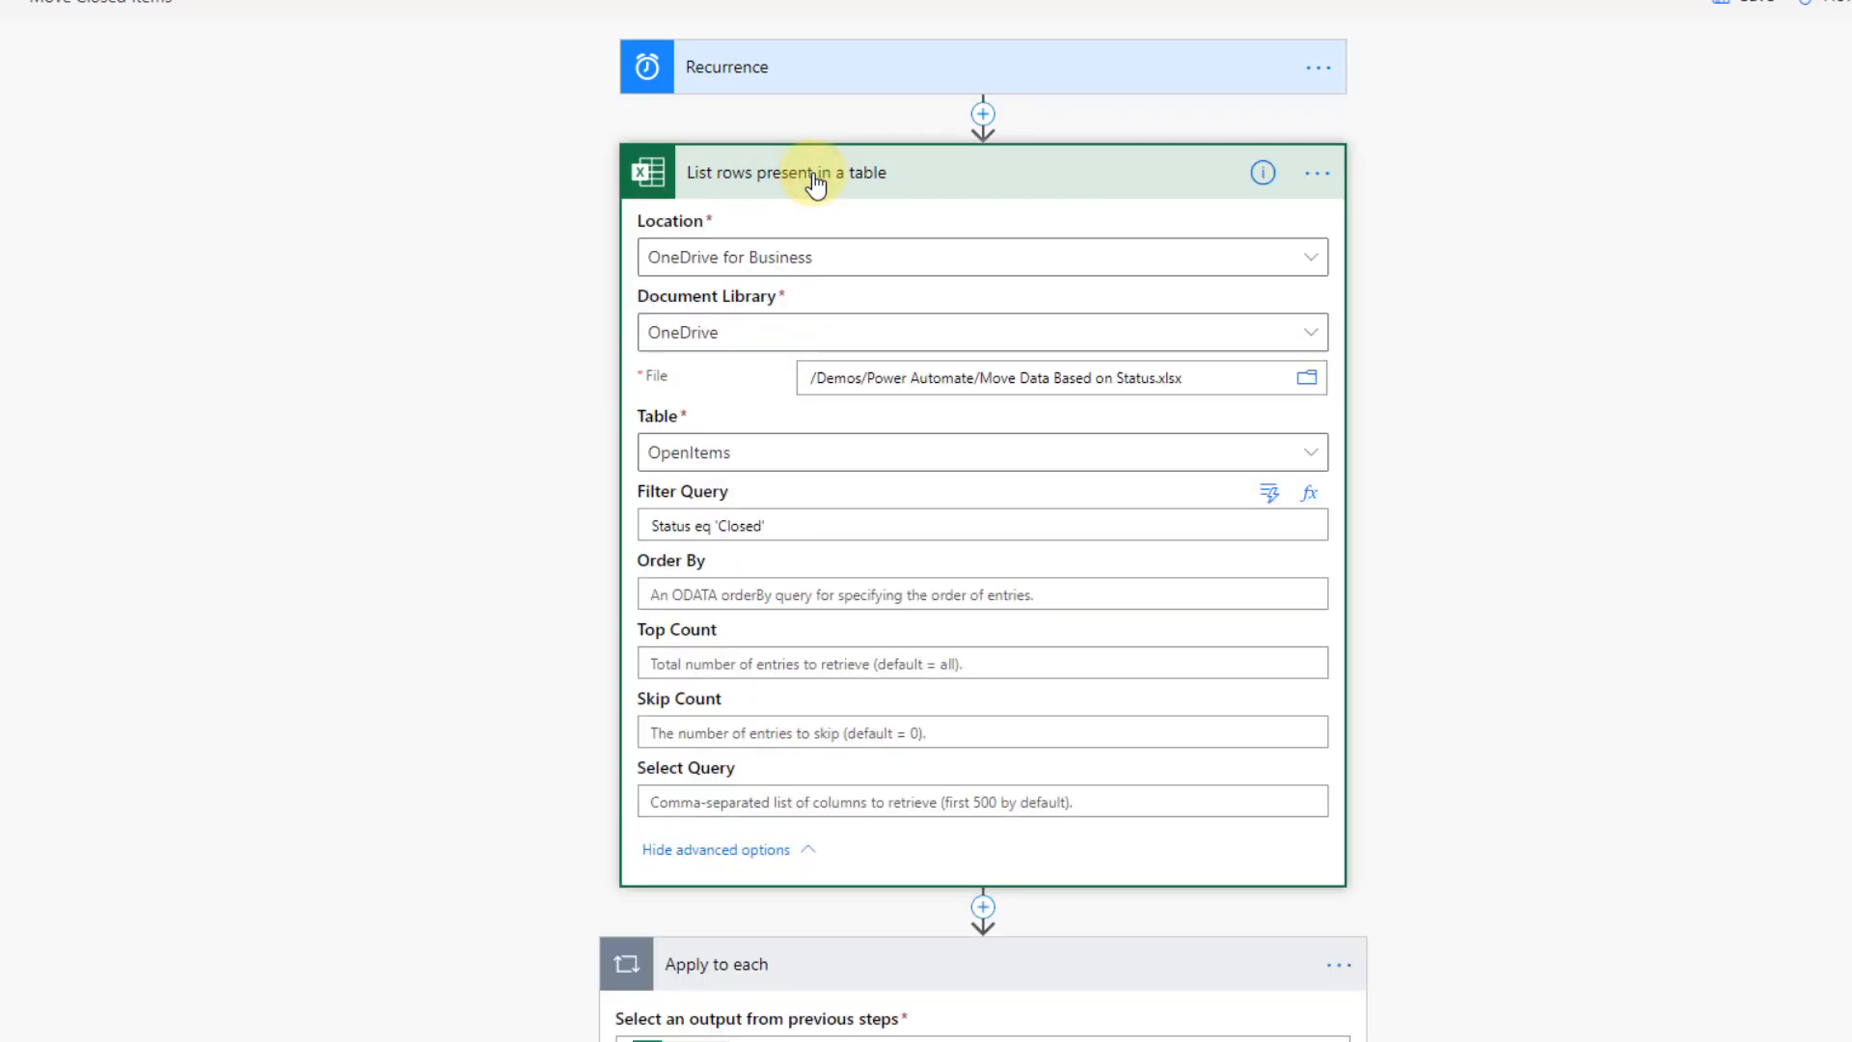
click(815, 183)
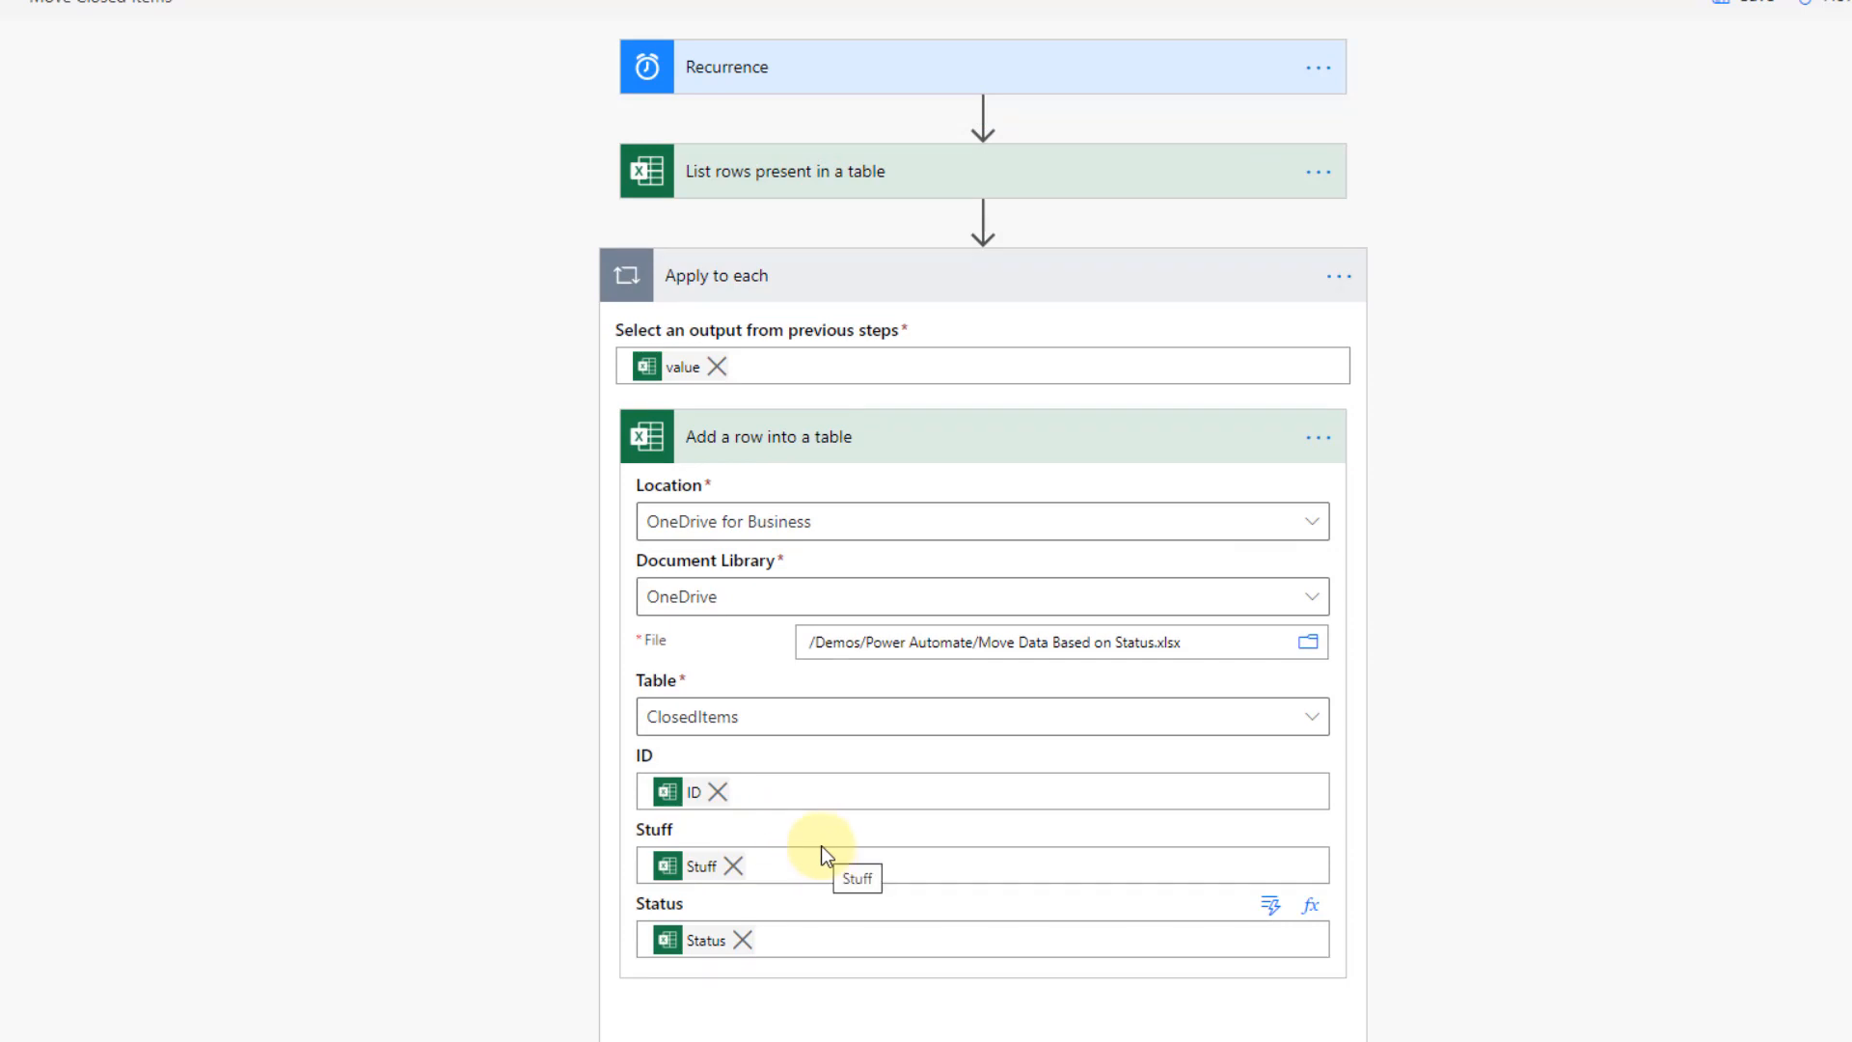
scroll(822, 853, down, 2)
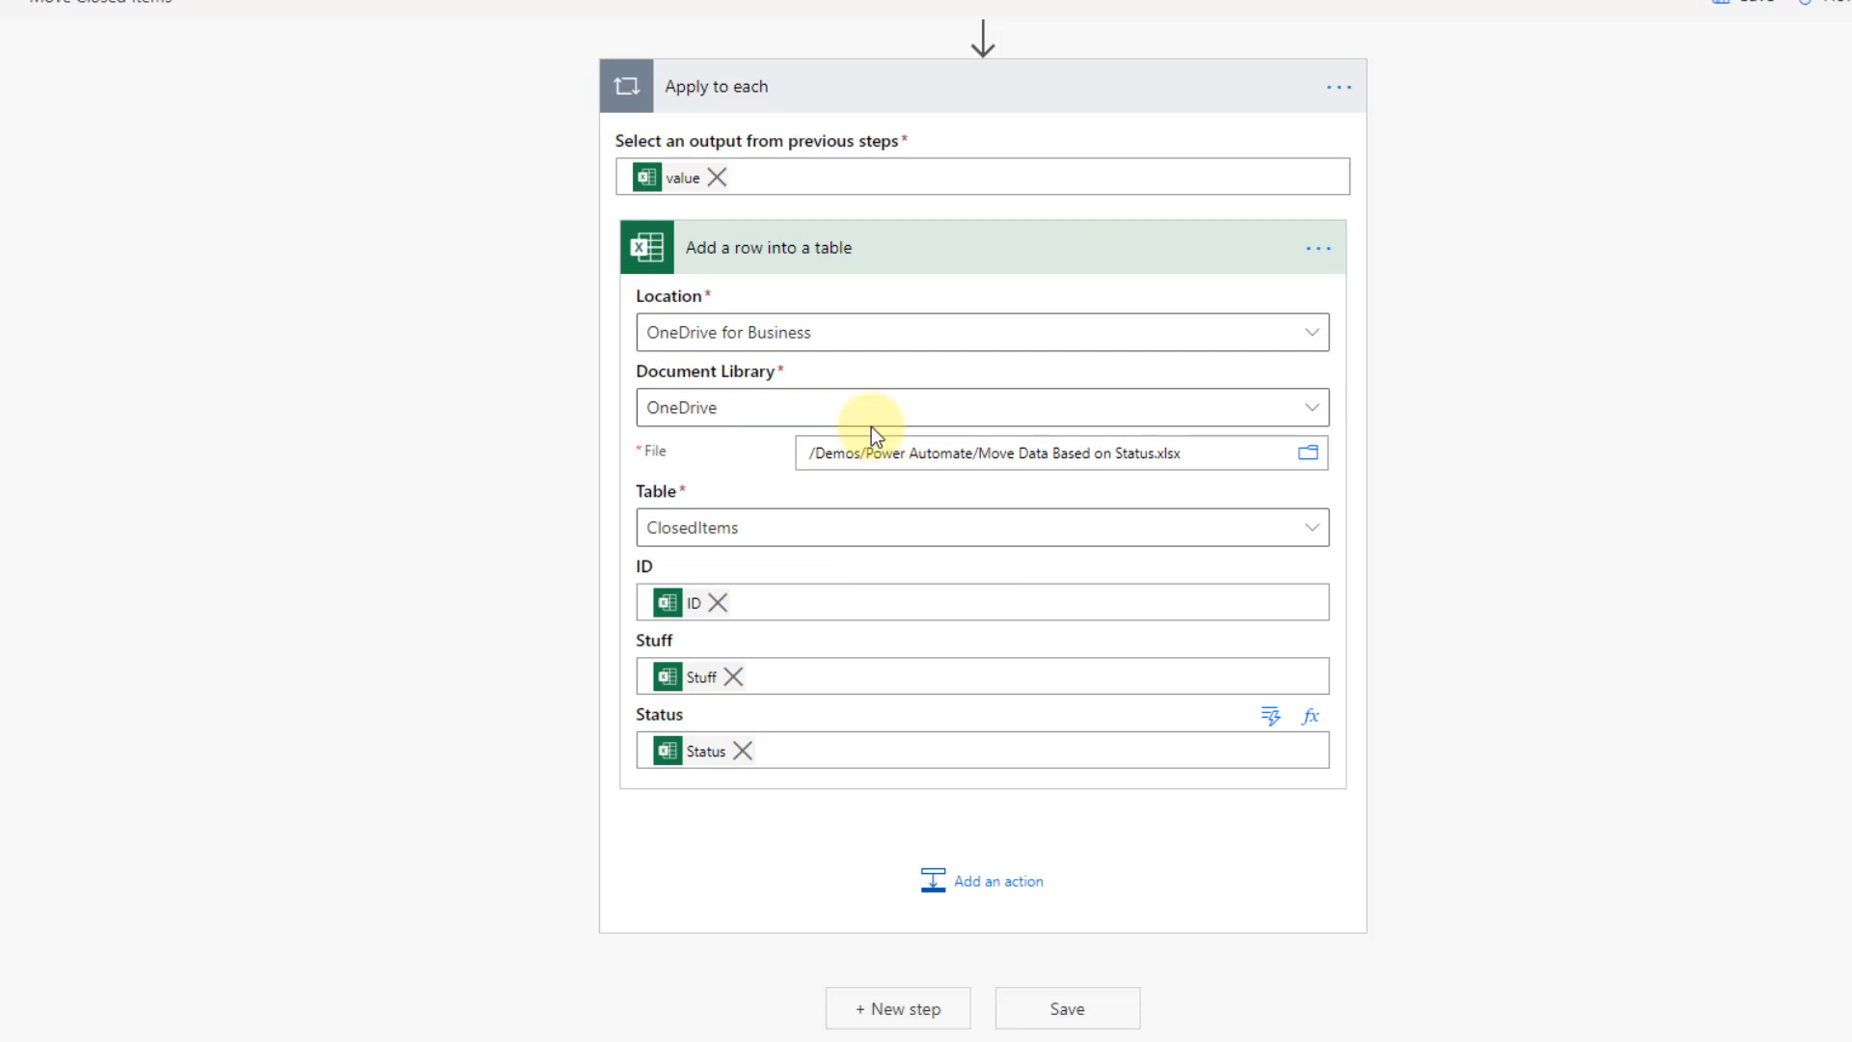
click(952, 880)
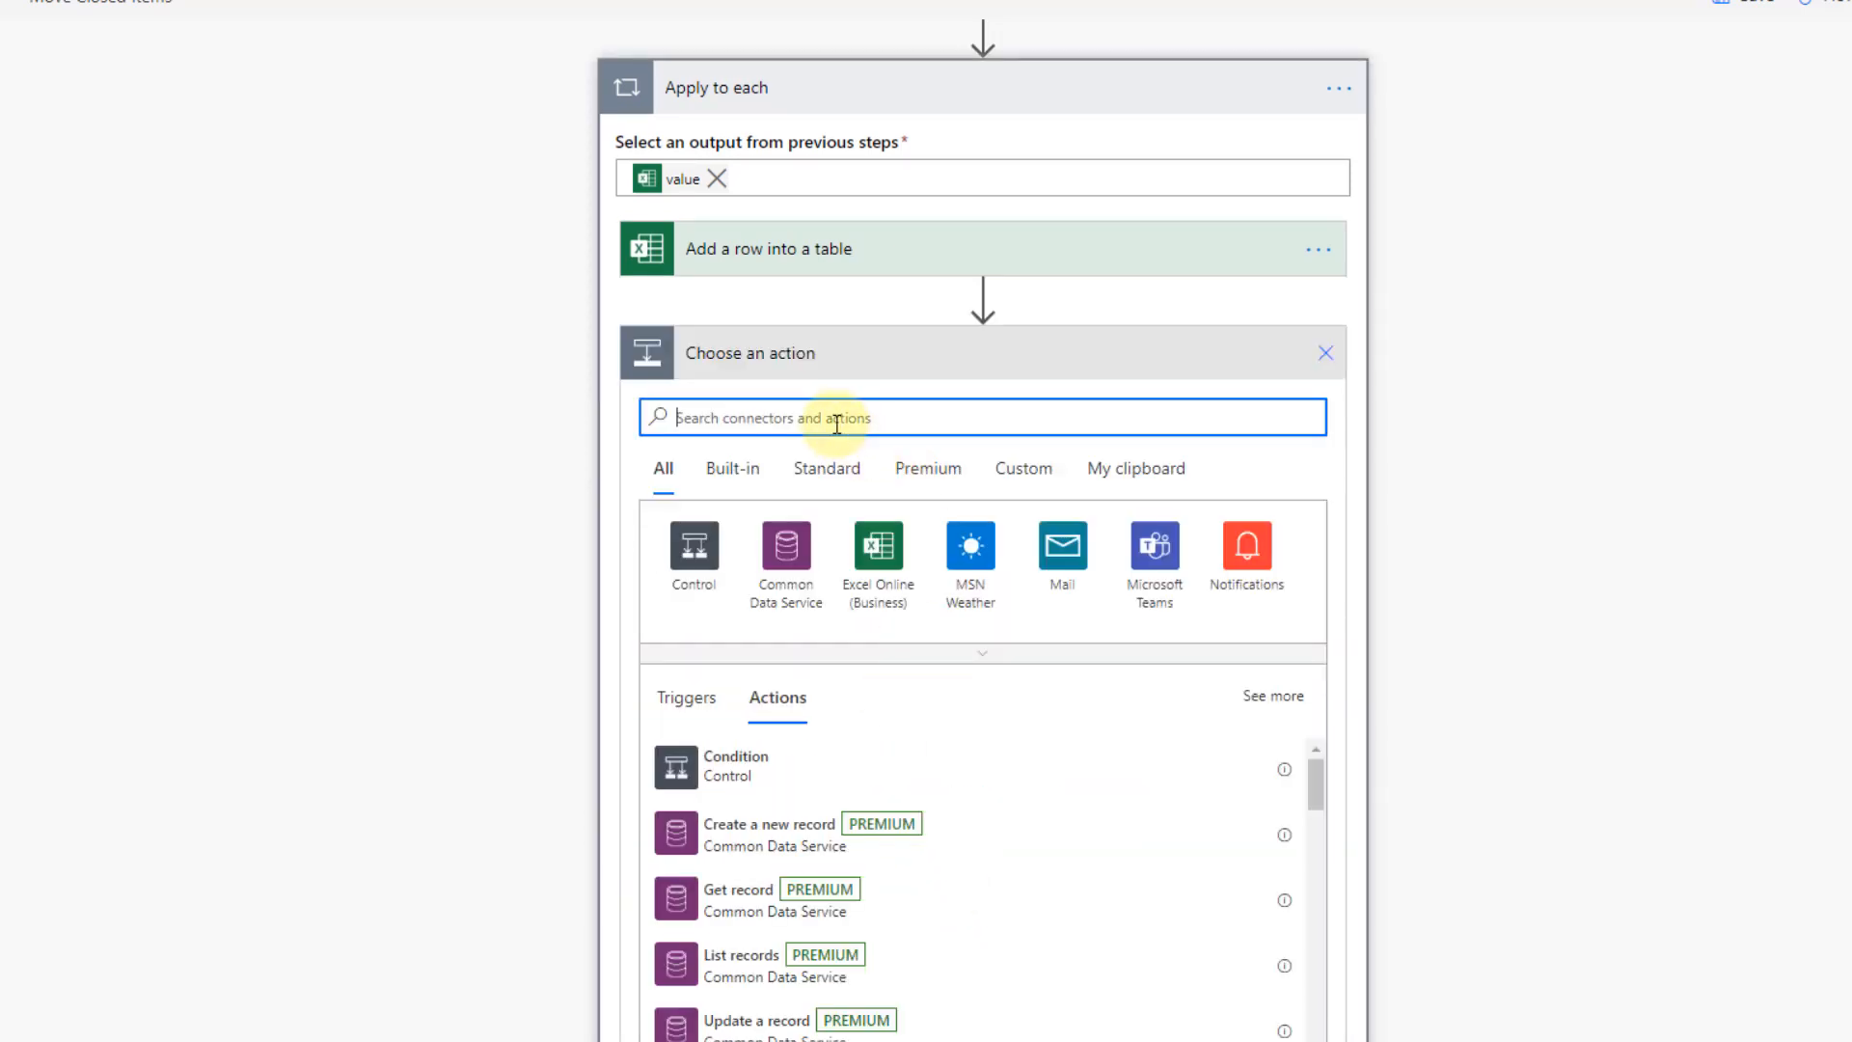
click(887, 563)
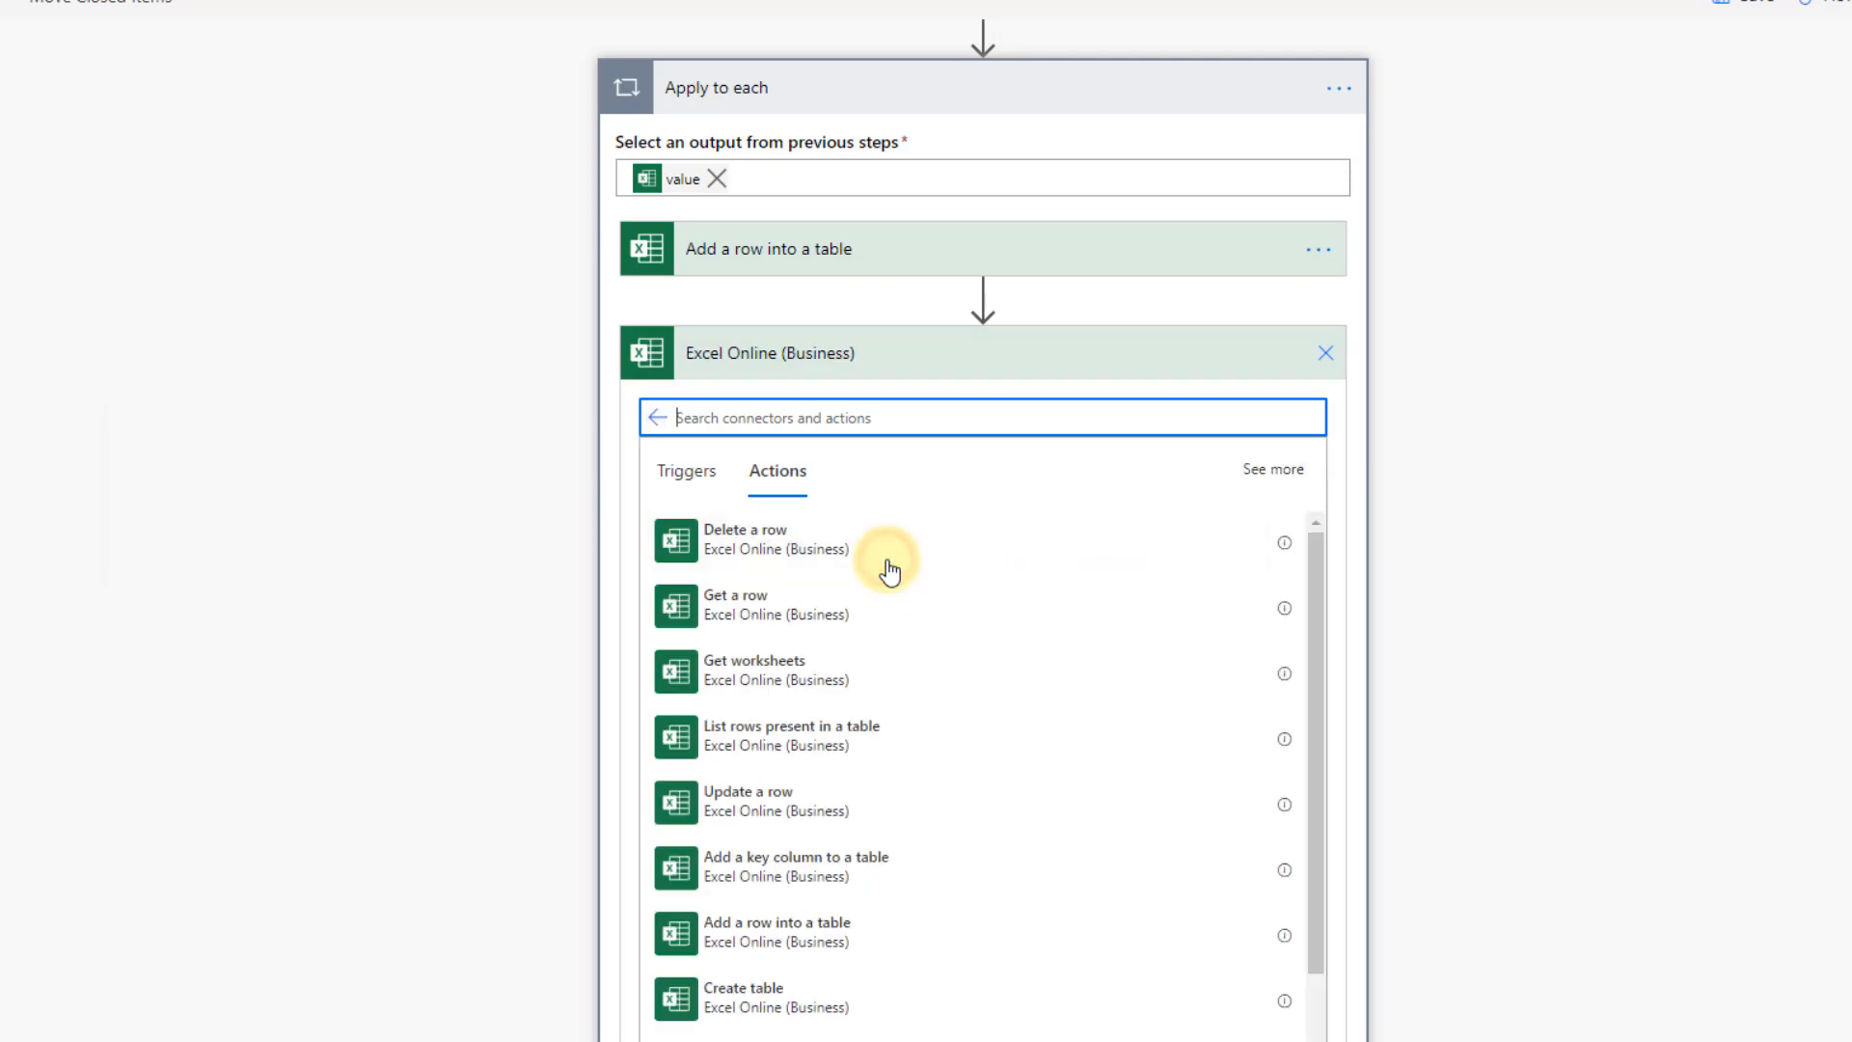
click(827, 540)
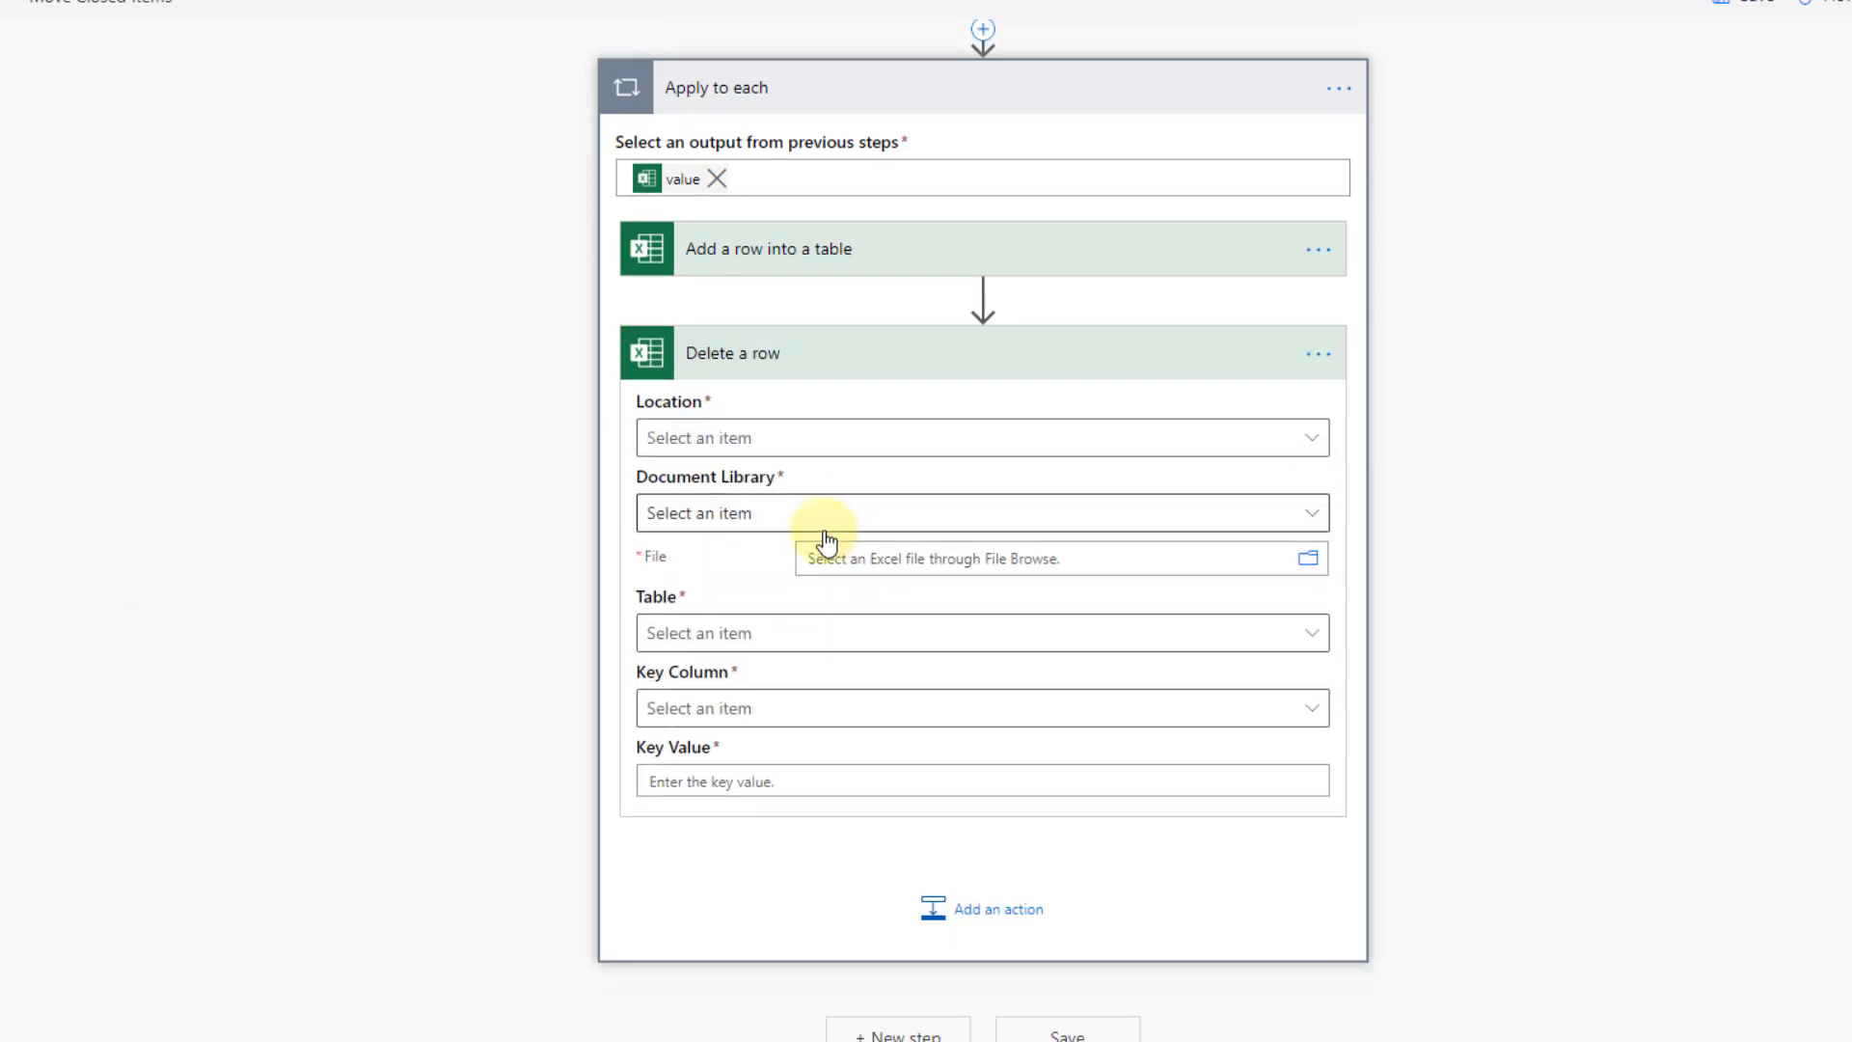
- Set the delete row action's location to OneDrive for Business and its document library to OneDrive
click(1307, 434)
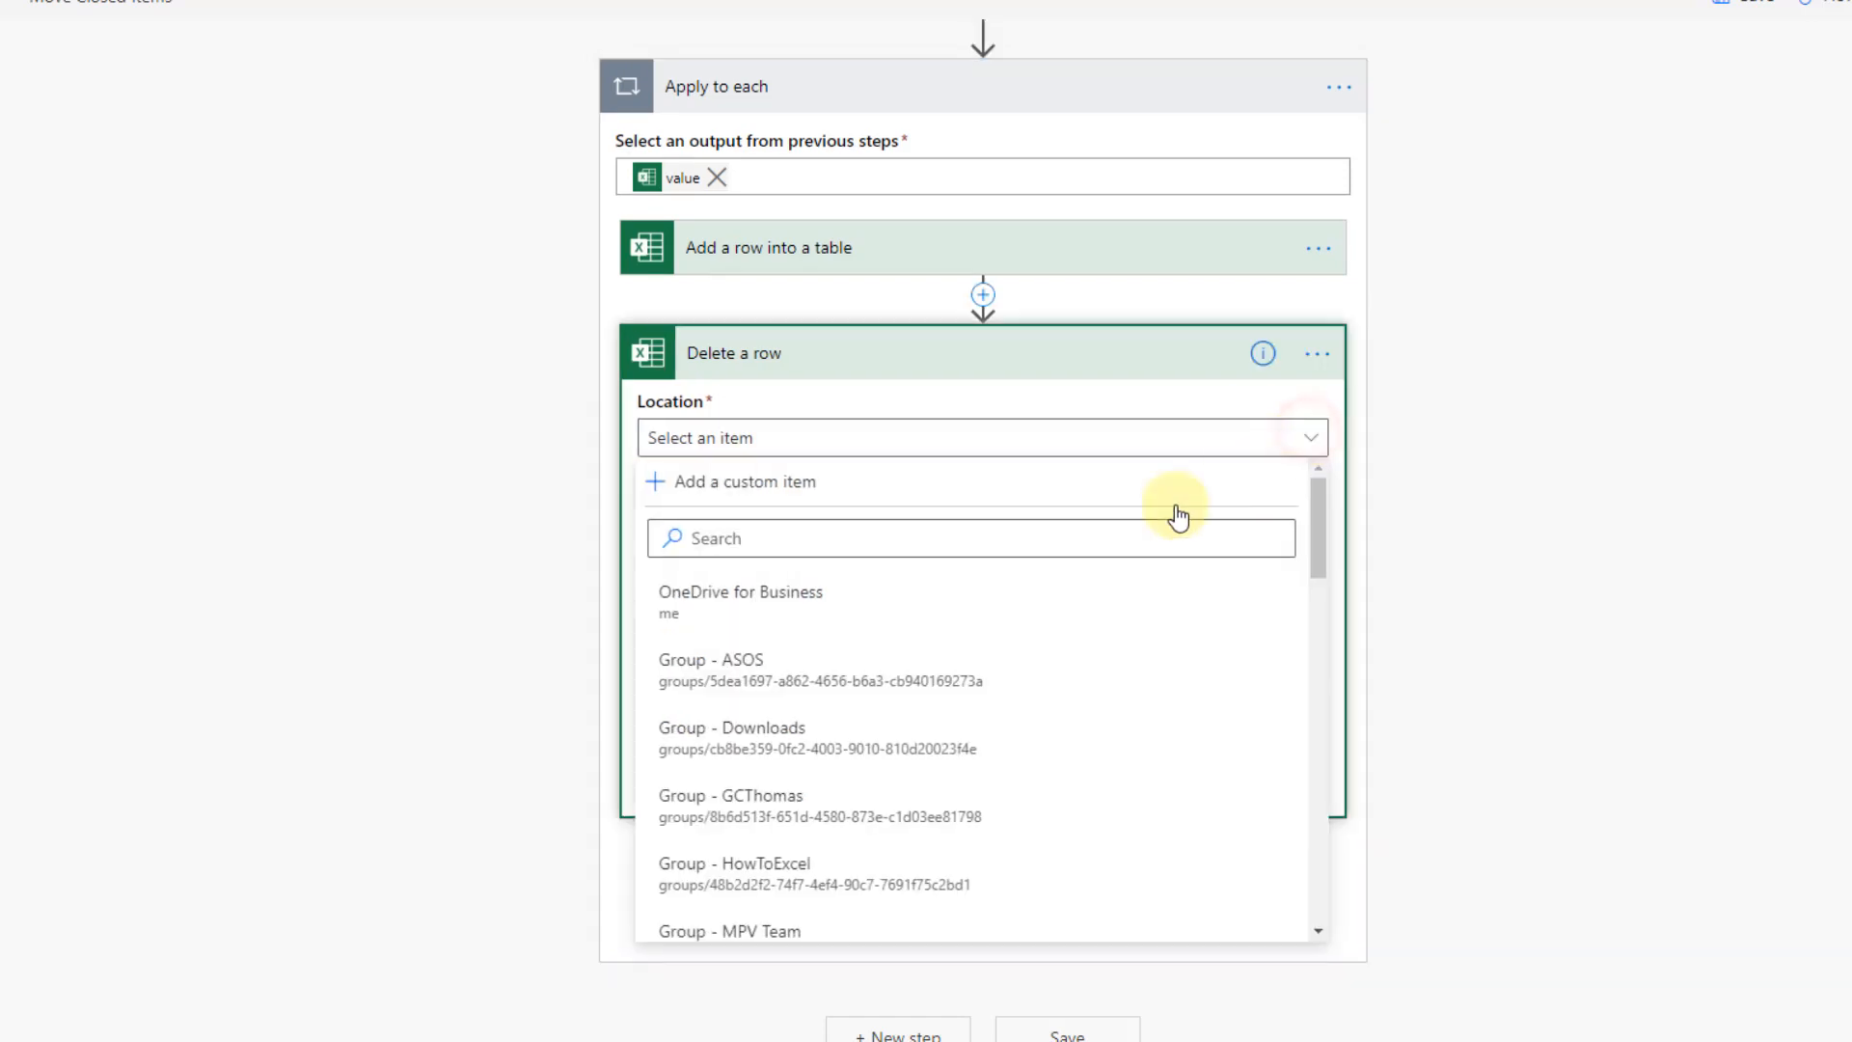
click(1075, 599)
click(1309, 512)
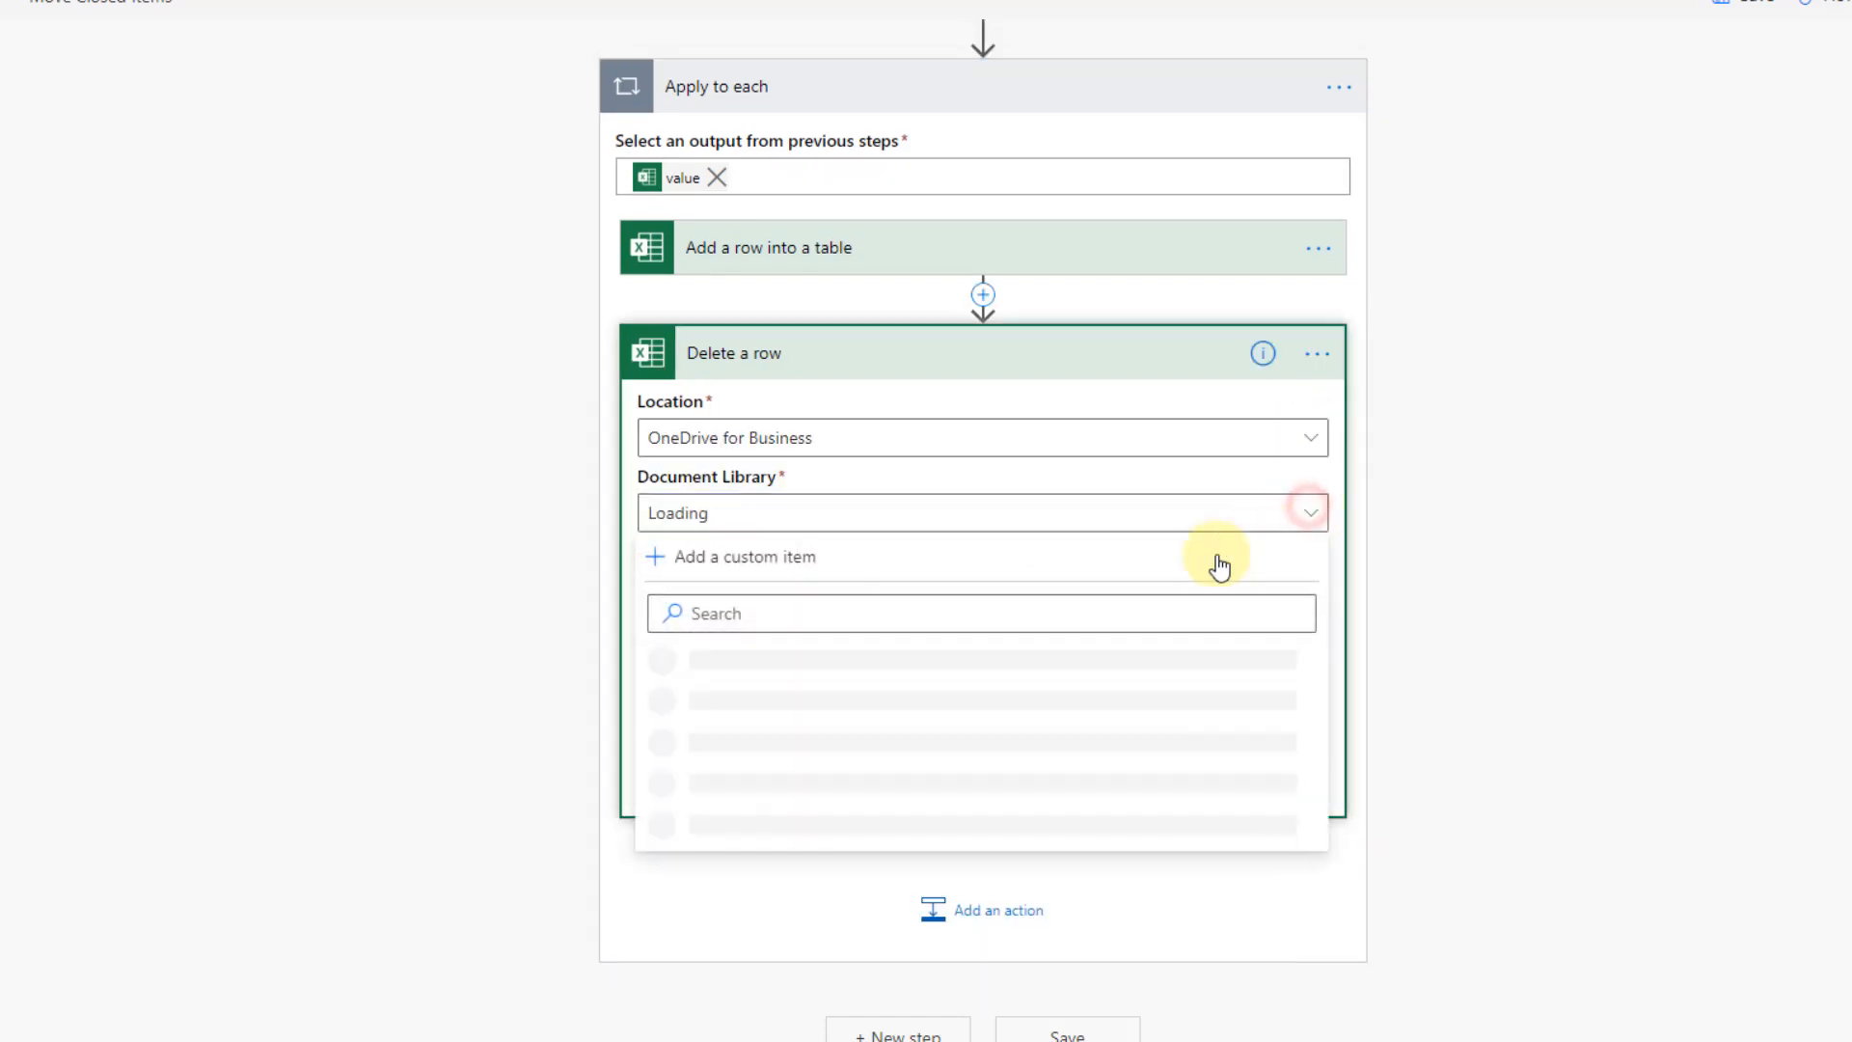
click(1083, 680)
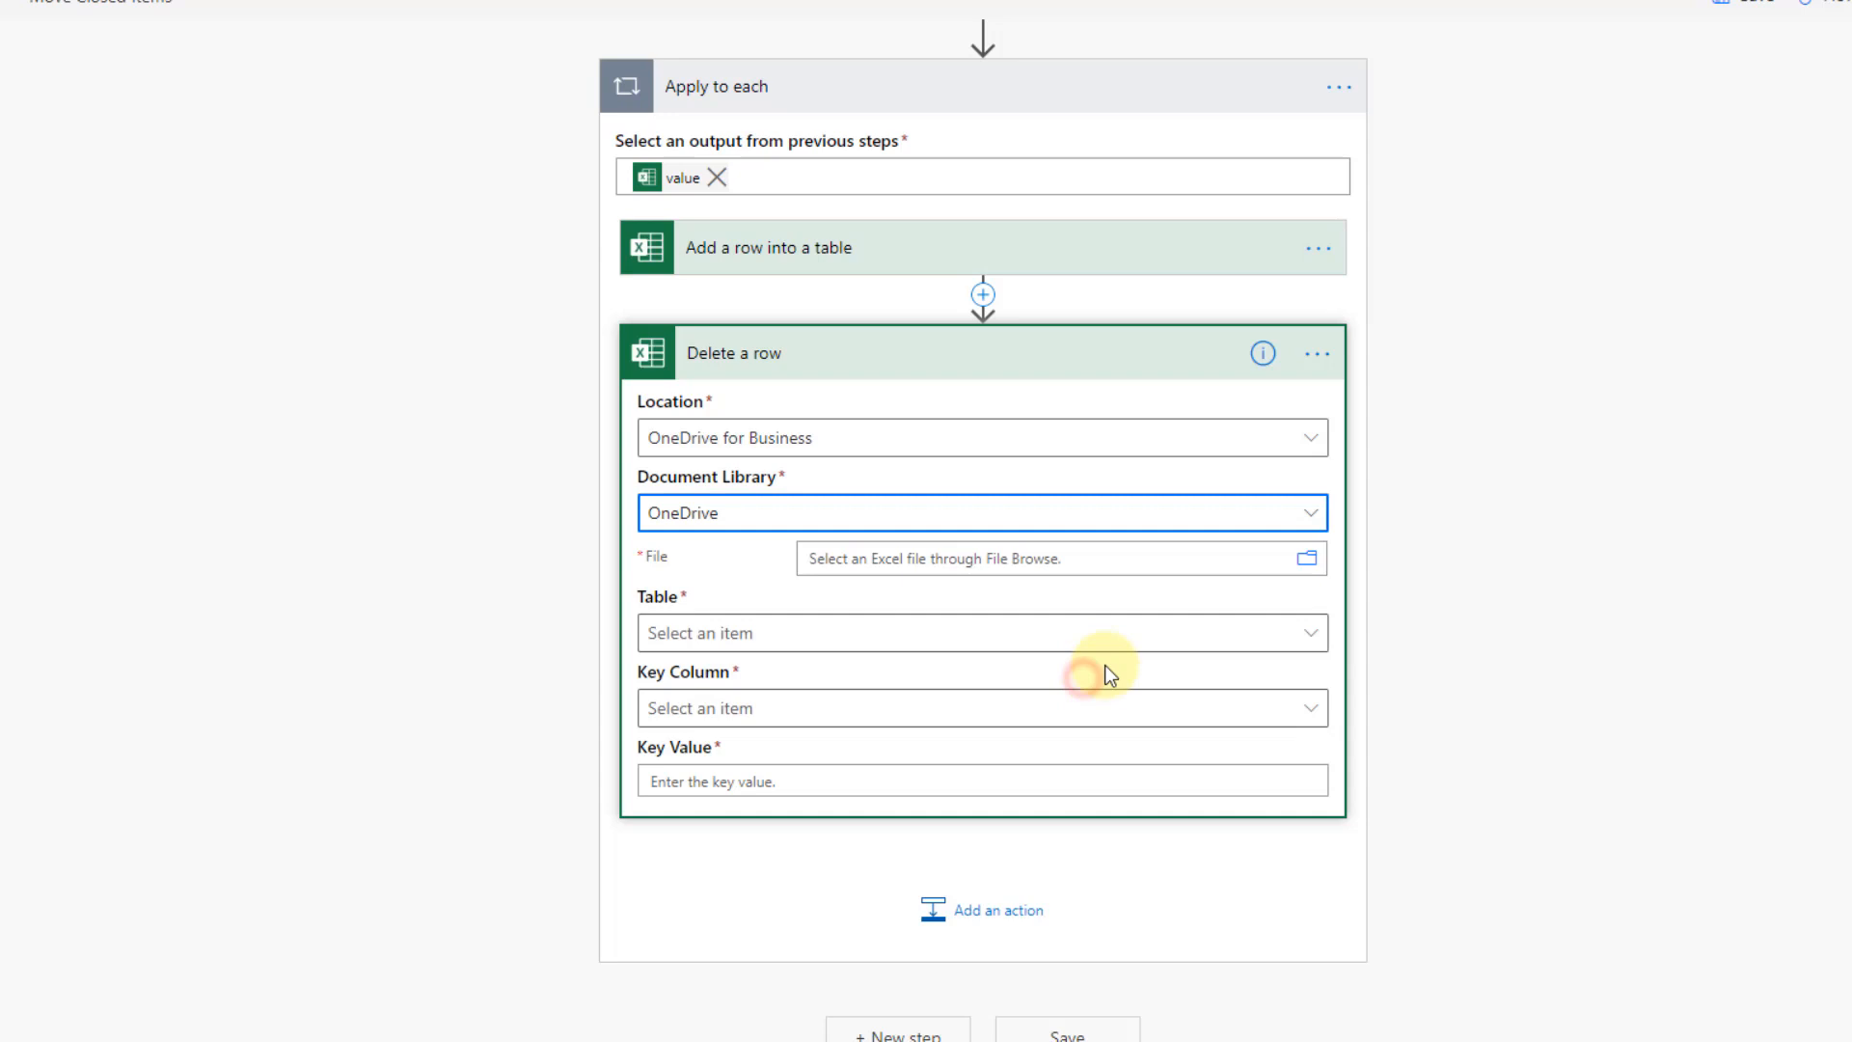
- Choose the file /Demos/Power Automate/Move Data Based on Status.xlsx and the OpenItems table for the delete row action
click(1308, 568)
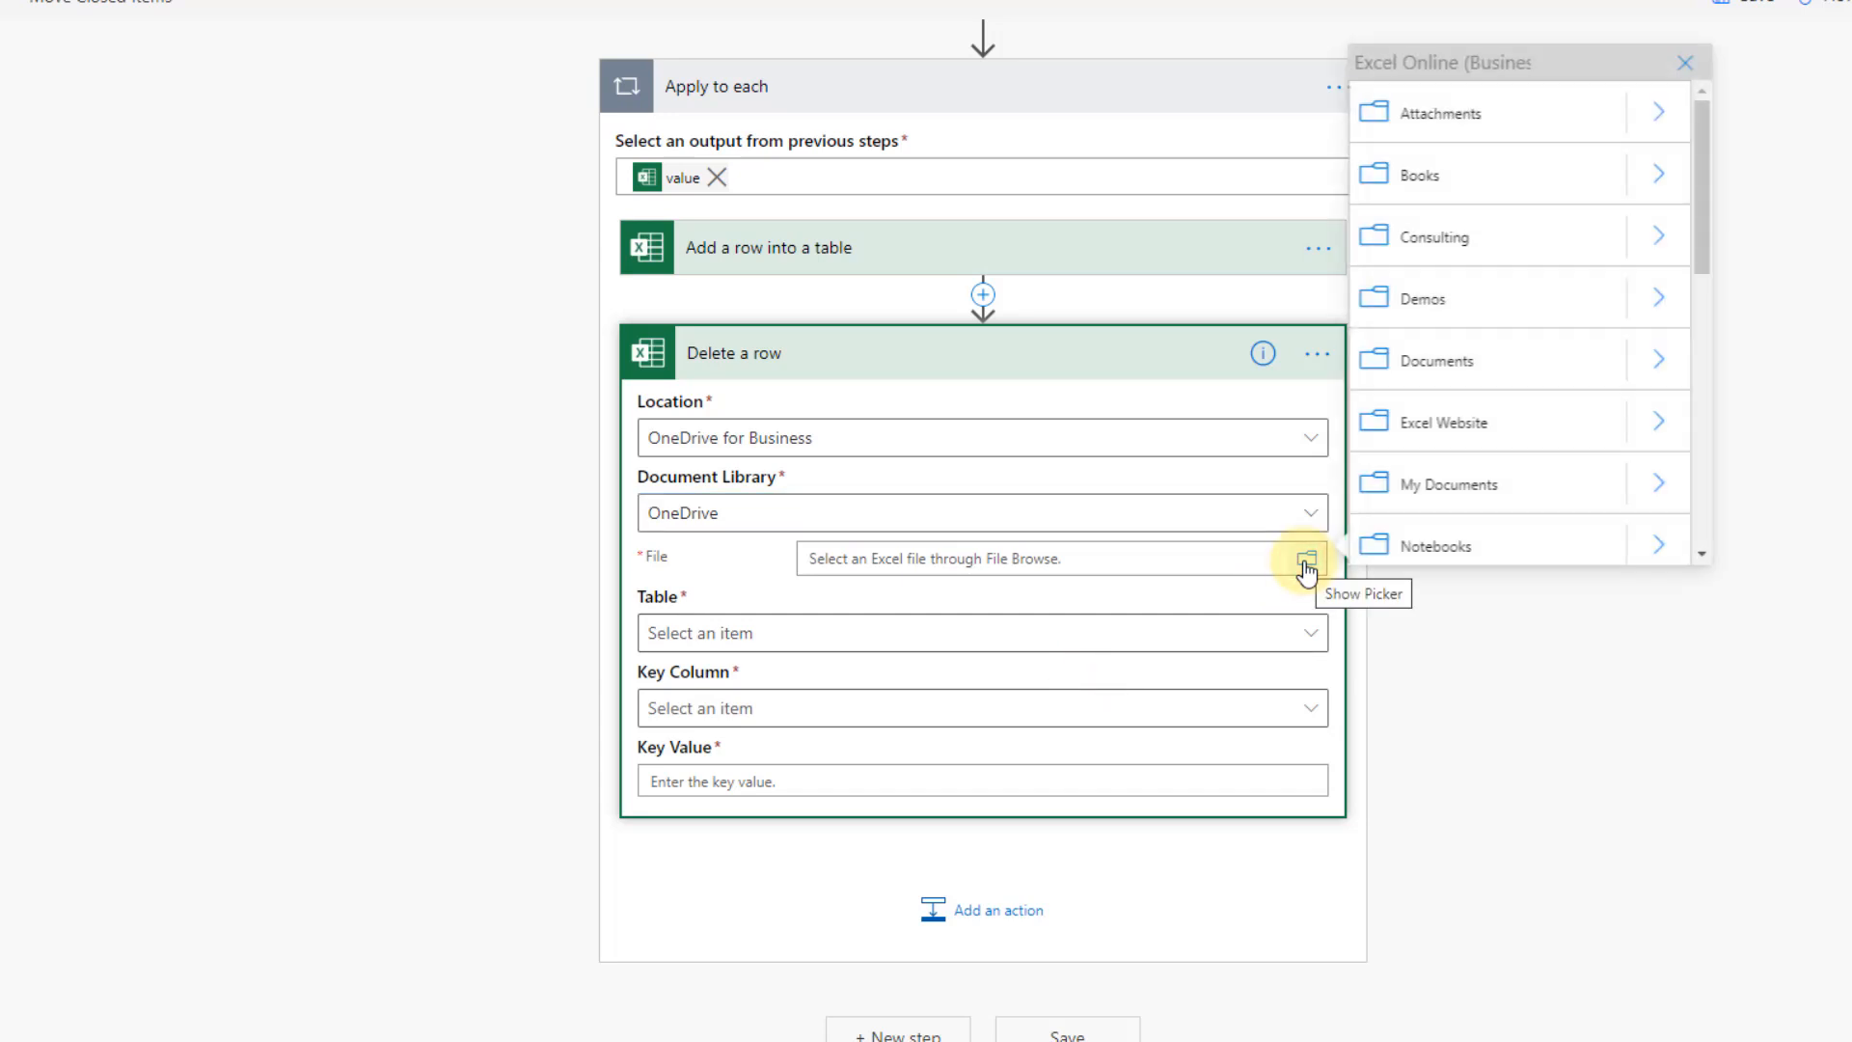
click(1657, 298)
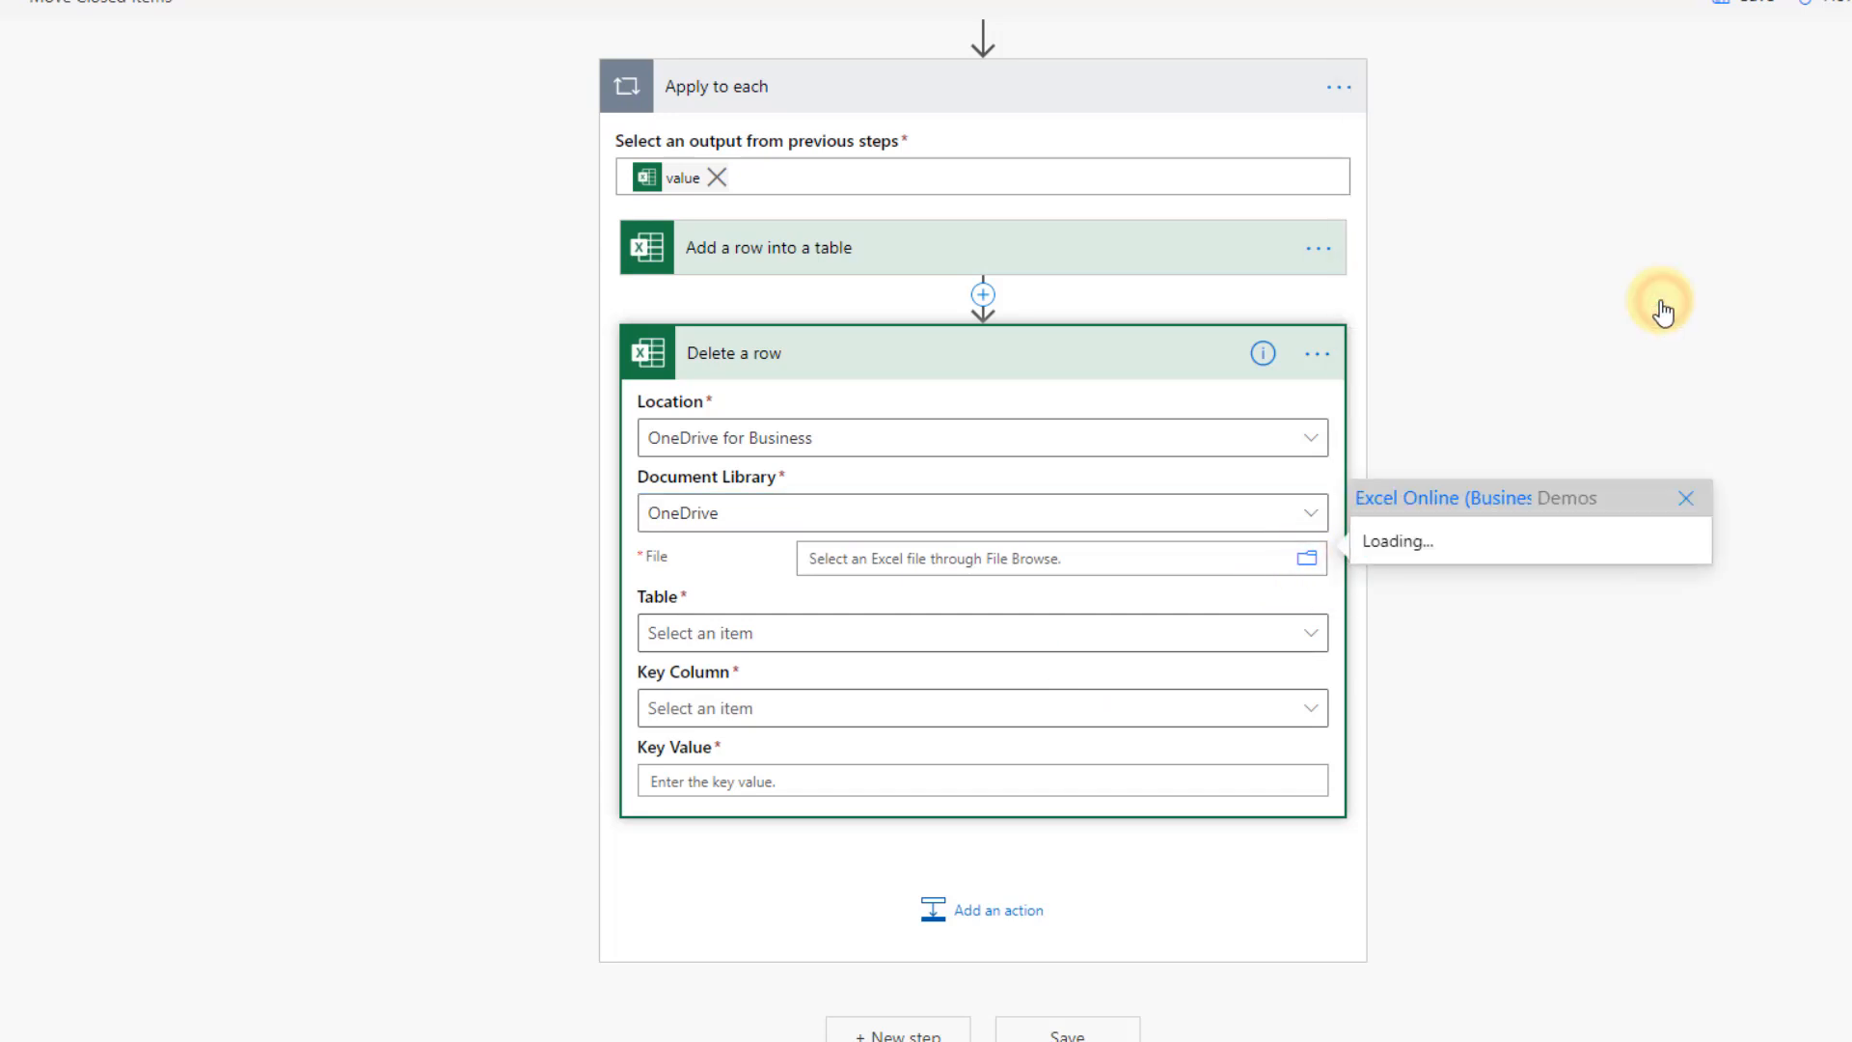
click(1652, 237)
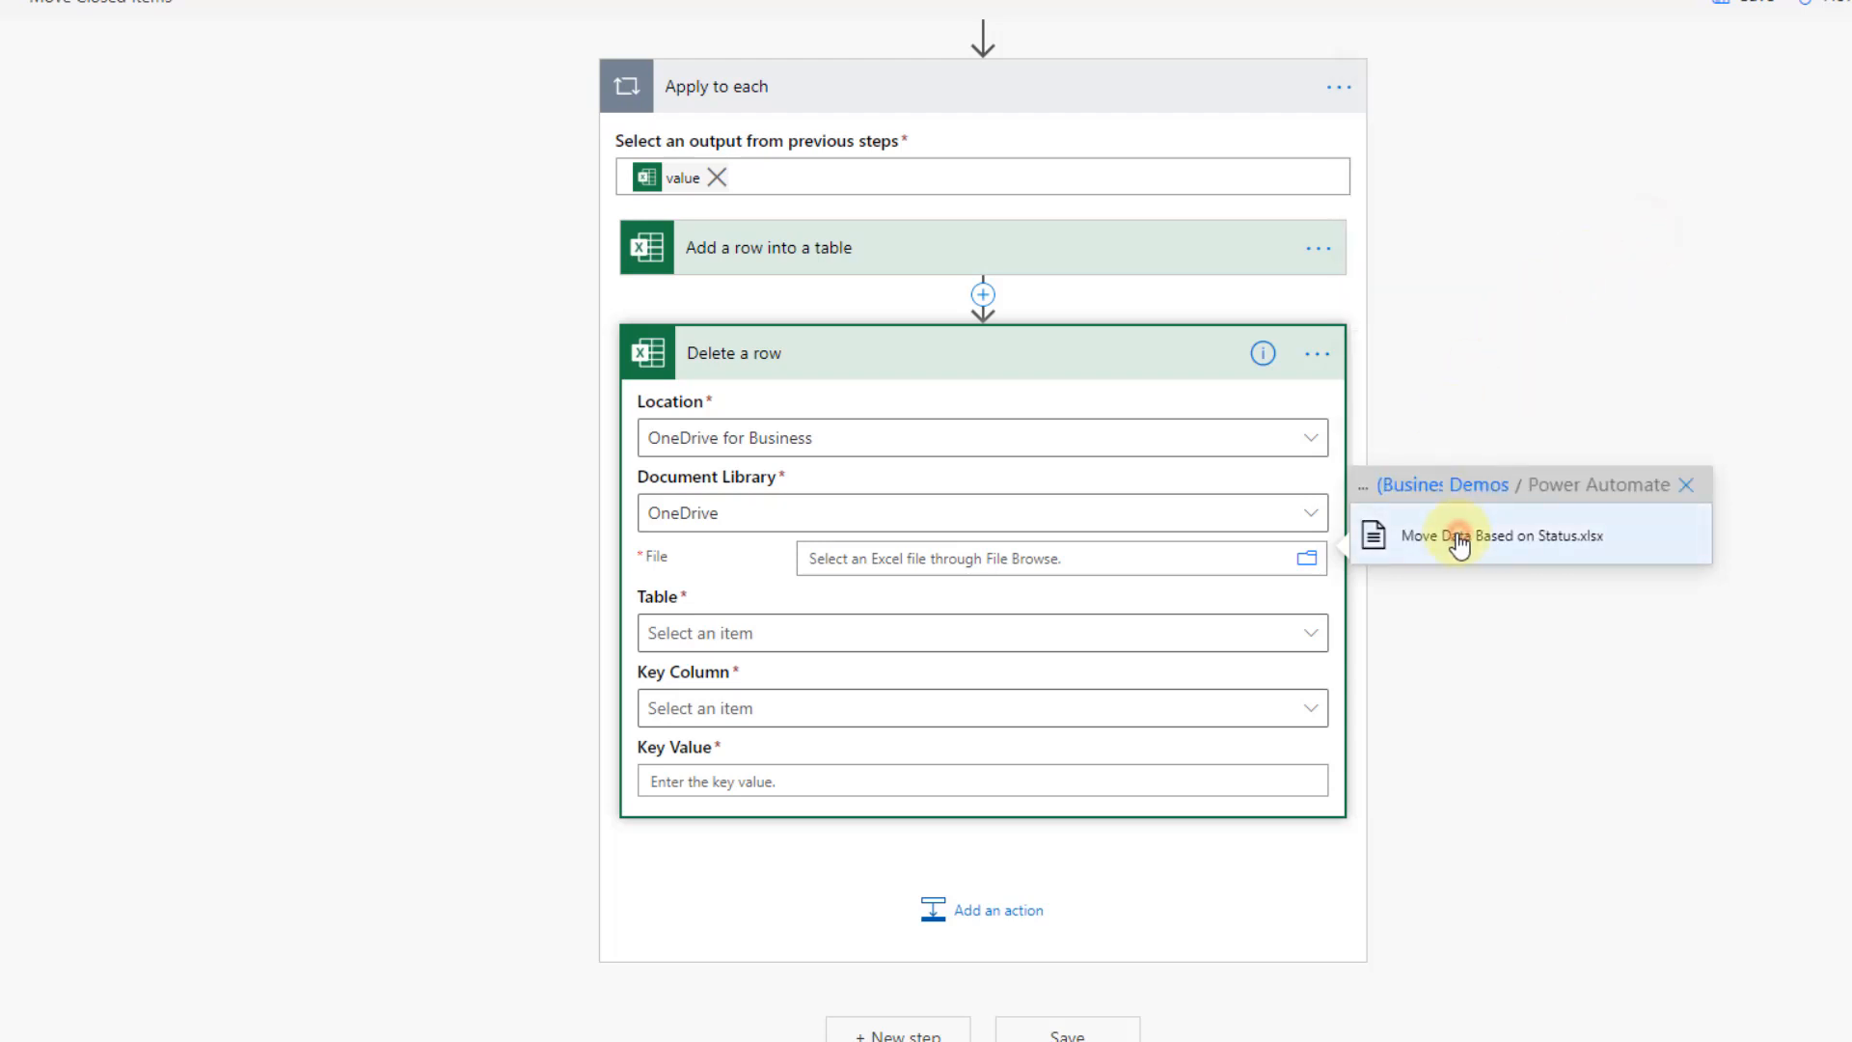
click(1462, 540)
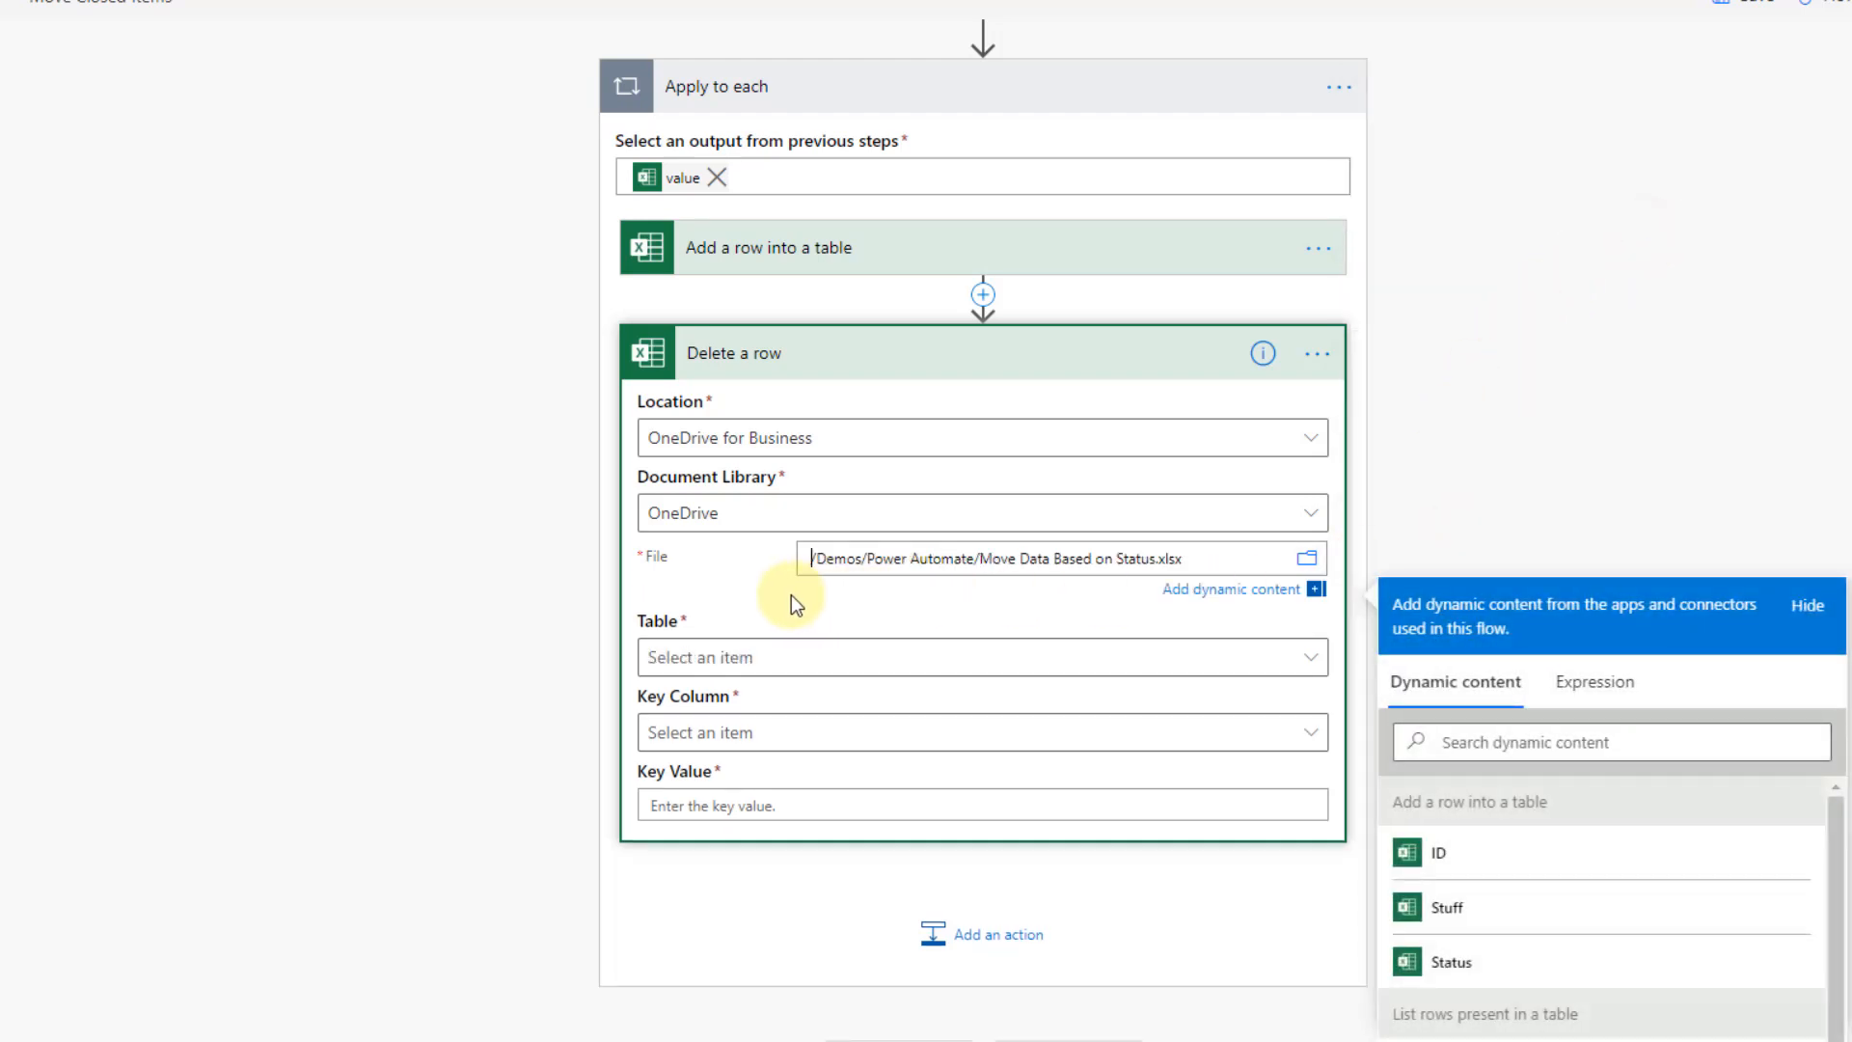
click(732, 657)
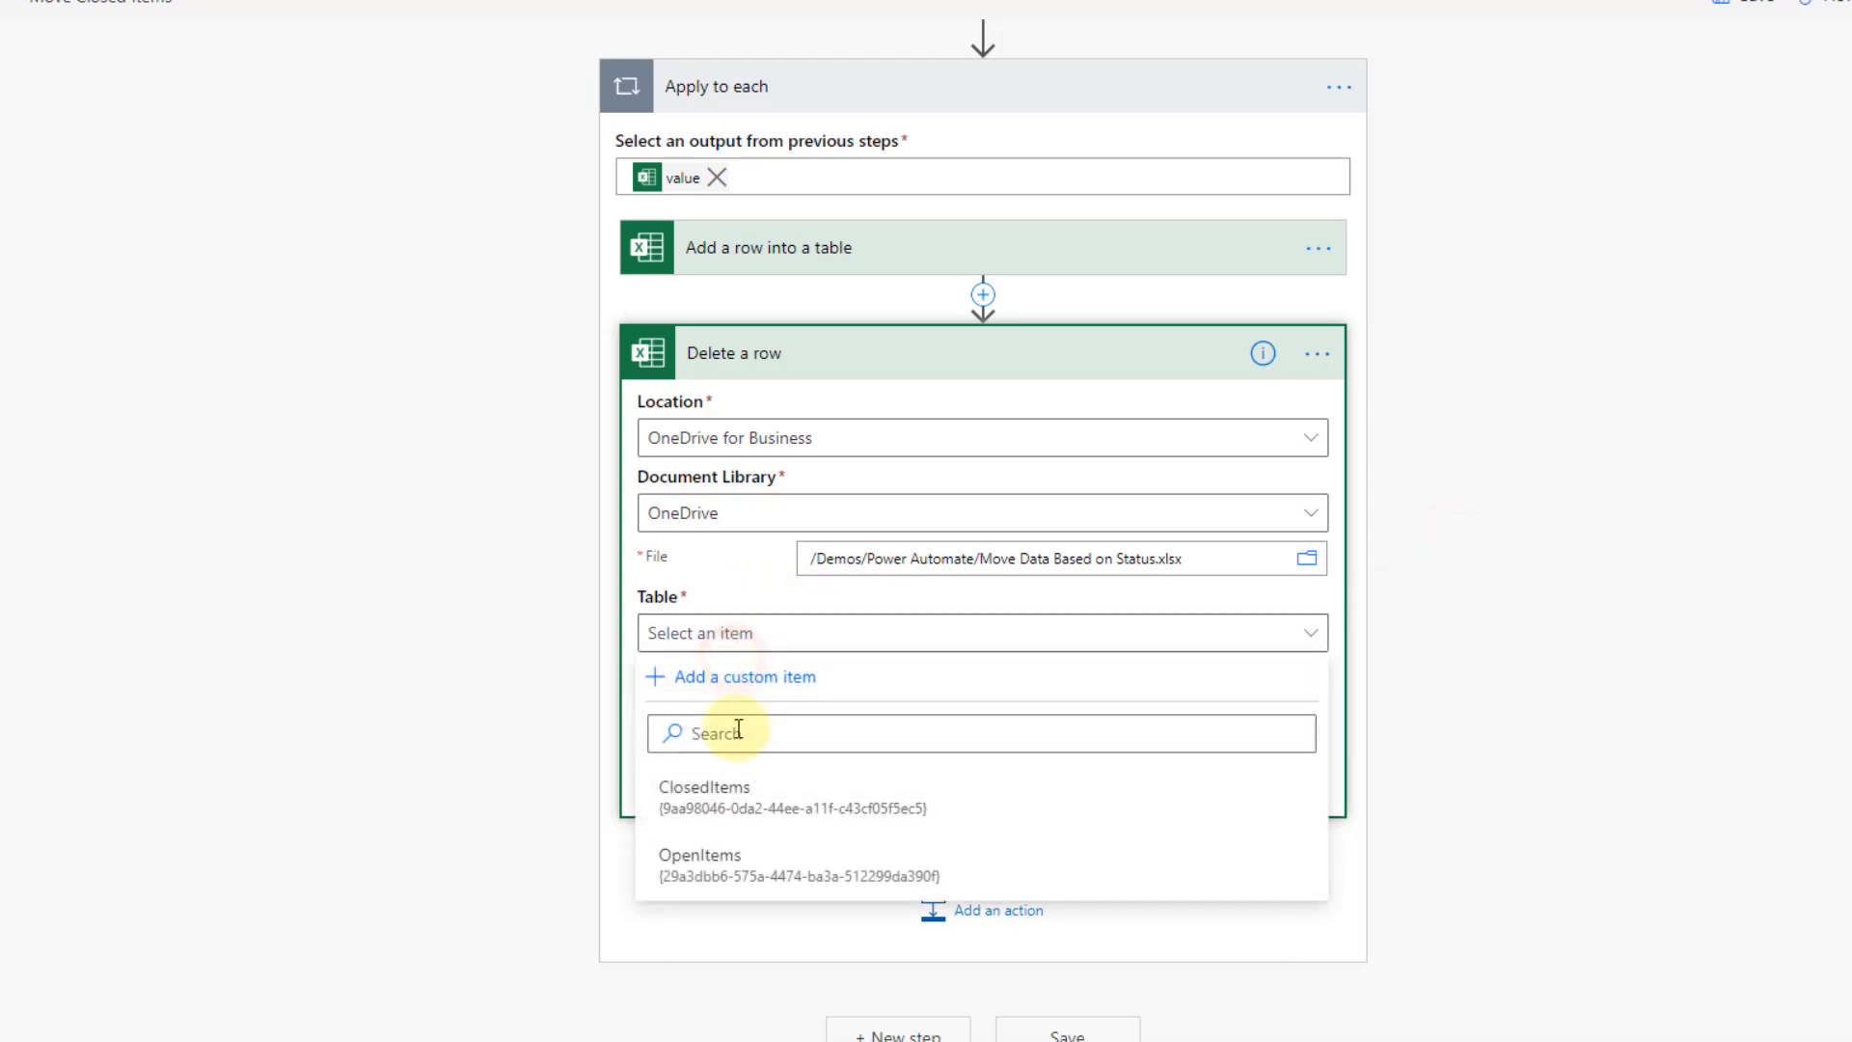
click(712, 858)
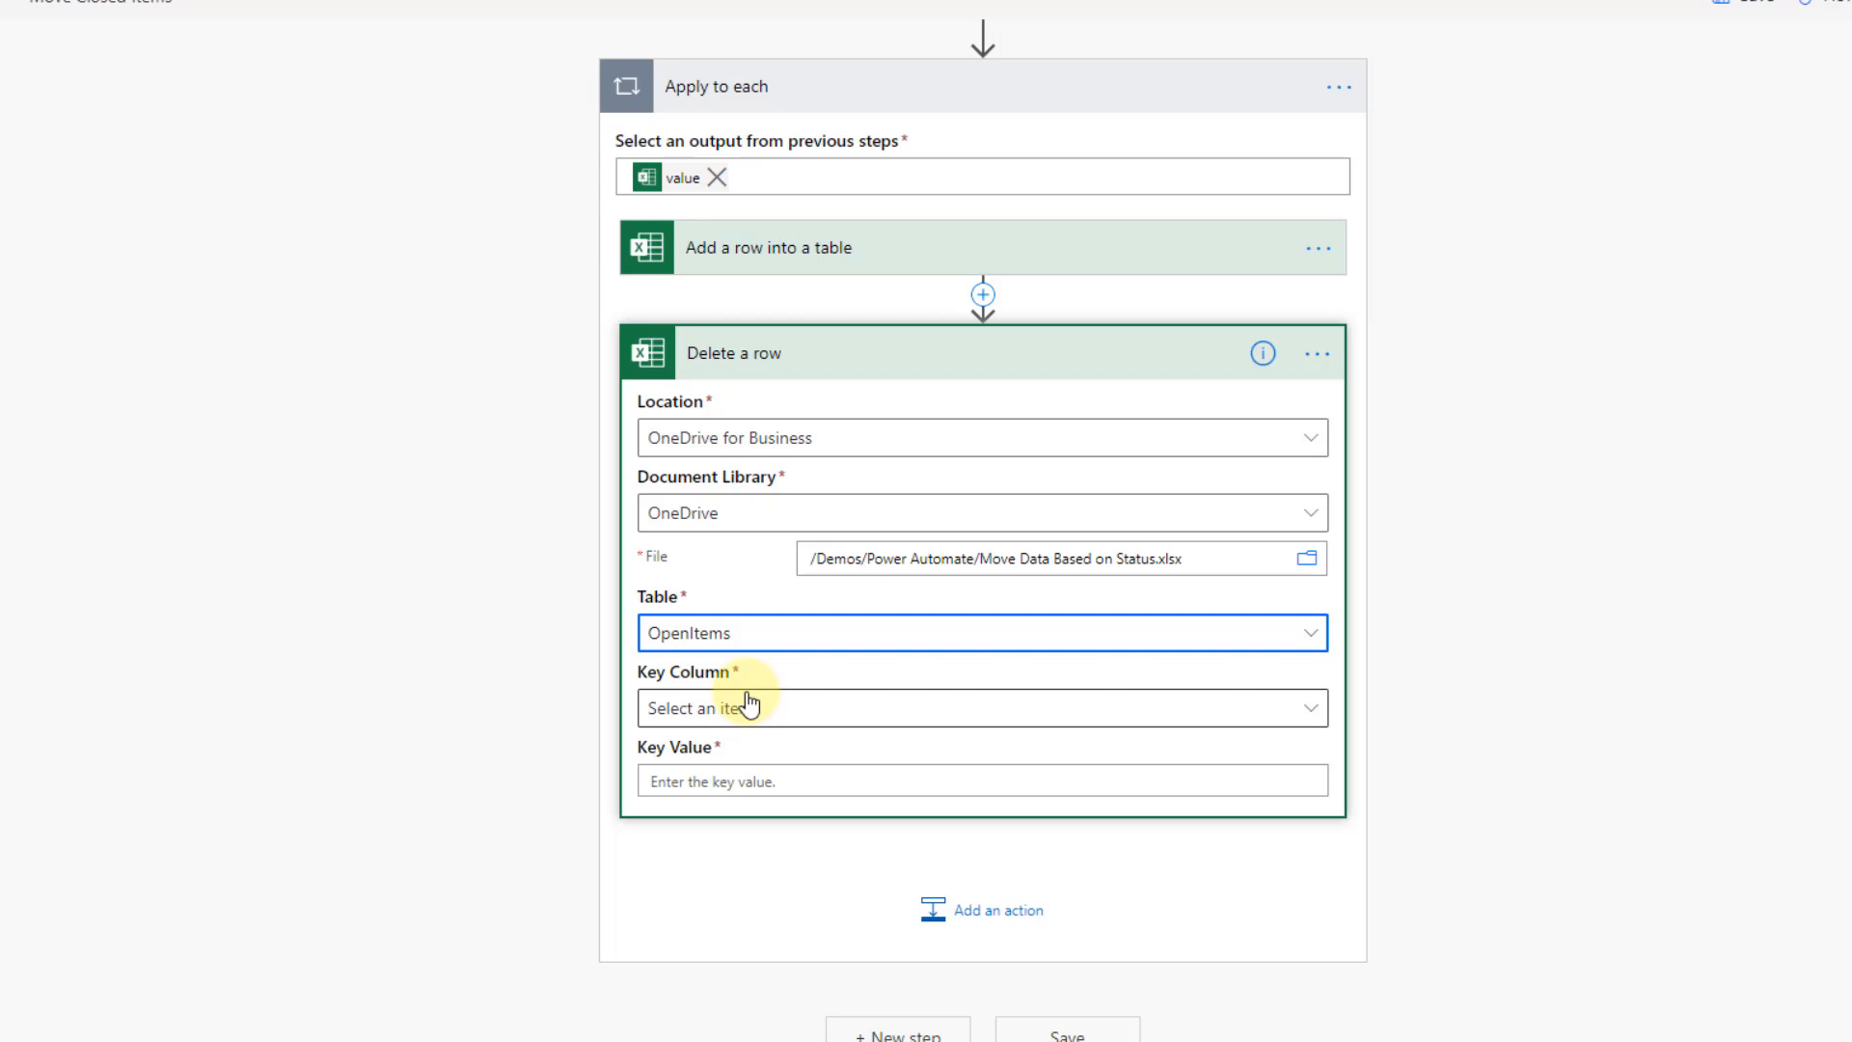
- Set the delete row action's key column to ID and its key value to the dynamic value ID from the list rows action
click(816, 711)
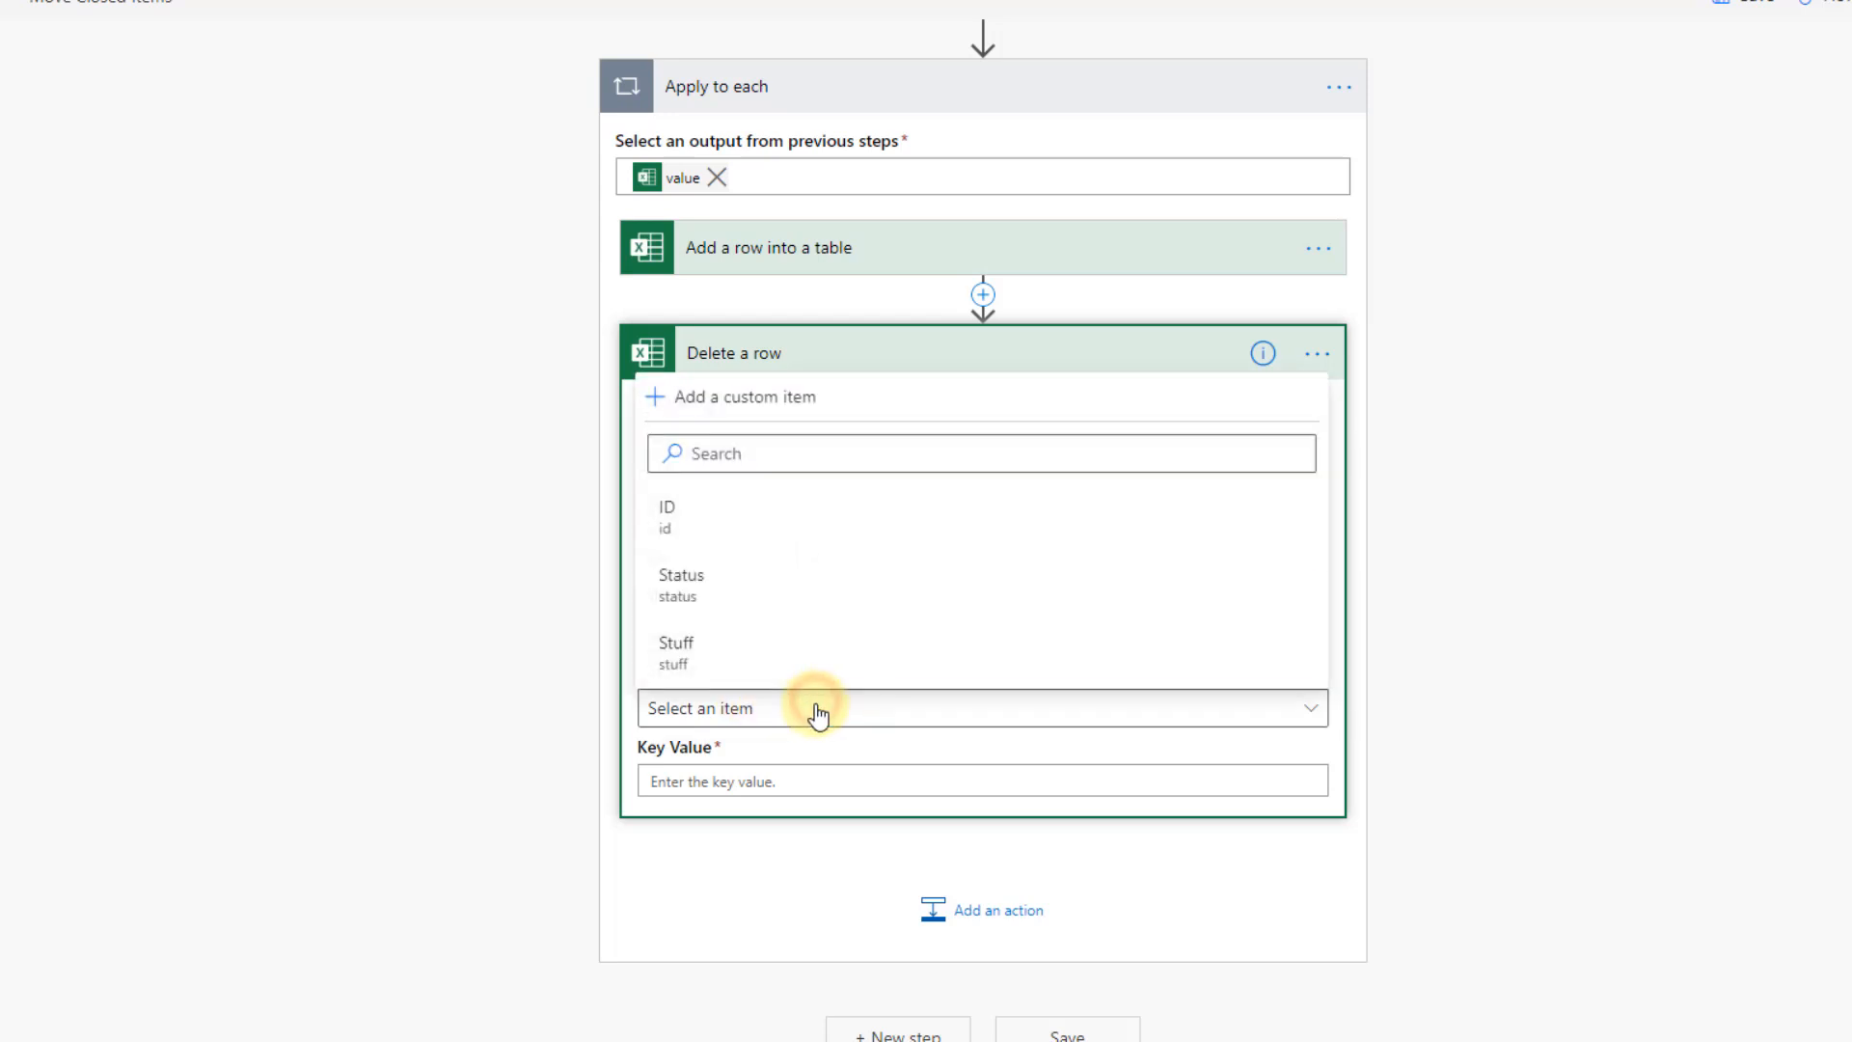
click(738, 516)
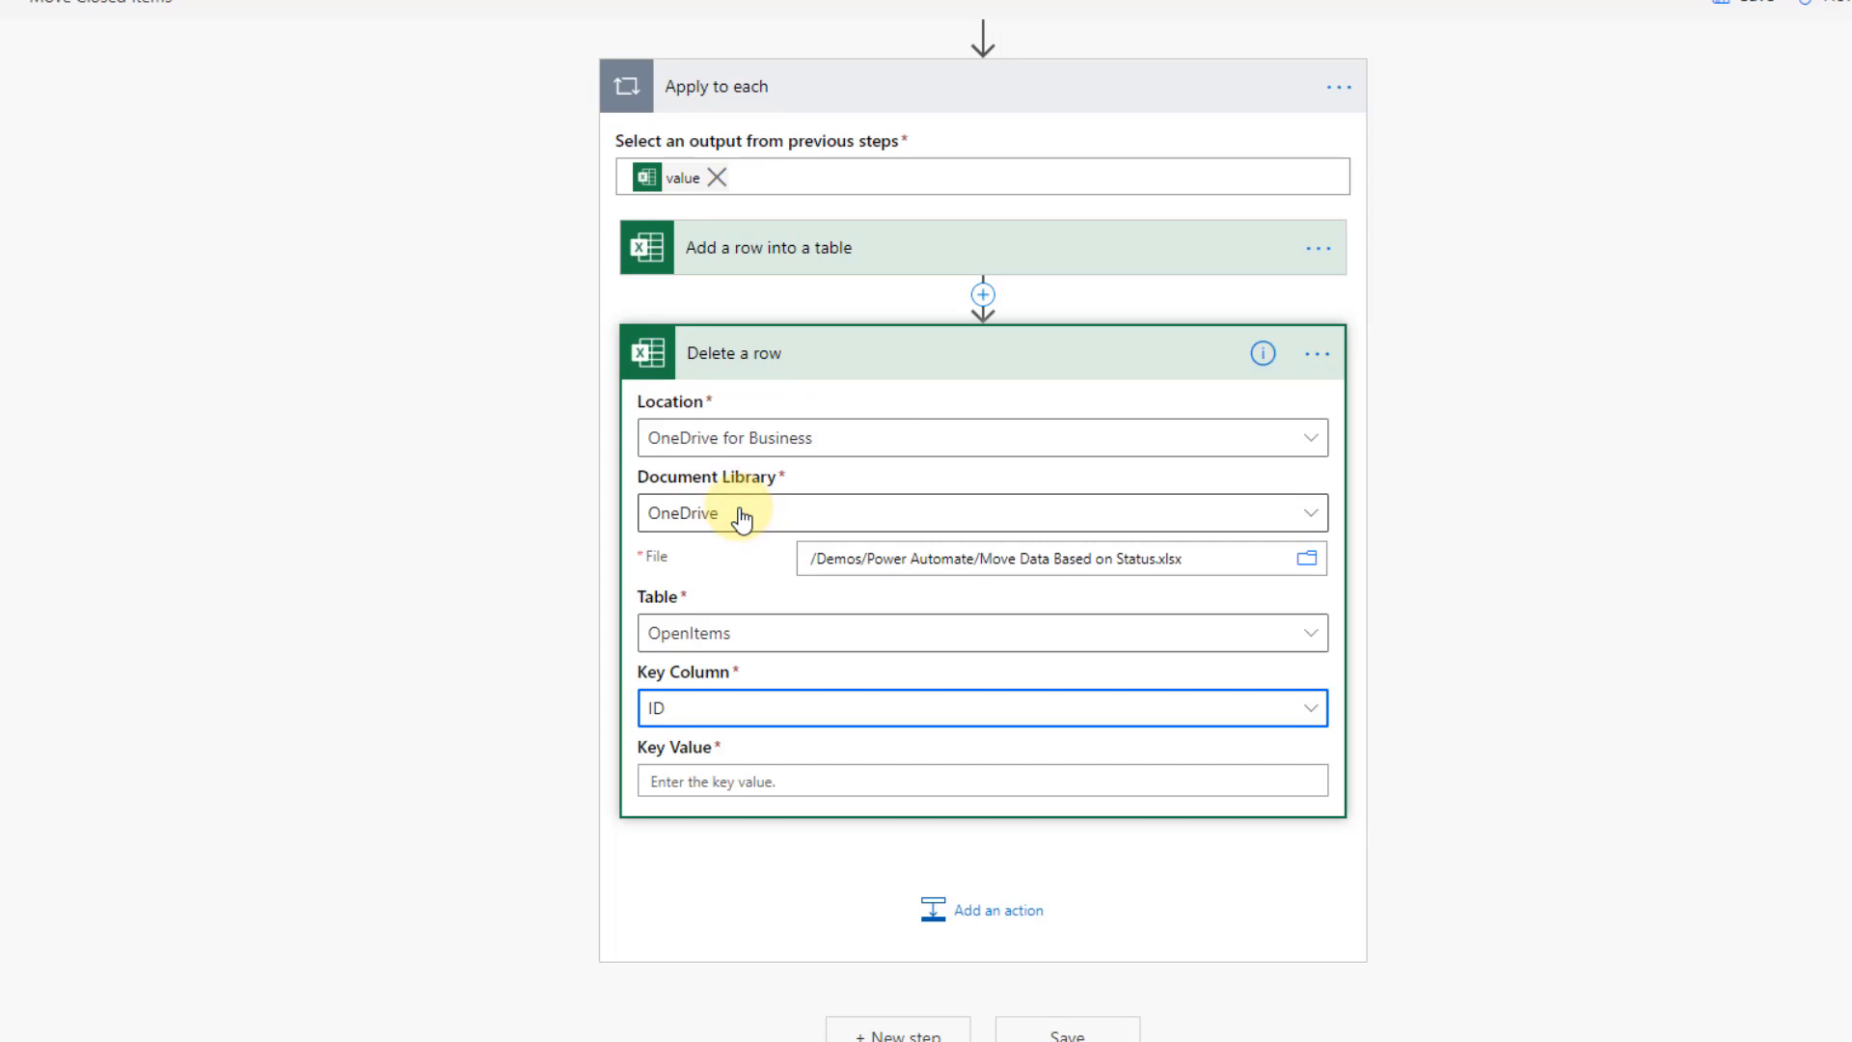
click(719, 782)
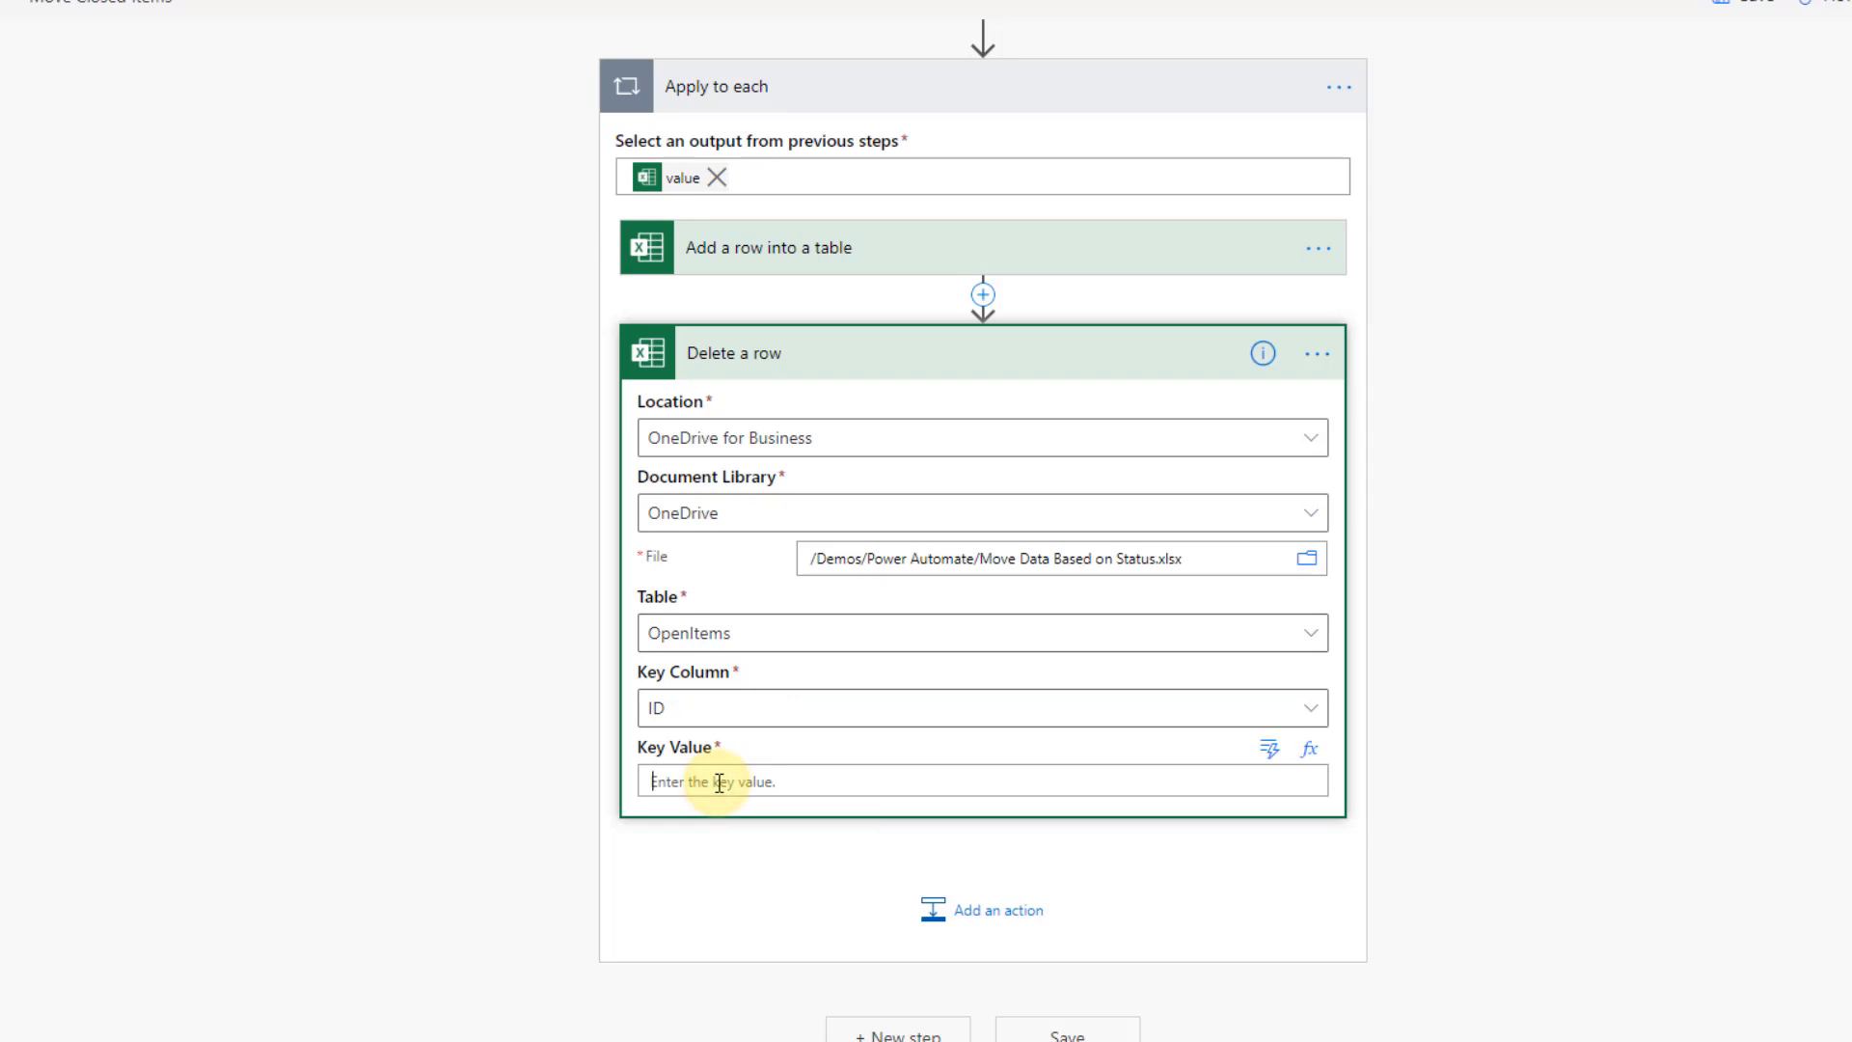
click(1267, 750)
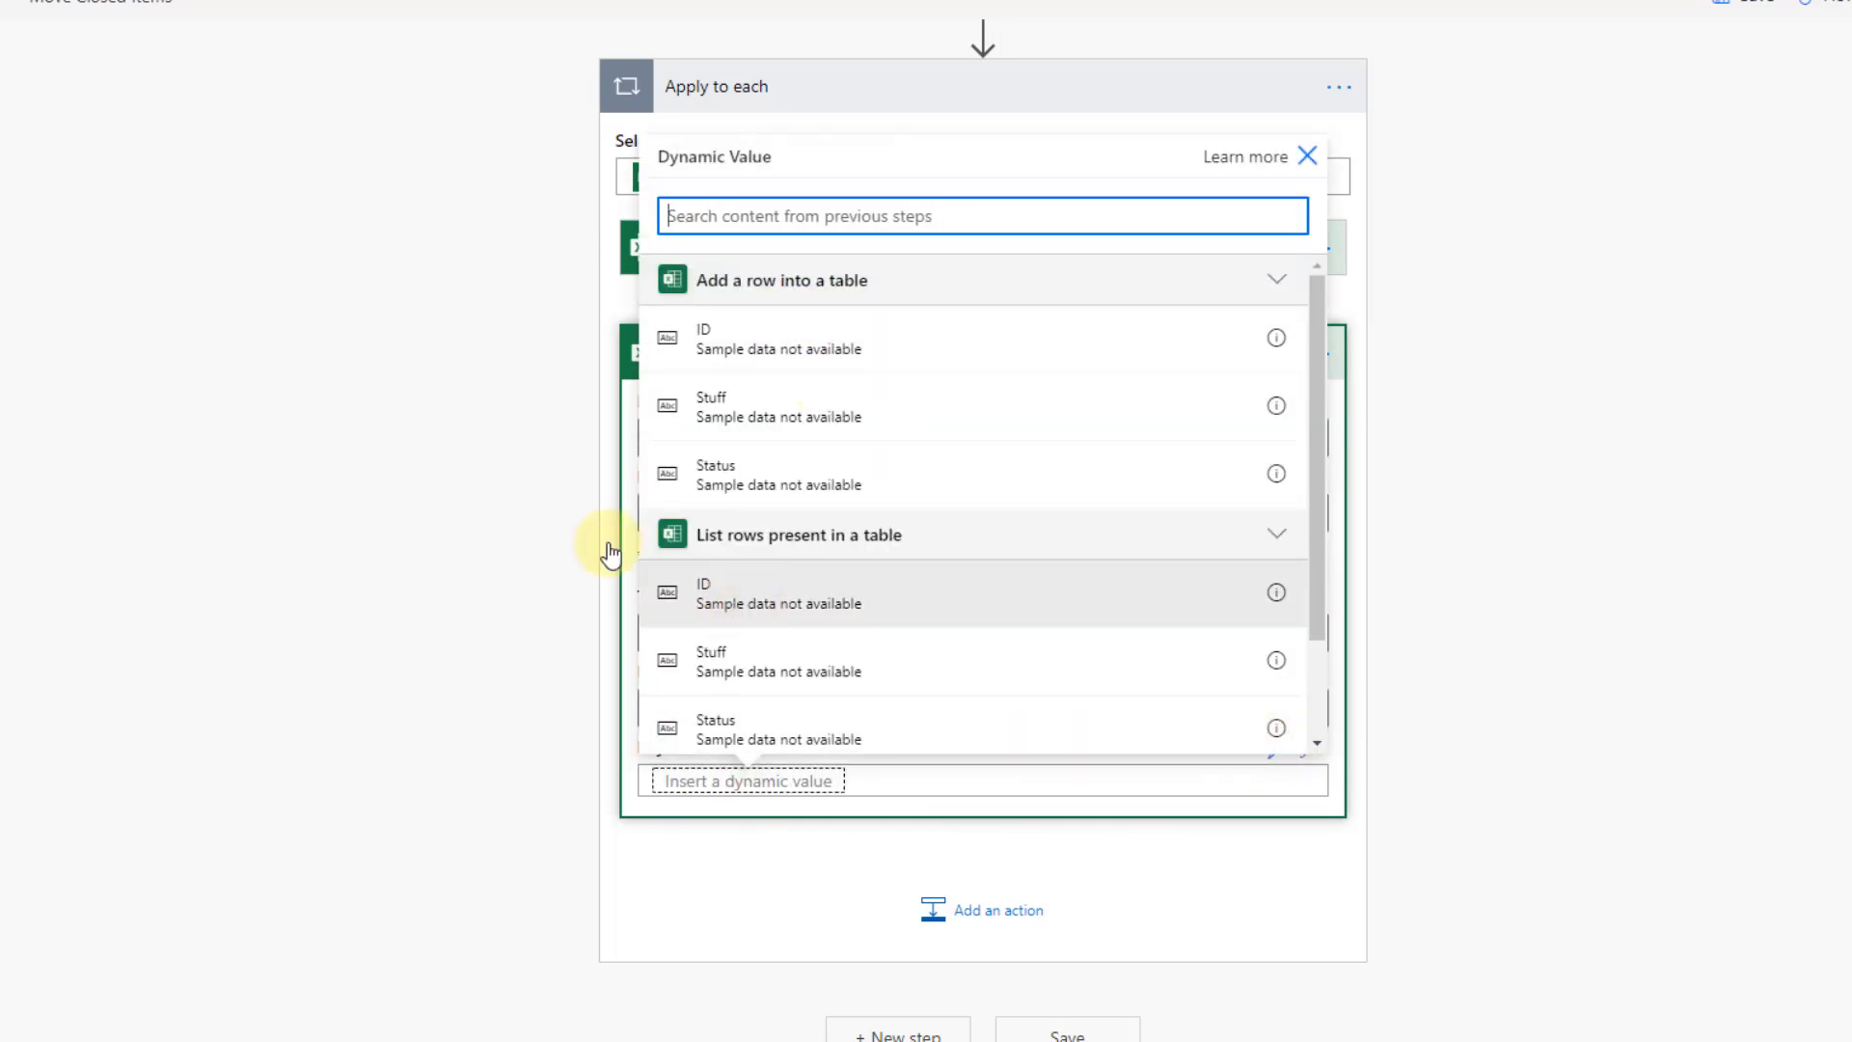
click(748, 589)
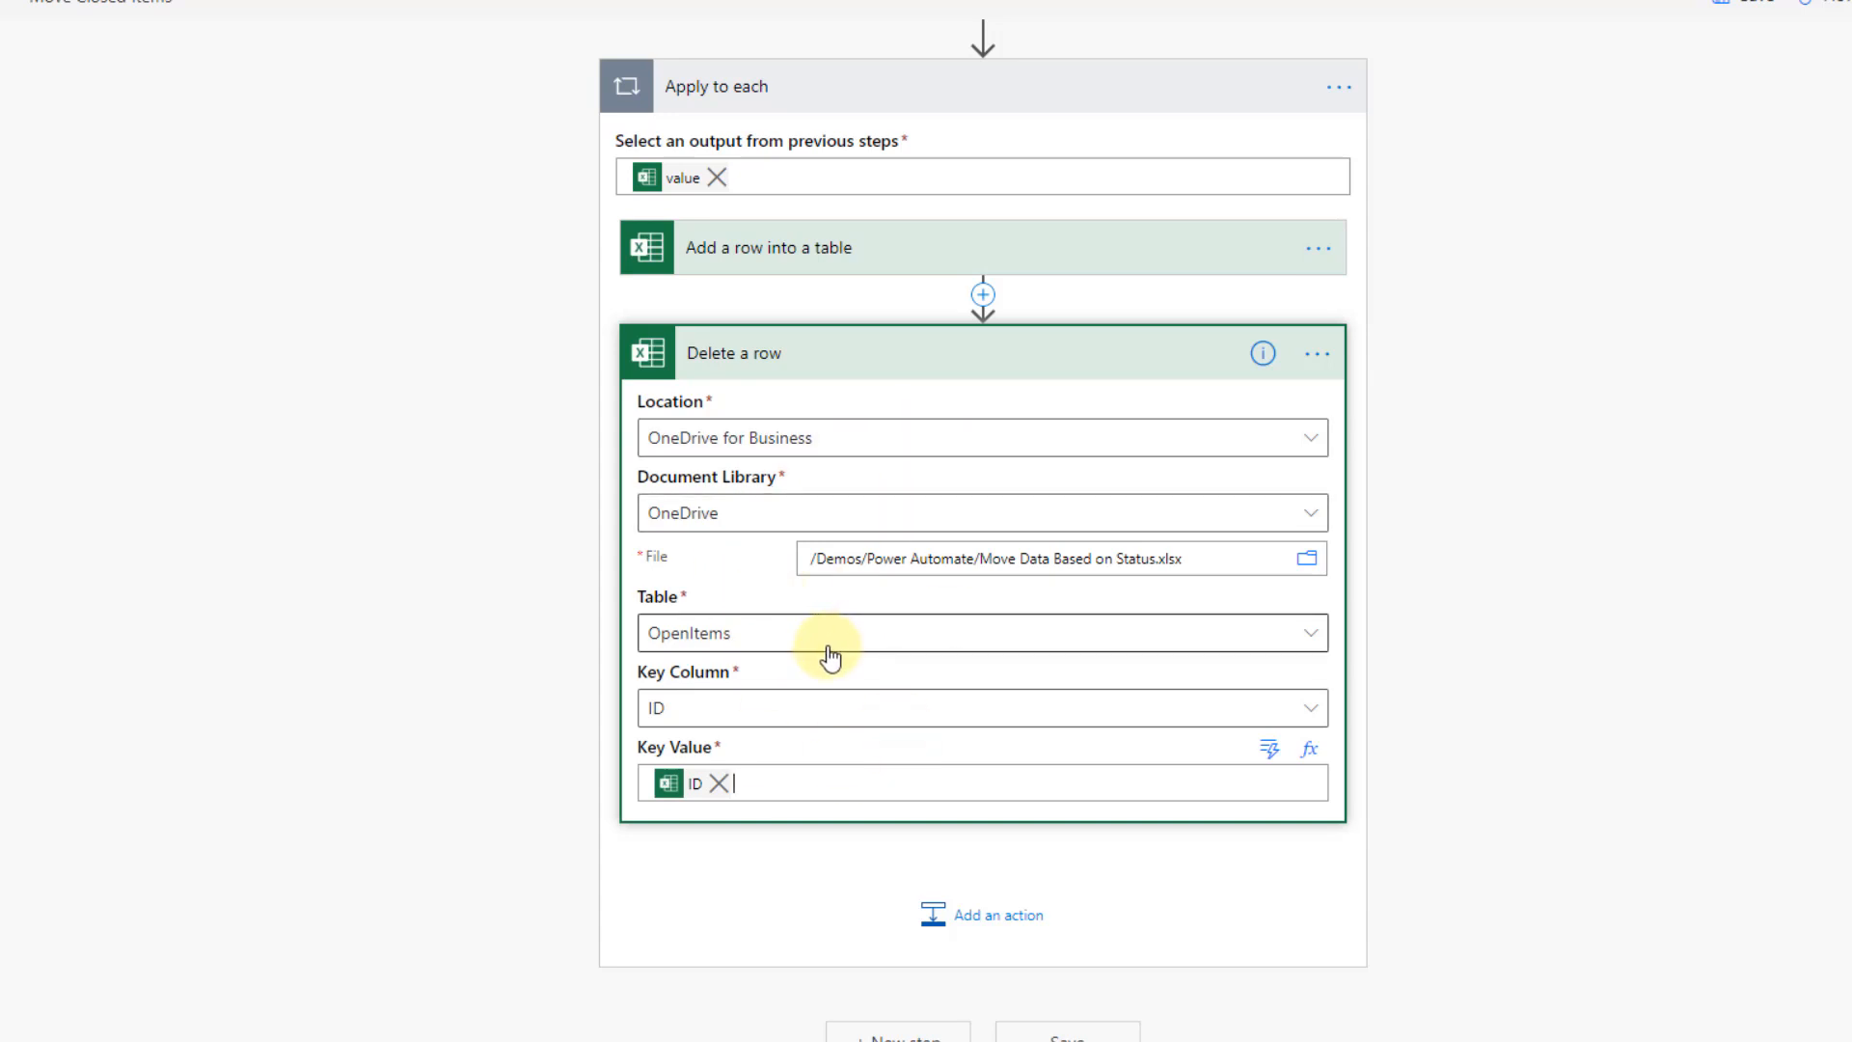
- Collapse the delete row action and save the flow
click(841, 359)
click(1069, 793)
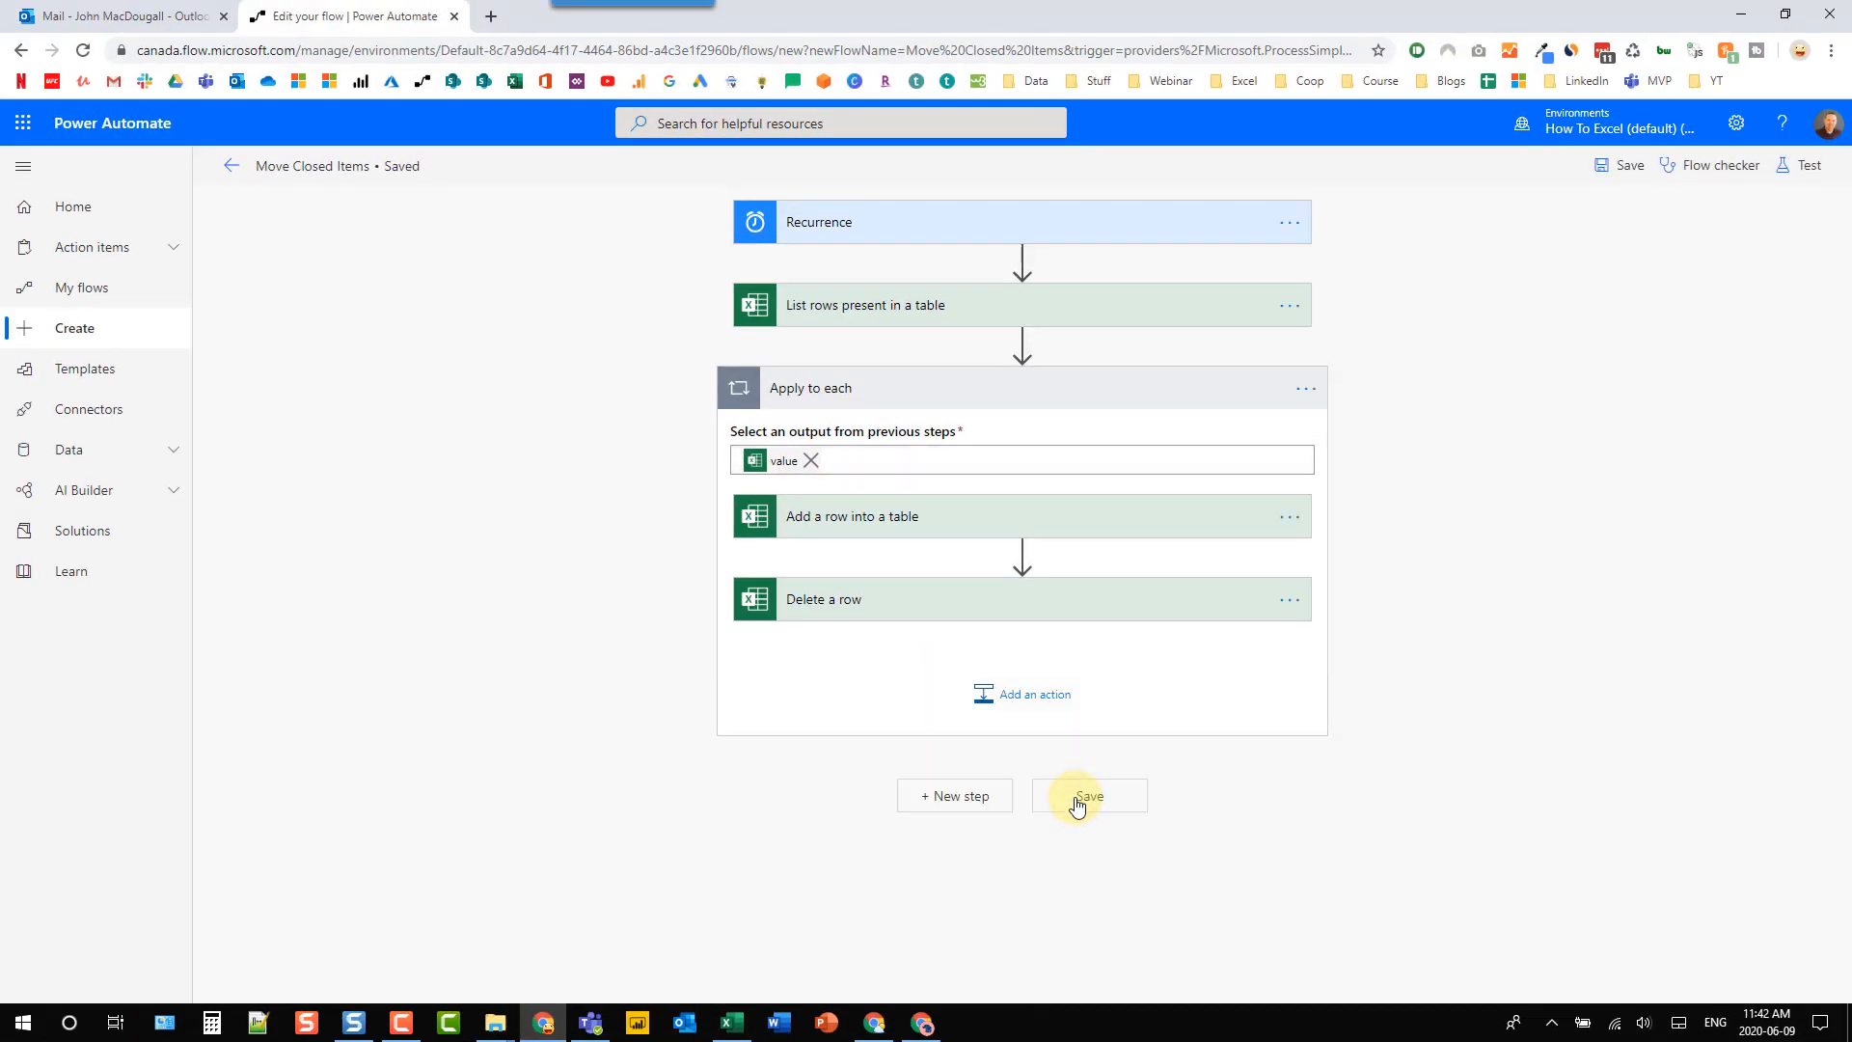
- Switch to the Excel workbook and set the Status of the row with ID 6 in the OpenItems table to Closed
click(732, 1023)
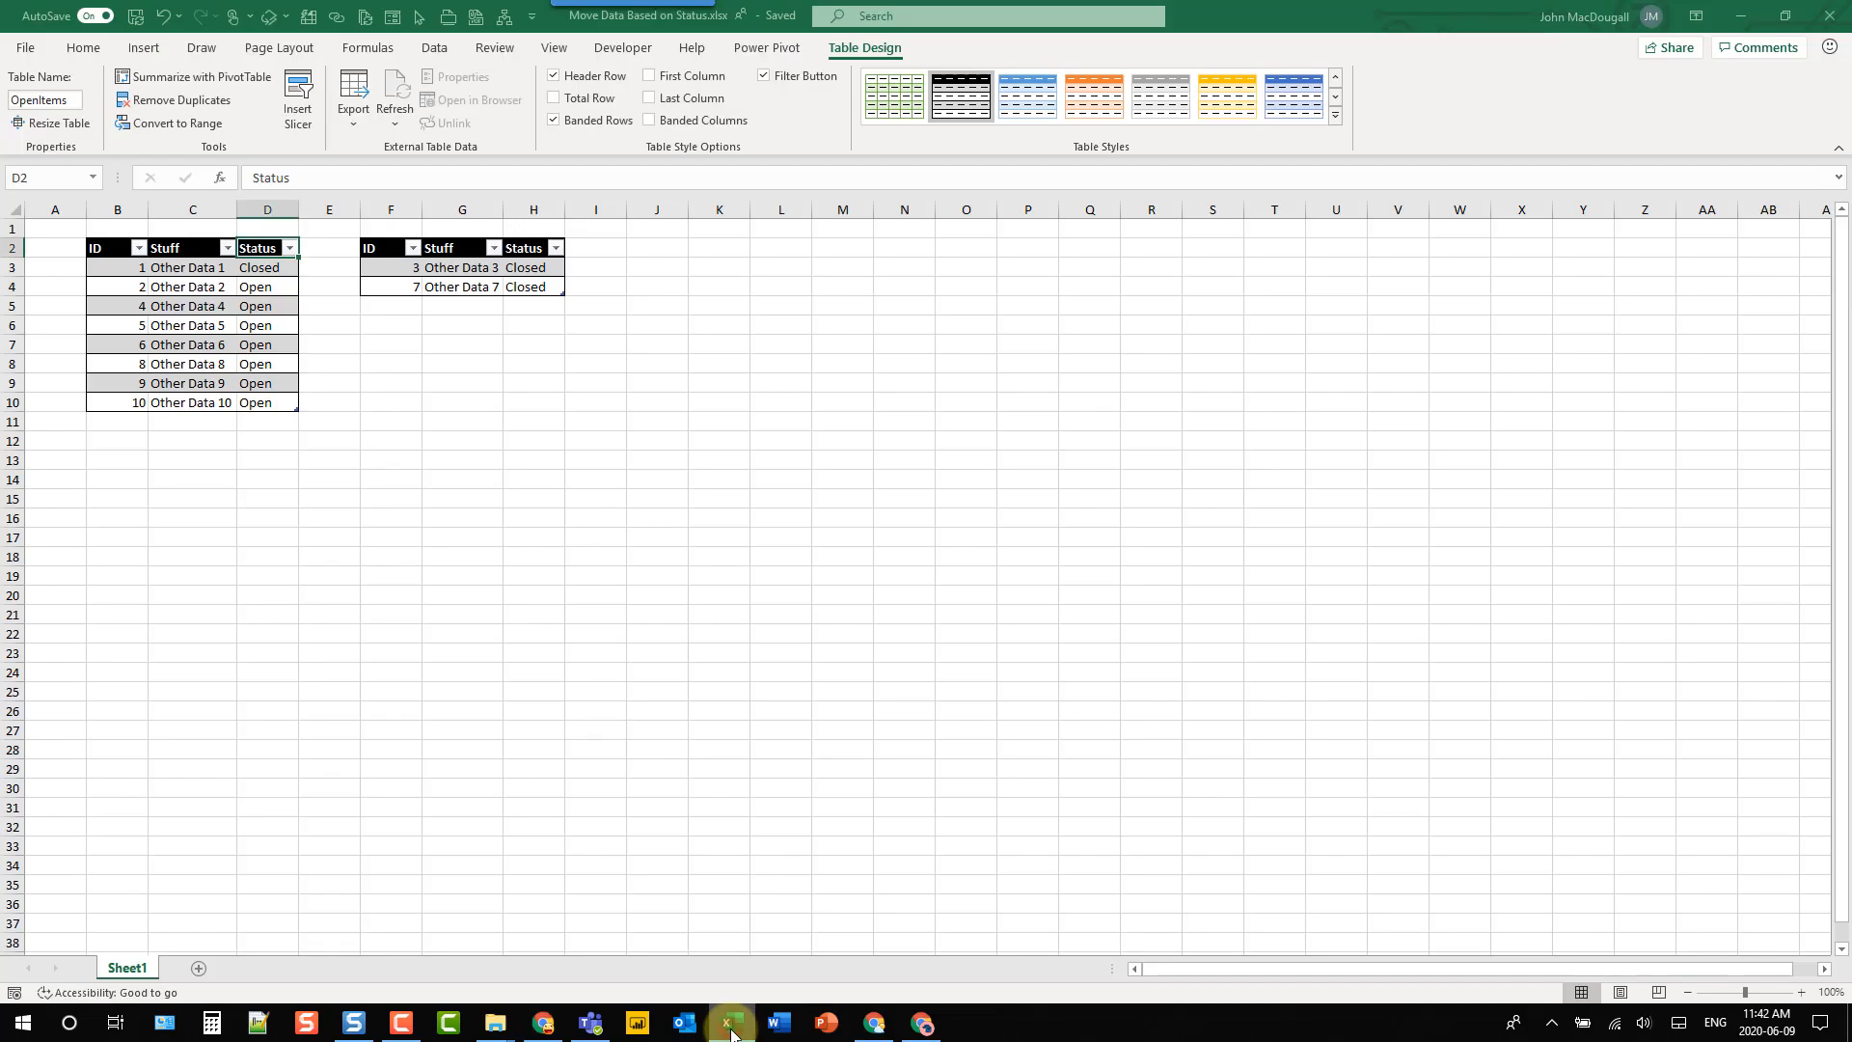
click(276, 270)
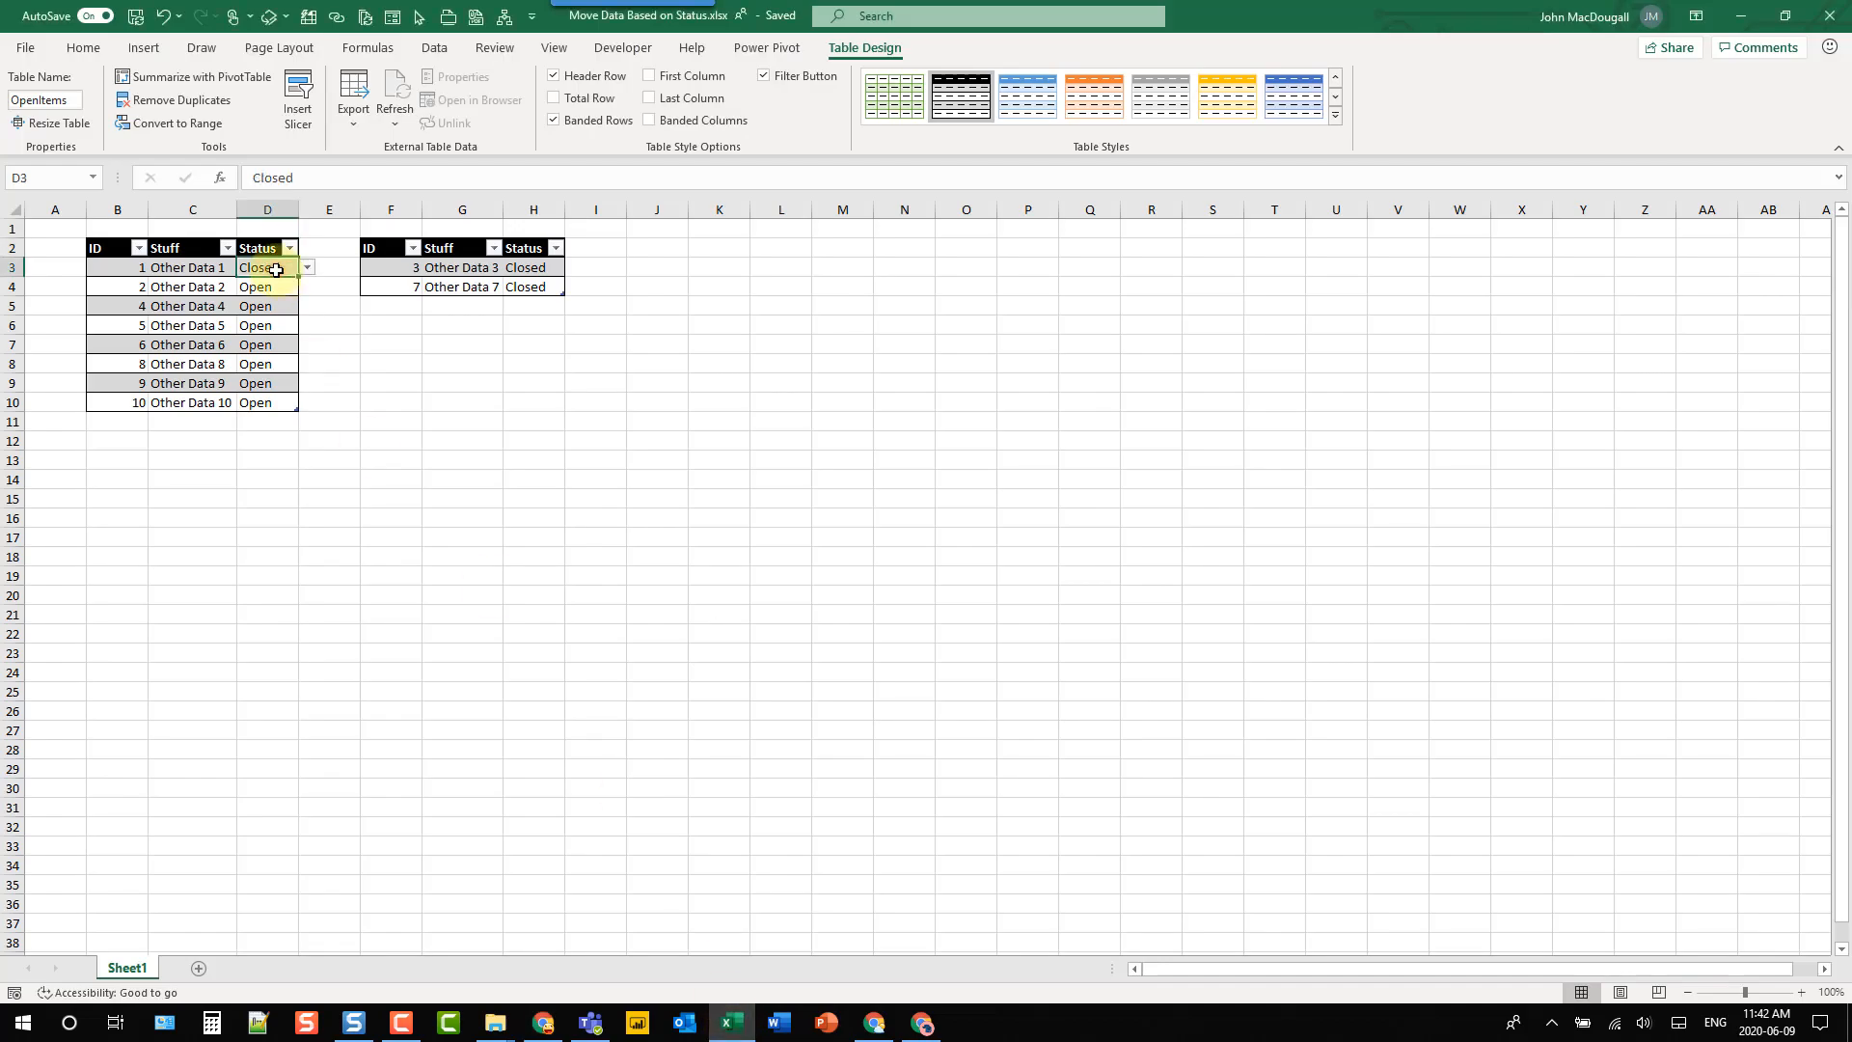
click(291, 345)
click(307, 345)
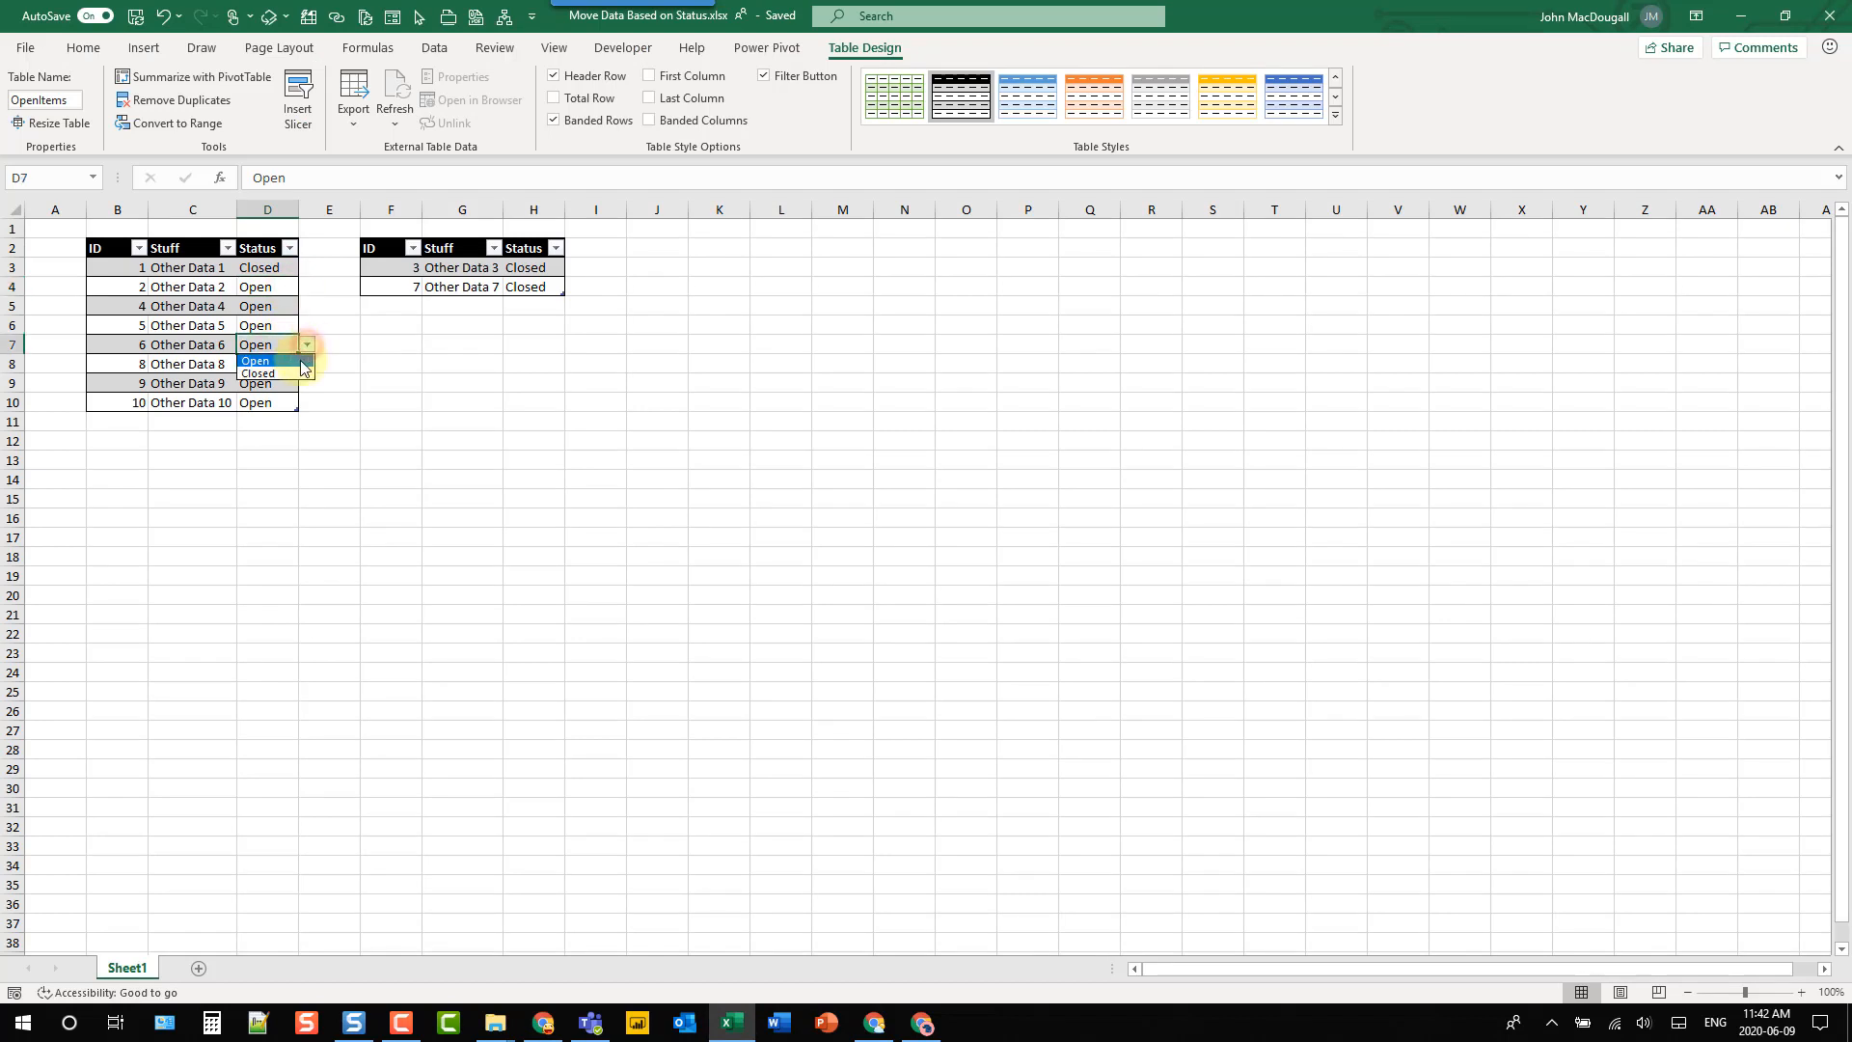
click(289, 378)
click(343, 361)
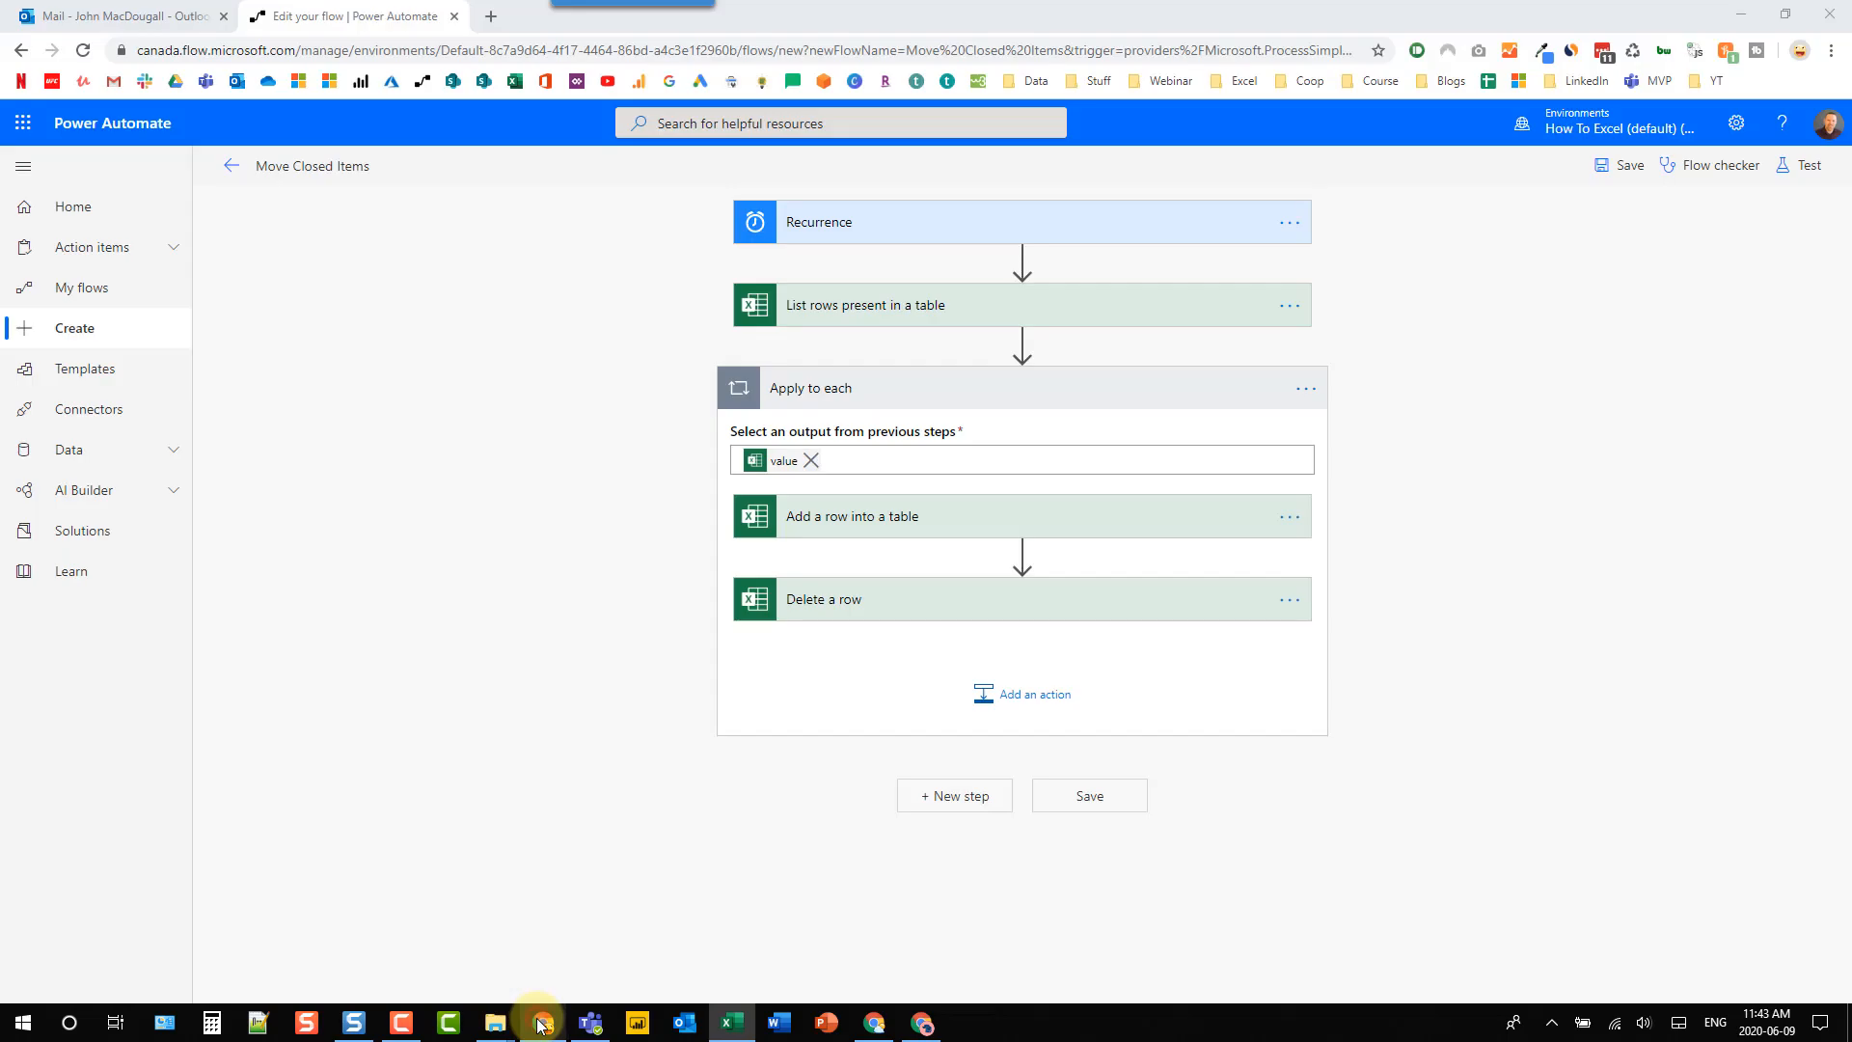
- Switch back to Power Automate and leave the flow editor to view the Move Closed Items flow's details and run history
click(544, 1023)
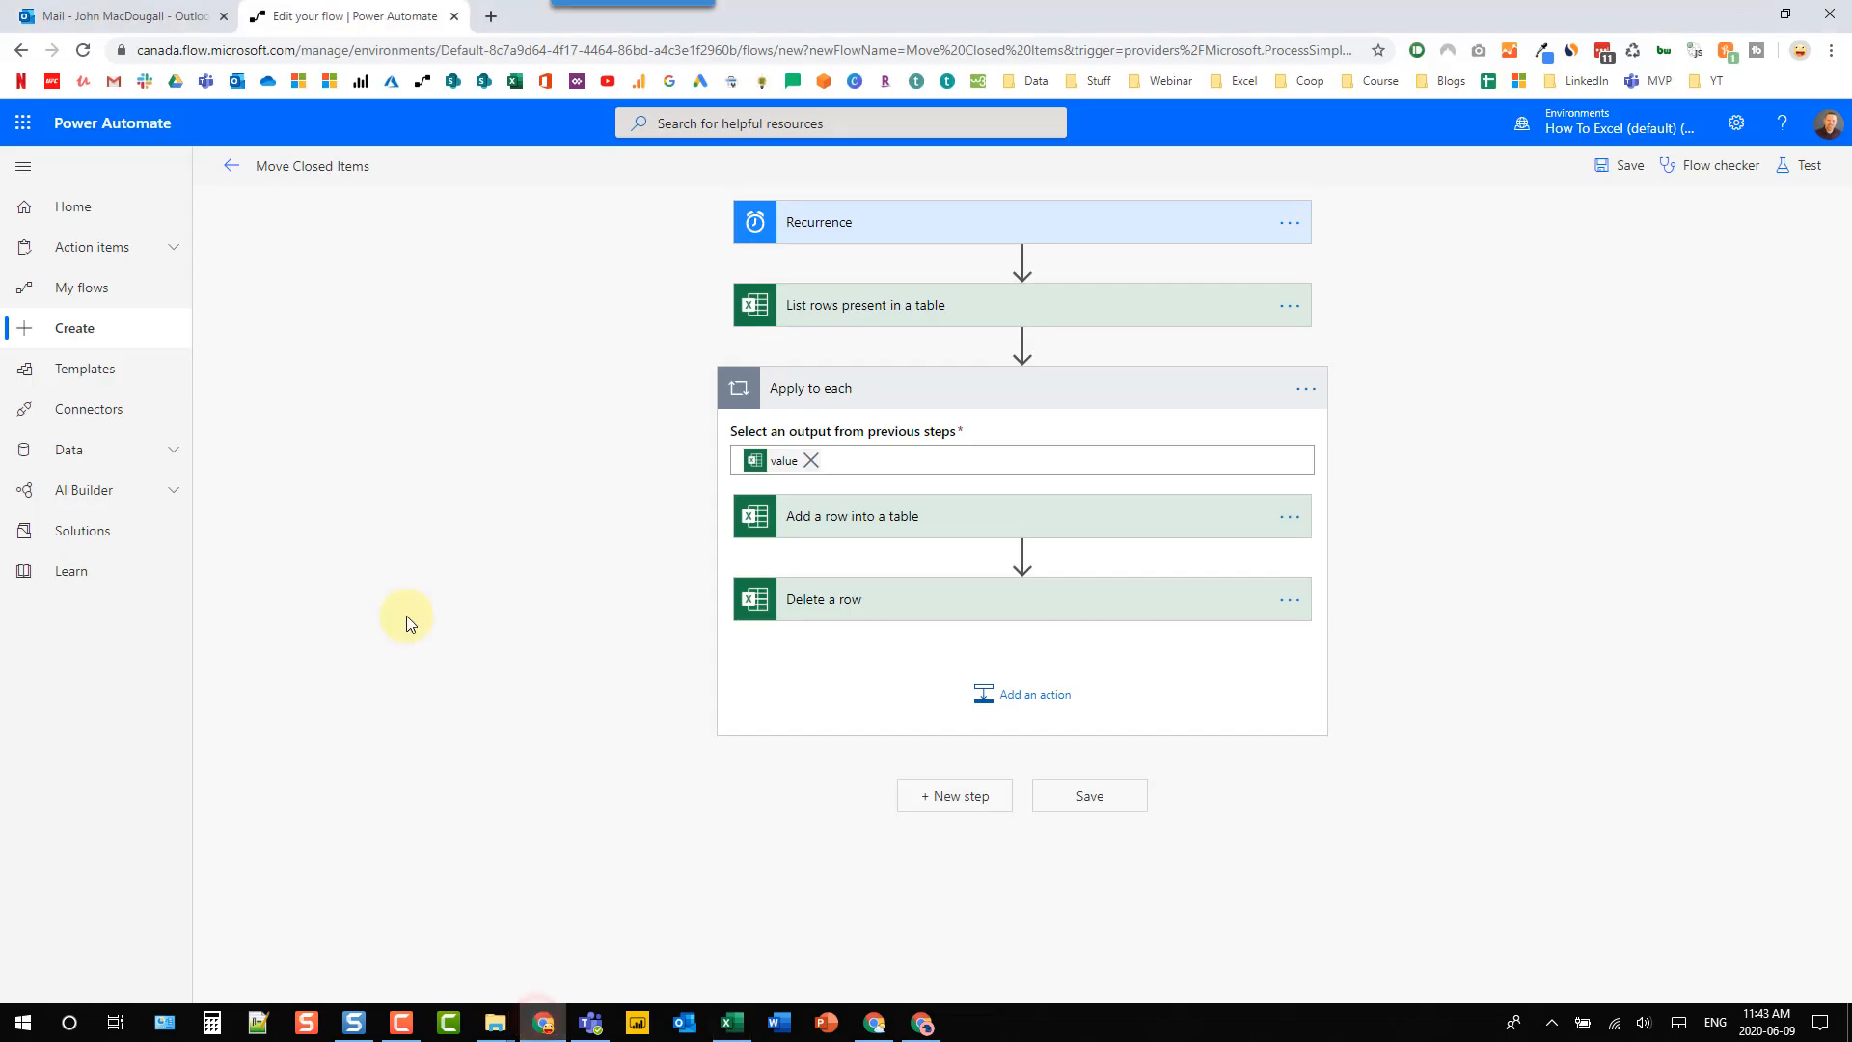
click(232, 166)
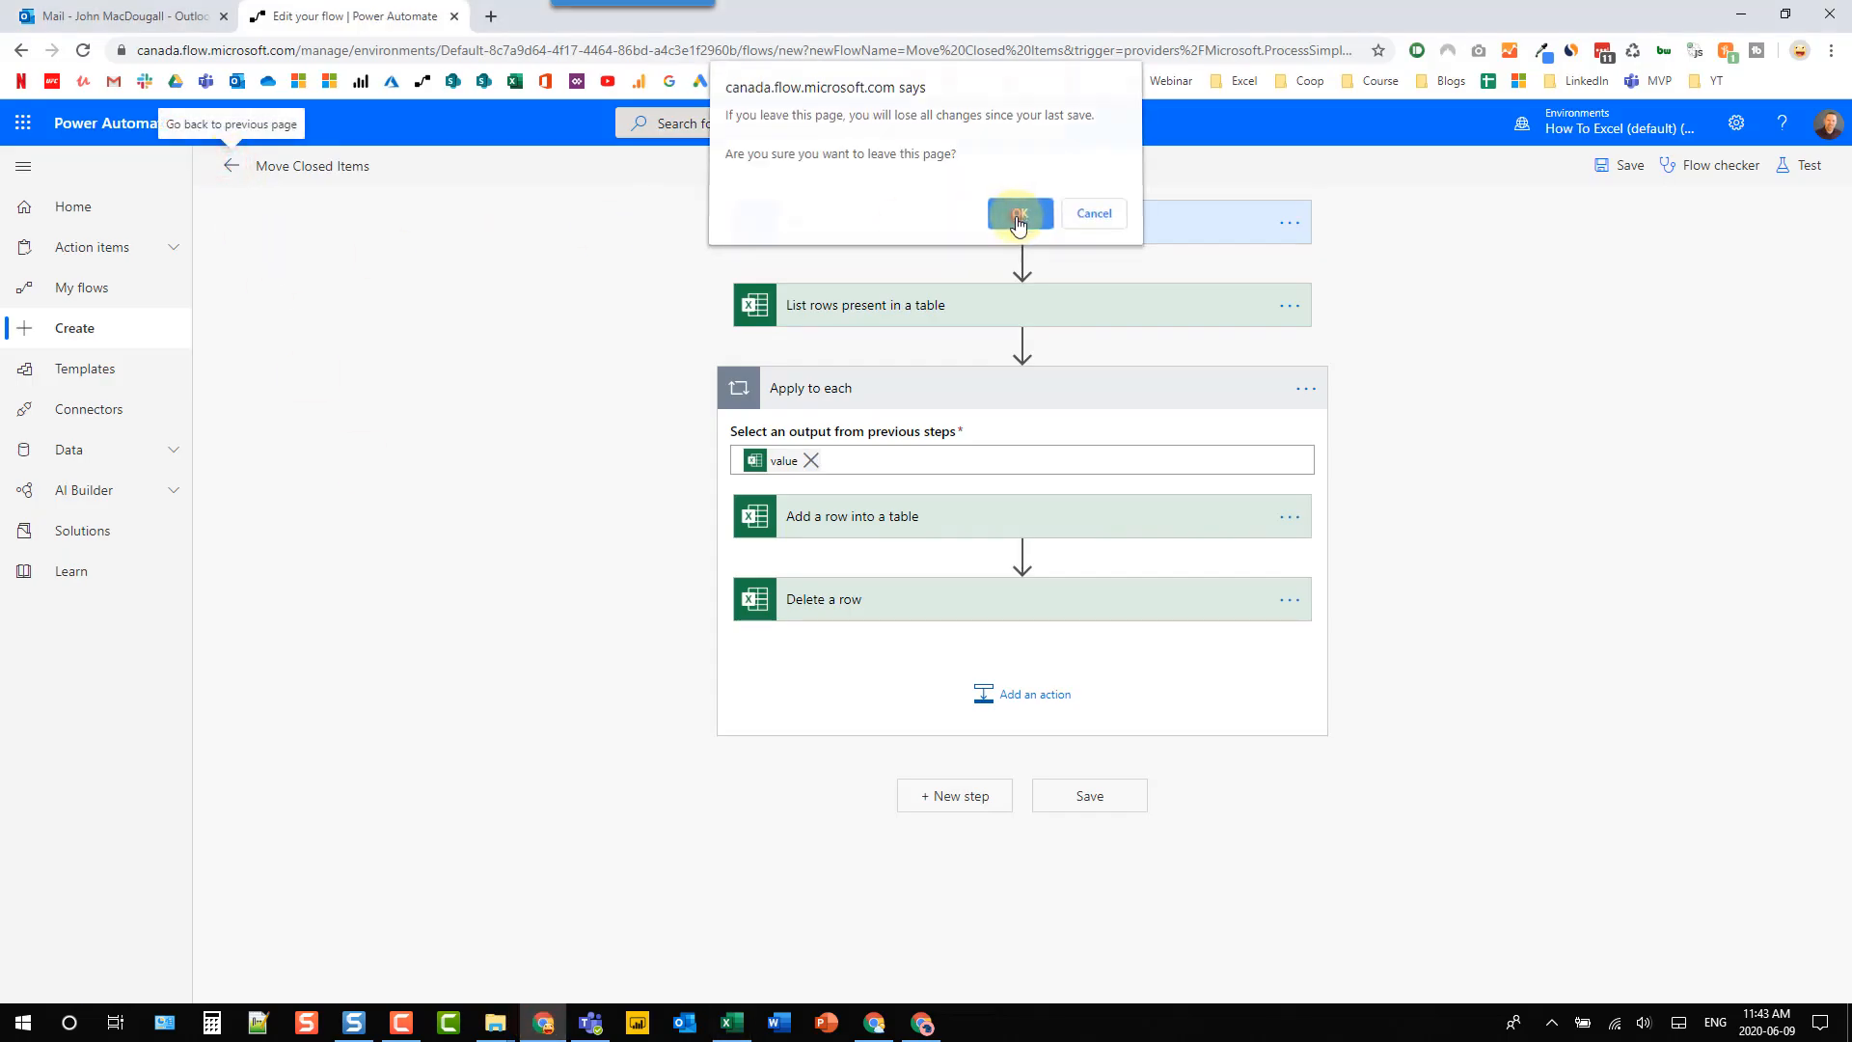
click(1019, 216)
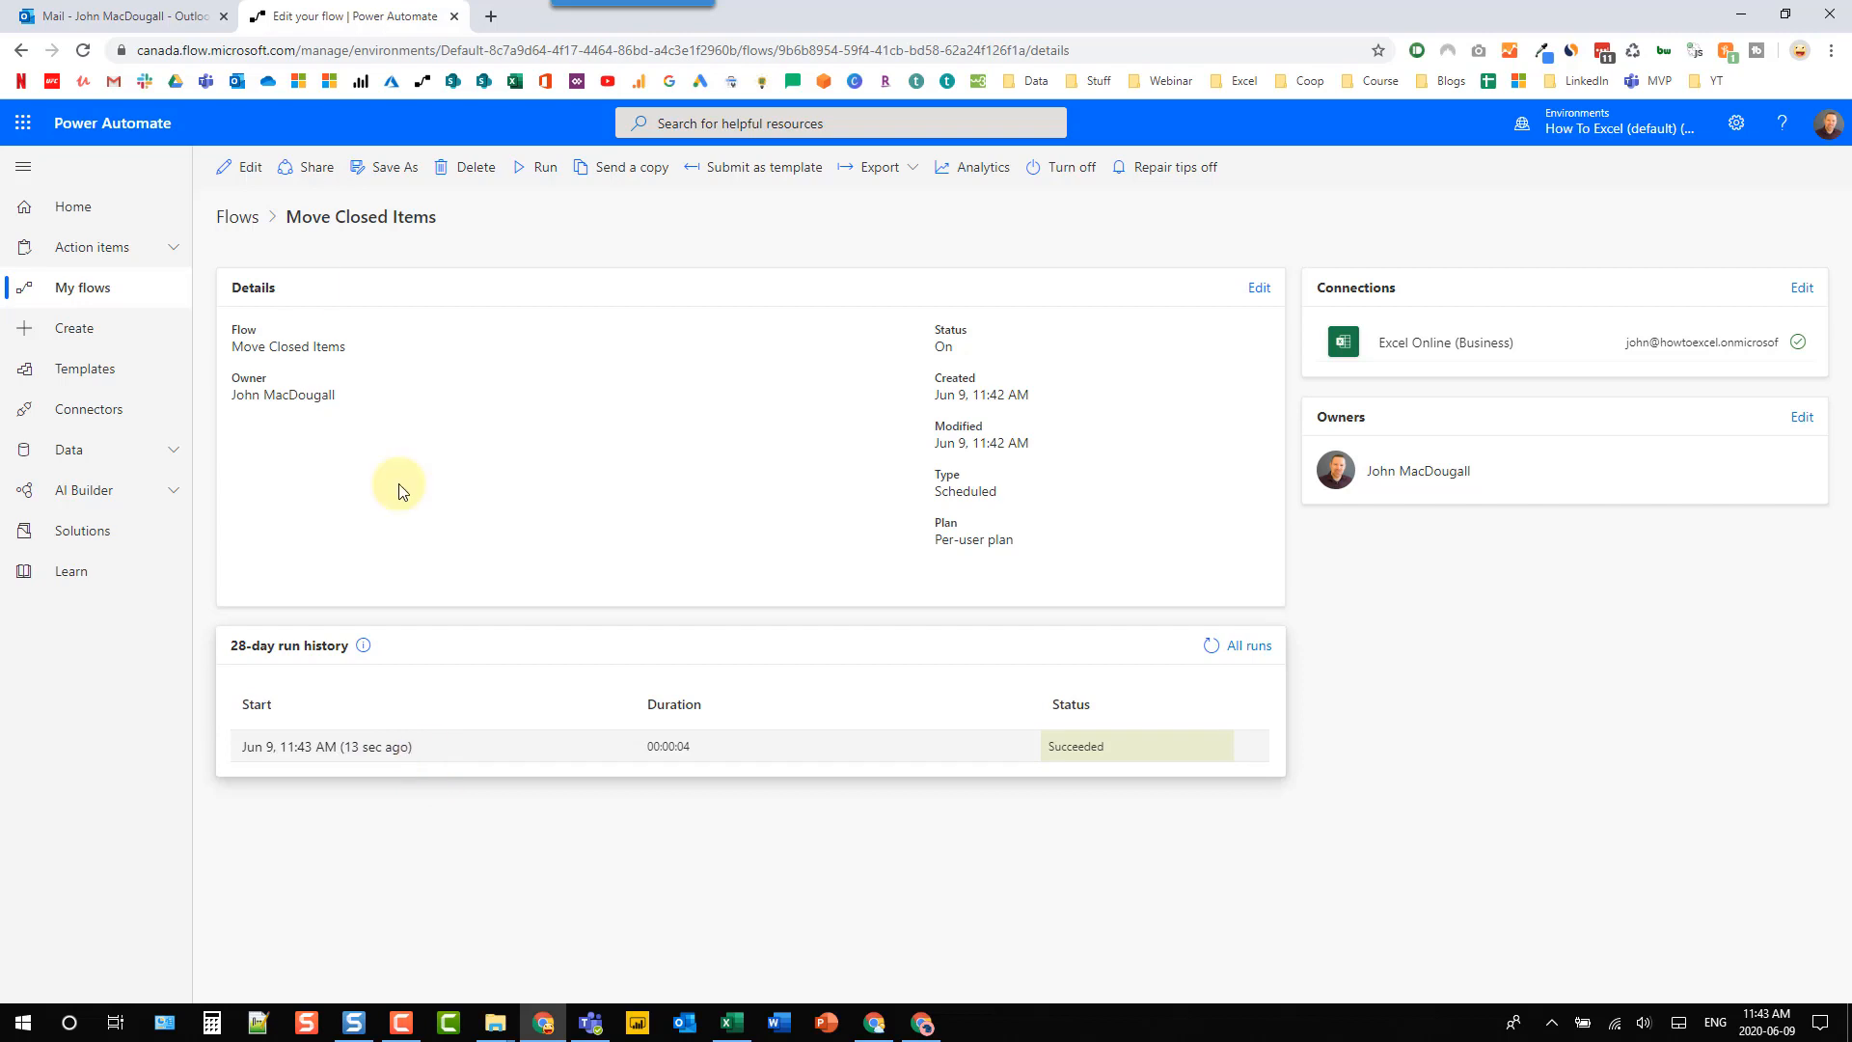
- Switch to the Excel workbook and check the OpenItems and ClosedItems tables for the rows moved by the flow
click(732, 1023)
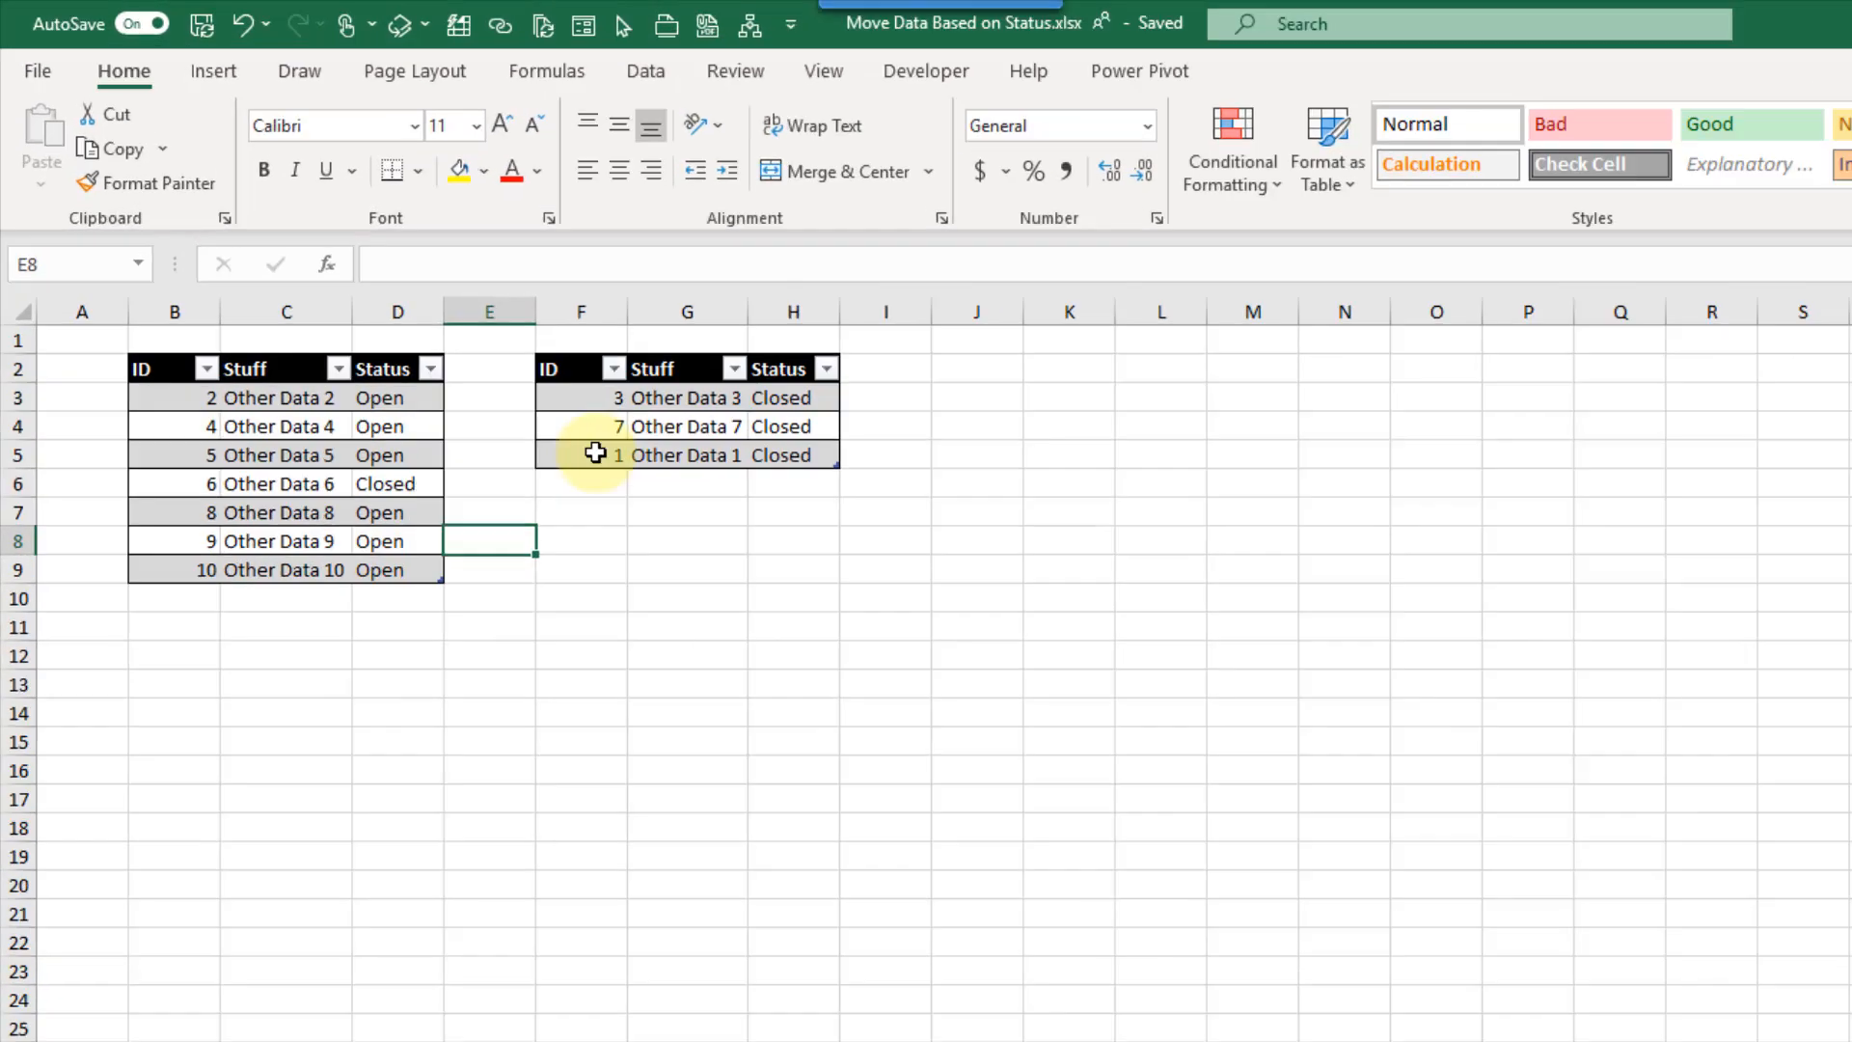
drag(395, 306, 538, 306)
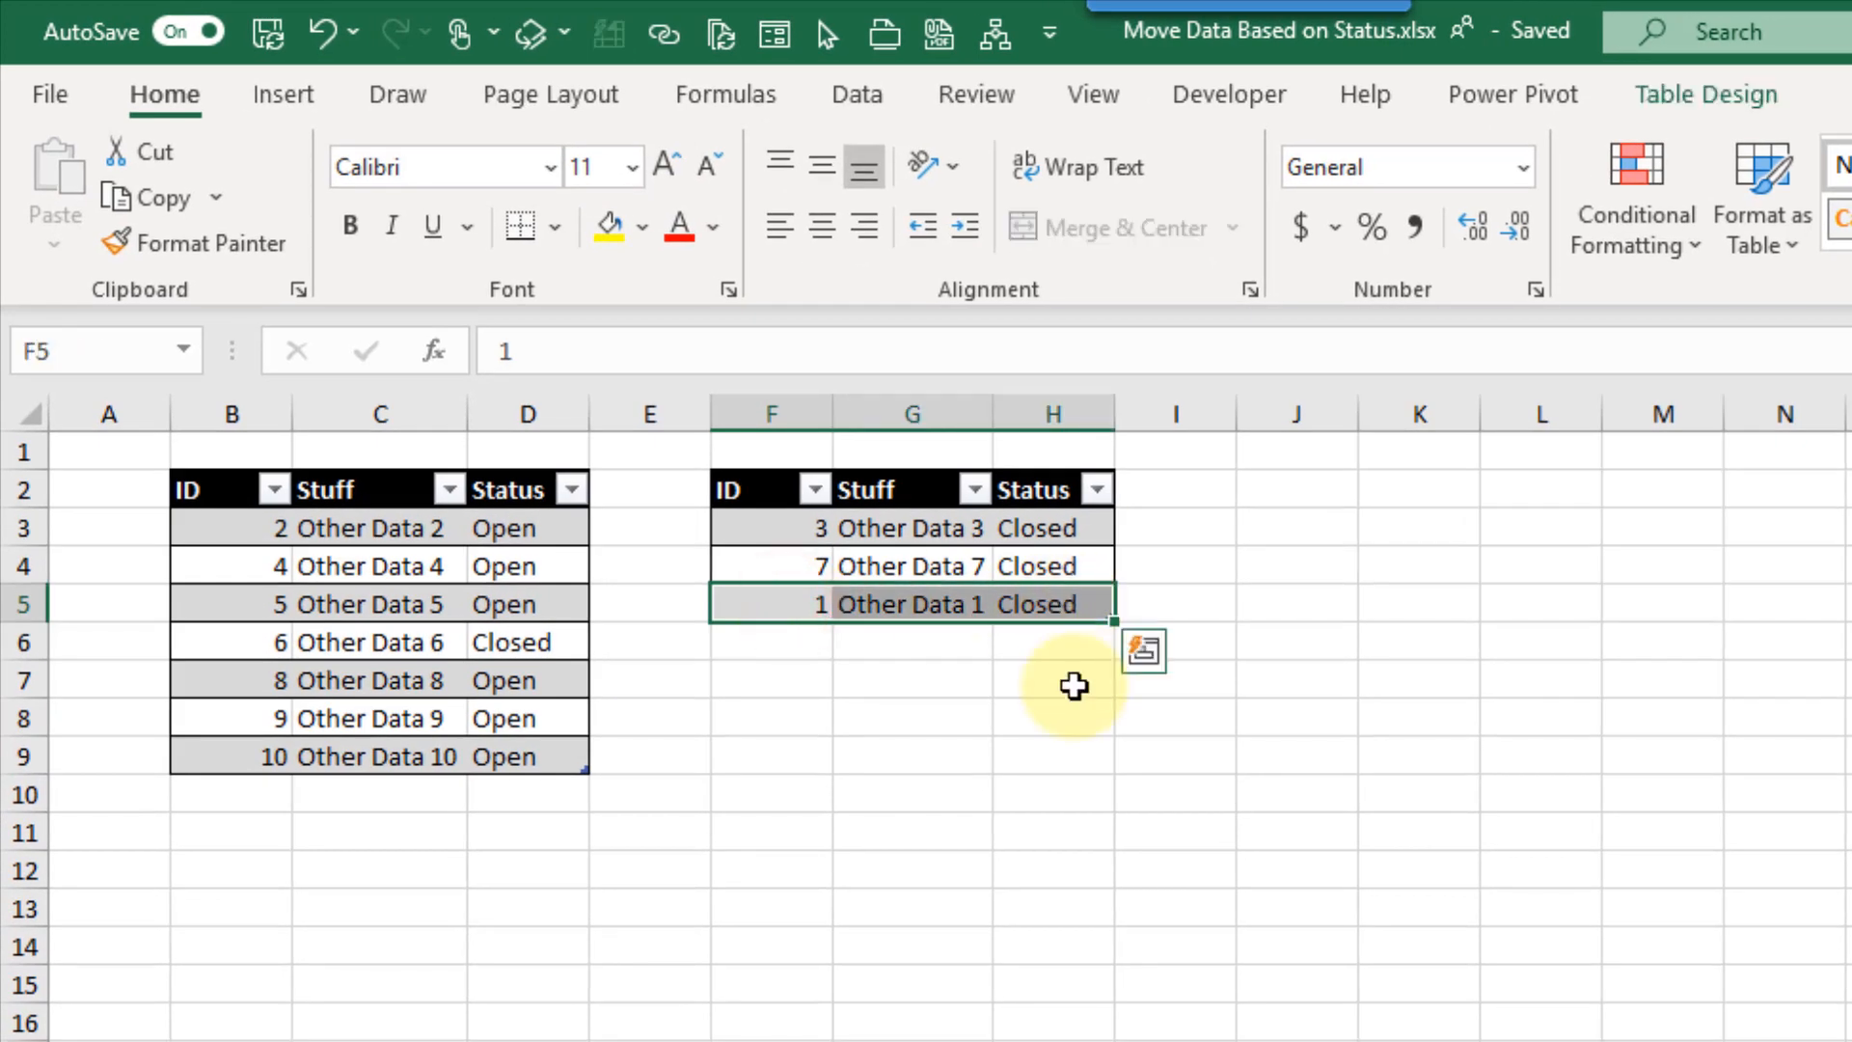
click(526, 642)
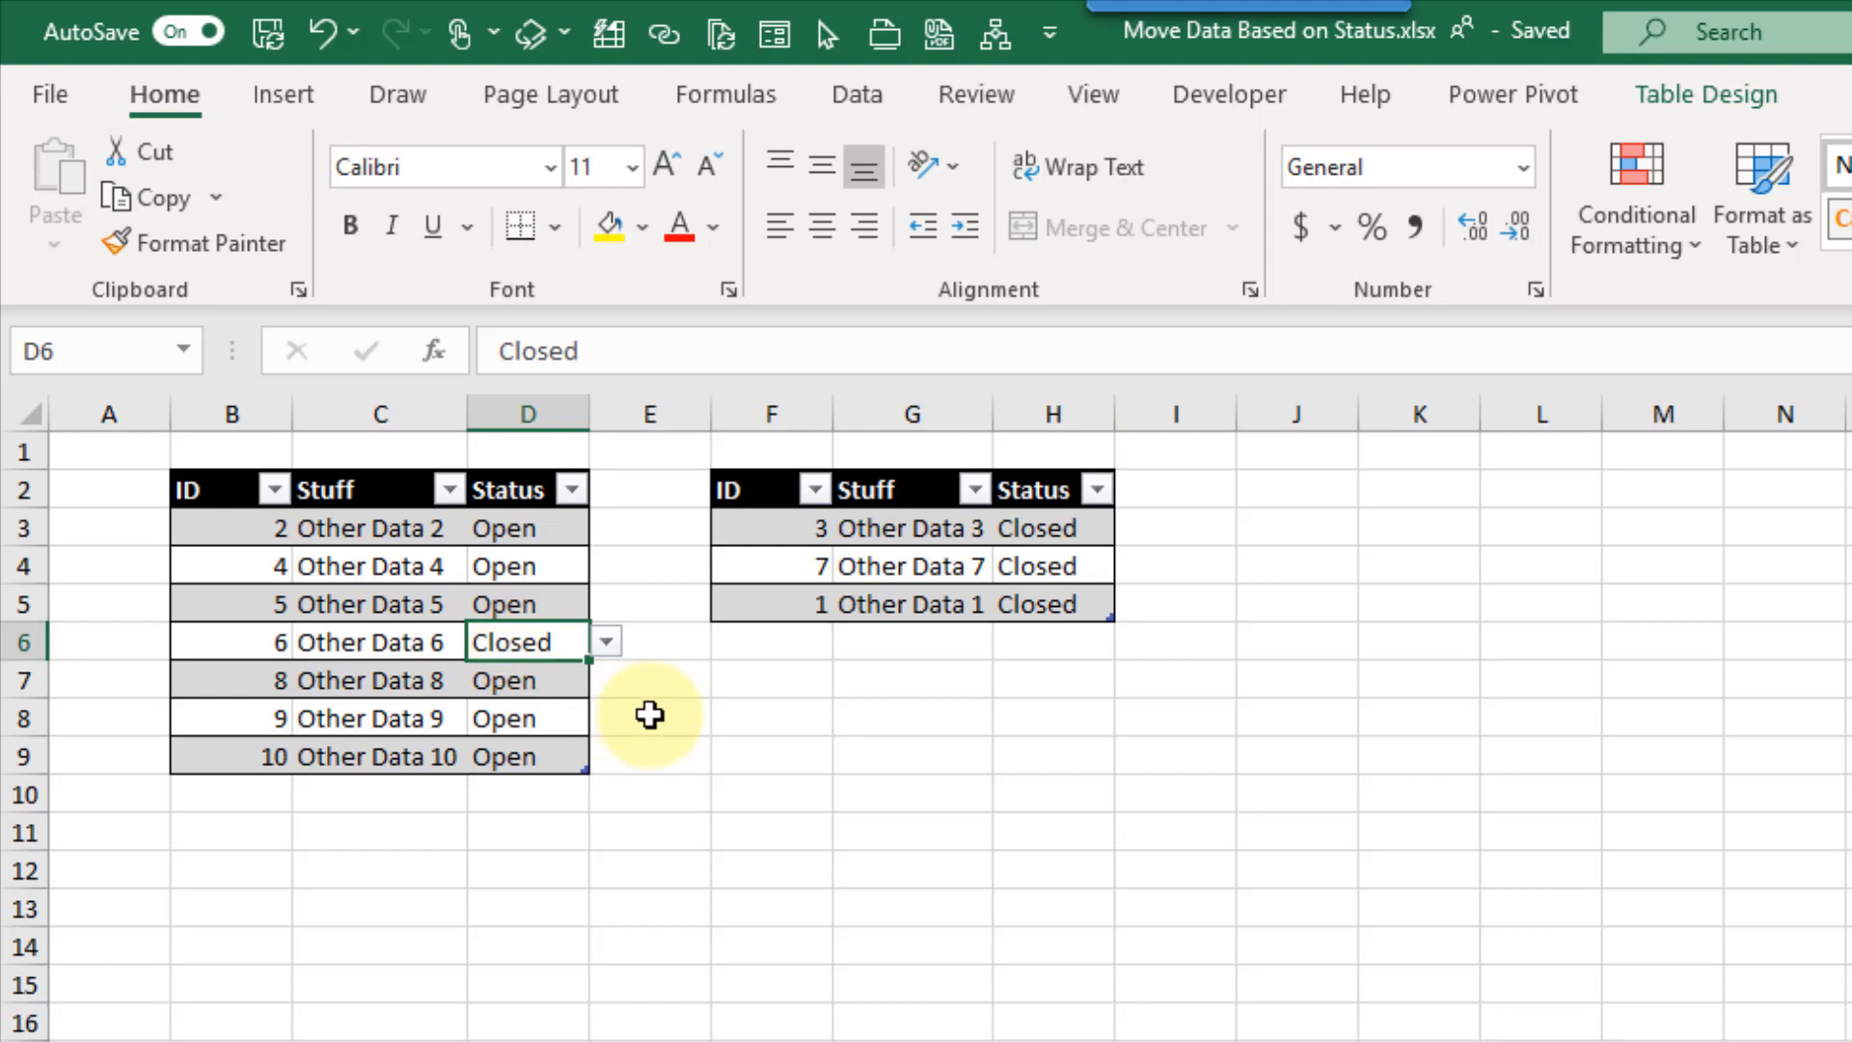
key(ctrl+shift+m)
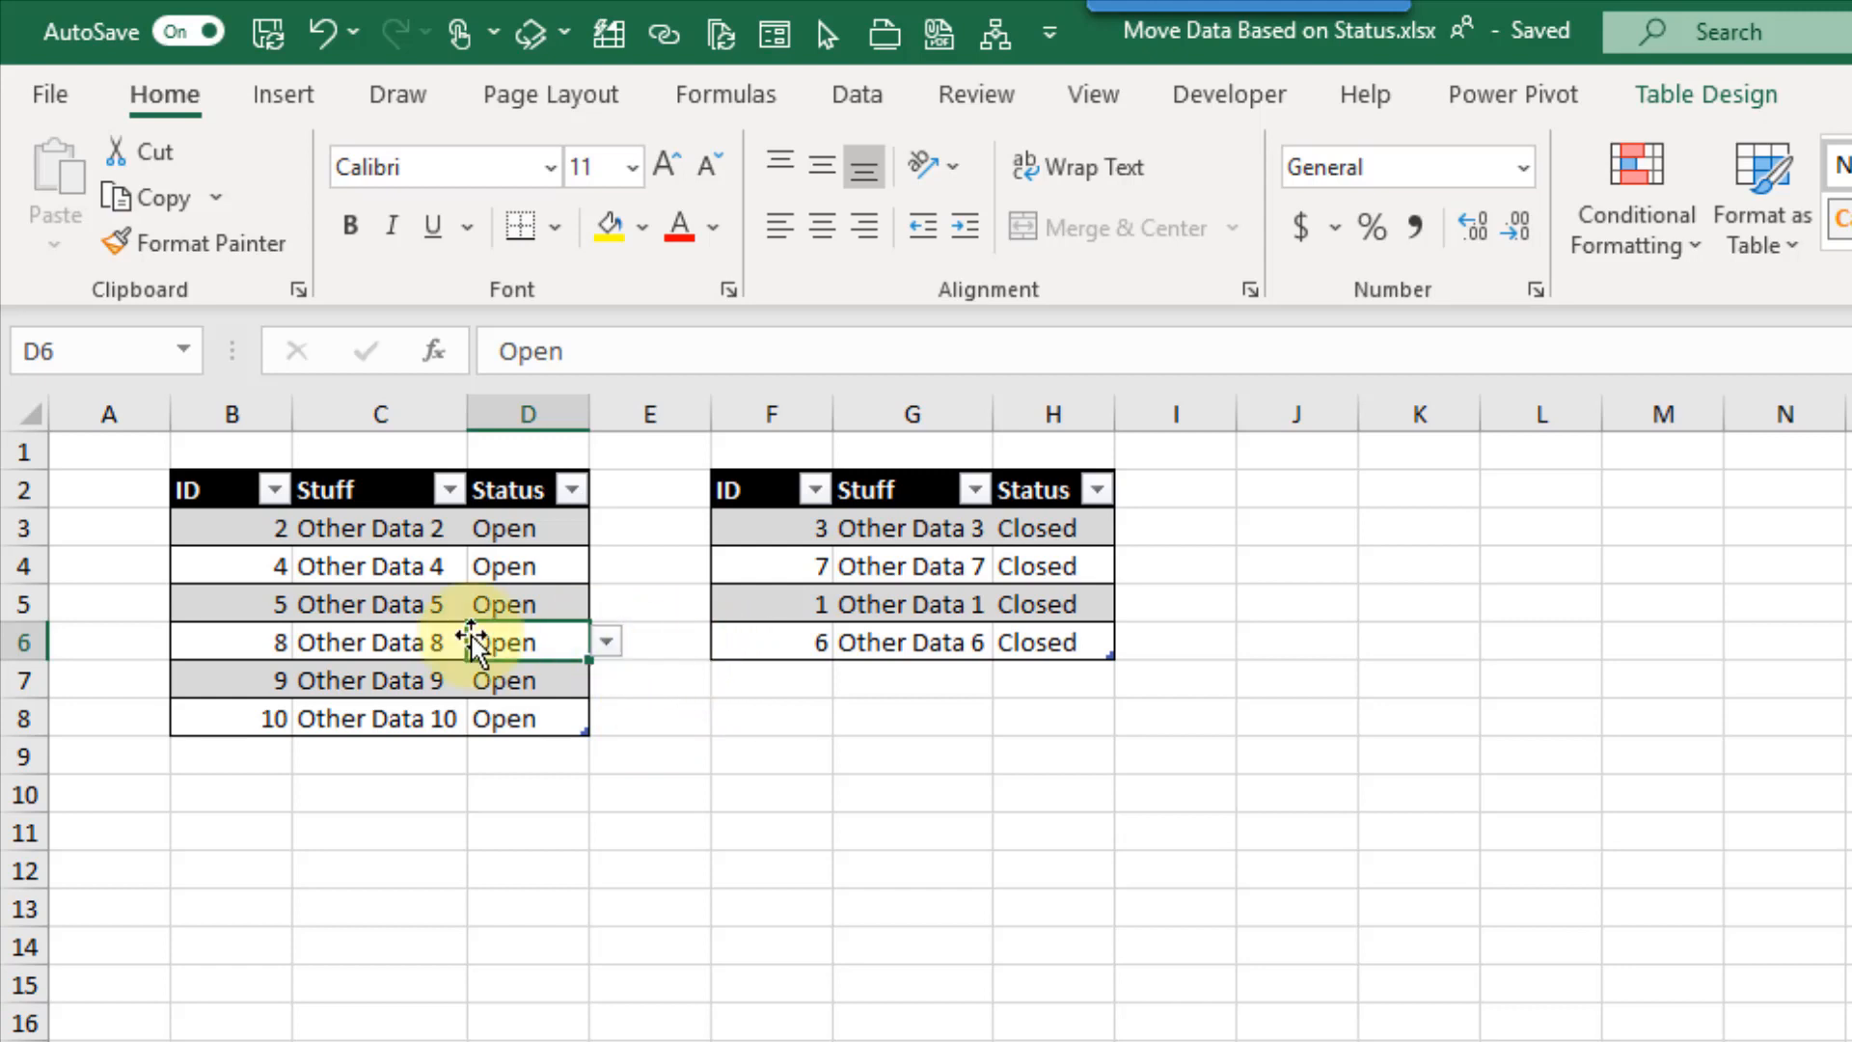
click(434, 642)
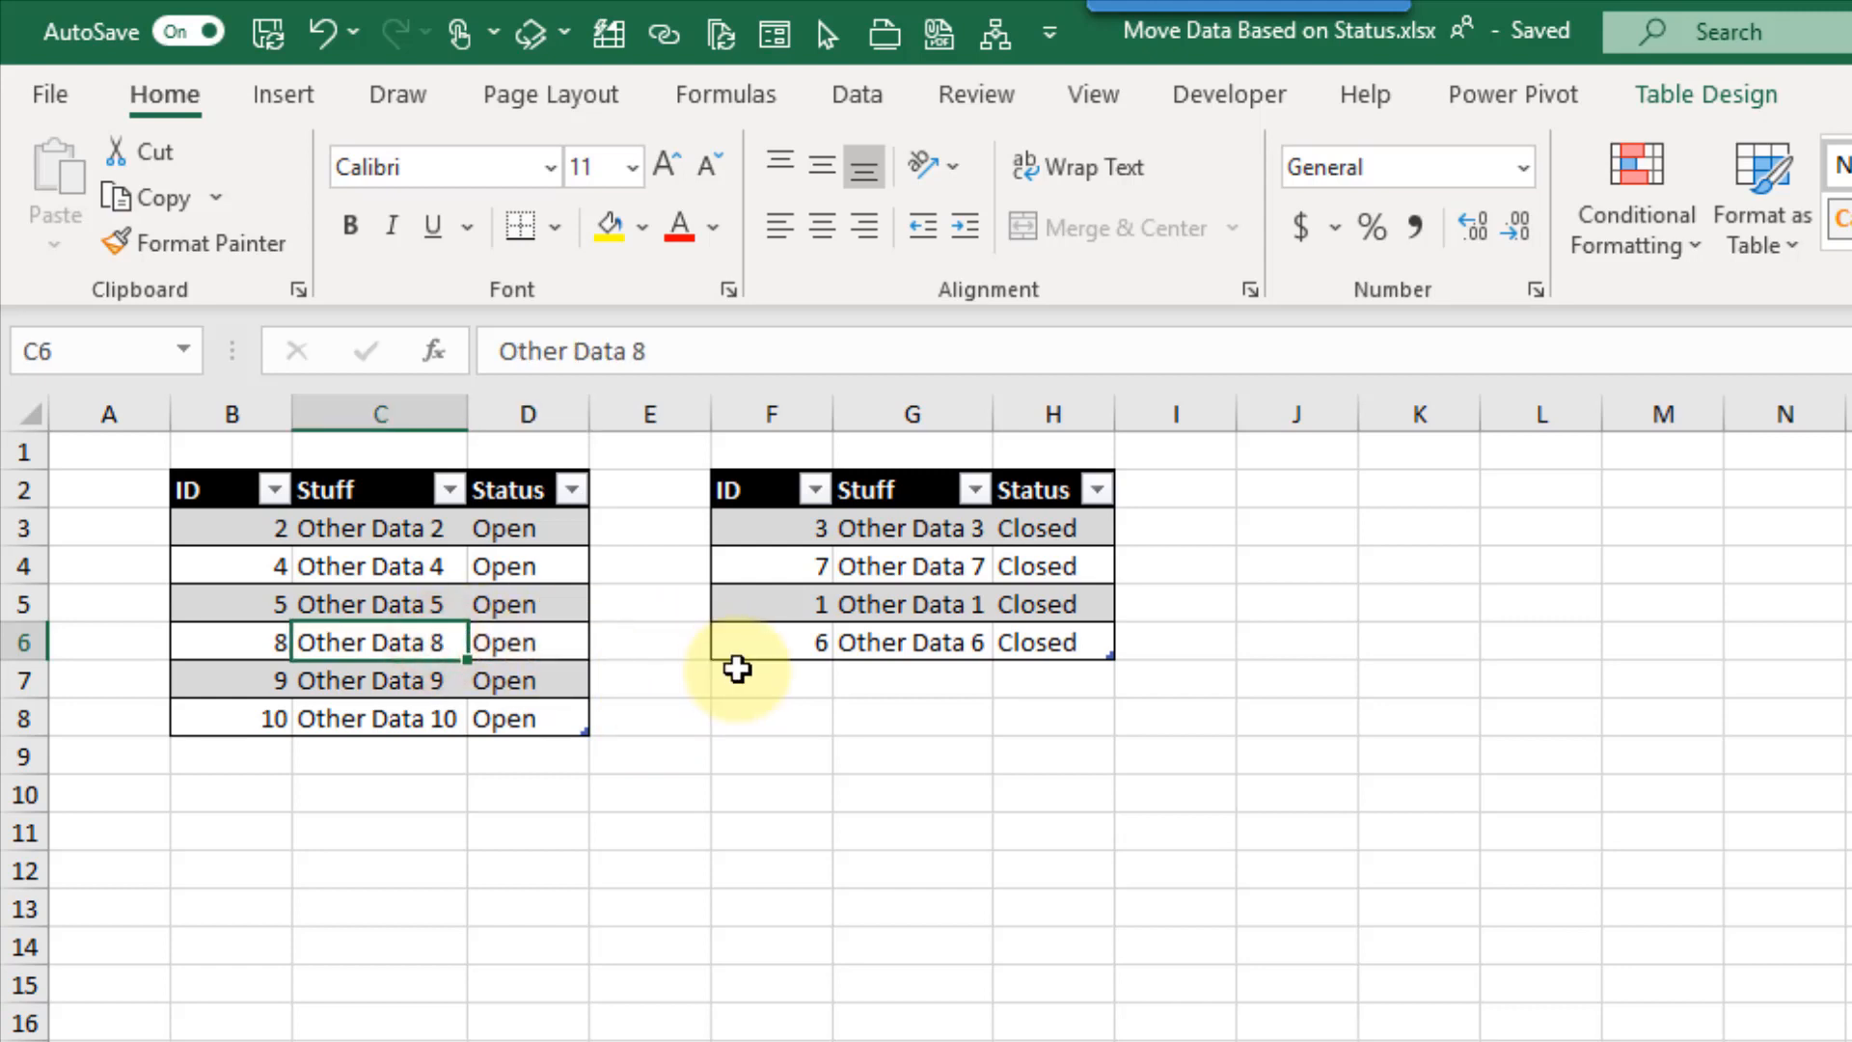
click(793, 641)
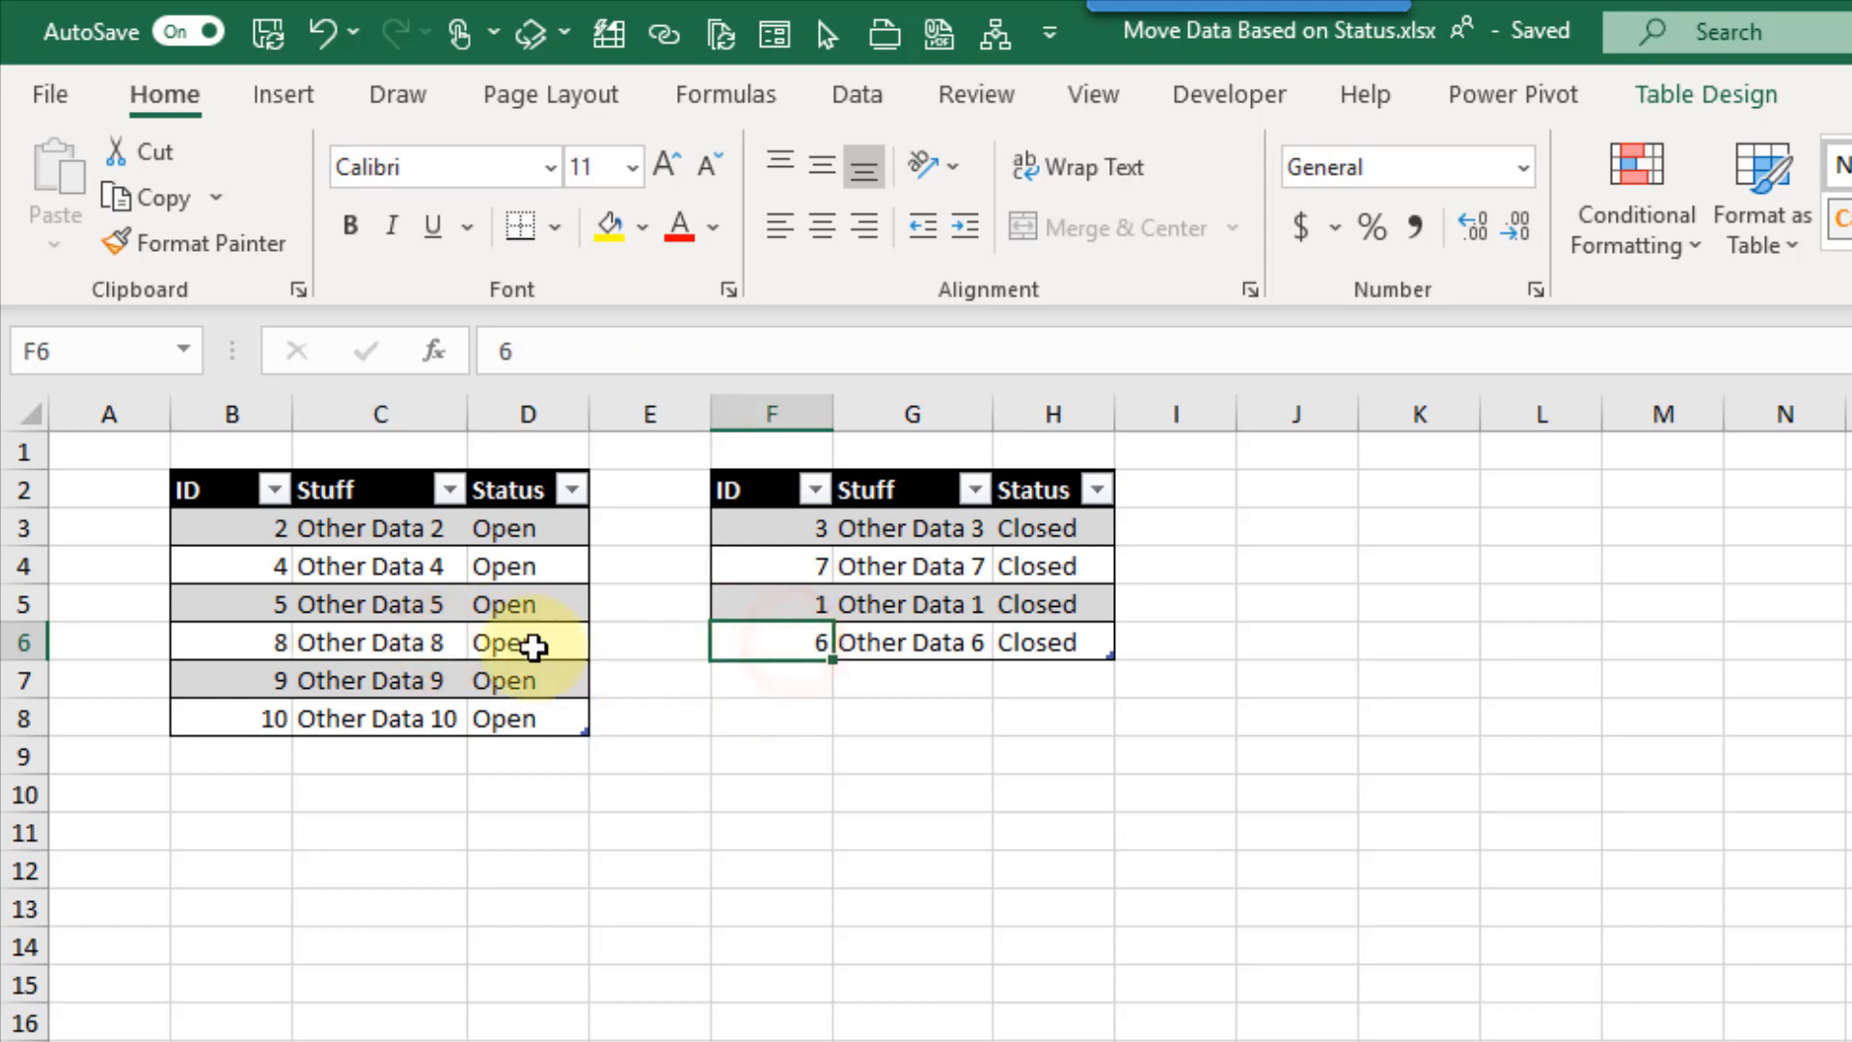
click(418, 643)
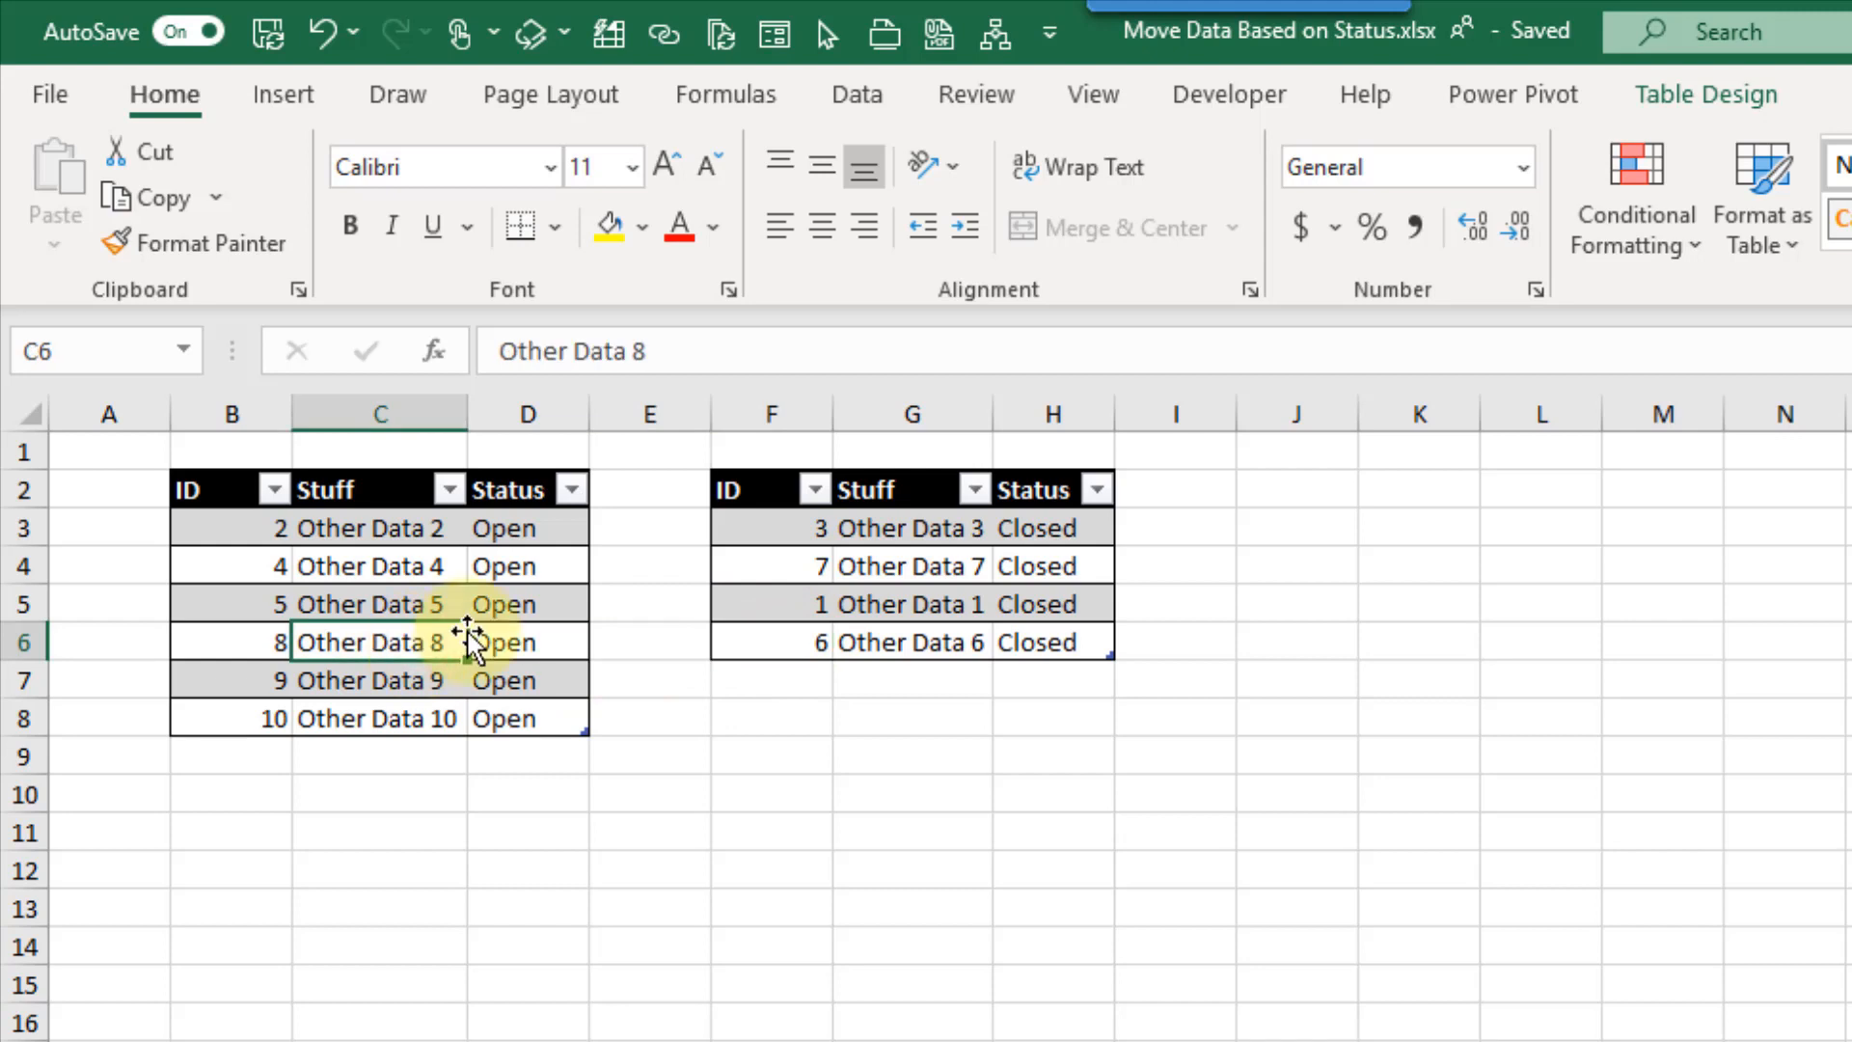
- Set the Status of the row with ID 5 in the OpenItems table to Closed
click(554, 604)
click(608, 605)
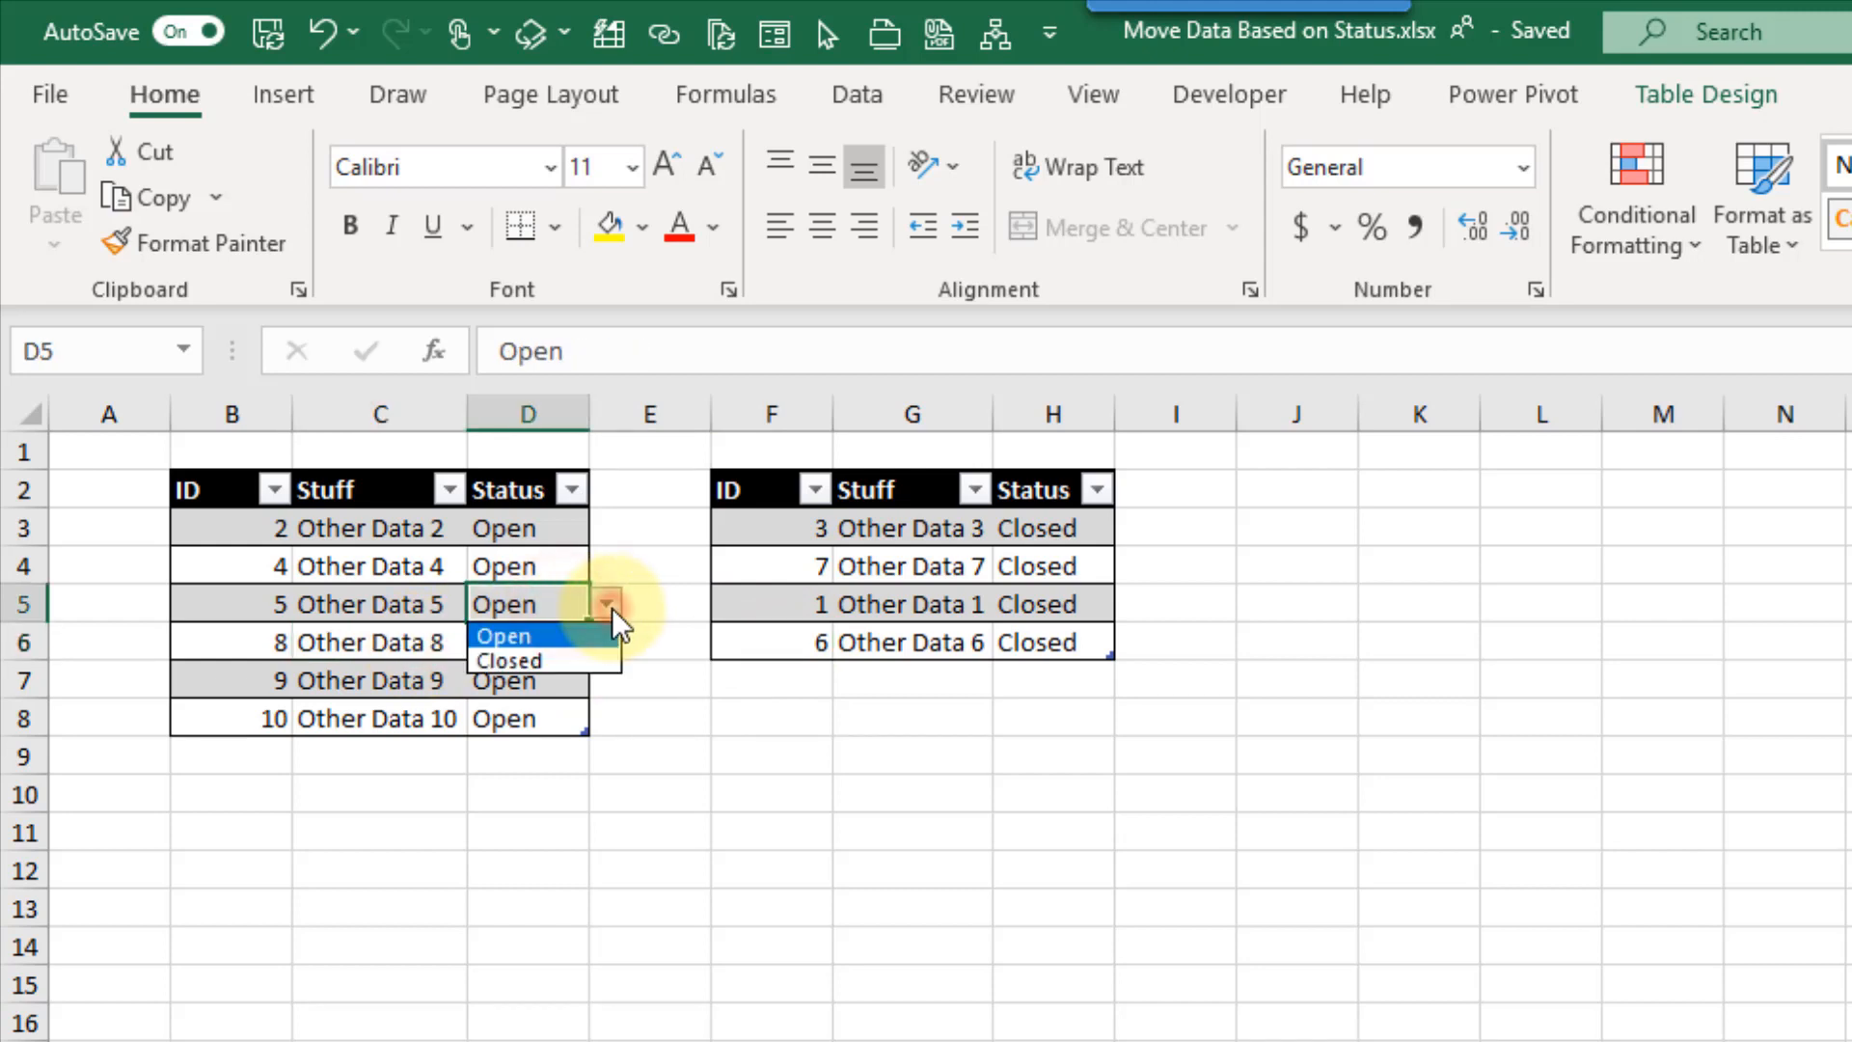
click(593, 657)
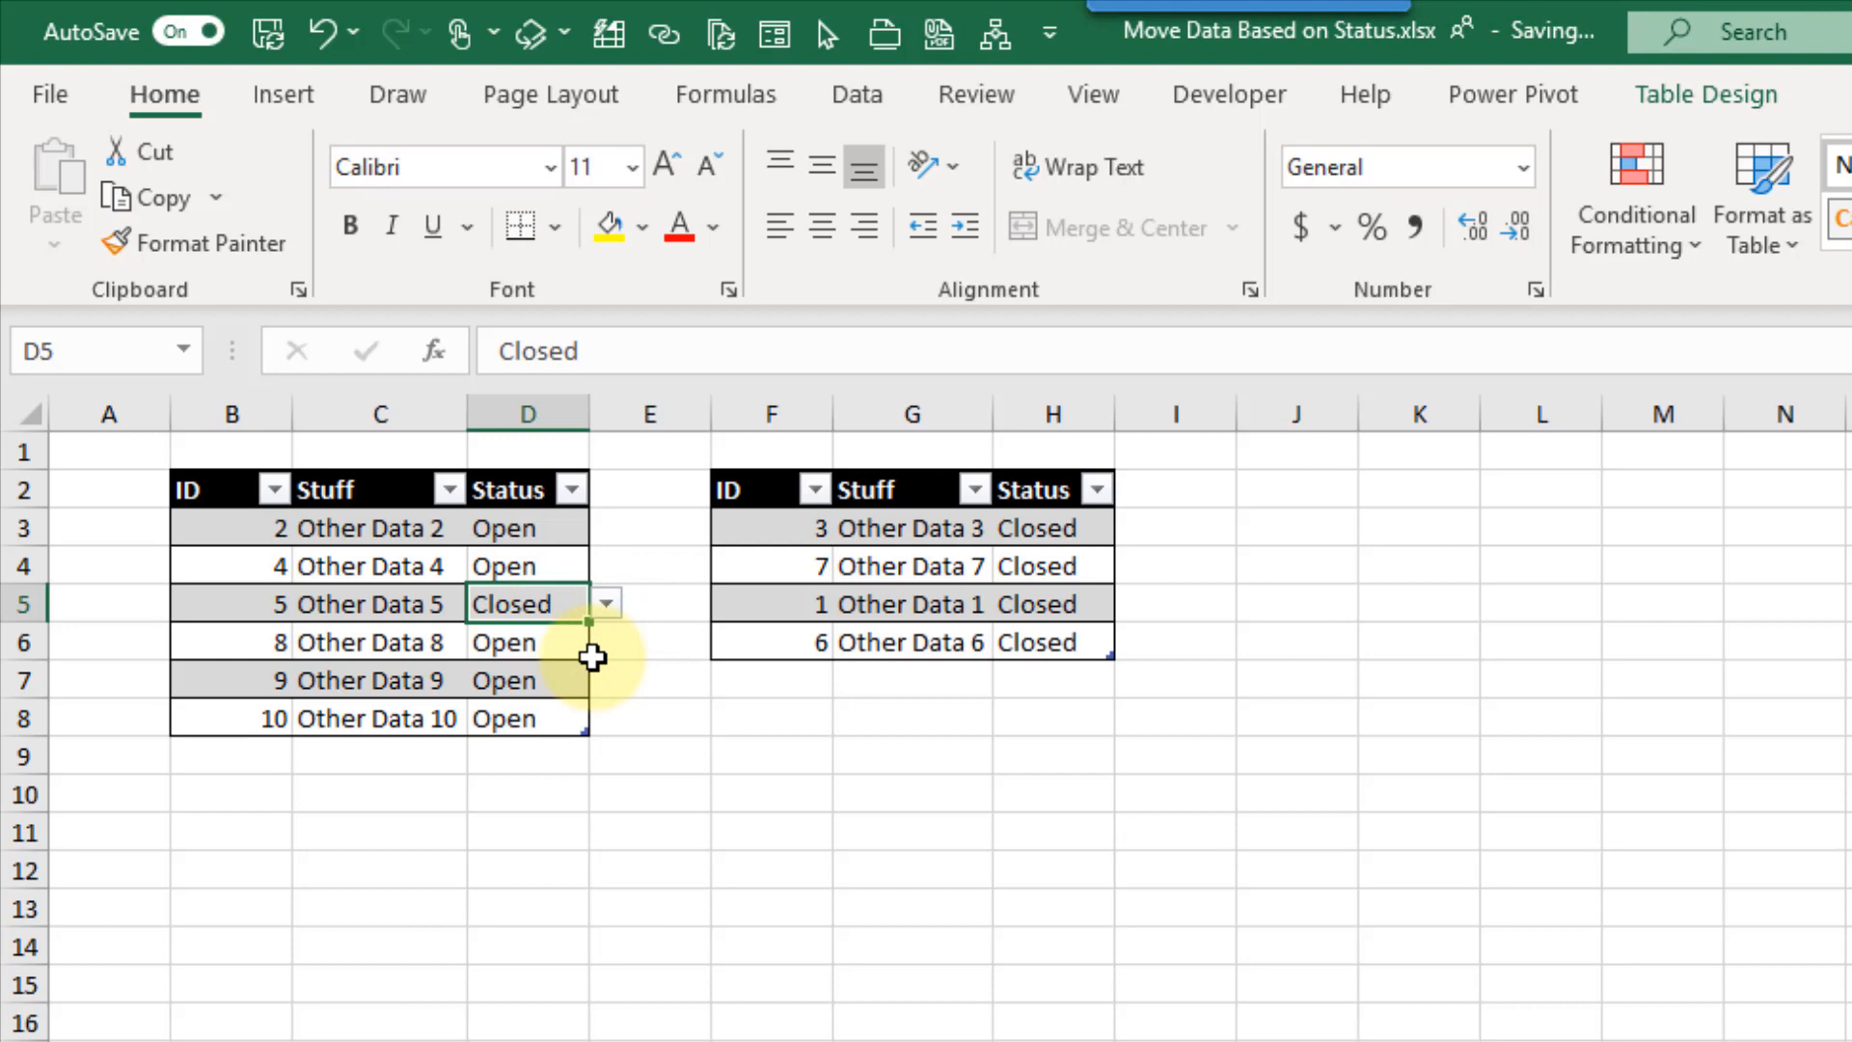